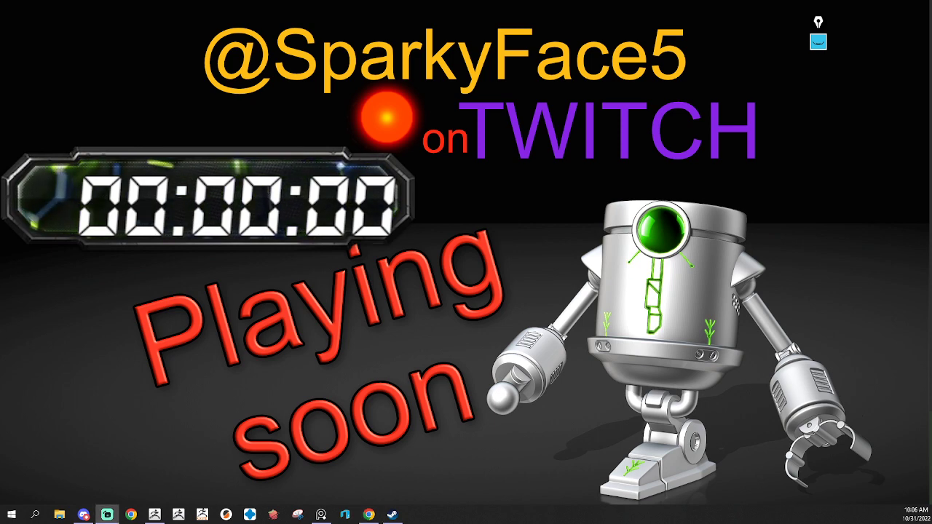
Step: Switch the OBS stream to the ZBrush capture scene showing the diorama room
click(155, 514)
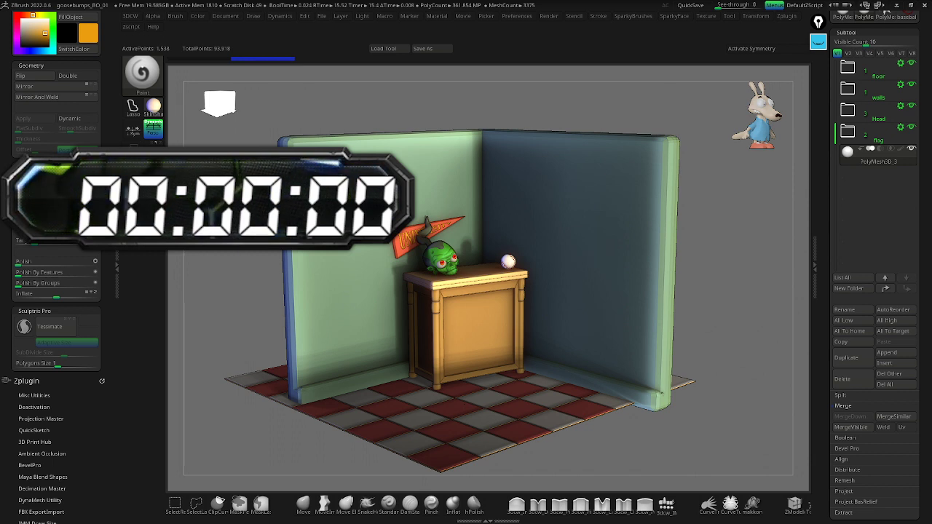
Step: Turn off the BPR render preview and orbit the room slightly
click(788, 353)
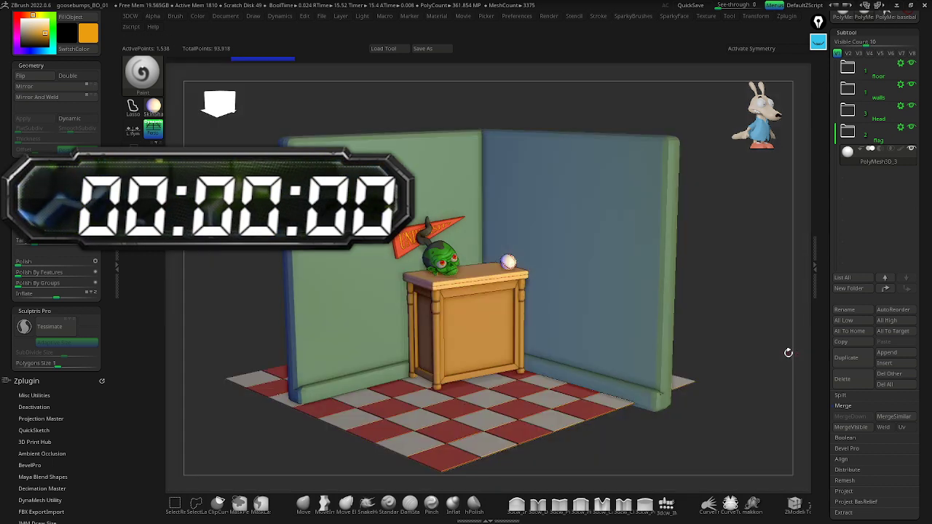
drag(767, 356, 765, 357)
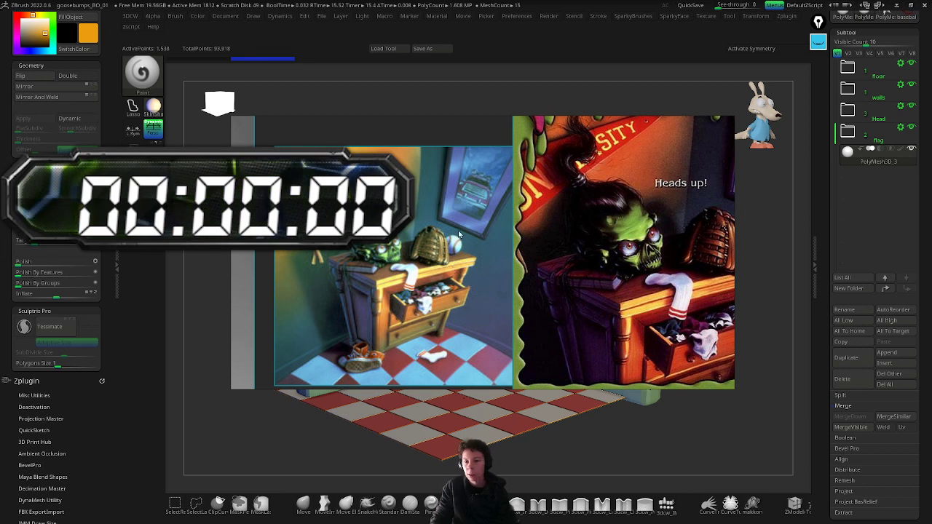
Step: Drag the Goosebumps reference art up over the room's walls and desk to compare
alt+drag(457, 136, 508, 312)
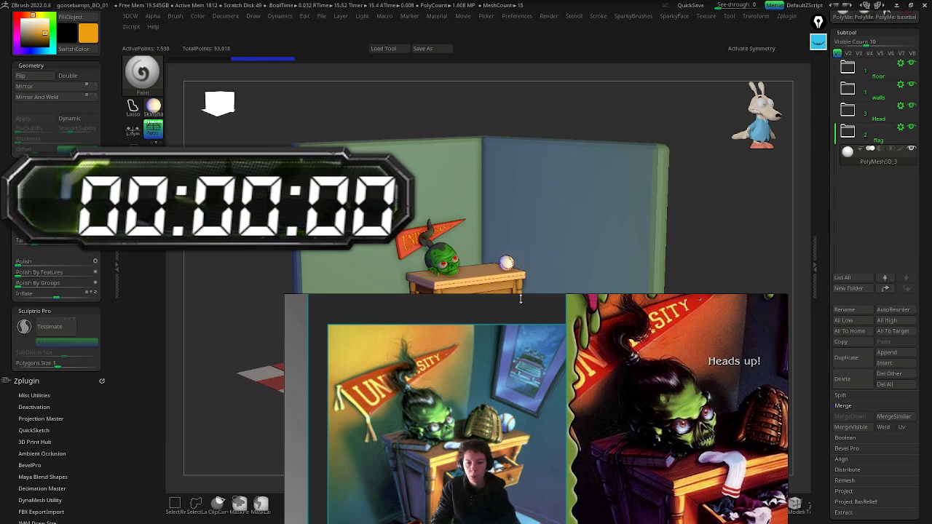
drag(521, 300, 496, 137)
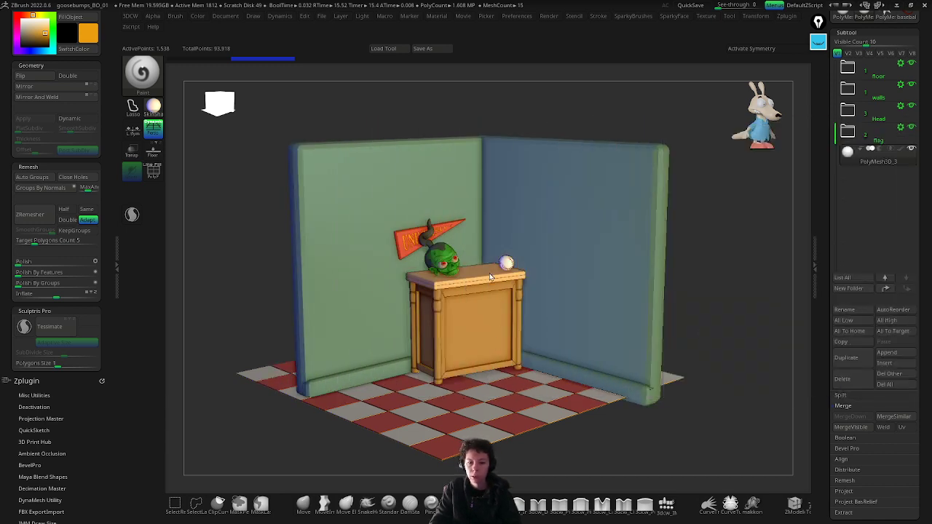
Step: Orbit to a high three-quarter view and show the yellow planning sketch overlay
drag(444, 339, 551, 438)
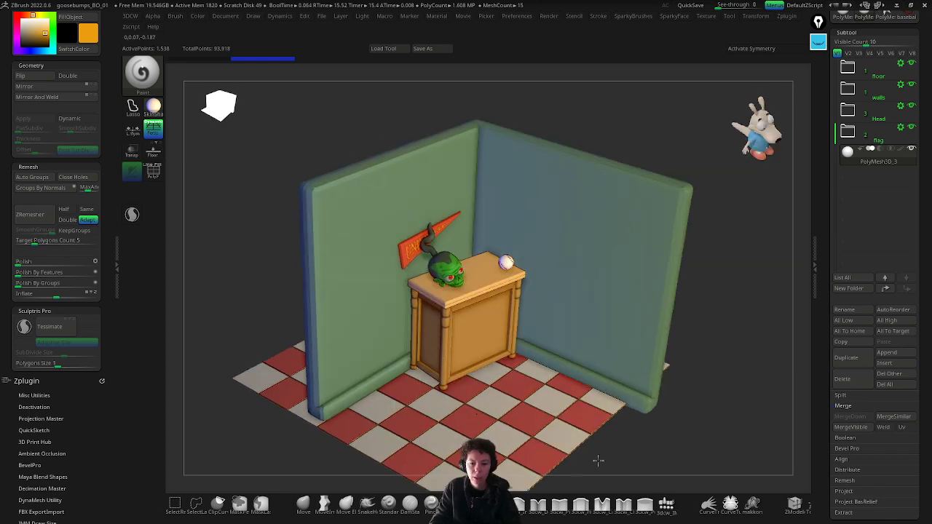
drag(599, 461, 265, 391)
mouse_move(260, 336)
mouse_down()
mouse_move(267, 354)
mouse_move(554, 349)
mouse_move(694, 318)
mouse_move(672, 313)
mouse_move(672, 298)
mouse_move(684, 327)
mouse_move(575, 223)
mouse_move(814, 63)
mouse_up()
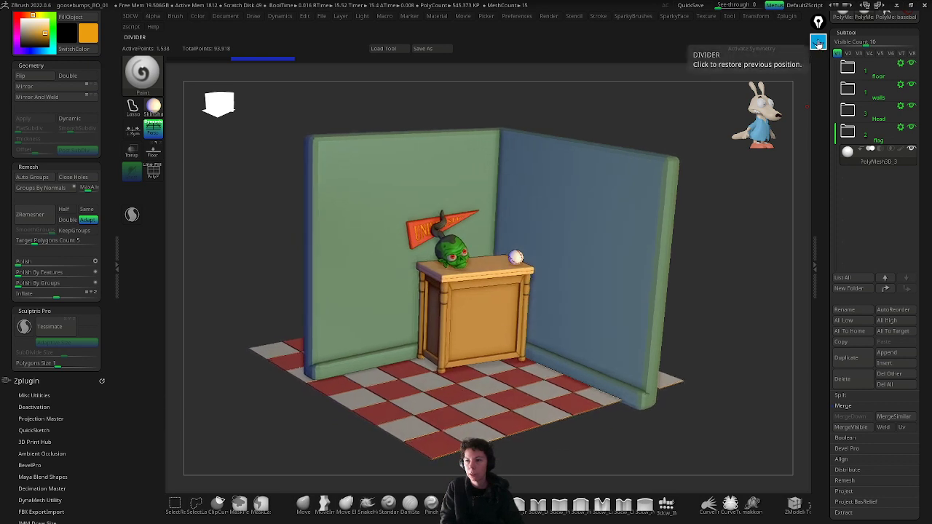
click(814, 62)
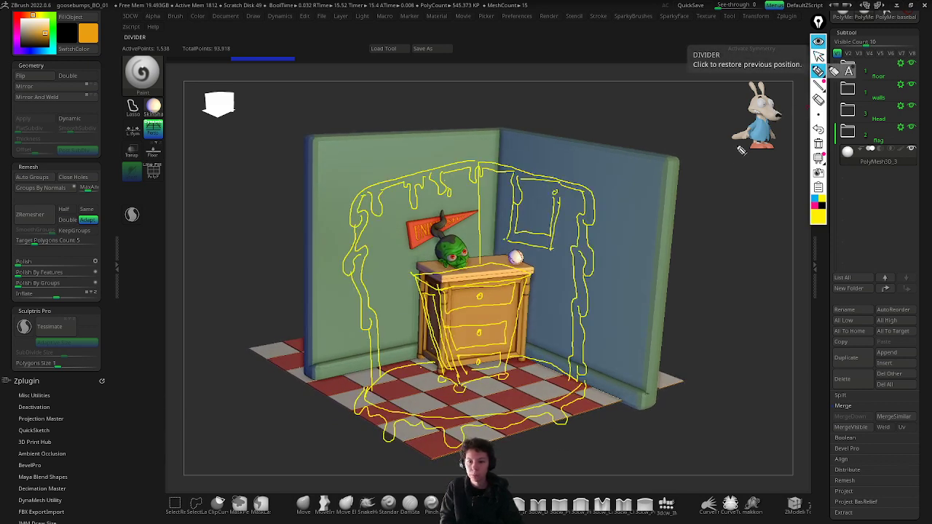
click(819, 61)
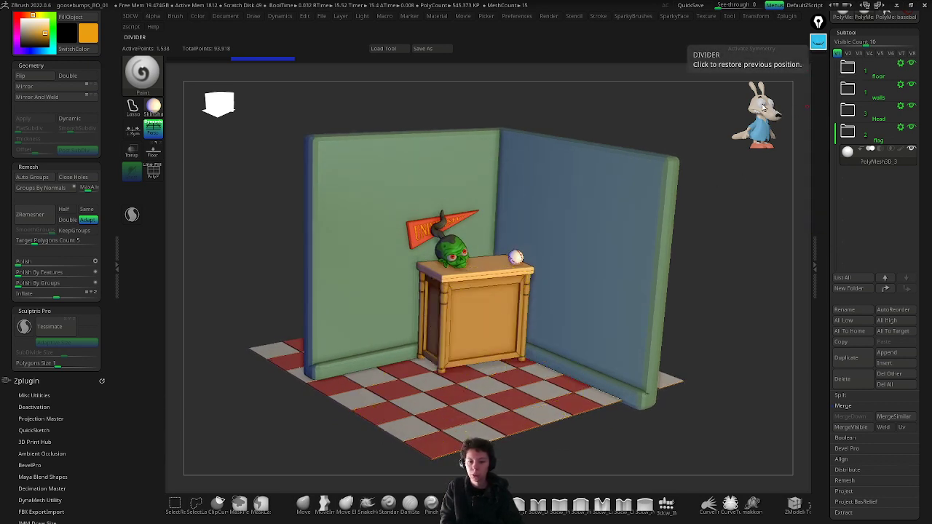
drag(707, 211, 728, 190)
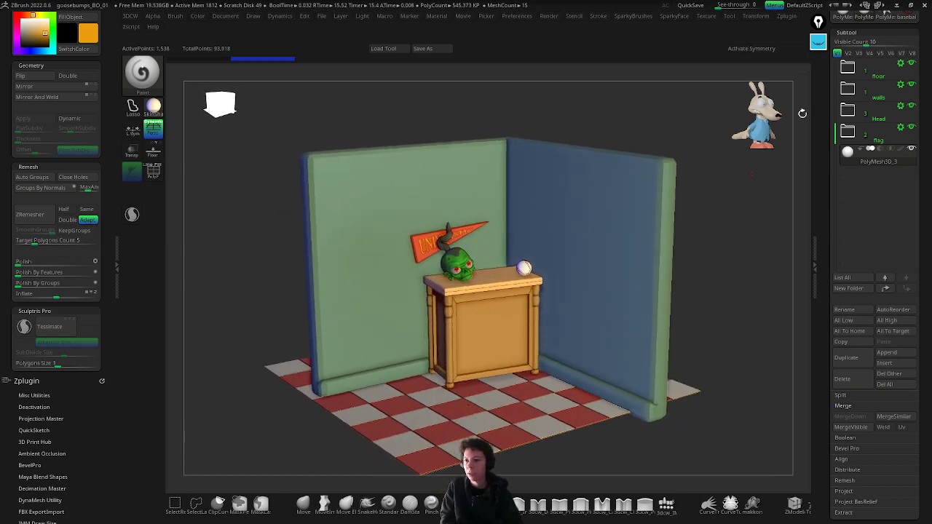
click(818, 44)
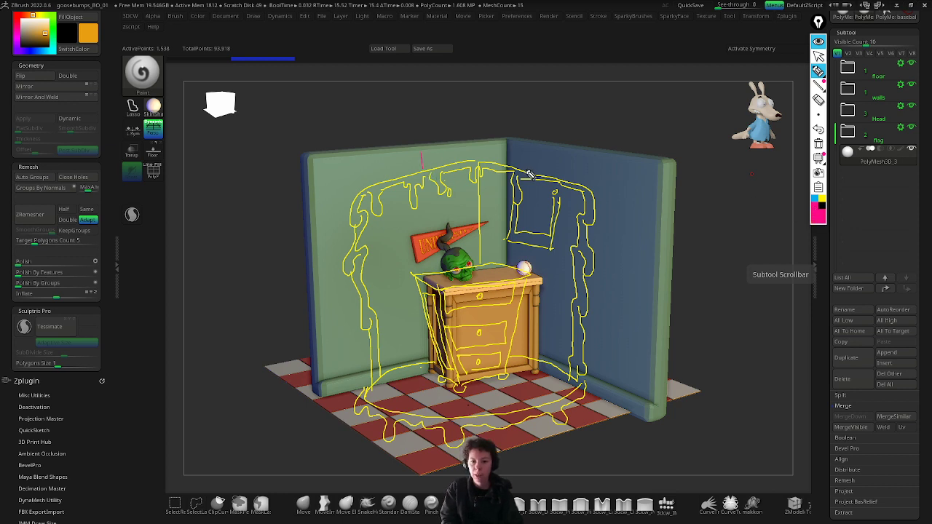
Step: Sketch a pink banner outline above the walls and write 'Goosebumps' on it
drag(525, 169, 524, 157)
drag(397, 154, 476, 147)
drag(539, 149, 555, 149)
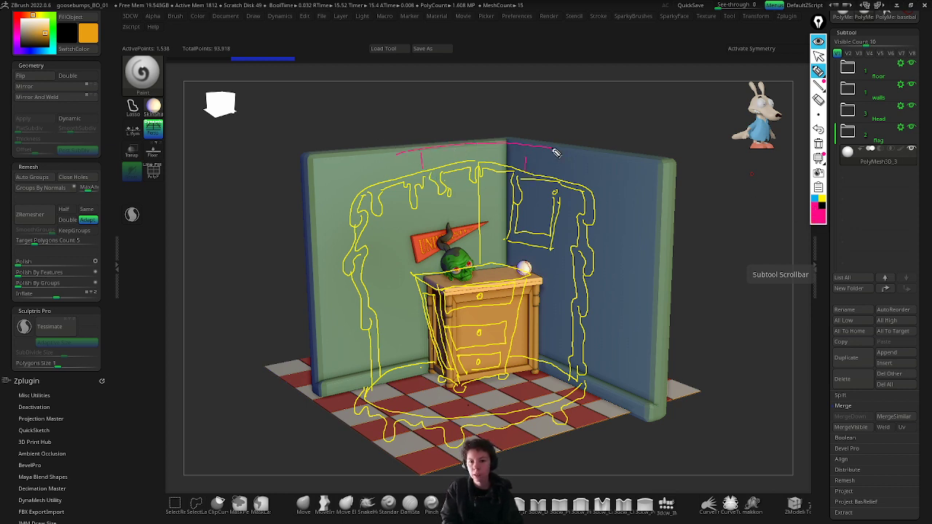
mouse_move(399, 155)
mouse_down()
mouse_move(378, 112)
mouse_move(397, 103)
mouse_move(555, 107)
mouse_move(547, 145)
mouse_up()
mouse_move(405, 108)
mouse_down()
mouse_move(425, 115)
mouse_move(418, 121)
mouse_move(454, 106)
mouse_move(544, 115)
mouse_up()
drag(405, 137, 533, 134)
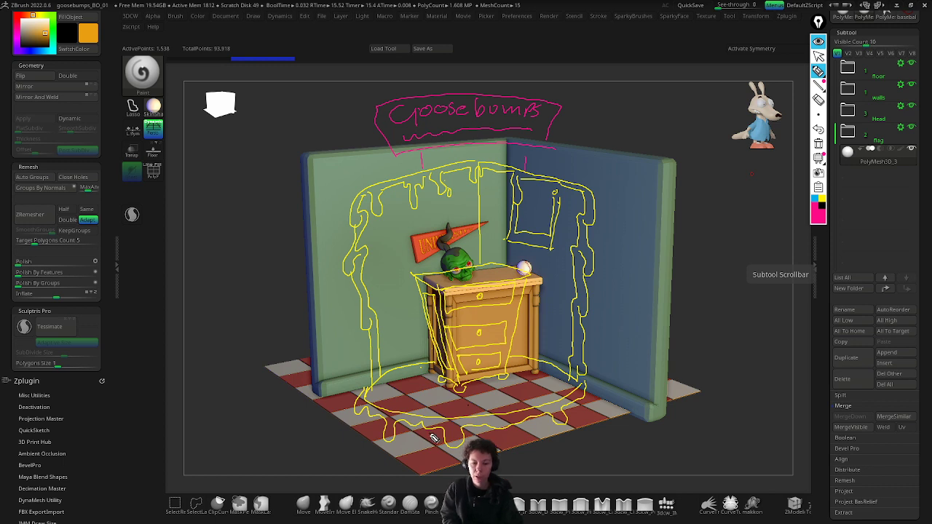
Step: Sketch a pink base outline along the floor's front edge
mouse_move(370, 420)
mouse_down()
mouse_move(376, 461)
mouse_move(433, 471)
mouse_up()
drag(585, 401, 584, 445)
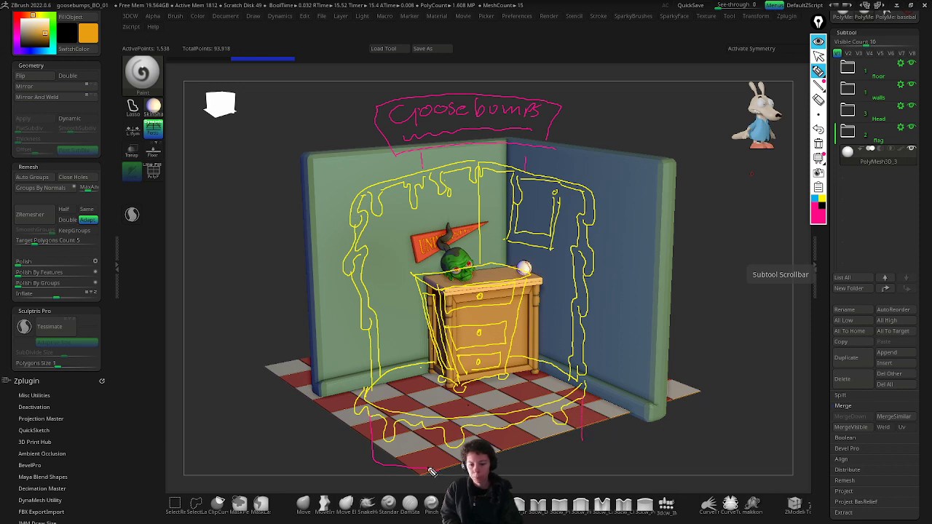
mouse_move(466, 472)
mouse_down()
mouse_move(558, 461)
mouse_move(580, 453)
mouse_move(585, 438)
mouse_up()
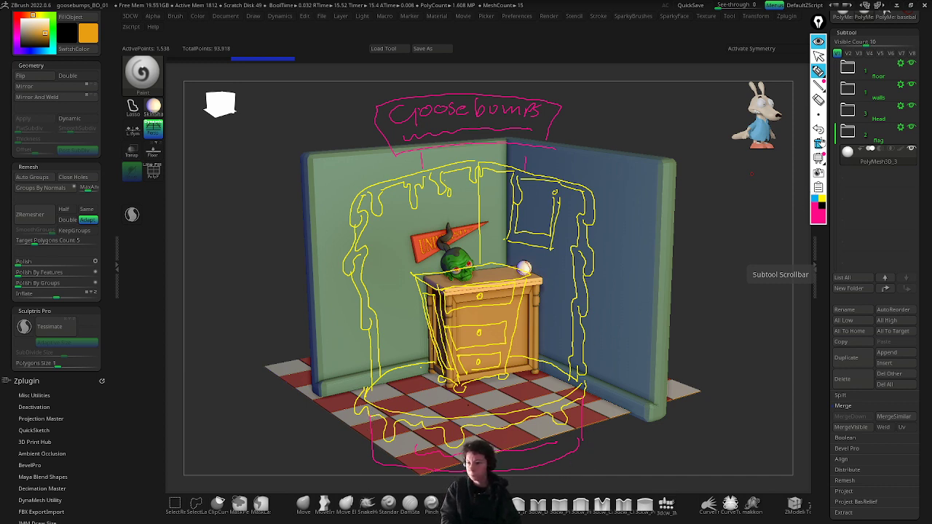
Step: Erase the stray base-outline strokes and hide the sketch overlay
click(820, 101)
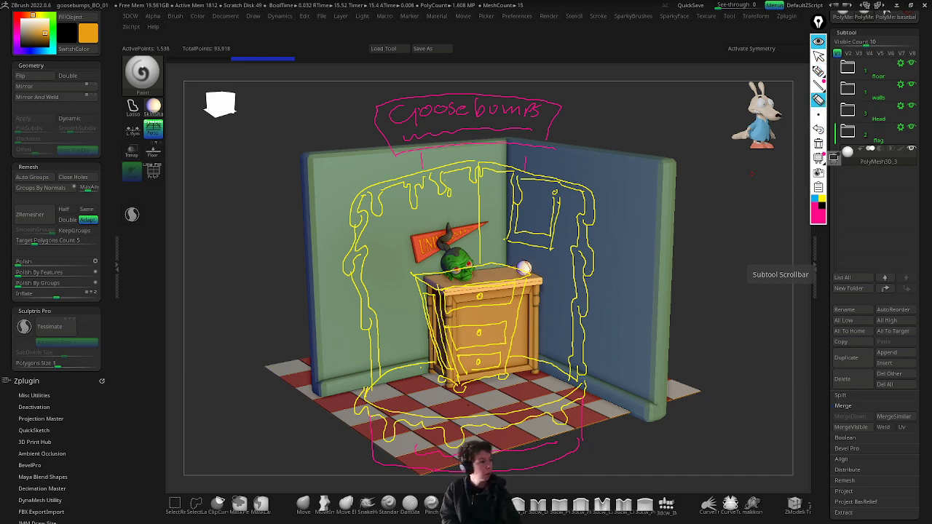
mouse_move(421, 457)
mouse_down()
mouse_move(375, 456)
mouse_move(457, 470)
mouse_up()
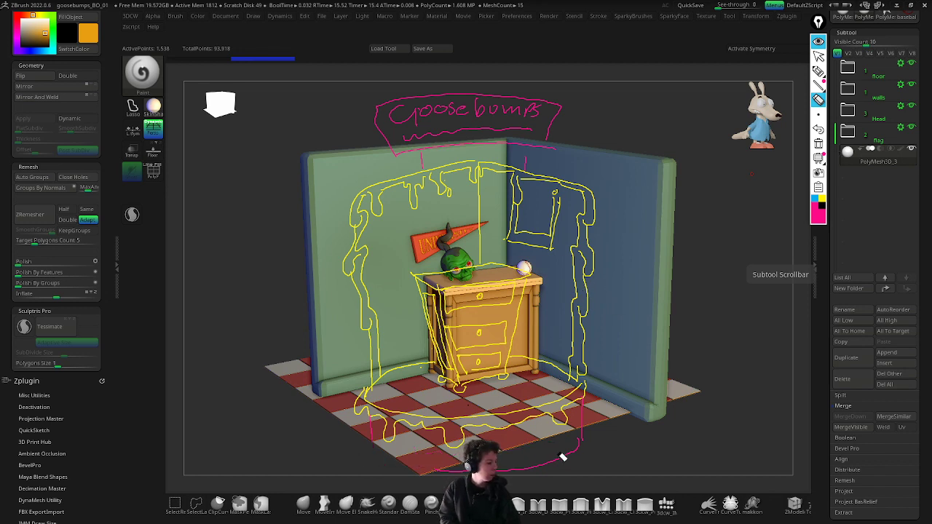
drag(585, 431, 565, 459)
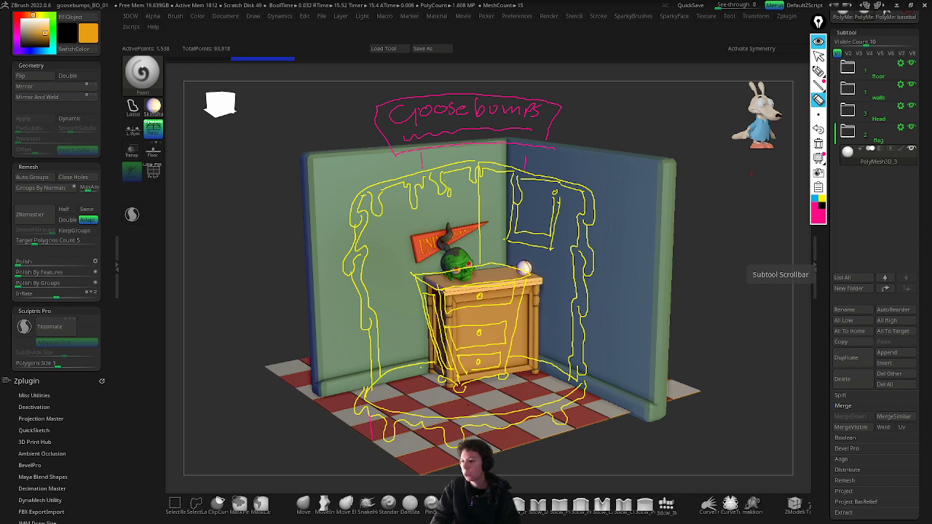
click(819, 42)
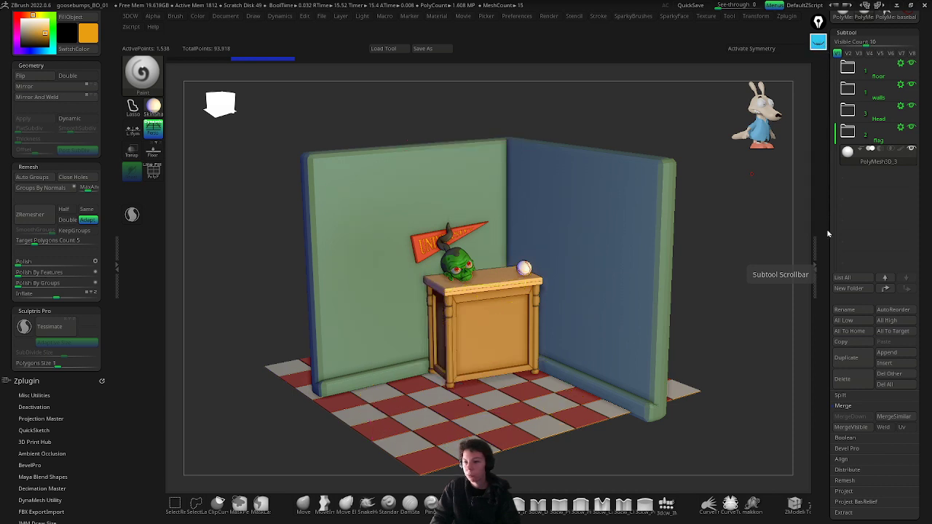
Step: Hide the flag, head, walls, floor, drawers cabinet and baseball subtools, leaving only the sphere
click(913, 128)
click(911, 107)
click(911, 85)
click(912, 65)
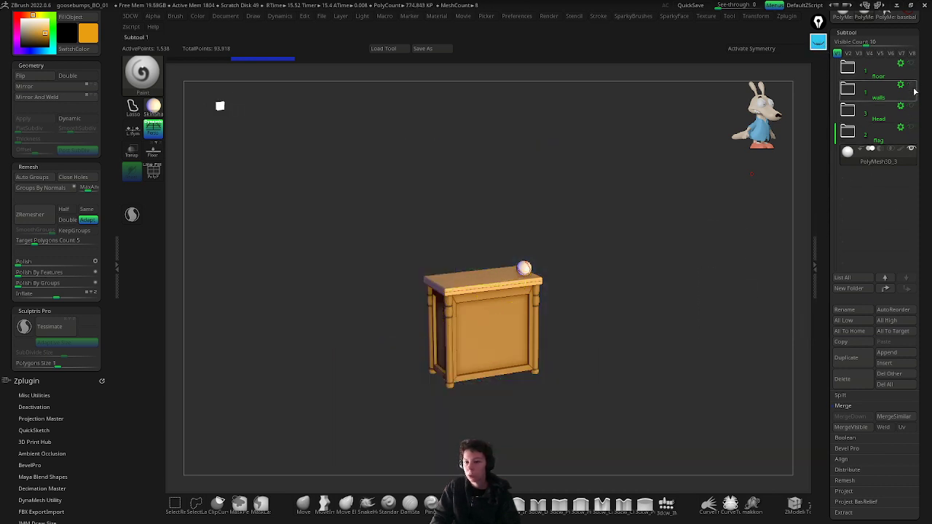
mouse_move(915, 92)
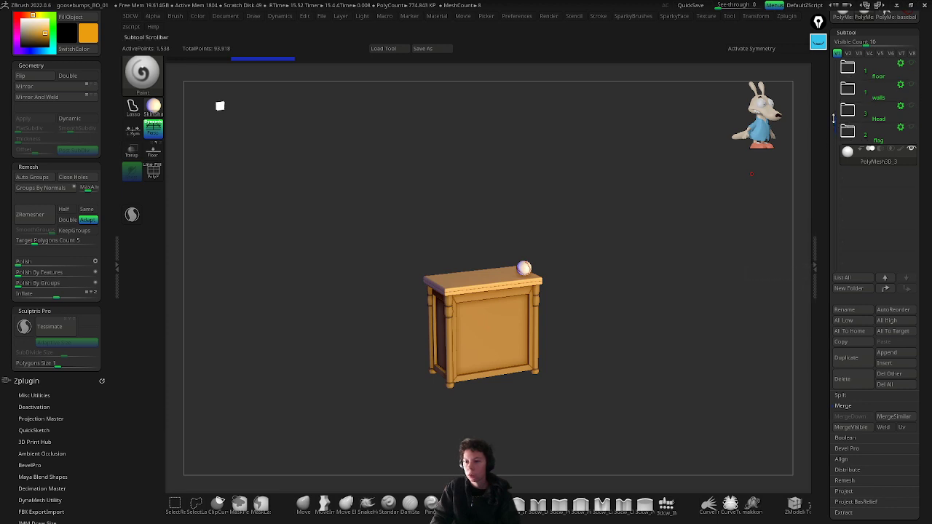
scroll(886, 69, up, 2)
click(912, 64)
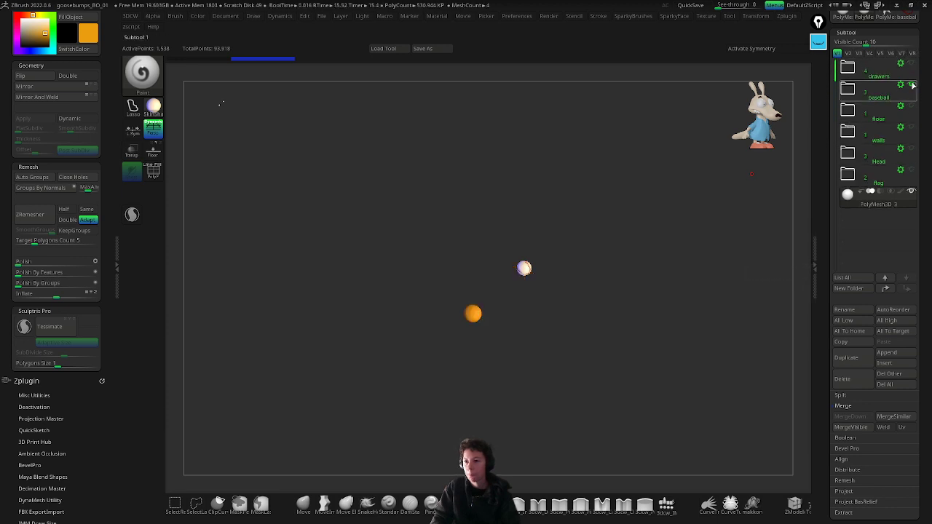
click(911, 85)
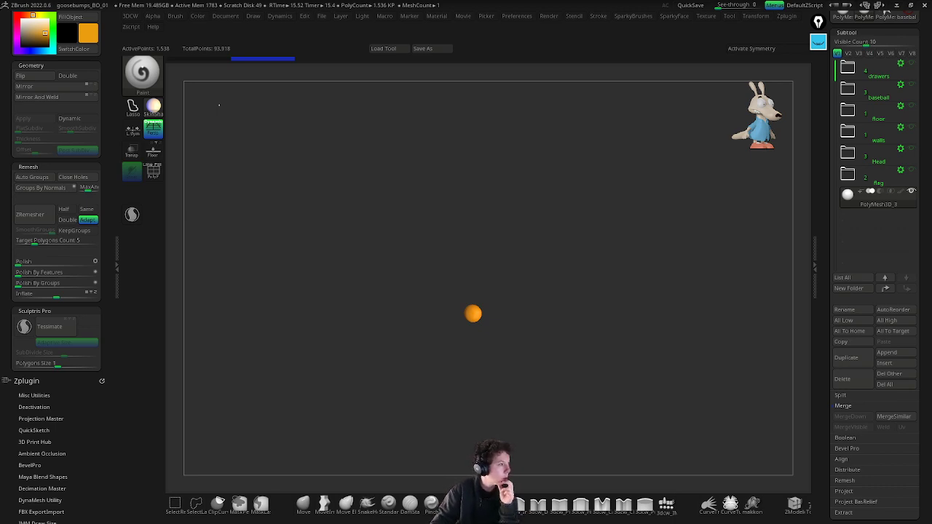
Step: Scroll the Converse sole image results and preview several sole photos
key(alt+Tab)
scroll(306, 322, down, 1)
scroll(381, 352, down, 2)
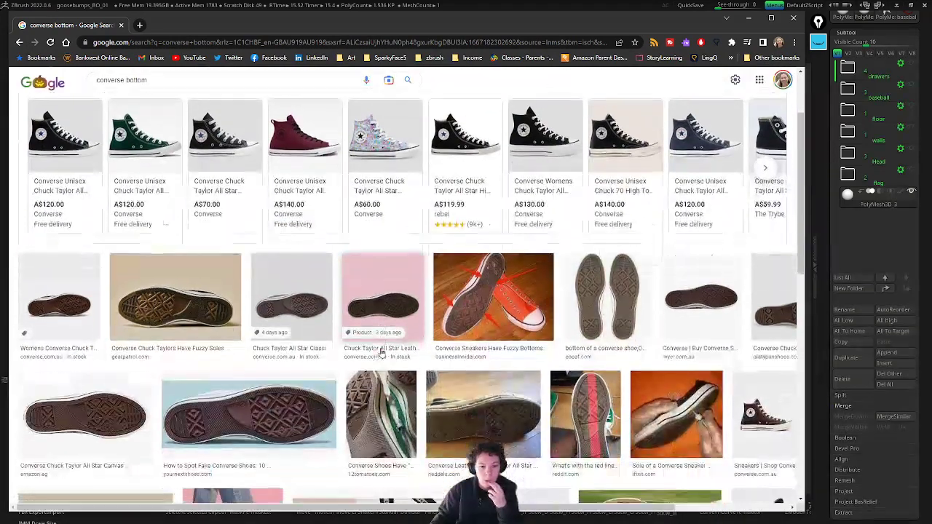
scroll(380, 352, down, 1)
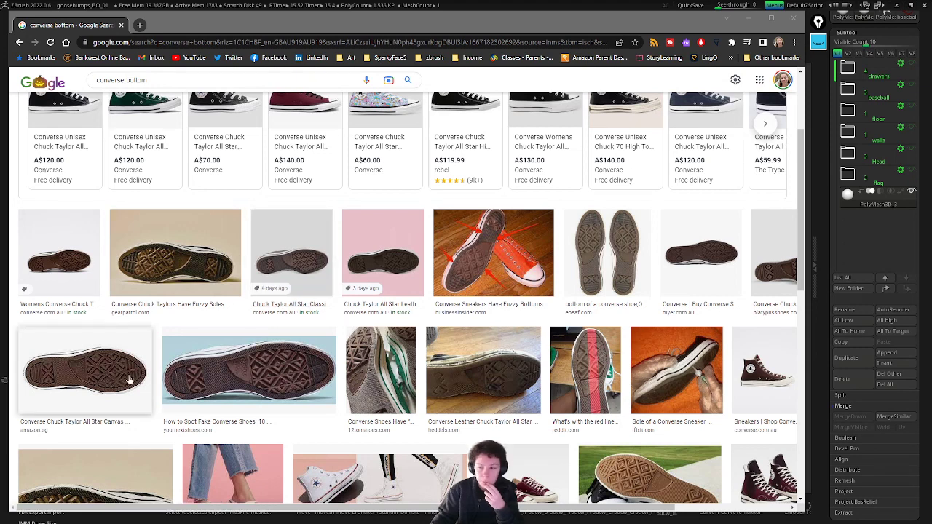
click(104, 376)
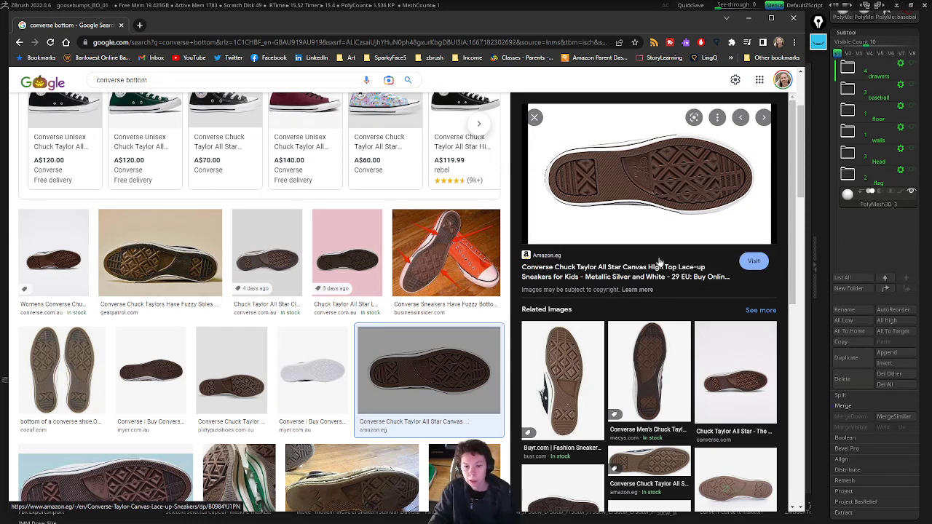
click(450, 241)
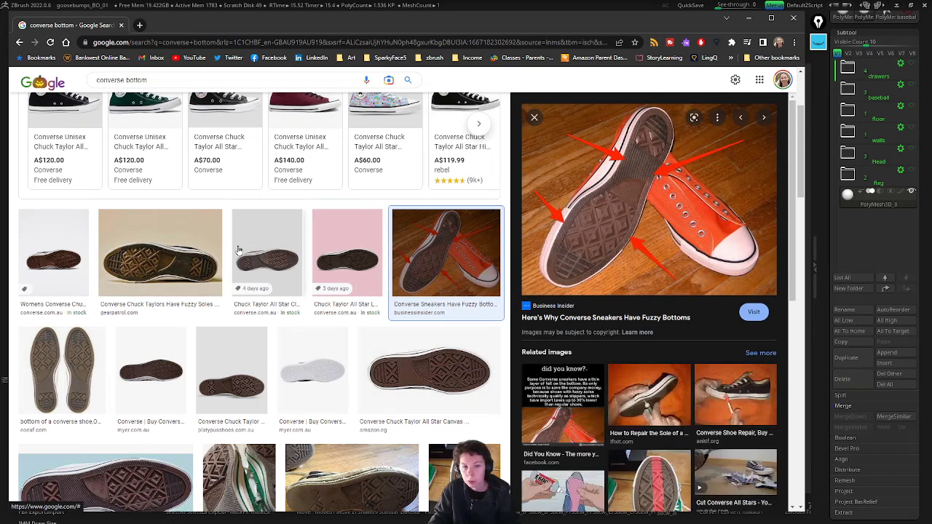
click(61, 370)
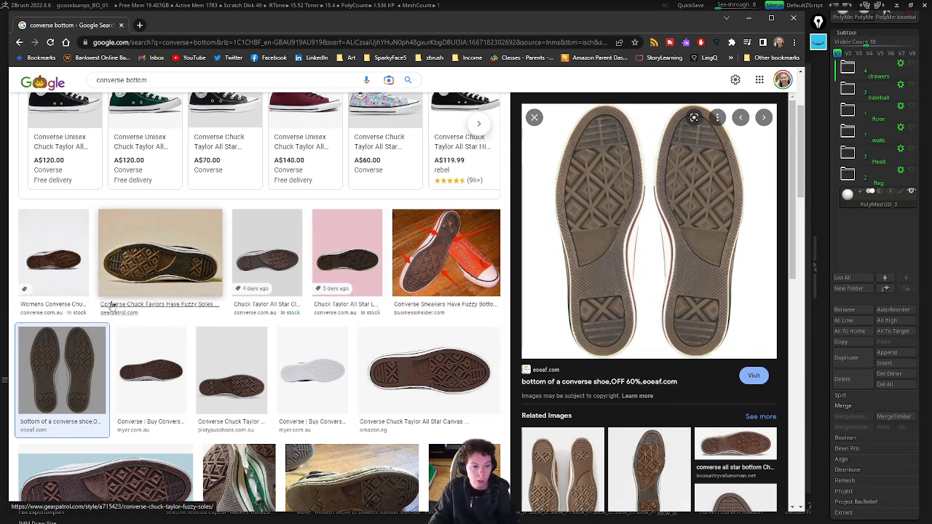
Step: Settle on the 'bottom of a converse shoe' photo in preview and open its context menu
click(81, 281)
click(86, 392)
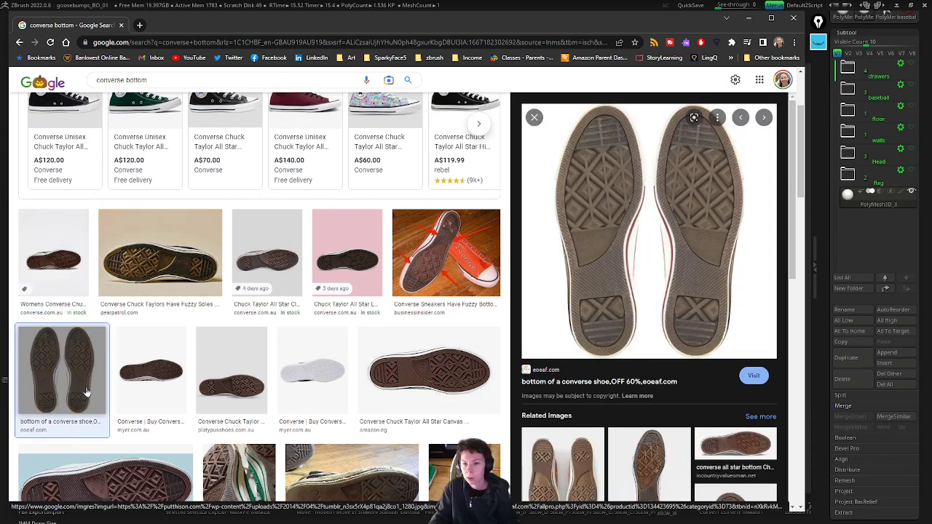
click(68, 269)
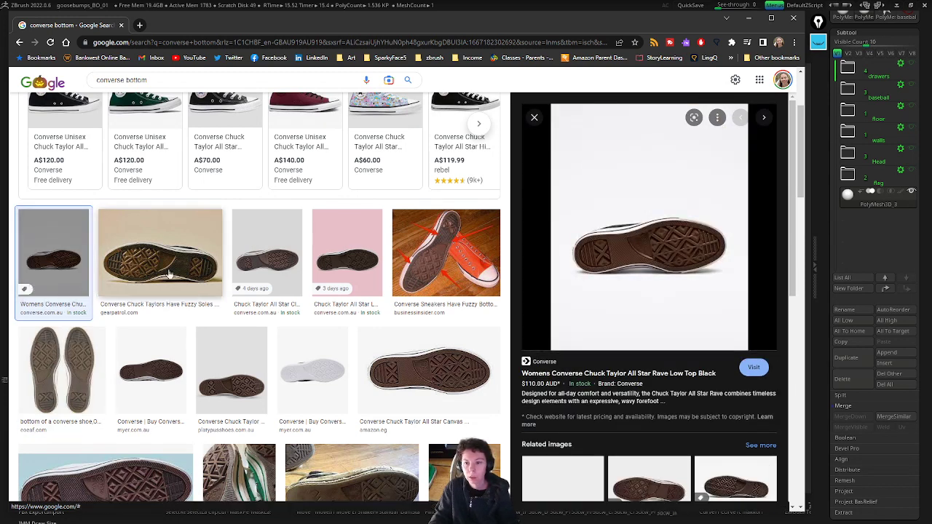
click(64, 391)
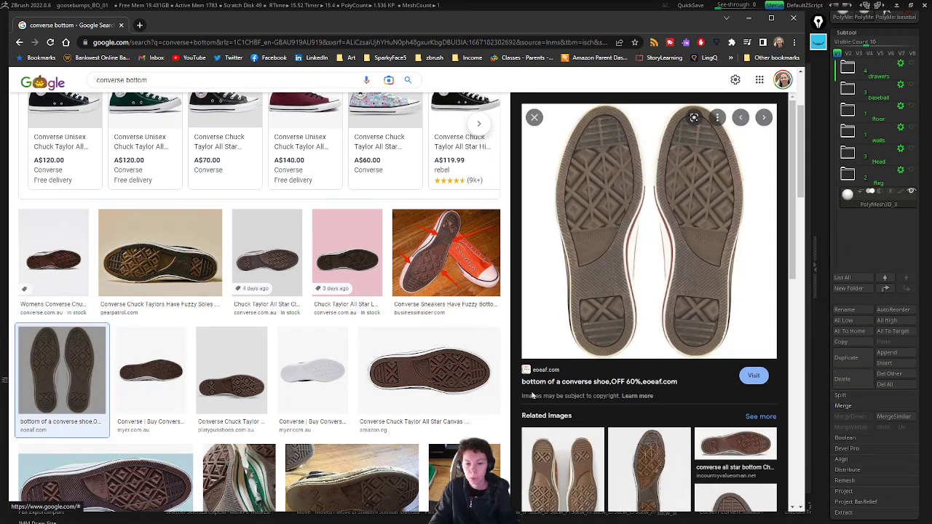
click(437, 386)
click(62, 372)
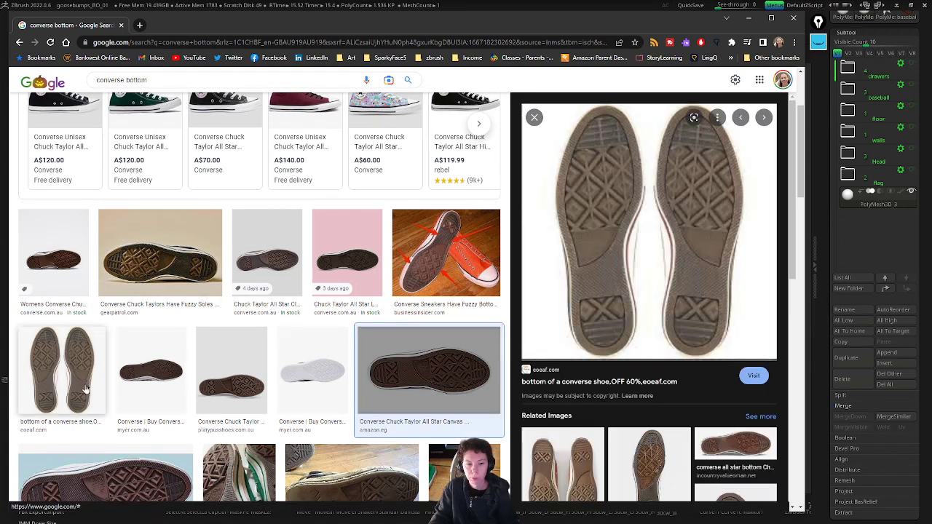
right_click(687, 266)
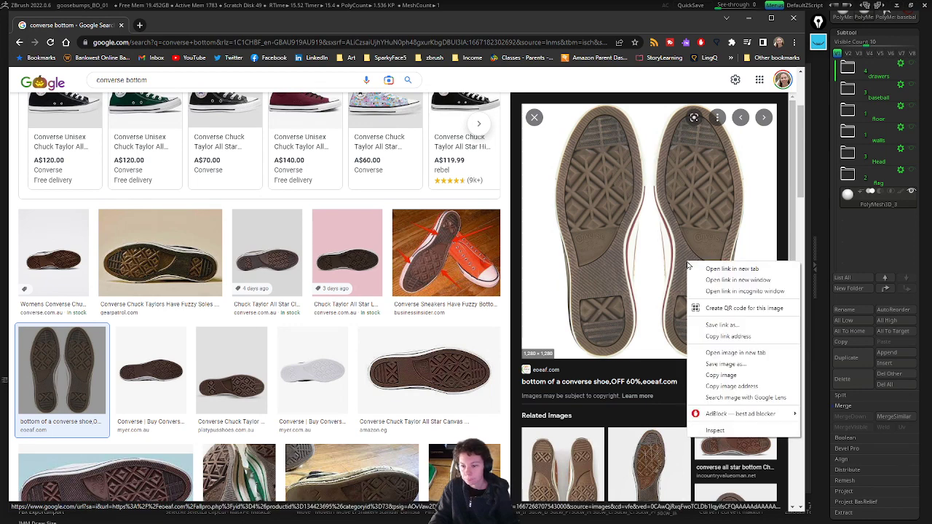
Step: Save the sole photo as 'converse bottom.jpg'
click(748, 372)
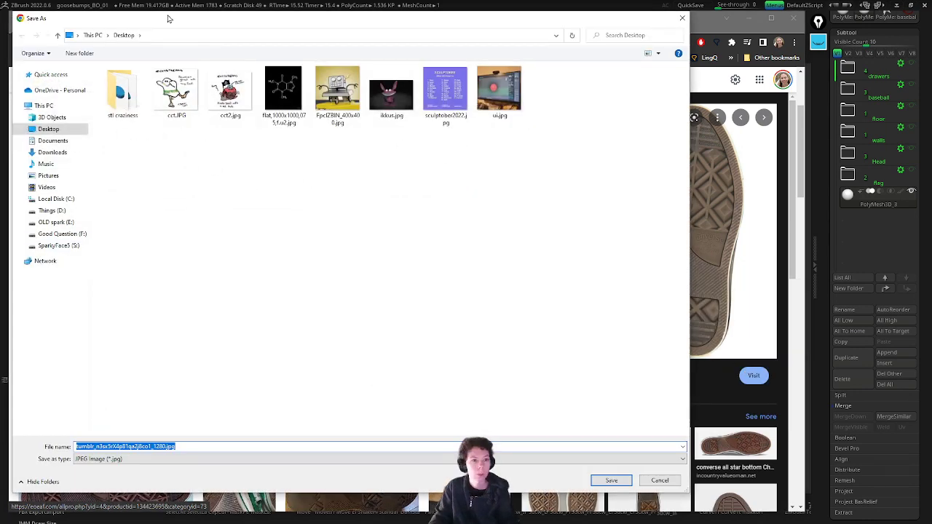
key(Return)
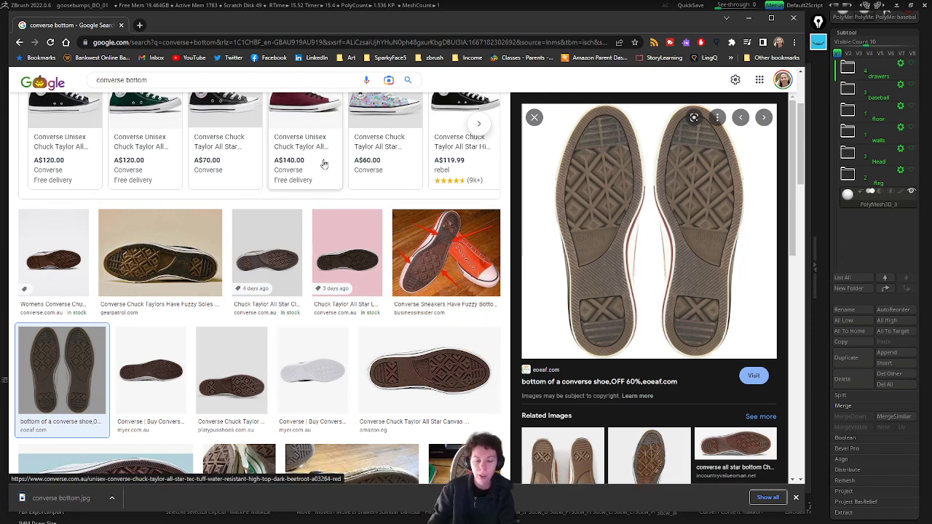
scroll(305, 189, down, 1)
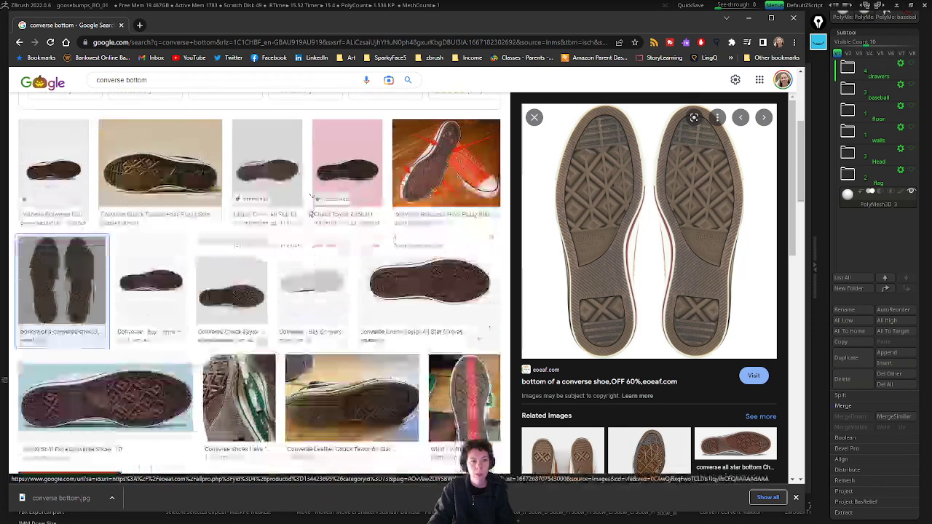
scroll(297, 139, up, 3)
Step: Search images for '90s converse side' and preview the green Converse high-top
triple_click(142, 90)
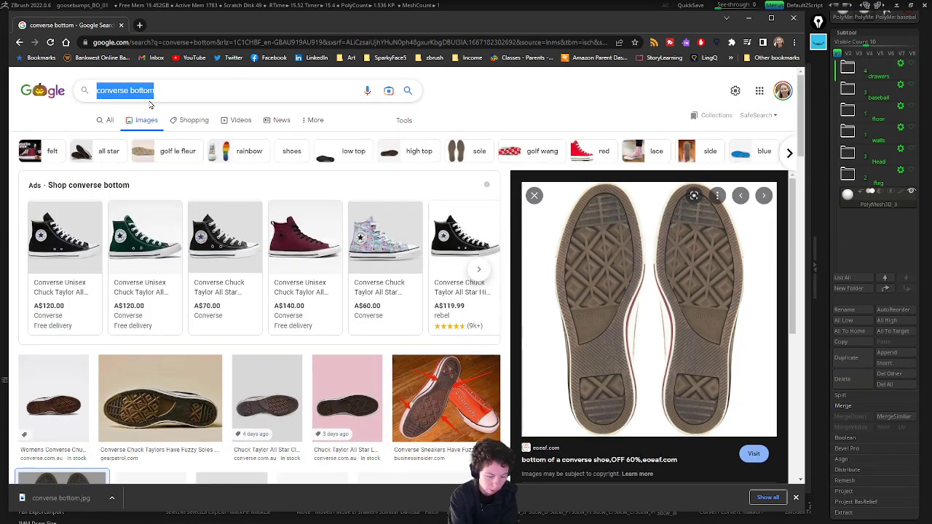
text(90s co)
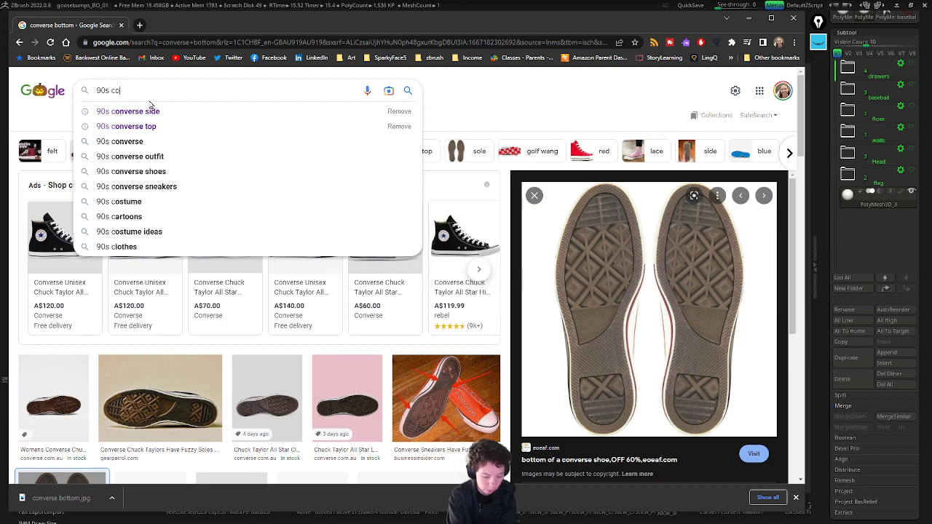
text(nverse side)
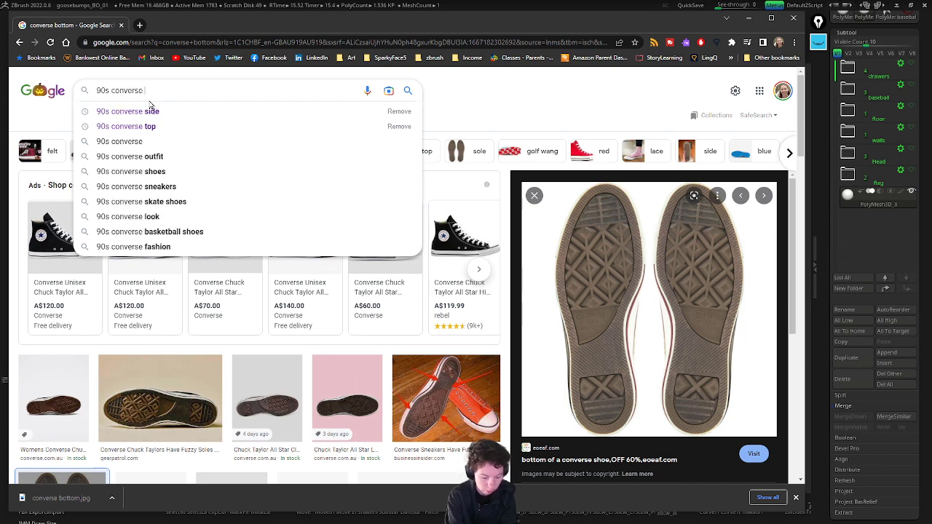
key(Return)
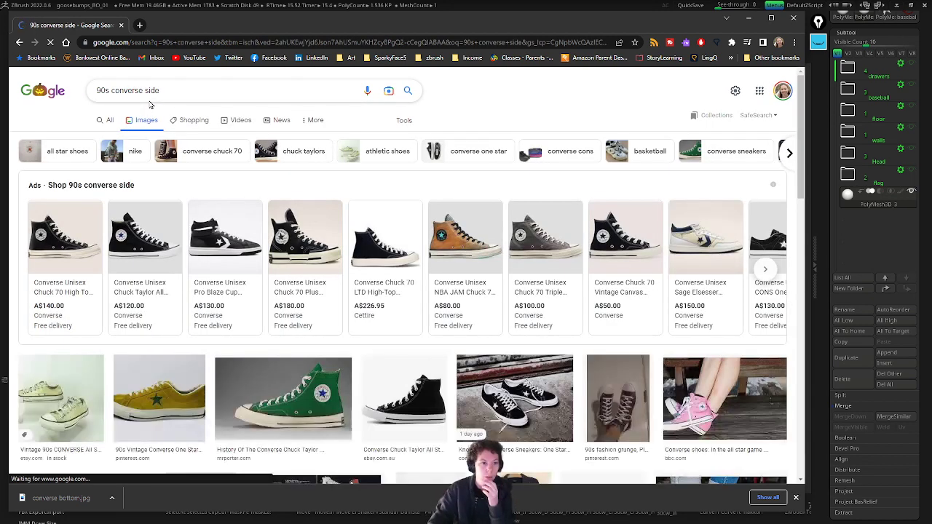
scroll(421, 291, down, 2)
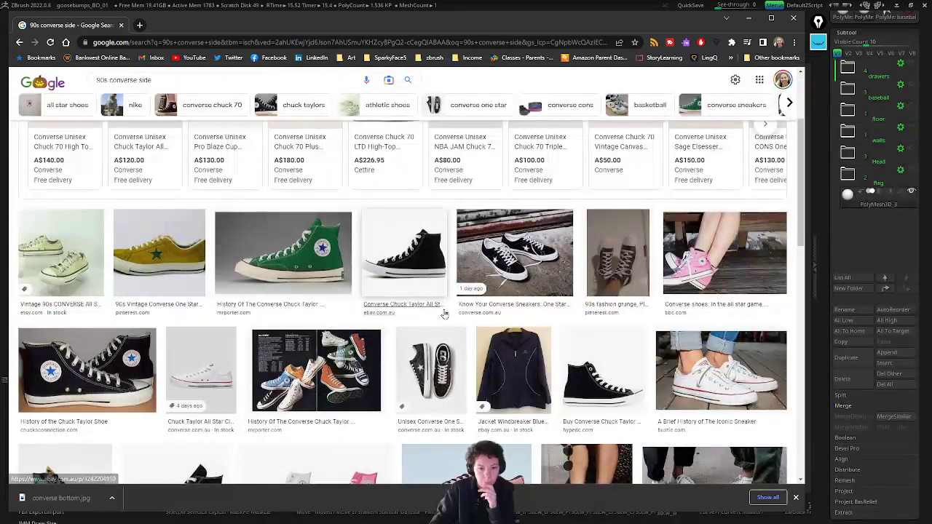
click(278, 257)
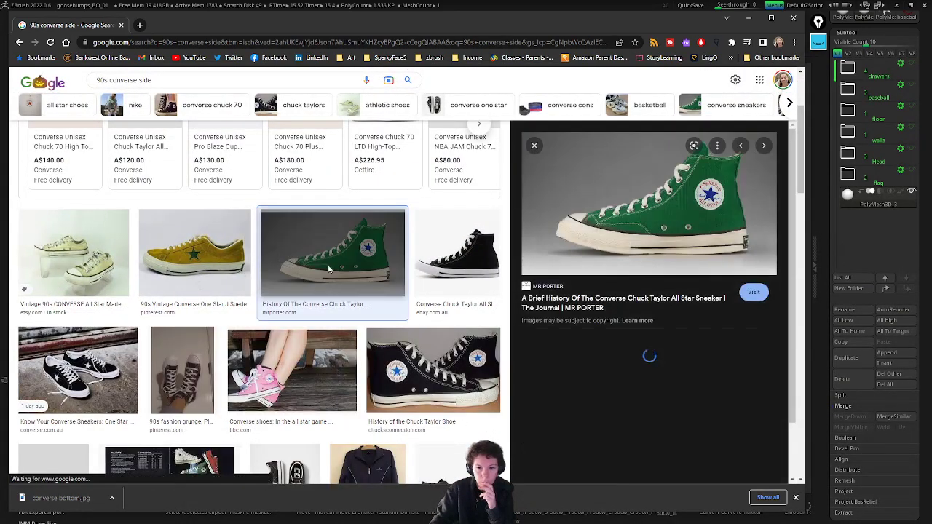
Step: Compare the clear-and-pink and pink Converse previews, then return to the green Chuck Taylor
scroll(481, 284, down, 2)
scroll(482, 290, down, 1)
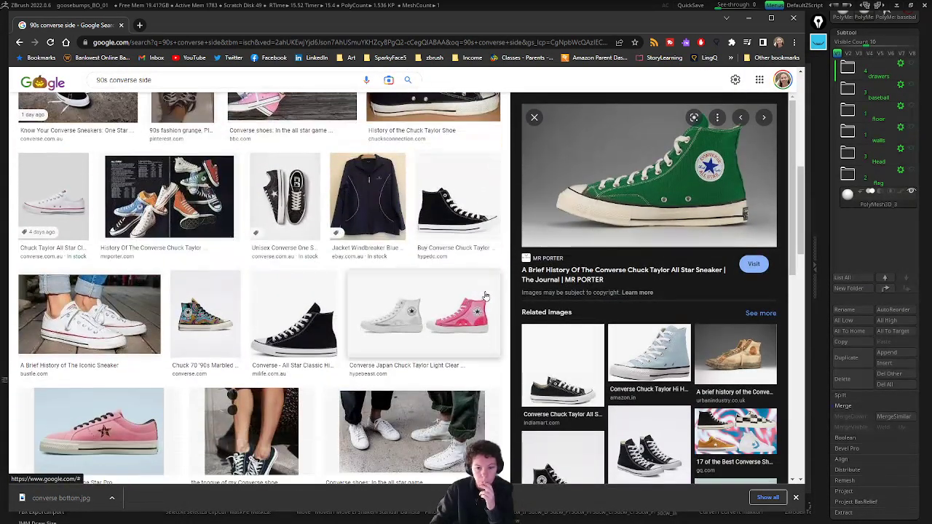
scroll(510, 343, up, 2)
click(422, 411)
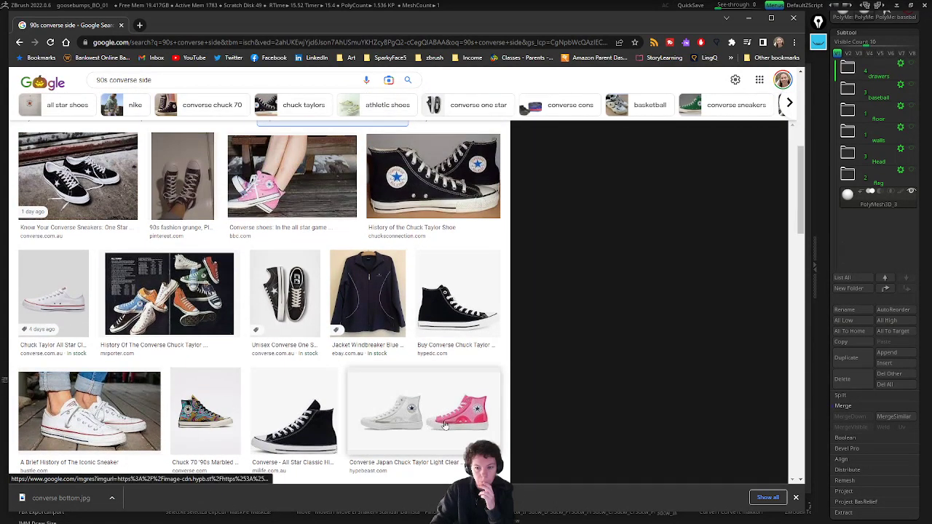
scroll(291, 269, up, 2)
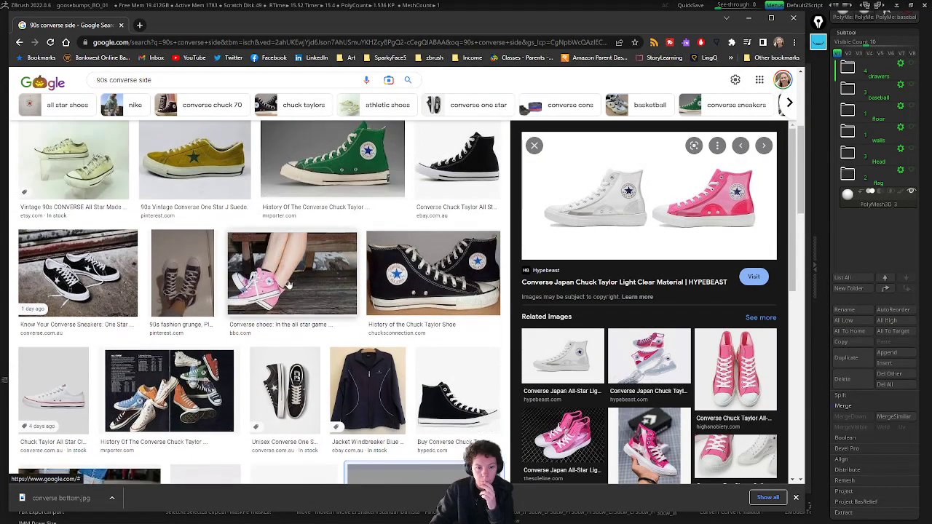
click(340, 279)
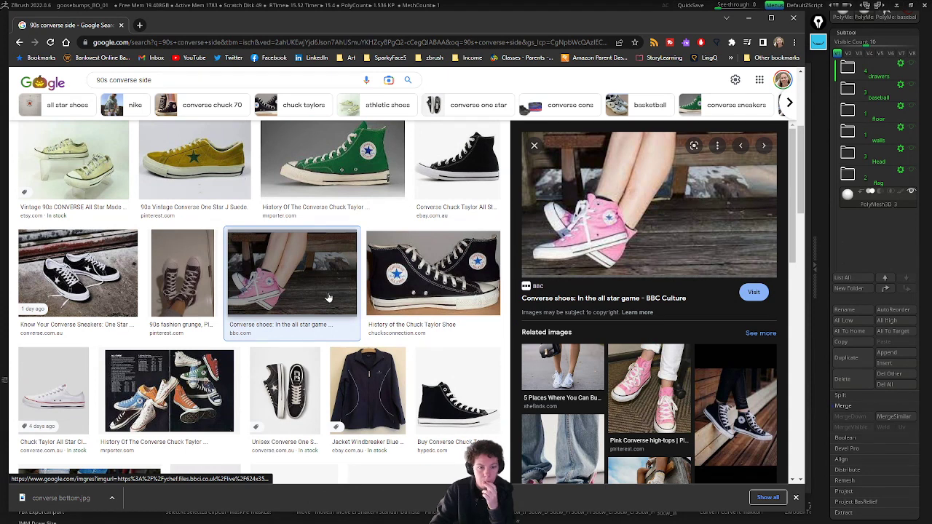
scroll(343, 291, up, 1)
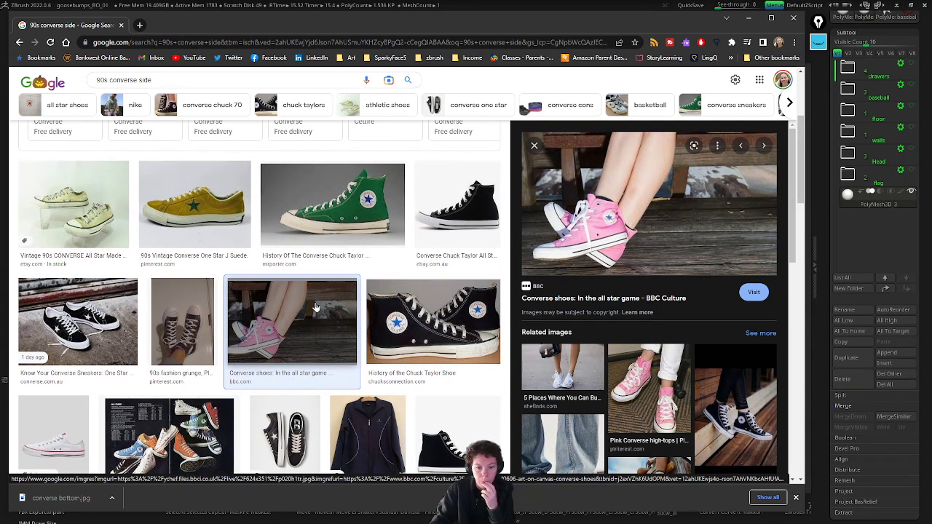
click(353, 222)
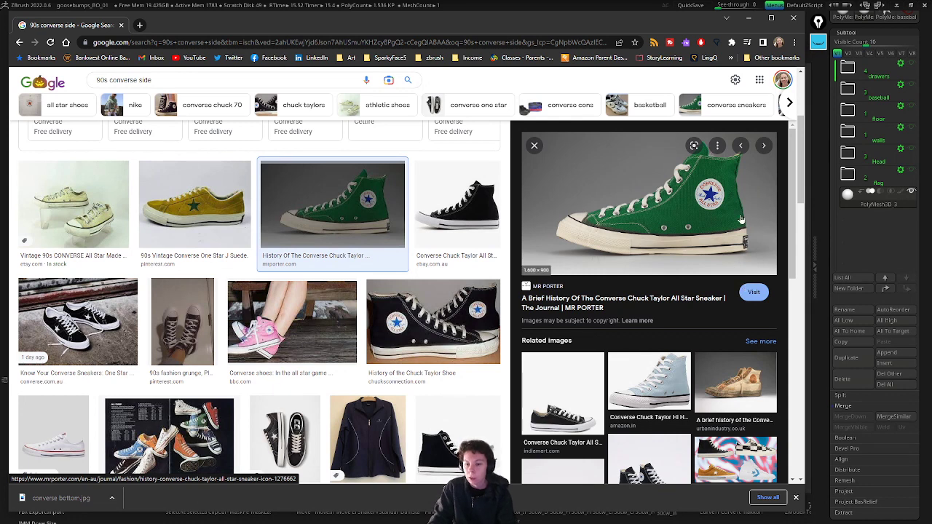
Step: Save the green Chuck Taylor image as 'converse side.jpg' and return to ZBrush
right_click(689, 203)
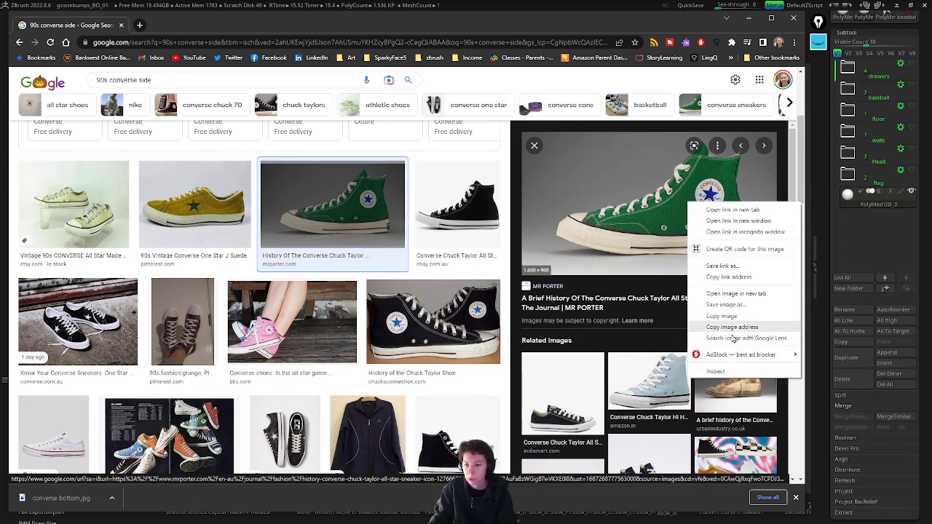
click(734, 312)
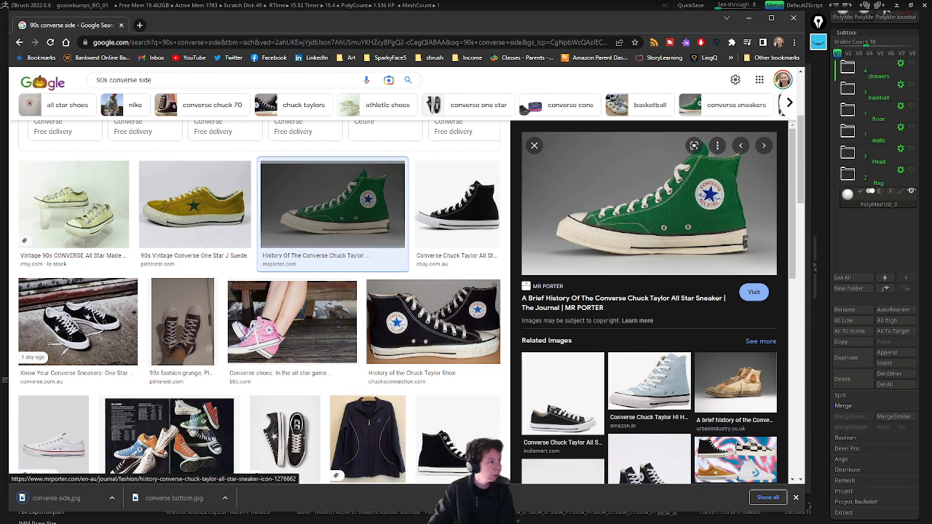
click(529, 9)
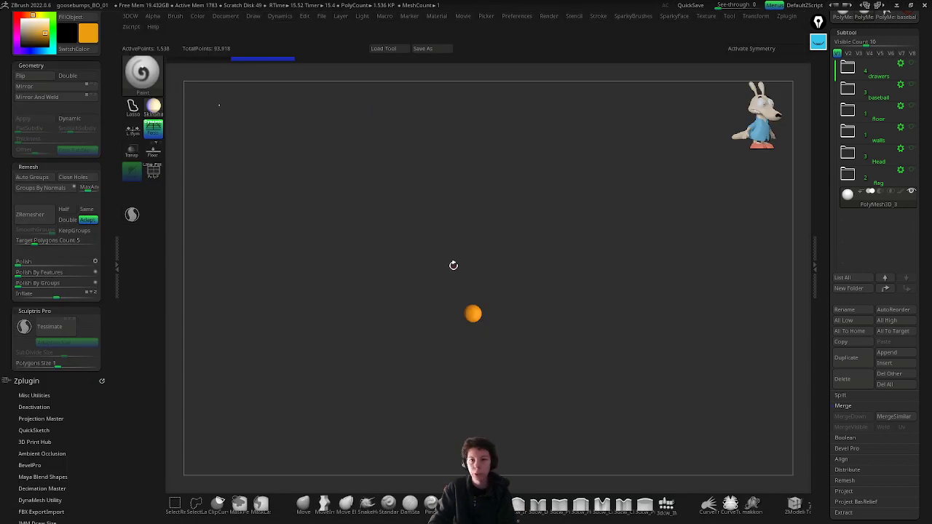
Step: Remove the SparkyFace and Zplugin palettes from the left tray and collapse it
click(598, 17)
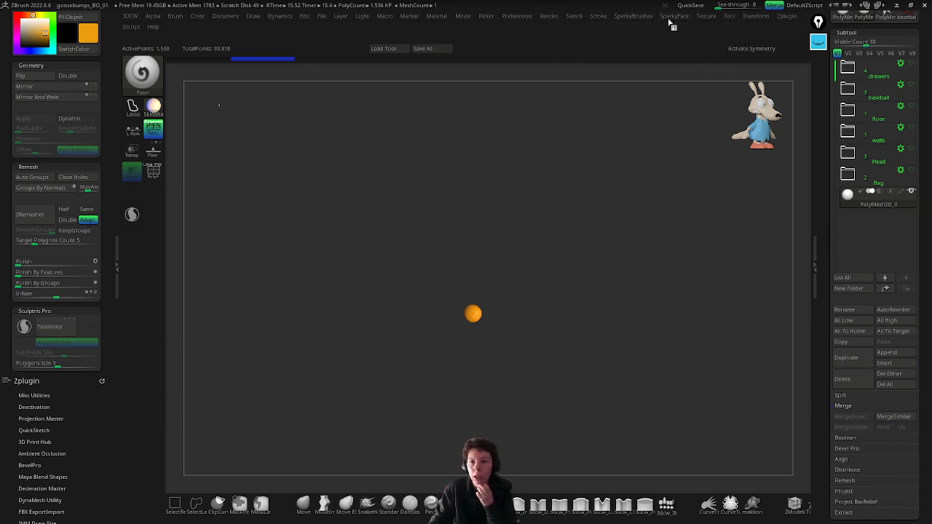
click(708, 17)
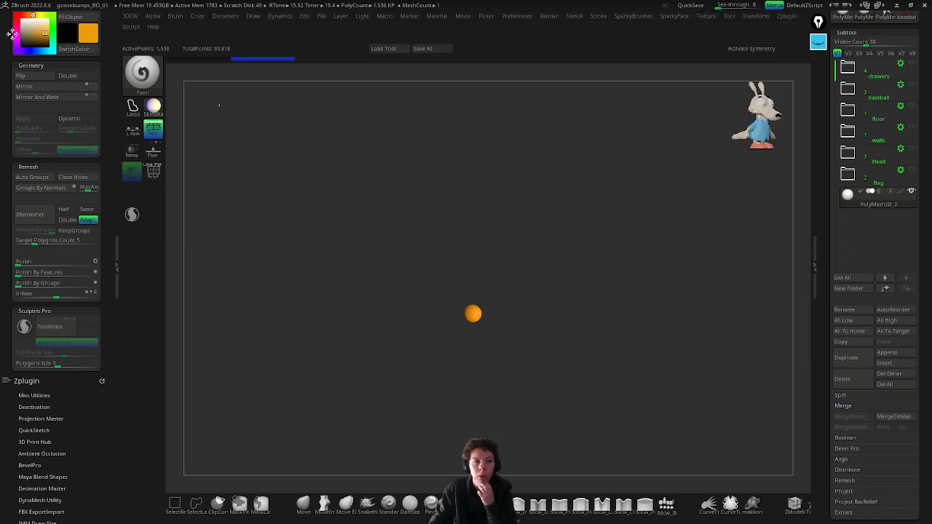
scroll(58, 29, up, 1)
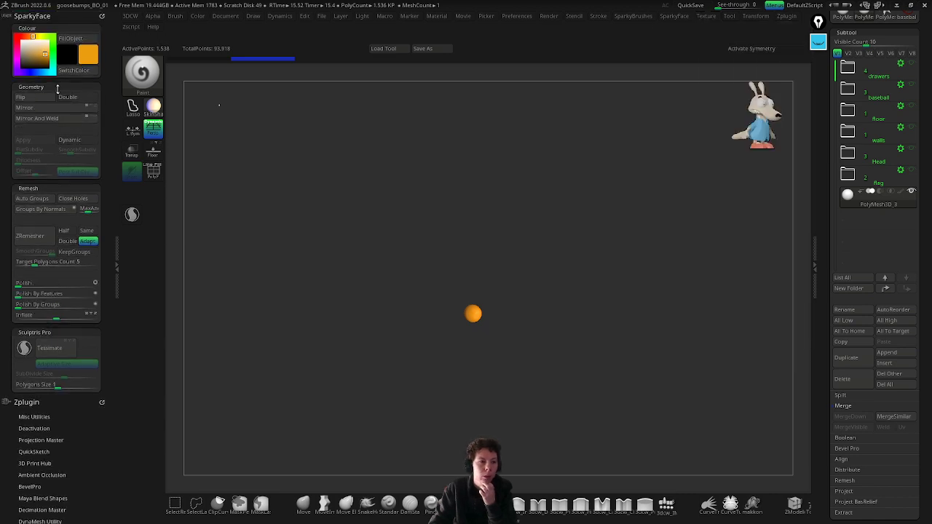
click(102, 16)
click(102, 16)
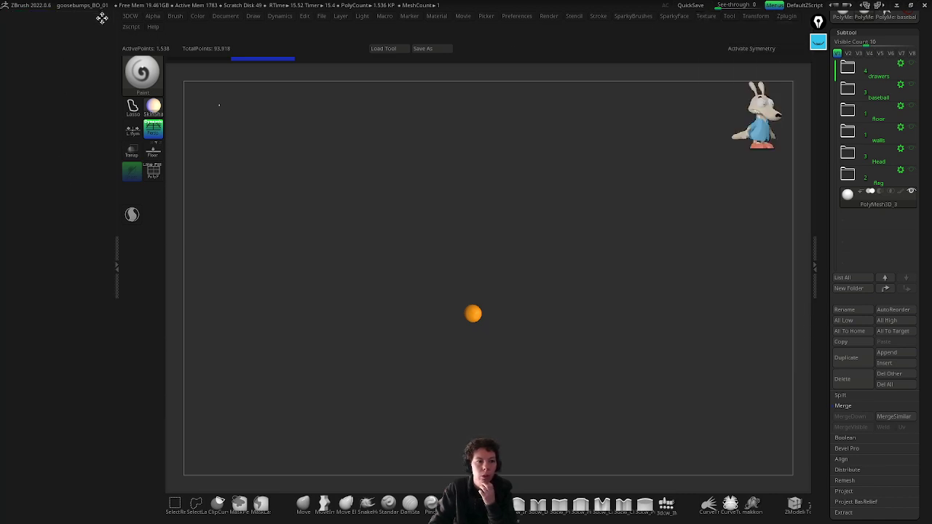
click(118, 269)
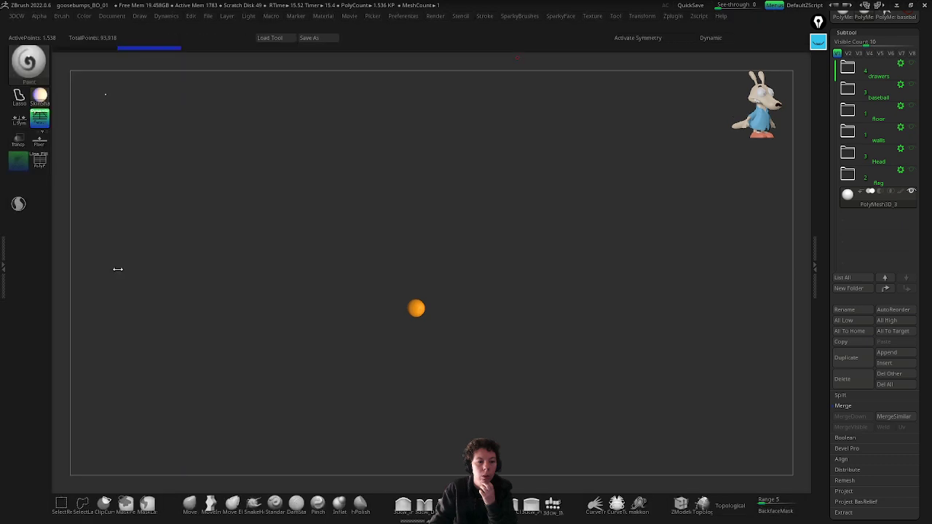
Step: Import 'converse bottom.jpg' as the active texture from the Texture palette
click(602, 17)
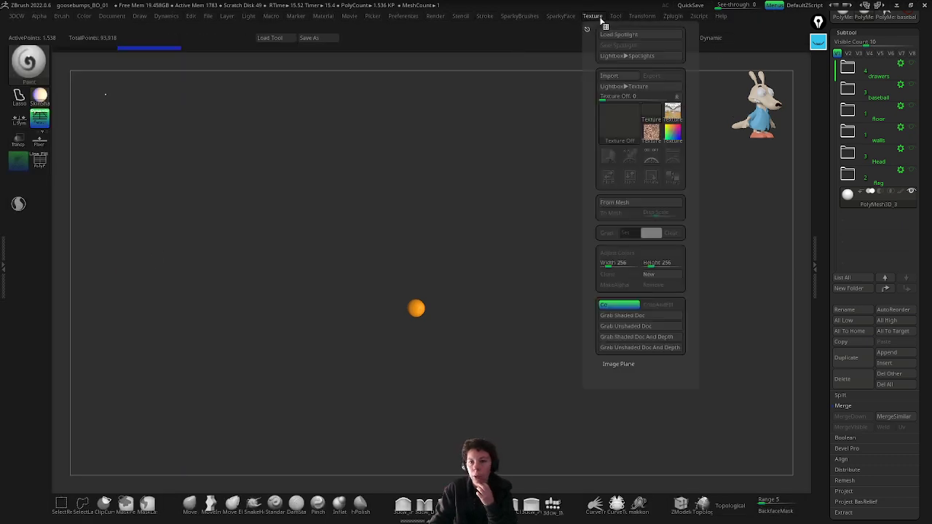
click(621, 120)
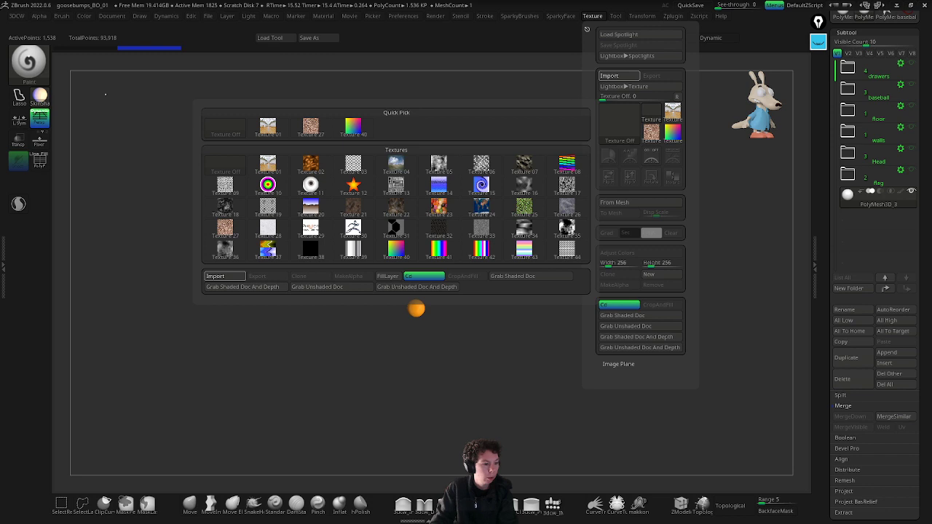
click(591, 16)
Step: Load the converse sole photo as a shrunken, semi-transparent Spotlight reference over the canvas
click(612, 151)
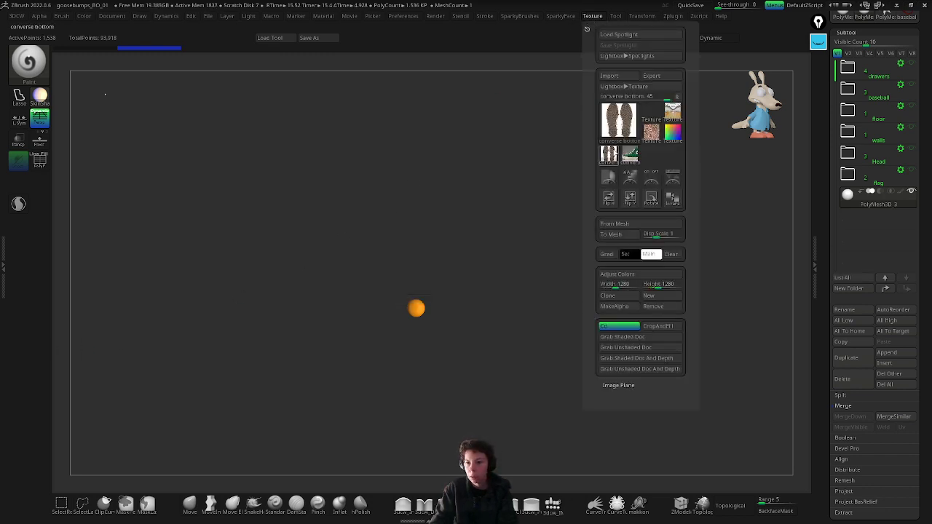
click(675, 183)
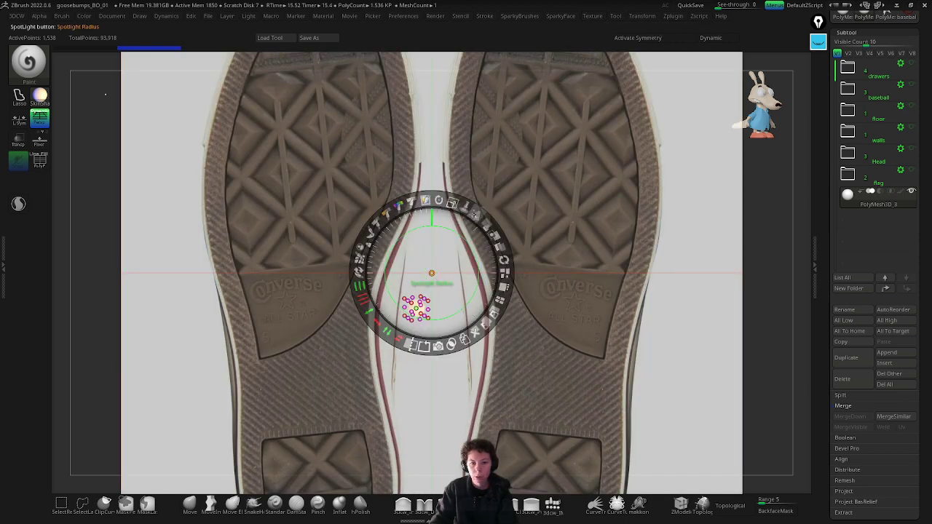
drag(451, 202, 381, 205)
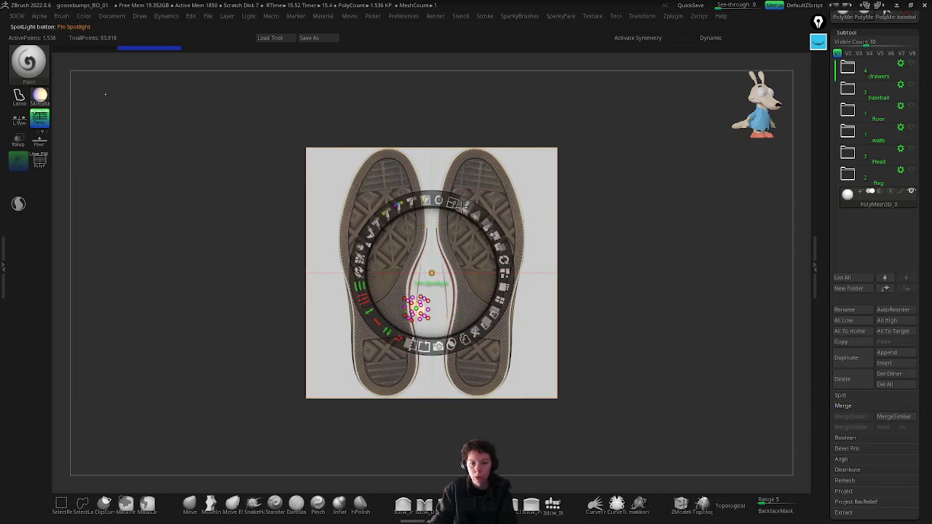
drag(485, 216, 440, 206)
drag(631, 295, 620, 297)
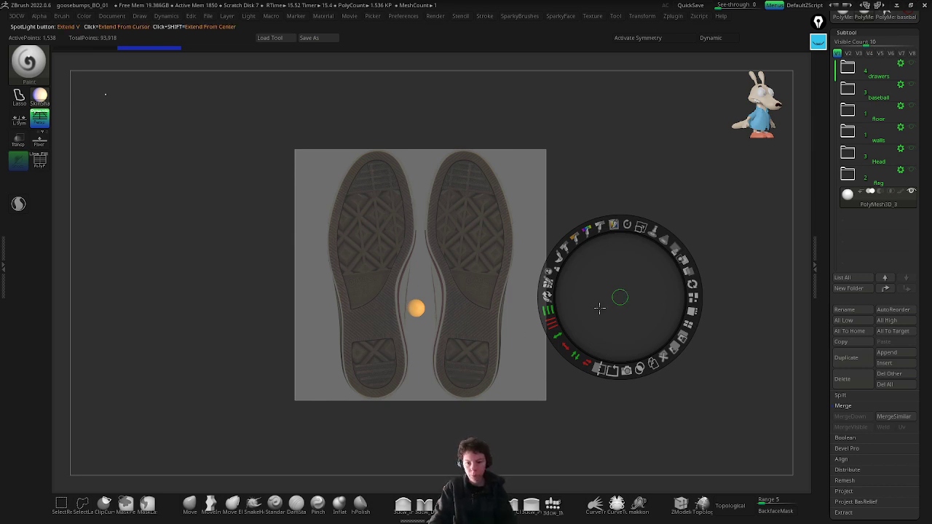
Step: Hide the Spotlight controls, then frame the sphere and zoom out so it sits behind the sole photo
key(z)
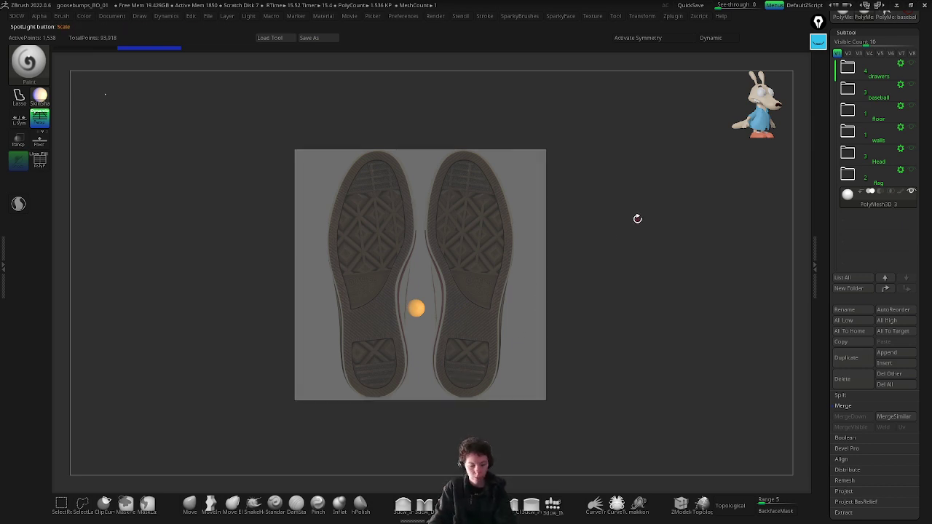
key(f)
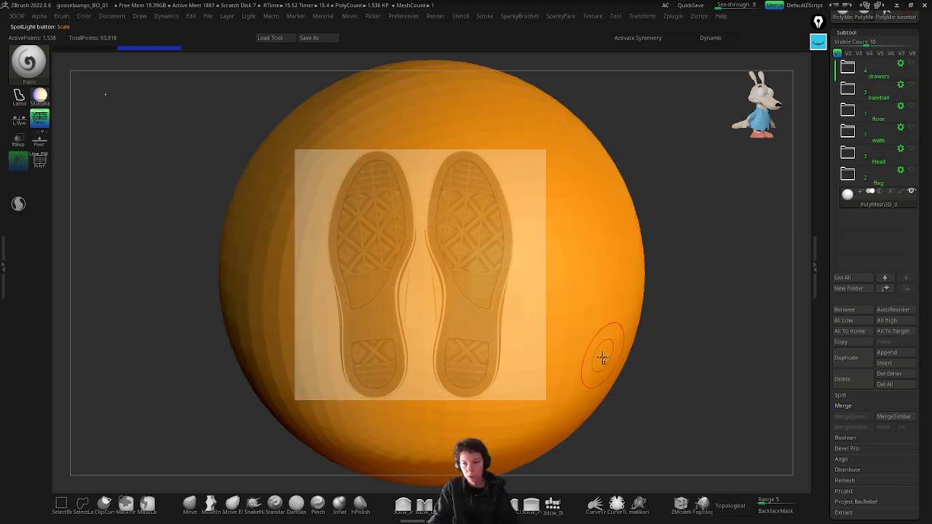
scroll(607, 359, down, 3)
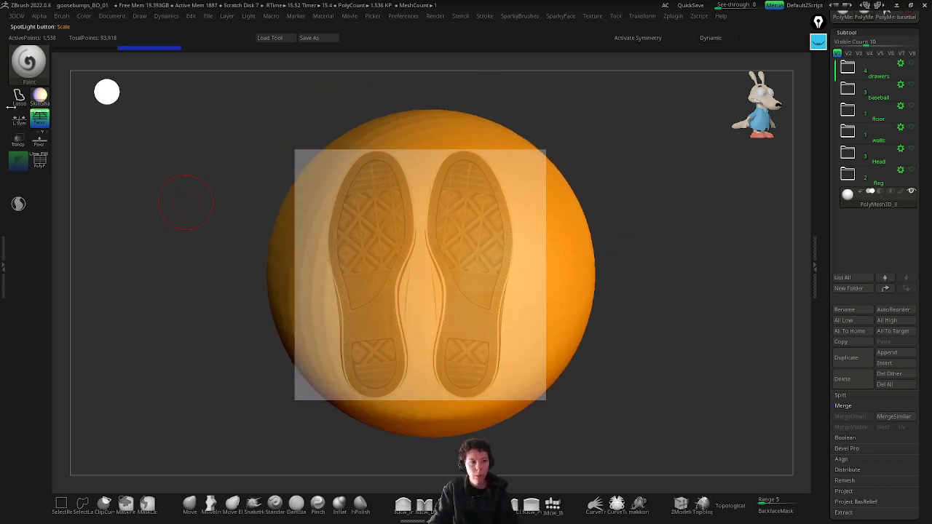
Step: Toggle the floor grid, turn off perspective, and orbit around the sphere
click(39, 138)
drag(539, 249, 605, 293)
click(44, 120)
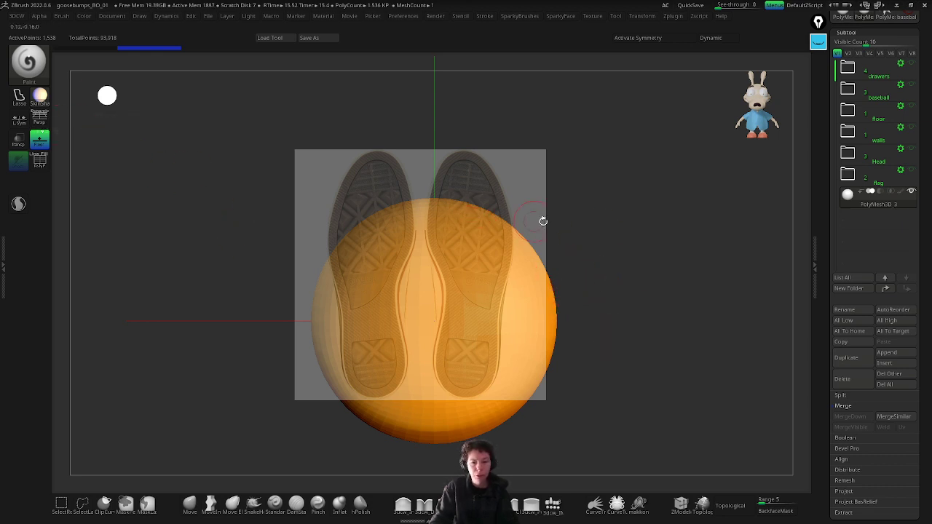
drag(563, 209, 582, 291)
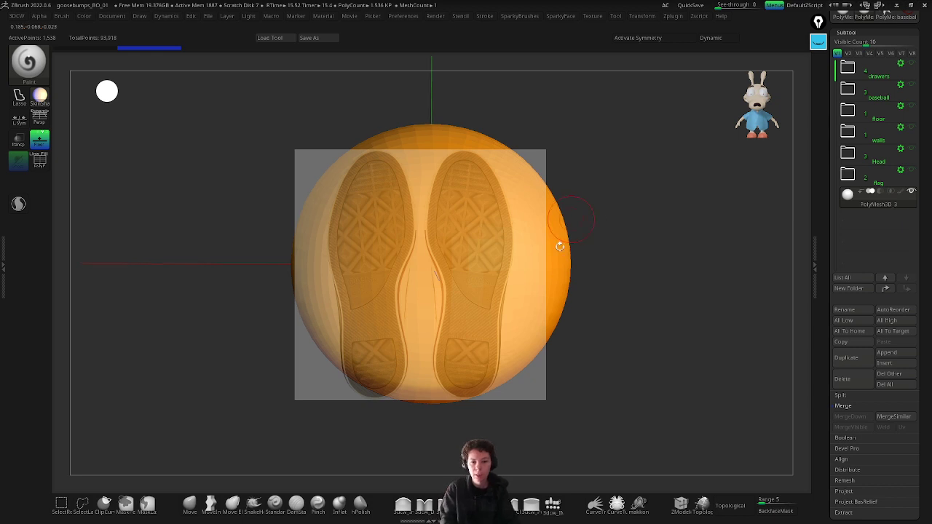
drag(574, 243, 597, 292)
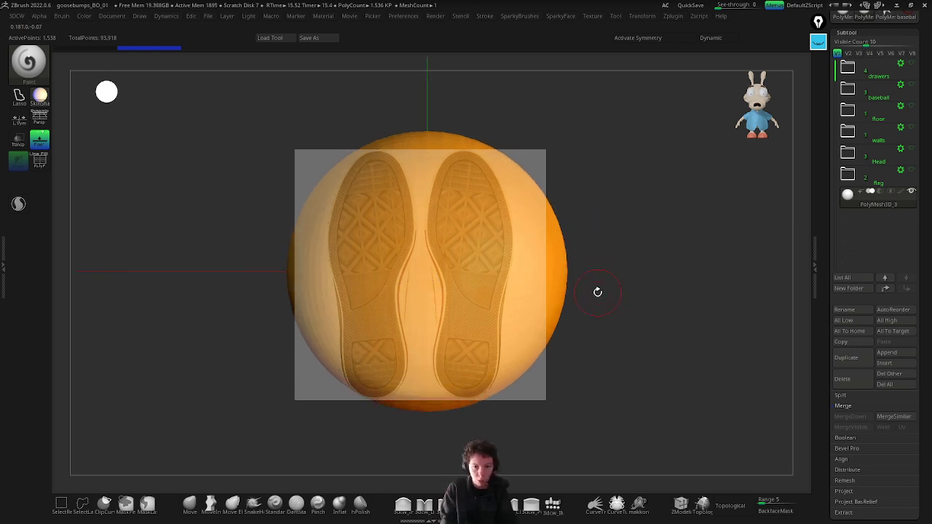
Step: Slide the sole reference right so the sphere overlaps the left sole, then adjust its opacity
key(shift+z)
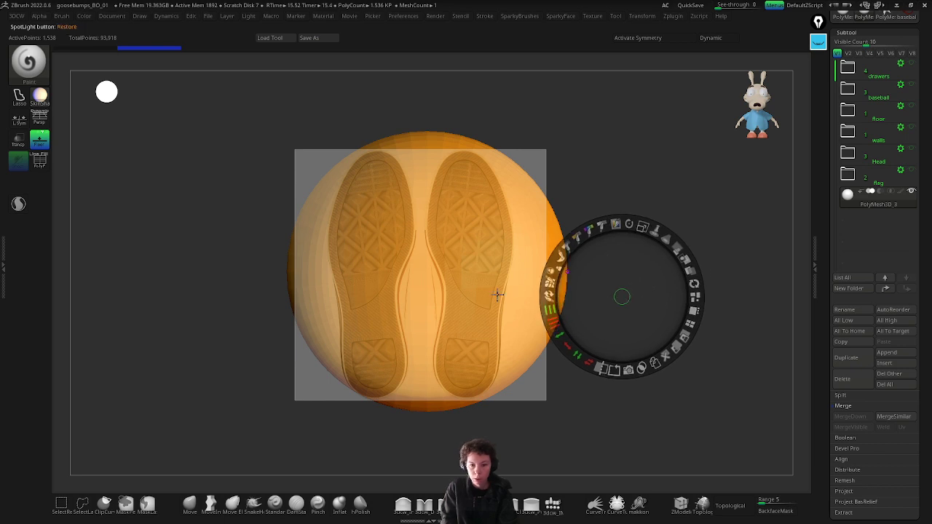
drag(488, 293, 555, 288)
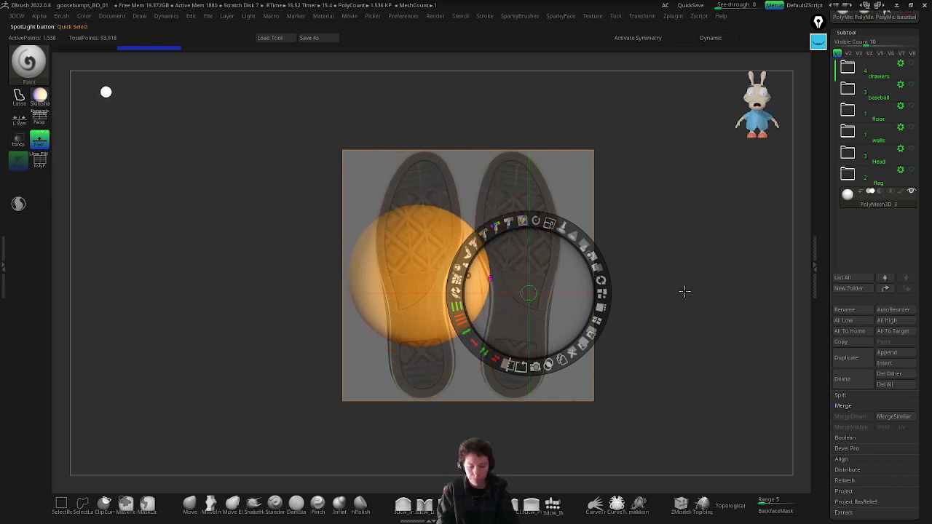
mouse_move(579, 242)
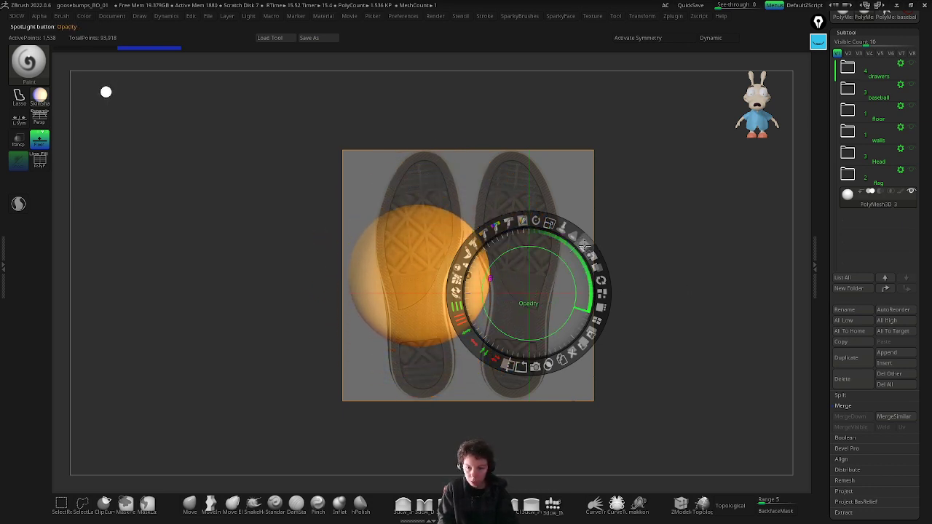
key(z)
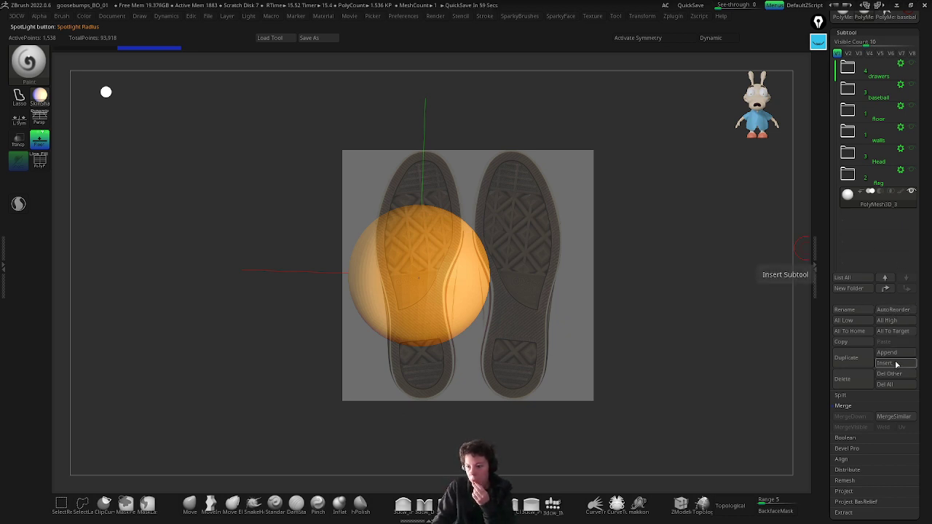
Step: Swap the sphere for a PolyPlane primitive through the gizmo's Transform Type list, then return to Draw mode
key(w)
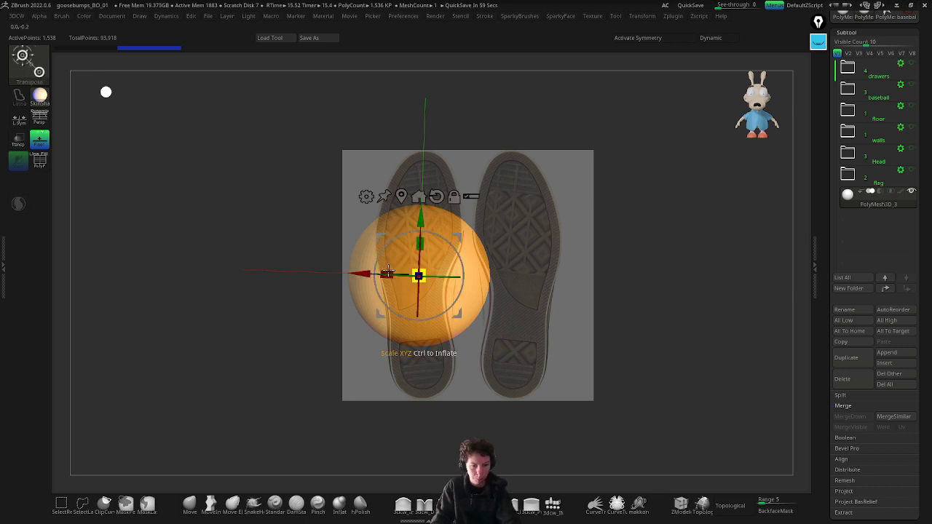
click(368, 198)
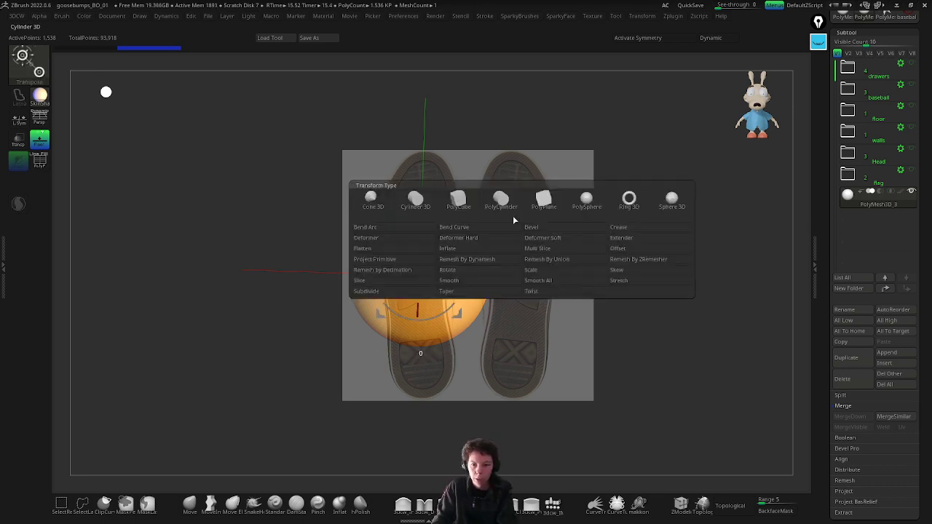
click(544, 202)
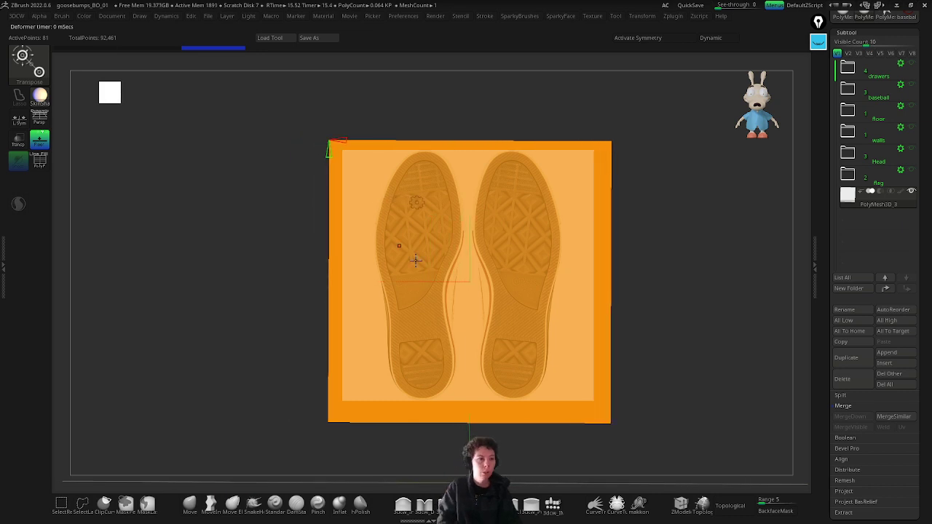
key(q)
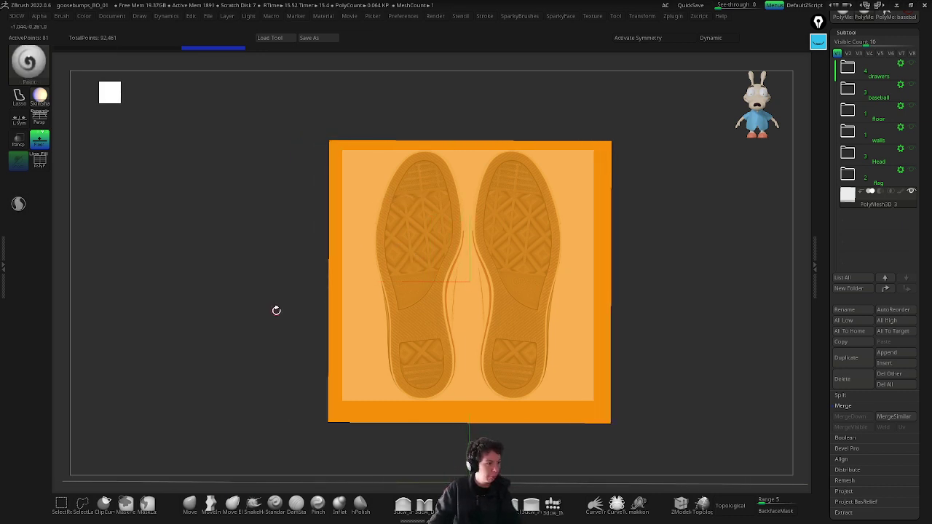
Step: Trace the left sole's outline with the CurveTriFill brush to cut a sole-shaped mesh
click(29, 62)
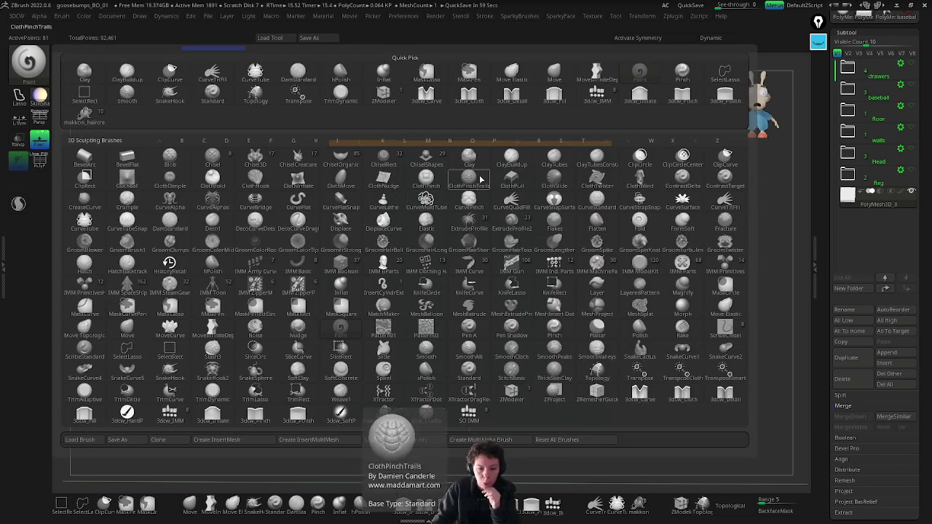
click(595, 503)
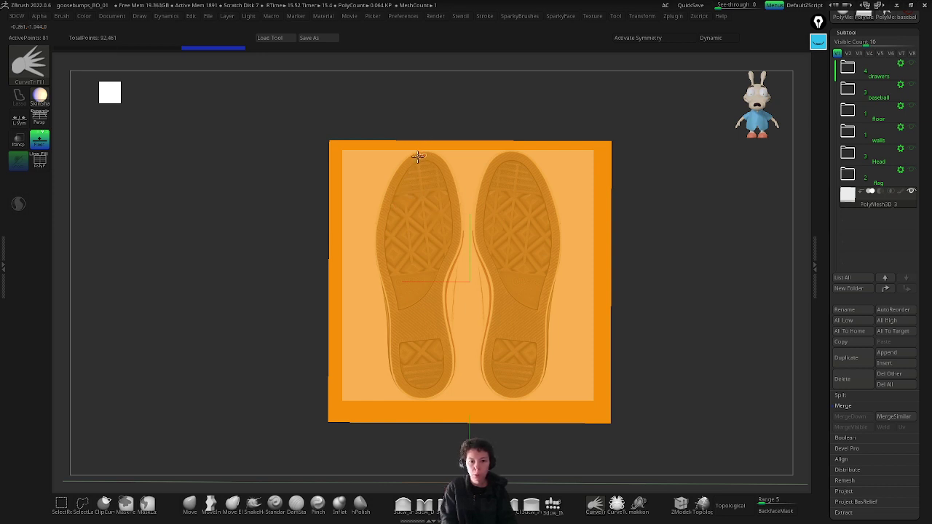
mouse_move(397, 176)
mouse_down()
mouse_move(376, 215)
mouse_move(373, 253)
mouse_move(392, 362)
mouse_move(408, 389)
mouse_move(441, 394)
mouse_move(460, 367)
mouse_move(446, 300)
mouse_move(464, 241)
mouse_move(457, 189)
mouse_move(422, 154)
mouse_up()
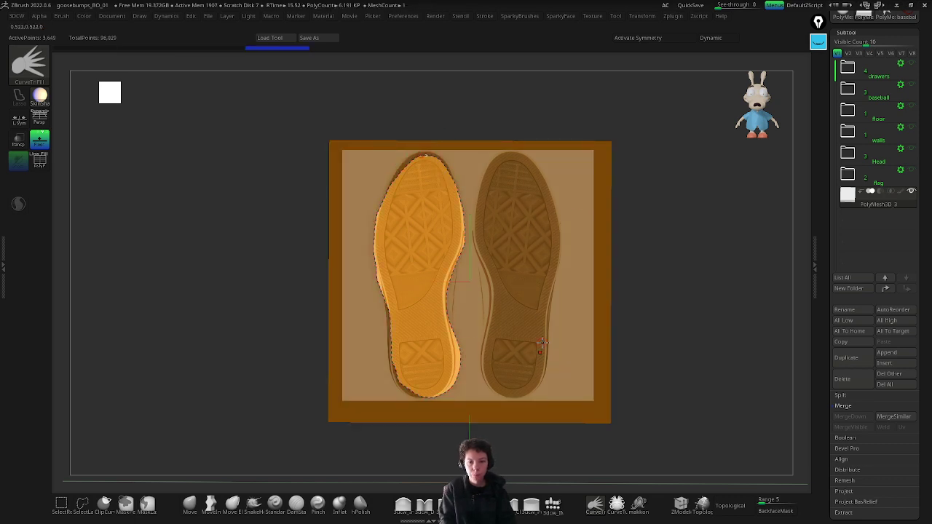
Step: Push the sole's right and left edges onto the reference outline with an enlarged MoveInfiniteDepth brush
click(209, 503)
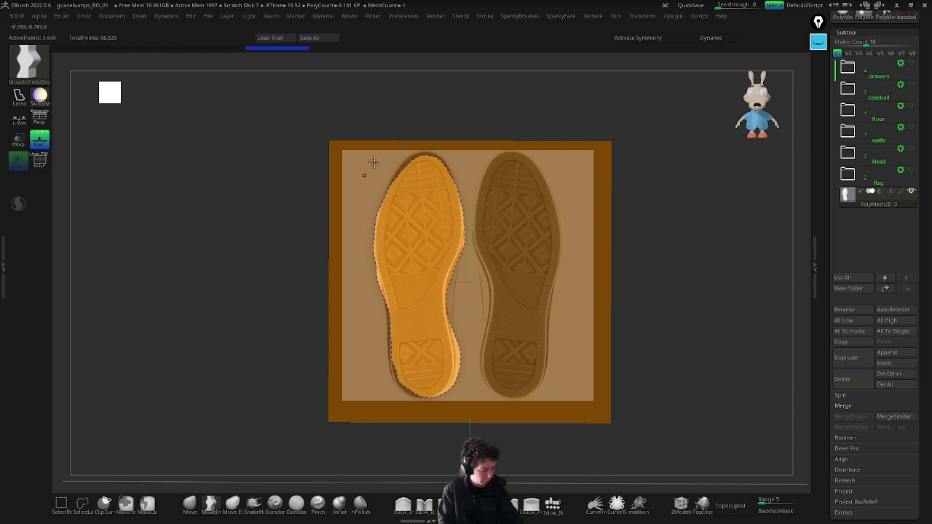
key(s)
mouse_move(377, 164)
mouse_down()
mouse_move(421, 156)
mouse_move(439, 172)
mouse_up()
mouse_move(454, 237)
mouse_down()
mouse_move(459, 210)
mouse_move(451, 278)
mouse_move(445, 286)
mouse_move(419, 276)
mouse_move(416, 304)
mouse_up()
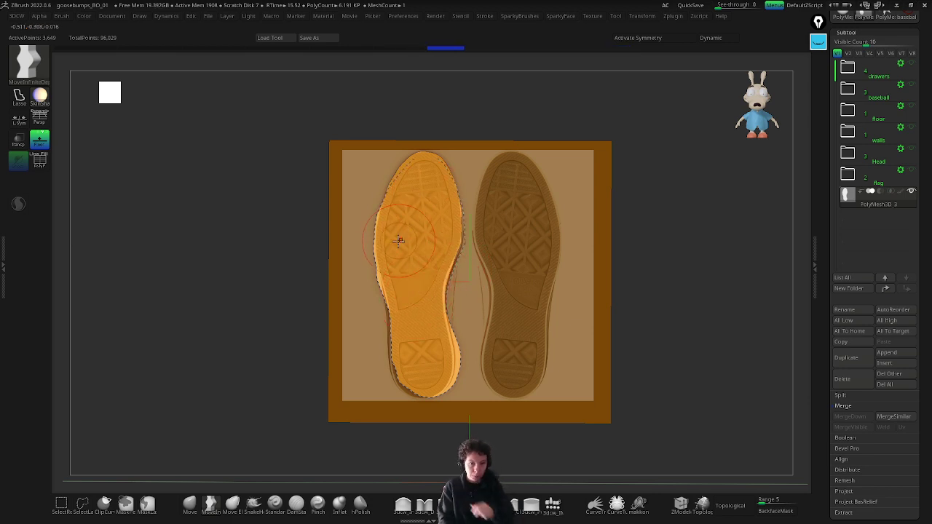
drag(380, 211, 376, 227)
mouse_move(379, 268)
mouse_down()
mouse_move(385, 321)
mouse_move(405, 346)
mouse_up()
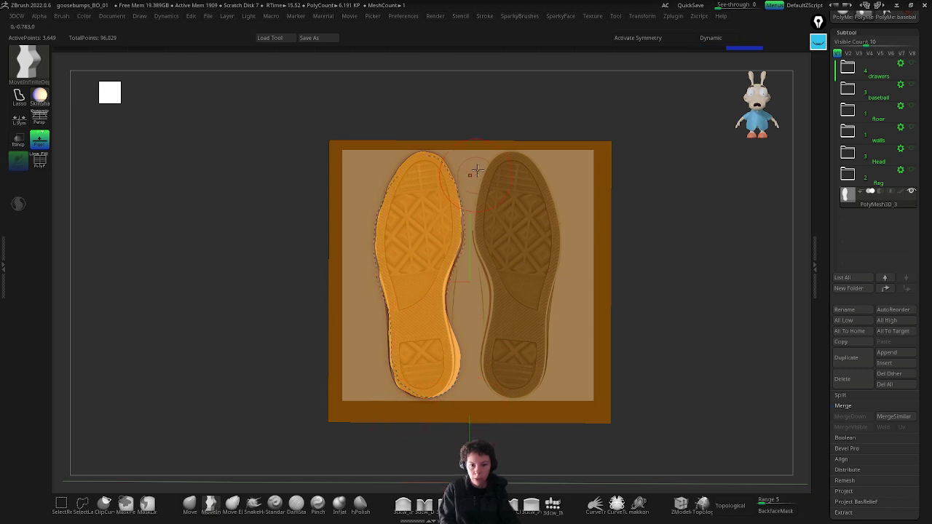
click(592, 17)
click(485, 16)
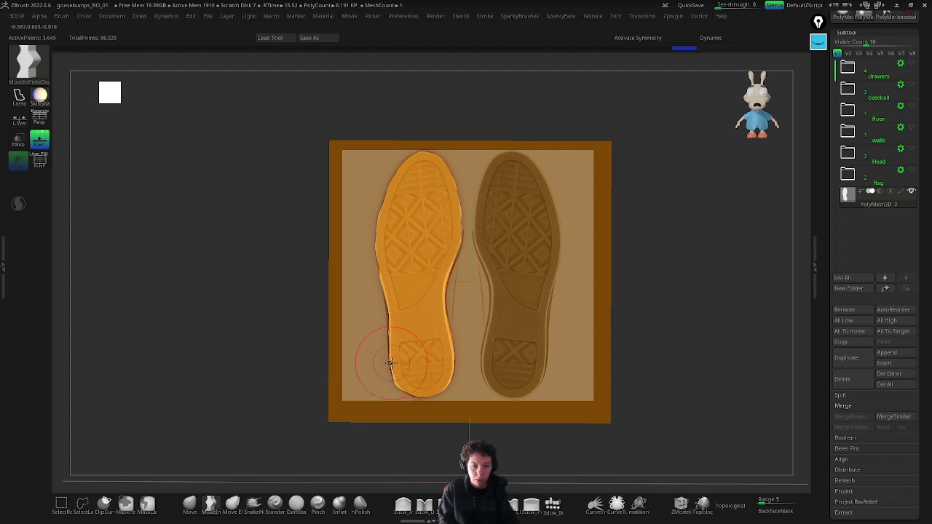
Step: Smooth the sole's lower left, outer and inner edges, then orbit to check its thickness
key(shift)
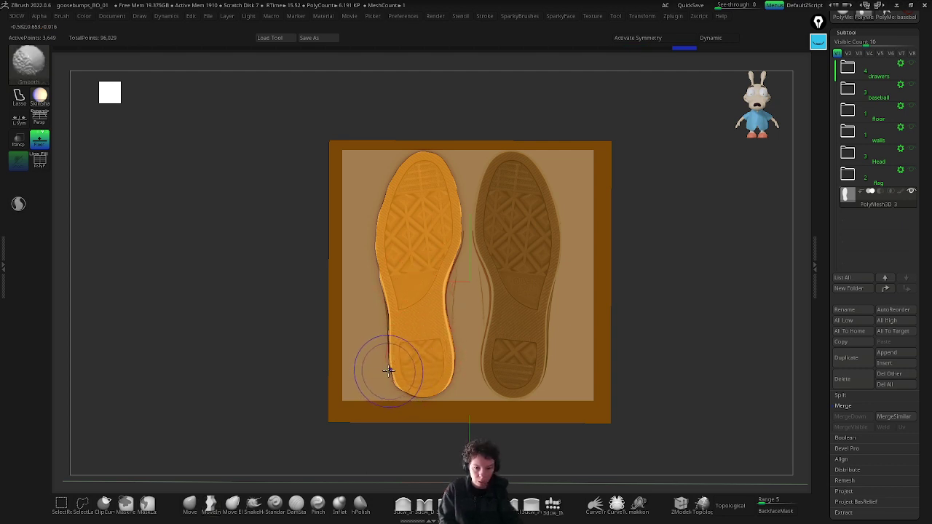
mouse_move(393, 382)
shift+mouse_down()
mouse_move(391, 347)
mouse_move(396, 385)
shift+mouse_up()
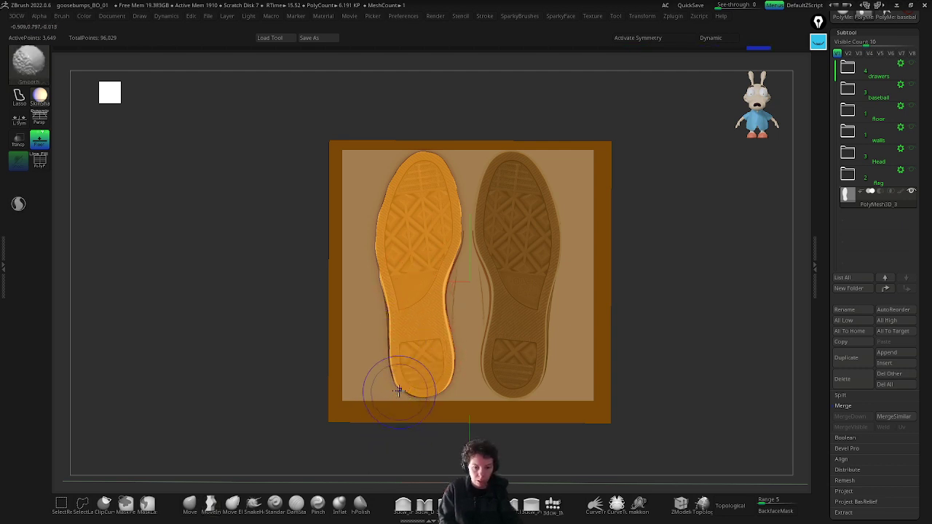
key(shift)
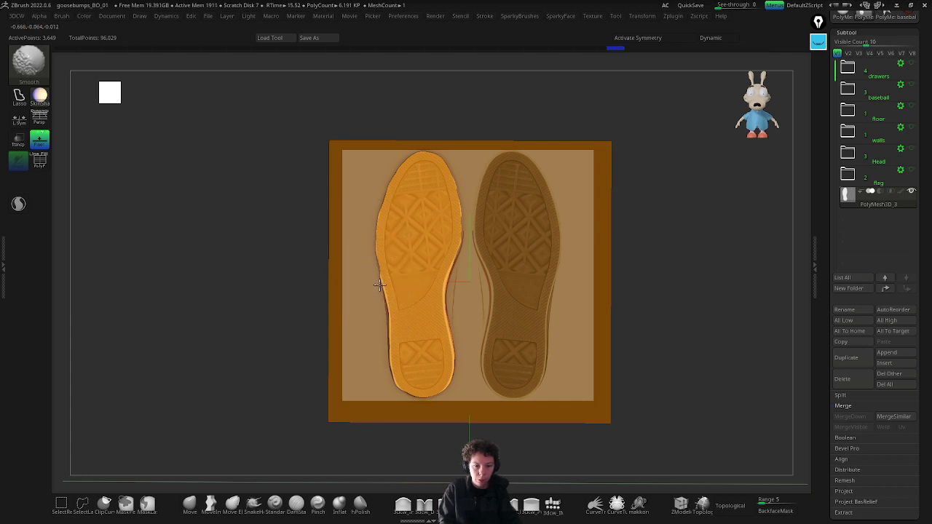
shift+drag(436, 299, 458, 192)
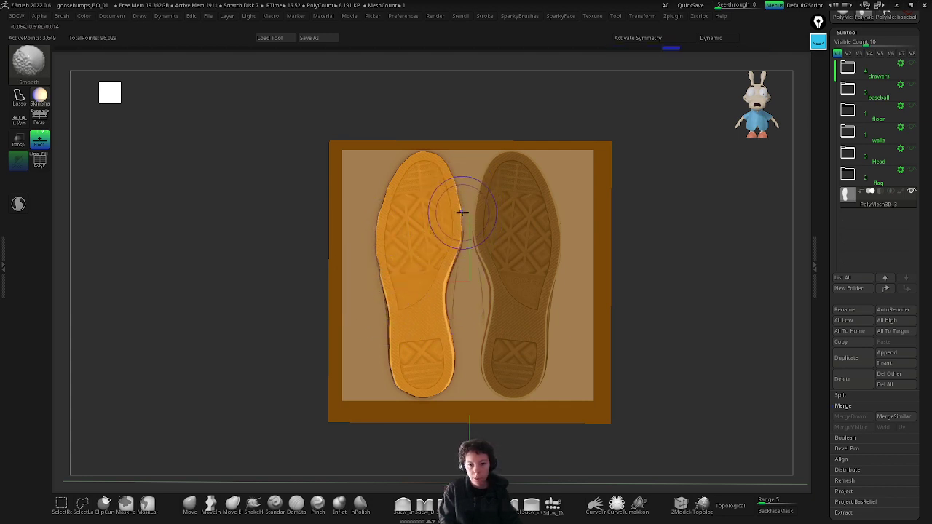
shift+drag(458, 264, 446, 289)
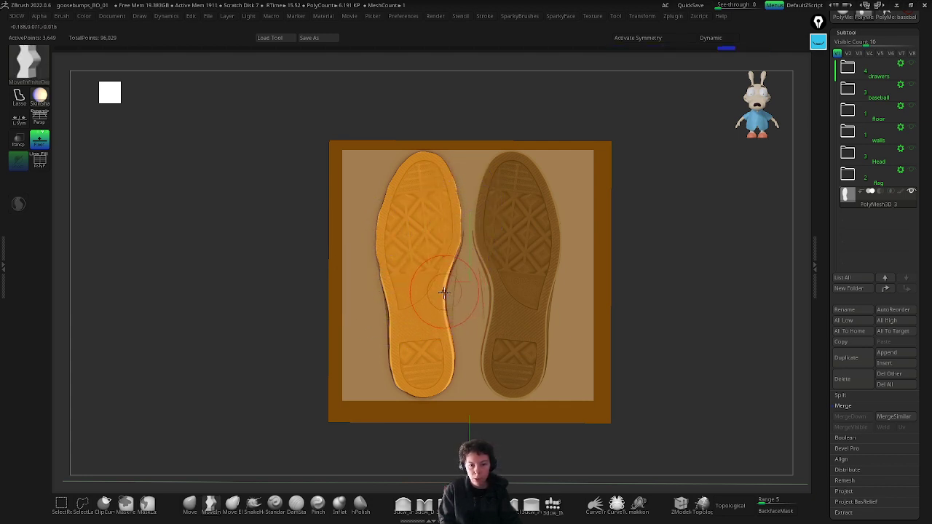
key(ctrl+z)
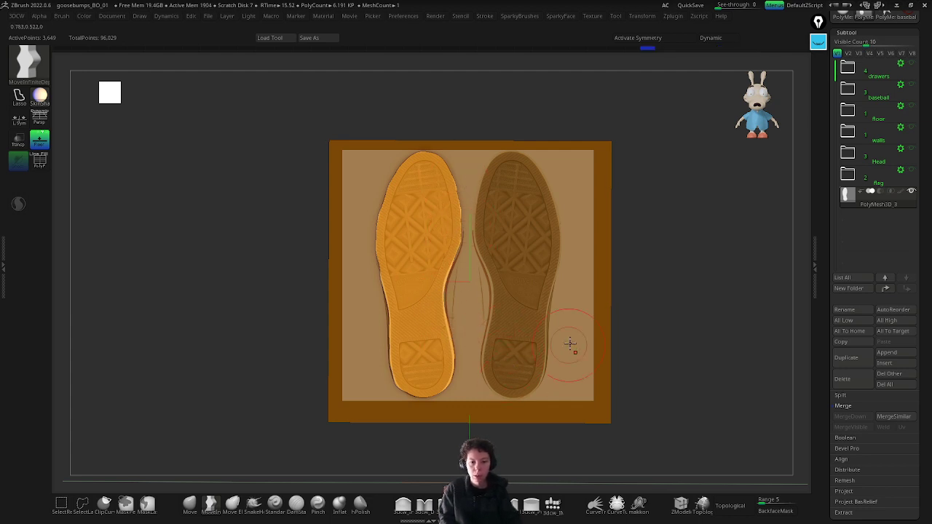
mouse_move(570, 345)
right_down()
mouse_move(558, 341)
mouse_move(551, 401)
mouse_move(493, 407)
mouse_move(512, 399)
mouse_move(575, 312)
mouse_move(547, 303)
mouse_move(532, 270)
mouse_move(598, 295)
right_up()
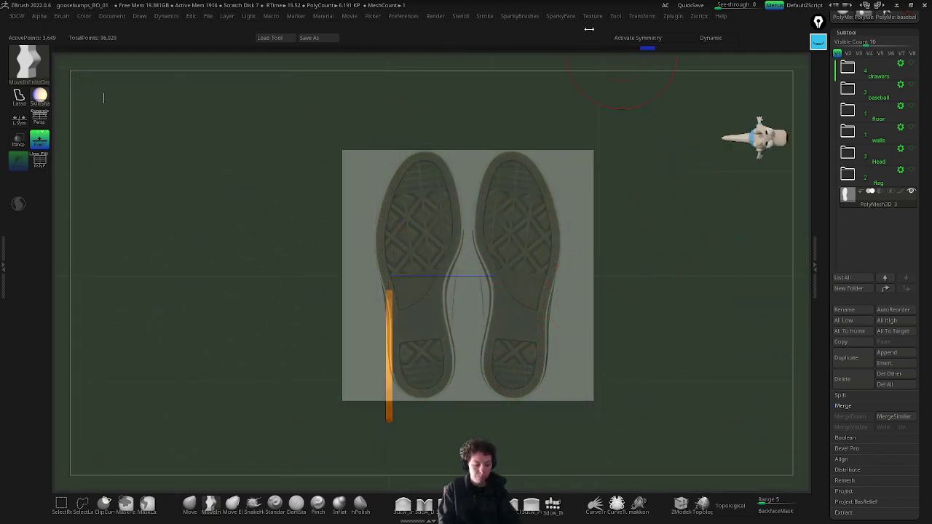
Step: Shrink the sole reference into a small, faded thumbnail at the canvas's upper left
key(shift+z)
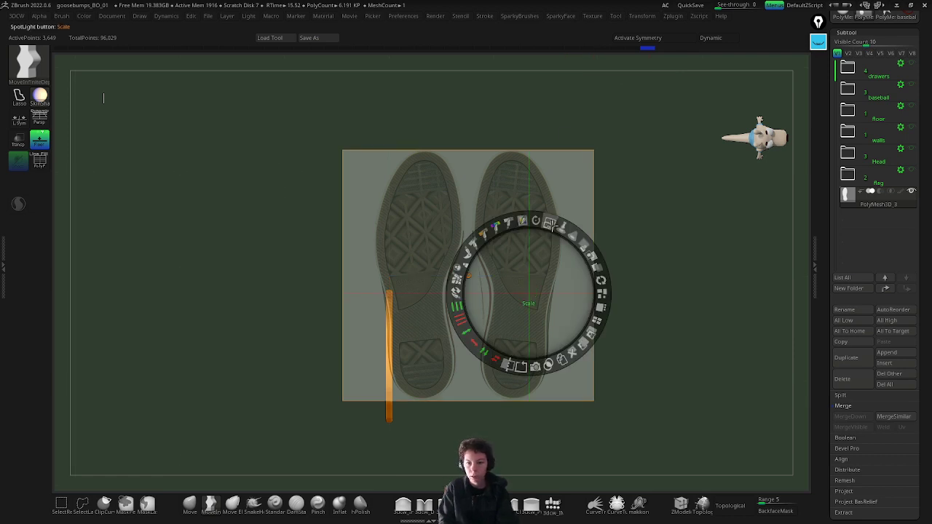
drag(551, 226, 102, 164)
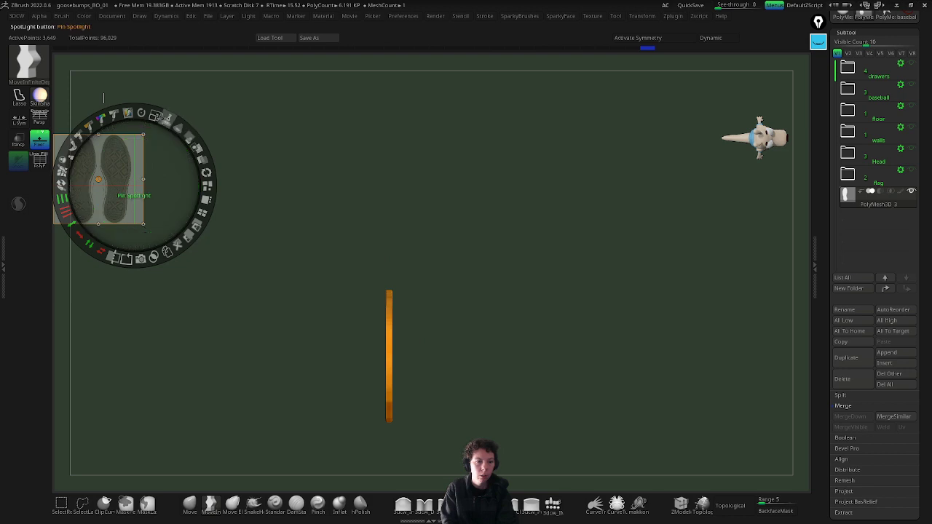
drag(185, 135, 191, 159)
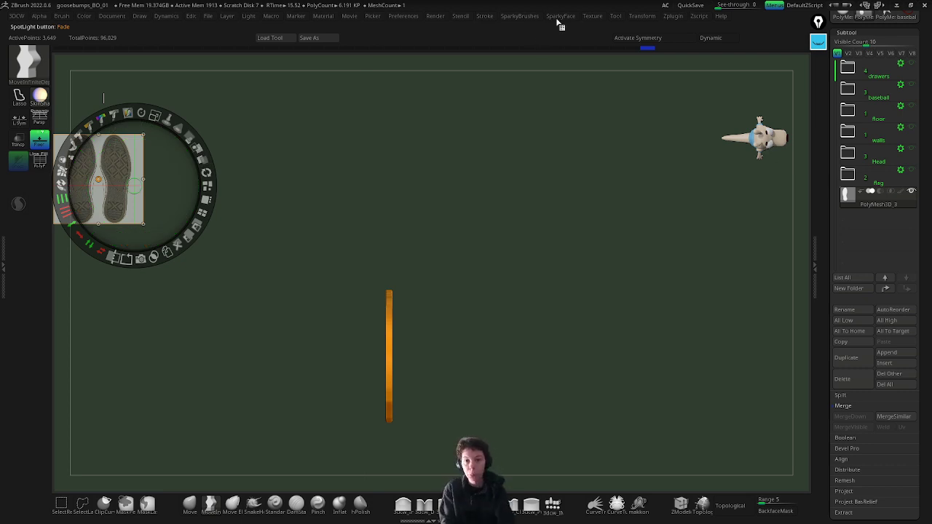
Step: Load the green Converse high-top side photo as a lower-opacity Spotlight reference
click(592, 16)
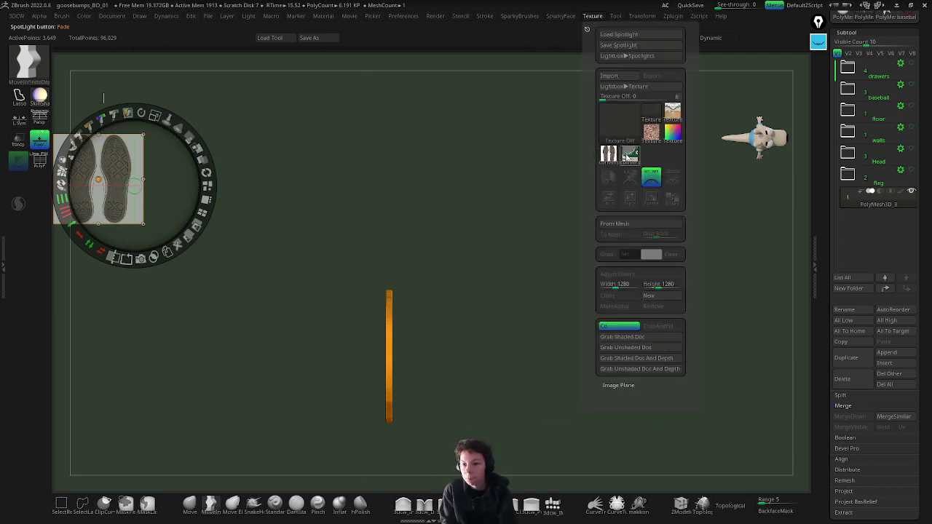
click(630, 153)
click(665, 176)
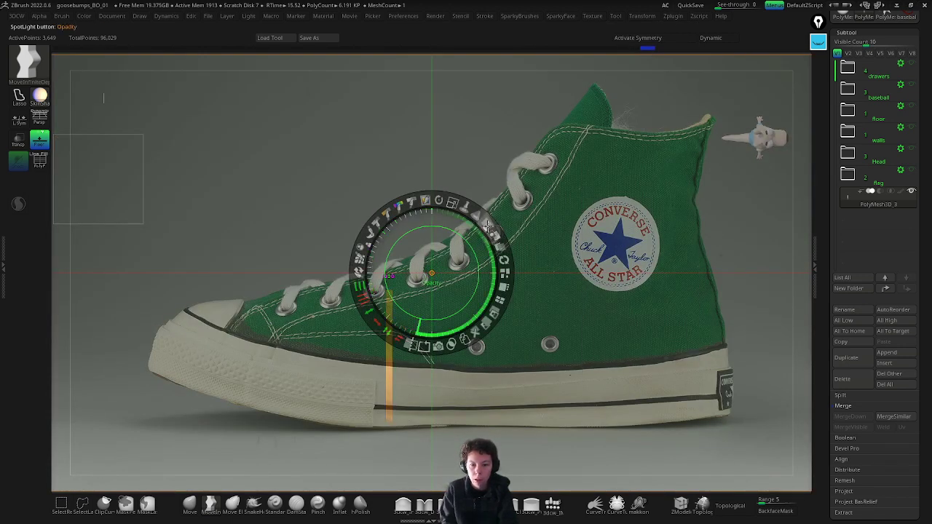
drag(486, 222, 448, 211)
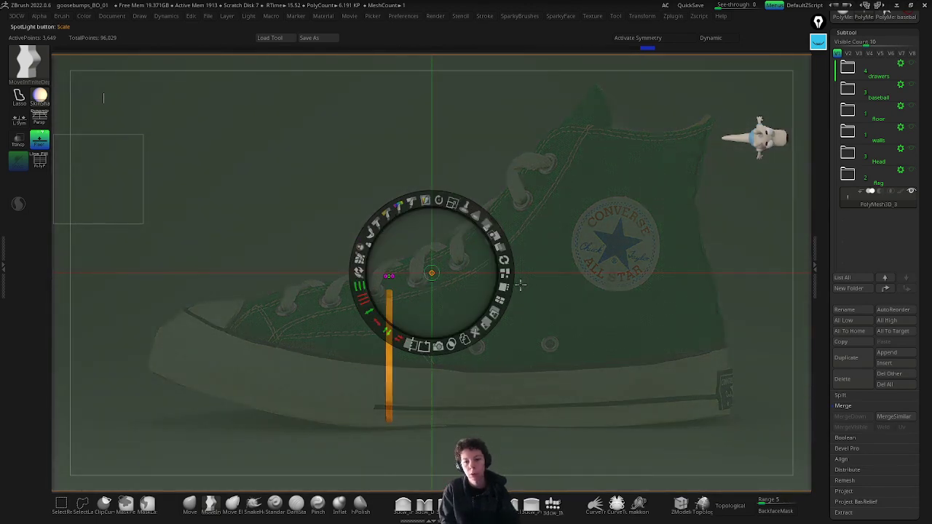
click(503, 286)
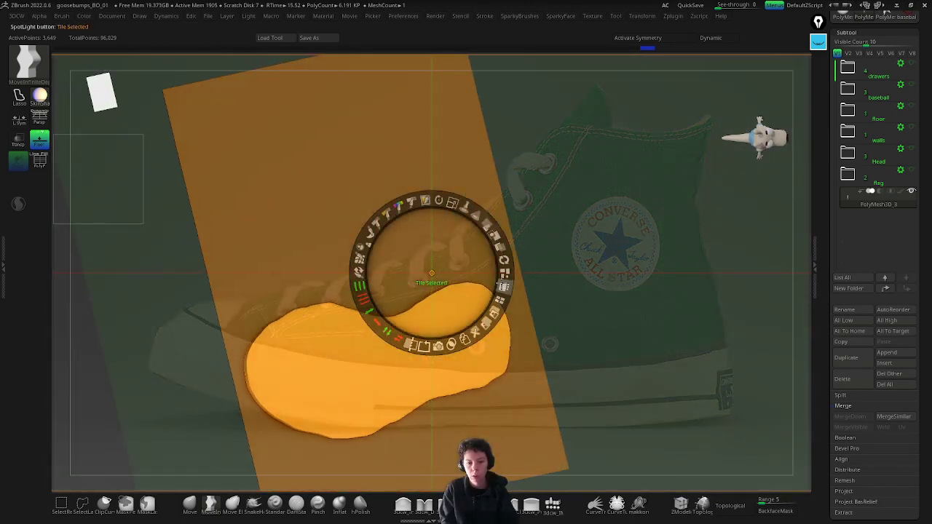
drag(503, 286, 591, 257)
click(655, 274)
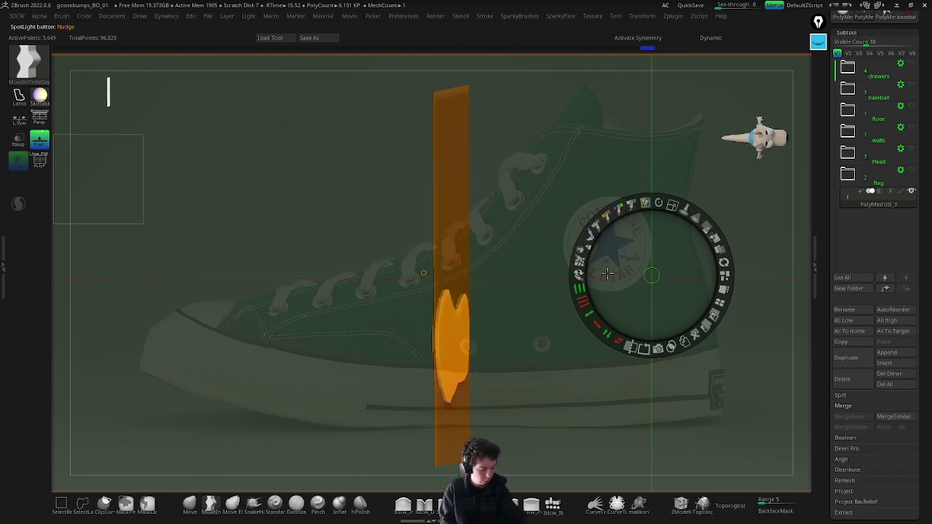
Step: Turn on PolyFrame wireframe and Live Boolean preview, turning the plane and sole face-on
key(shift+f)
drag(449, 104, 436, 70)
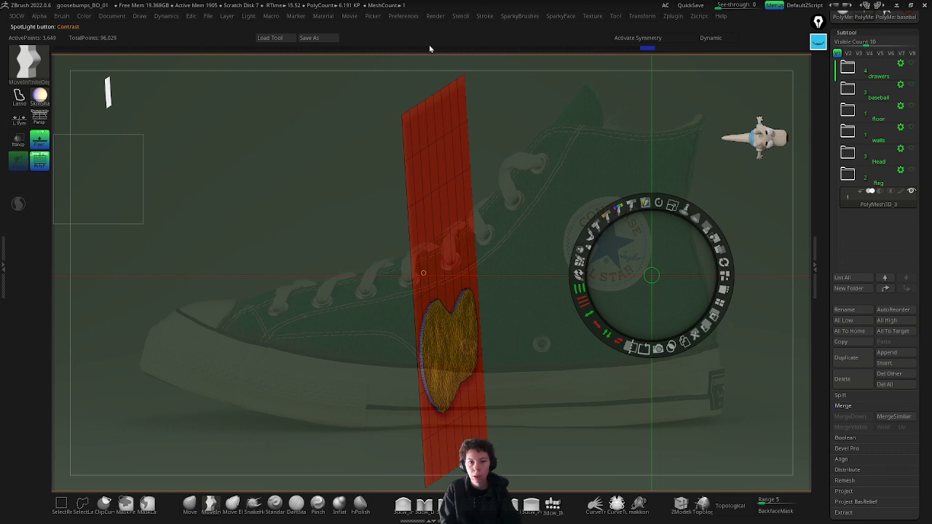
click(437, 16)
click(458, 153)
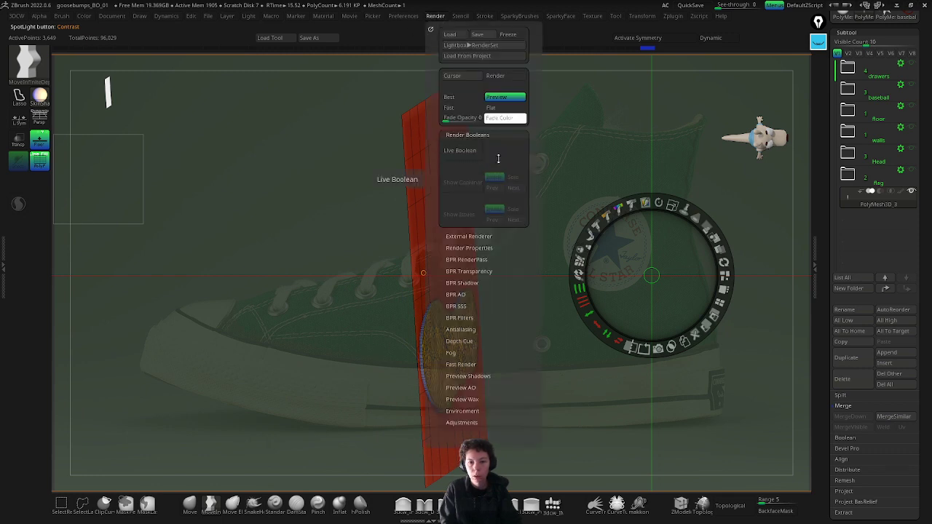
drag(535, 153, 562, 244)
Step: Isolate the sole, delete the hidden red plane, and turn the sole to an edge-on view
key(z)
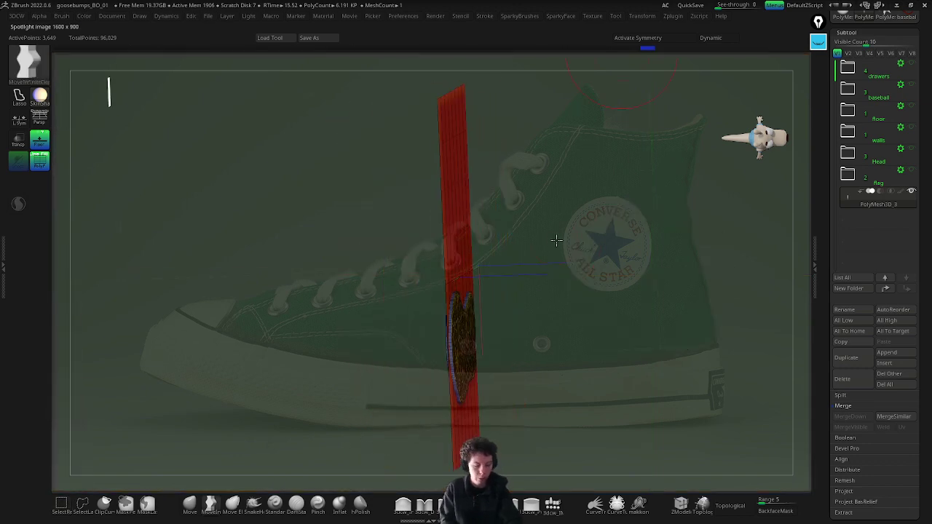
drag(474, 231, 467, 233)
ctrl+shift+click(434, 215)
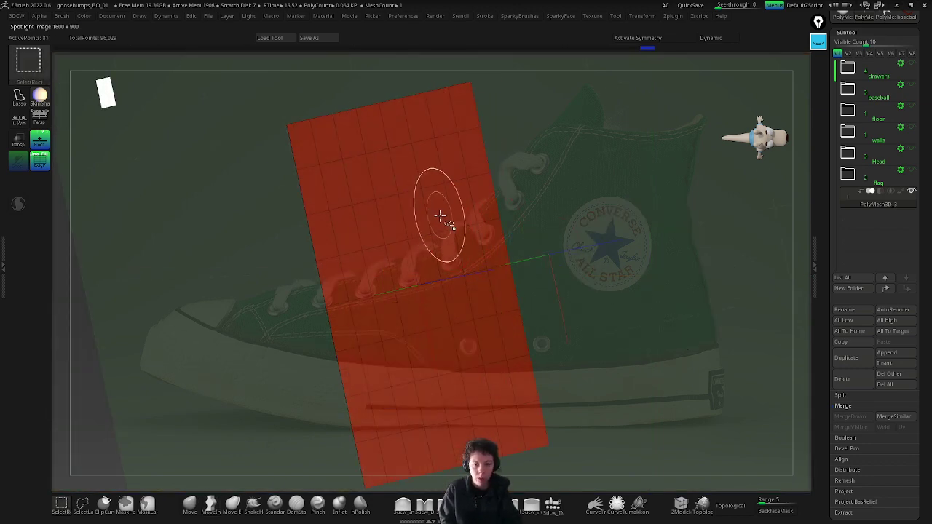
ctrl+shift+click(591, 185)
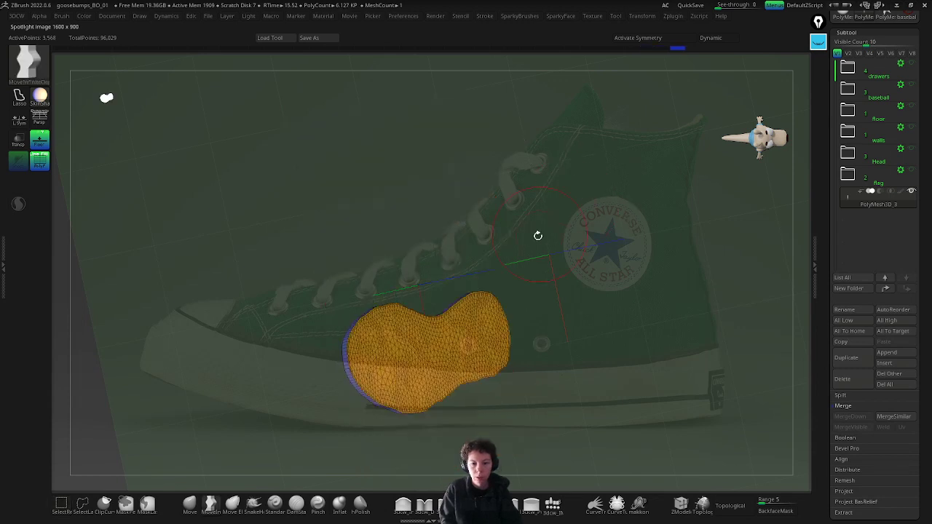
drag(537, 235, 526, 242)
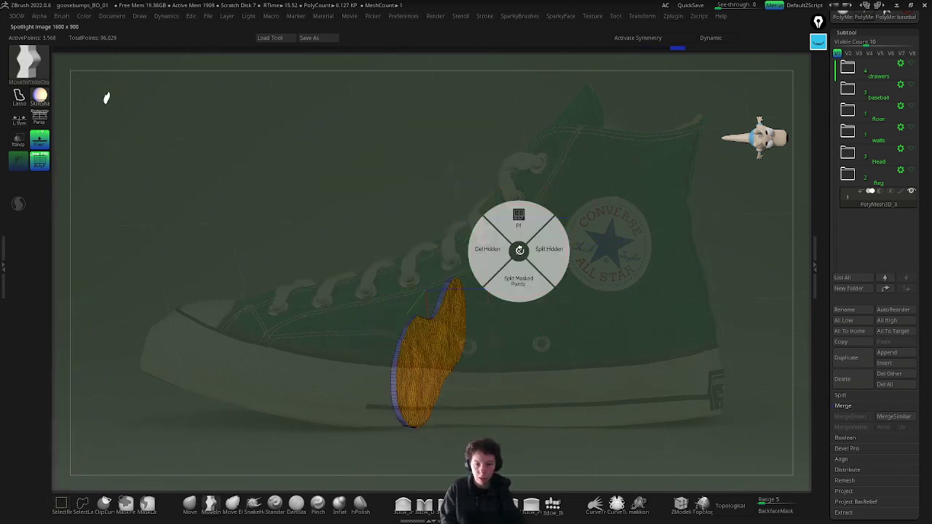
drag(358, 362, 543, 309)
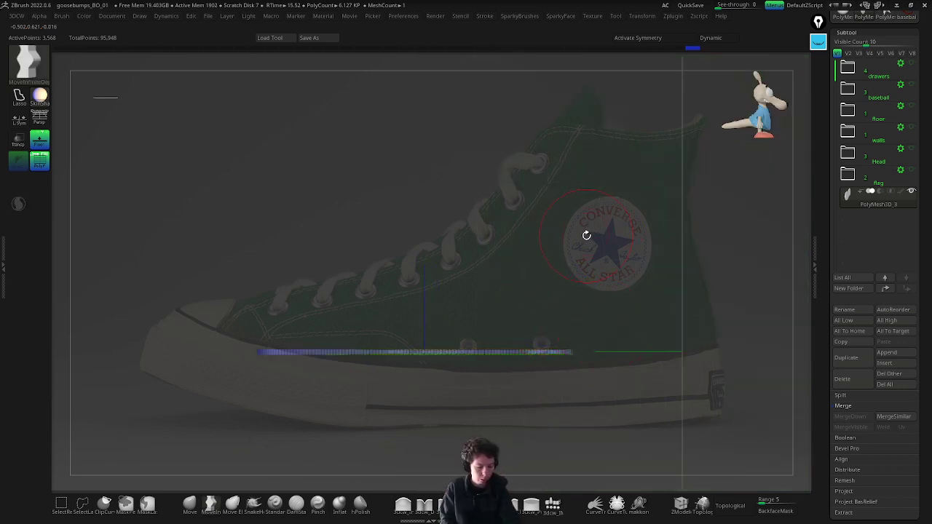
Step: Adjust the shoe reference's opacity and turn the model to a side view
key(shift+z)
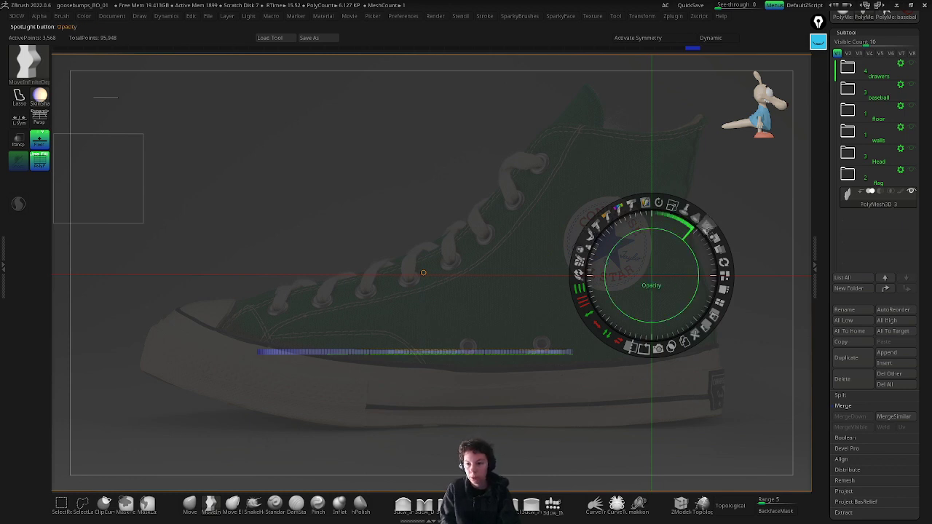
mouse_move(706, 230)
mouse_down()
mouse_move(716, 241)
mouse_move(710, 223)
mouse_move(624, 202)
mouse_move(608, 212)
mouse_move(644, 227)
mouse_move(616, 258)
mouse_up()
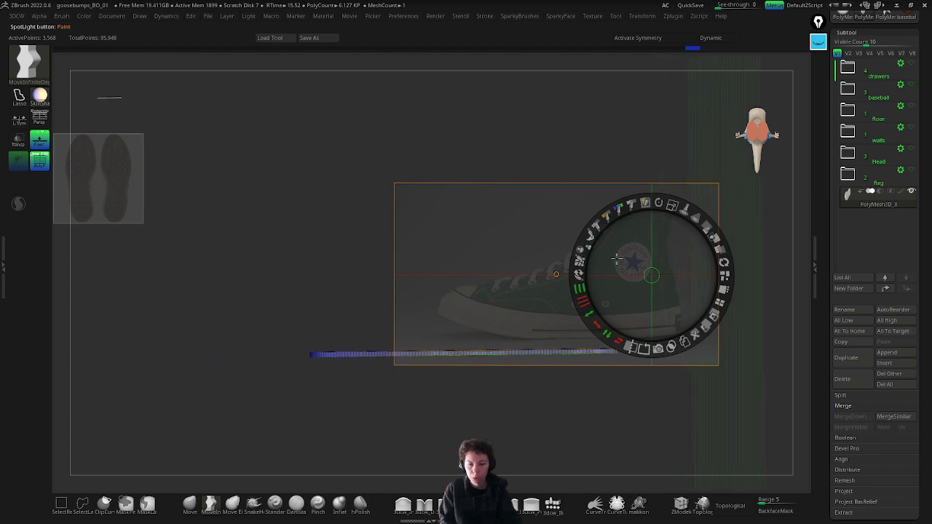
click(484, 281)
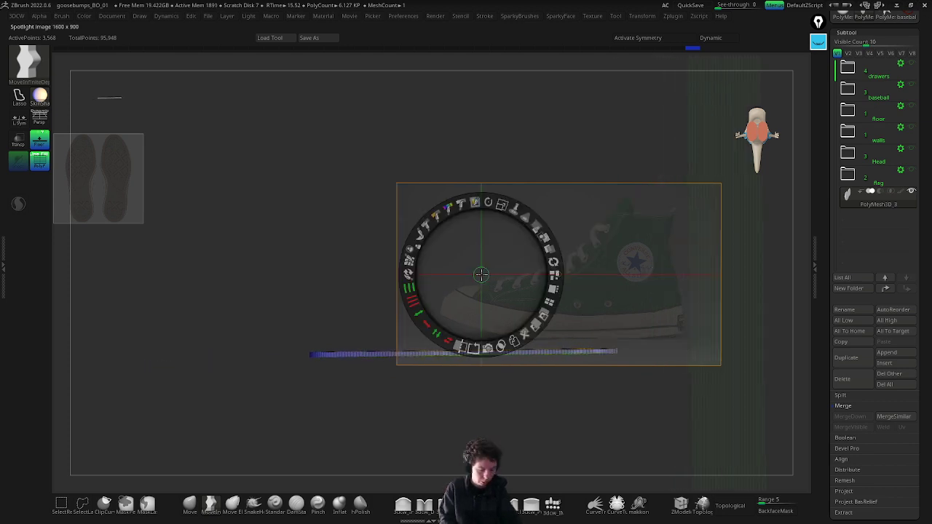
click(363, 323)
key(z)
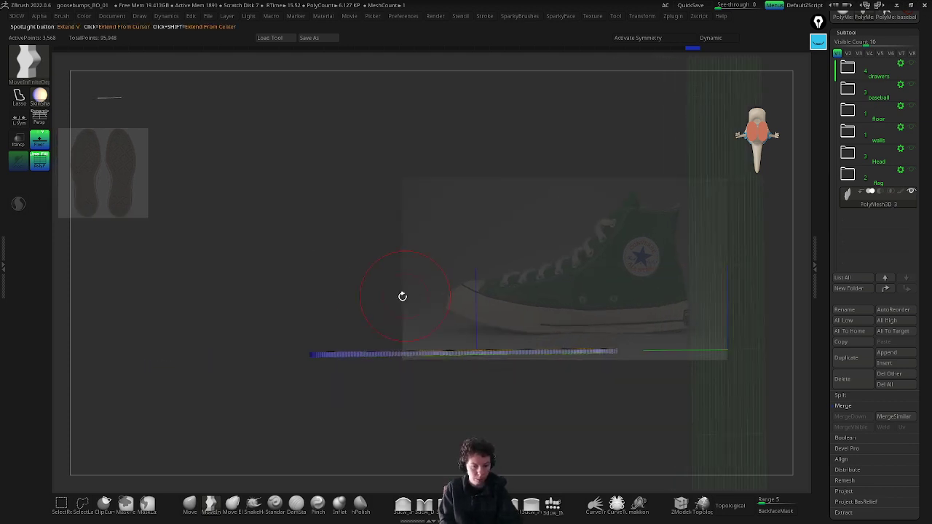
drag(367, 294, 370, 292)
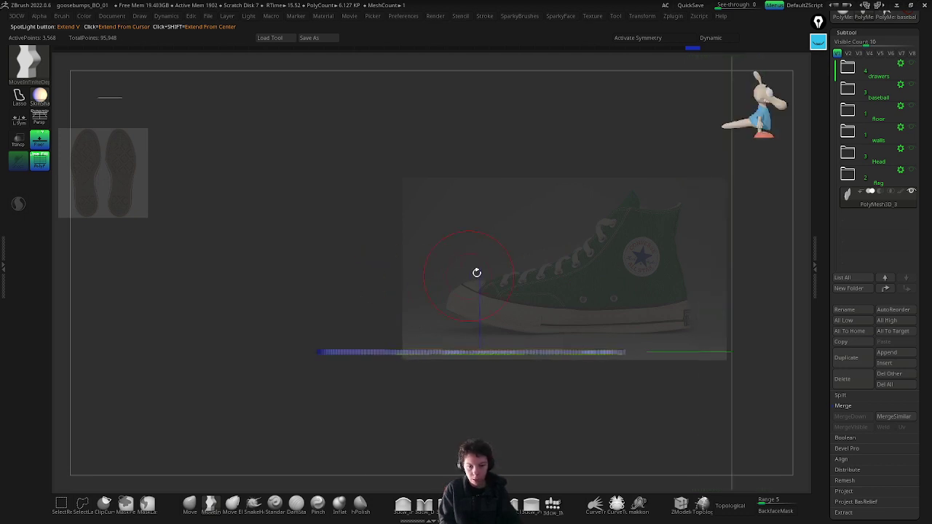
key(z)
Step: Move and scale the high-top photo until its sole lines up with the flat sole mesh
drag(580, 275, 480, 291)
drag(524, 232, 500, 231)
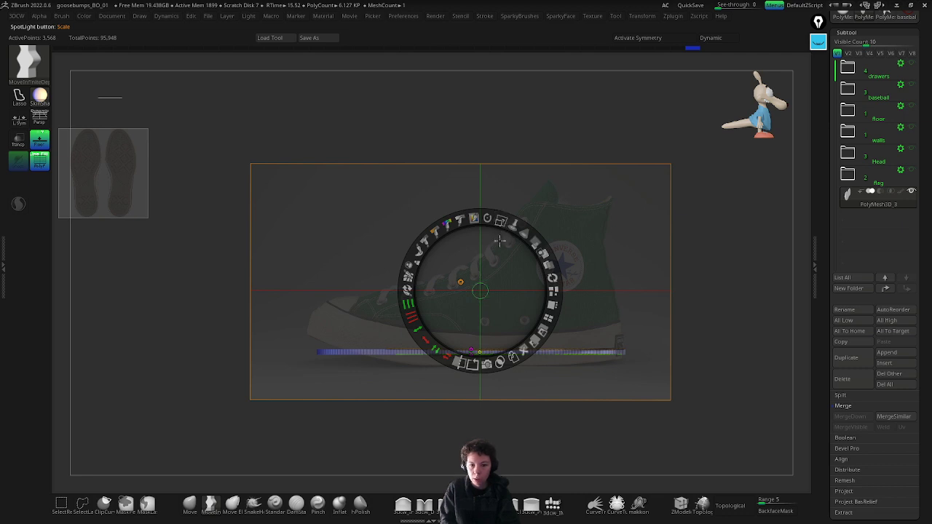
drag(492, 257, 500, 281)
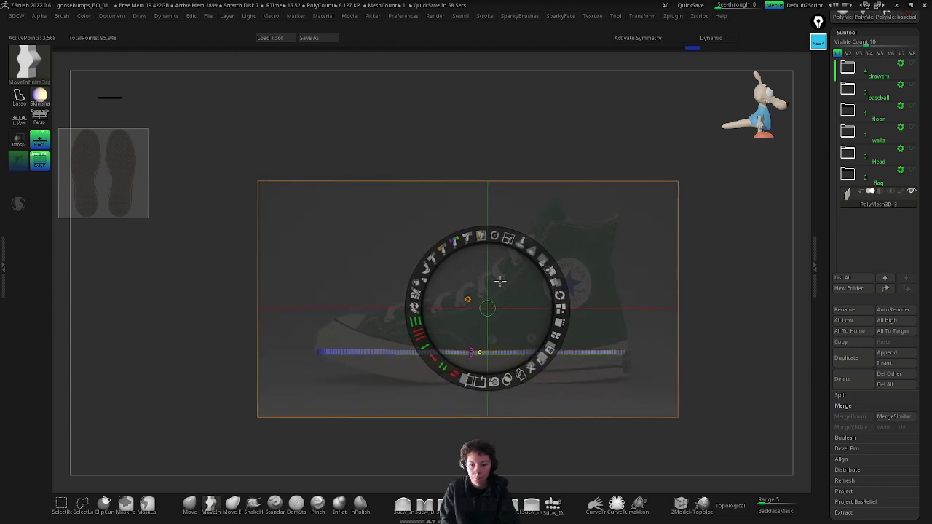
drag(509, 239, 502, 258)
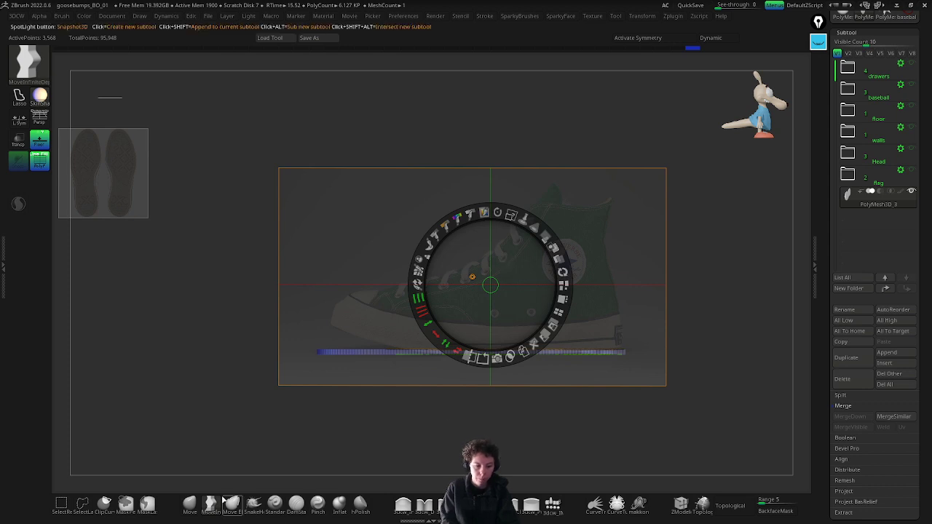
key(b)
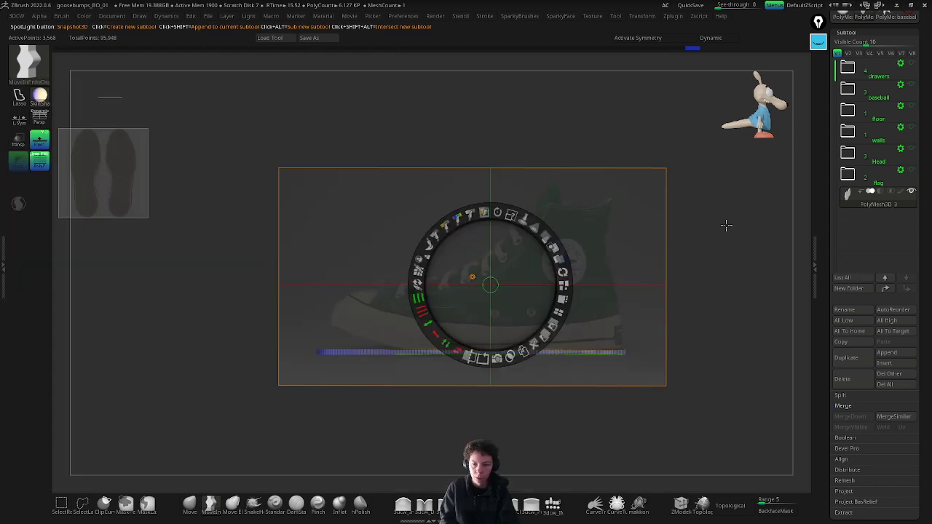
key(shift+z)
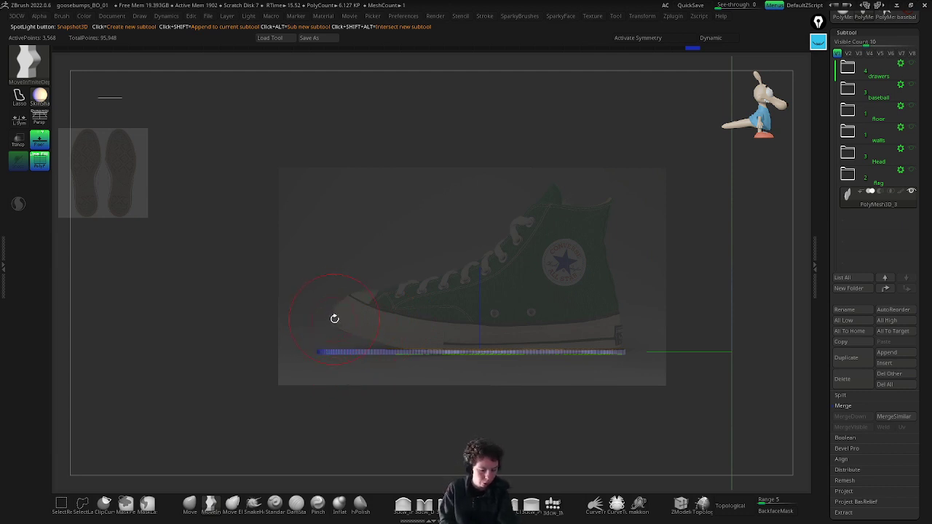
Step: Add a Bend Curve deformer to the sole and lift its toe end upward
key(w)
click(279, 270)
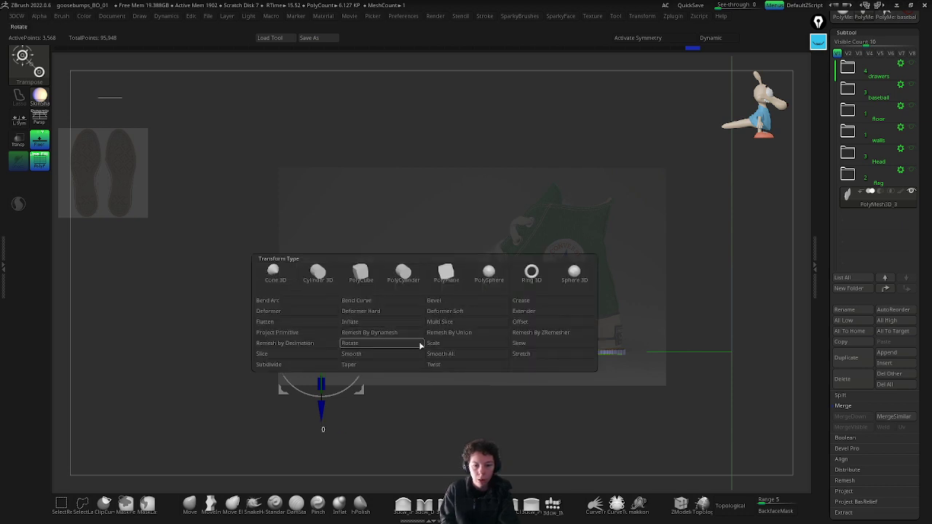
click(378, 300)
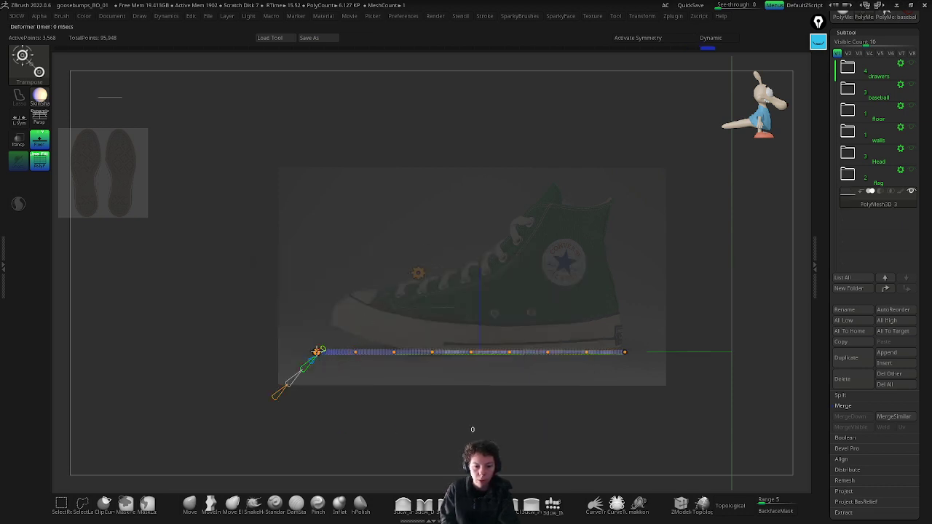
click(319, 348)
drag(318, 348, 393, 349)
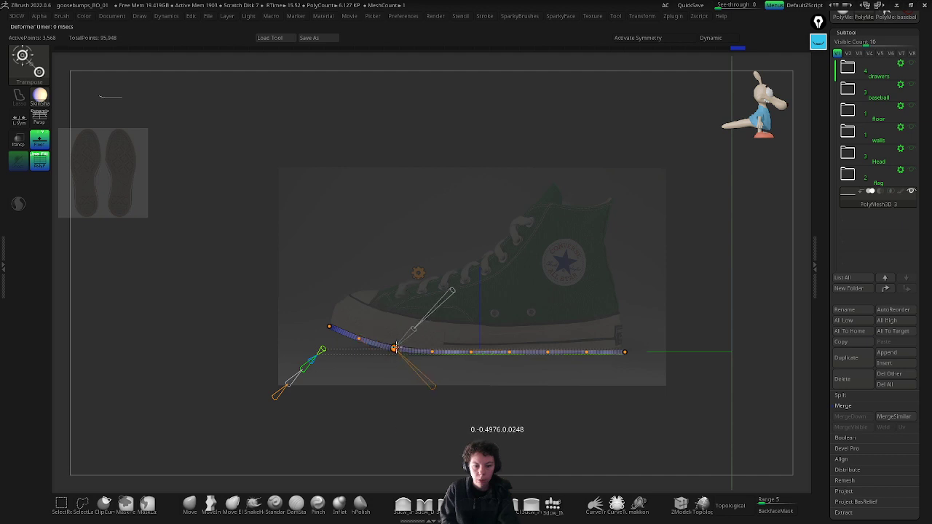
Step: Make the shoe reference more opaque, fine-tune the toe bend, and select the heel end points
click(329, 324)
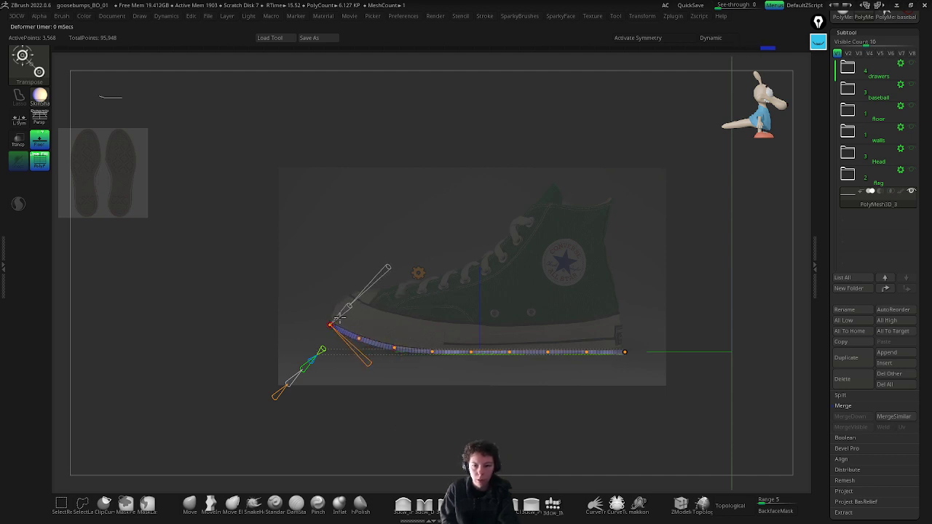
key(shift+z)
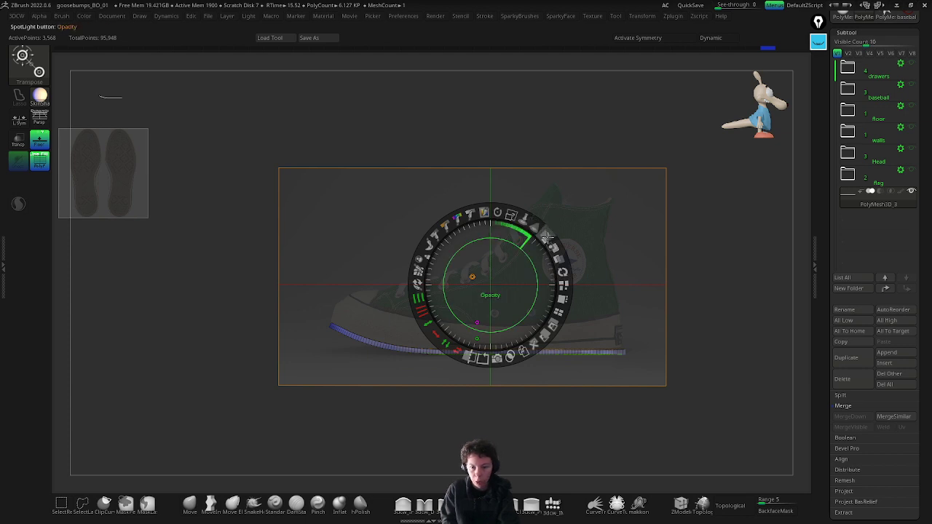
drag(552, 245, 558, 260)
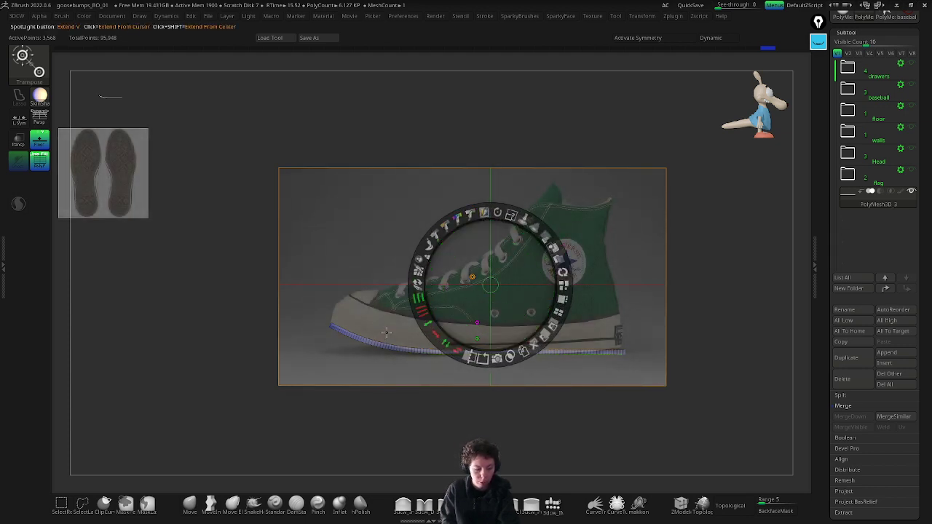
key(shift+z)
drag(331, 324, 331, 322)
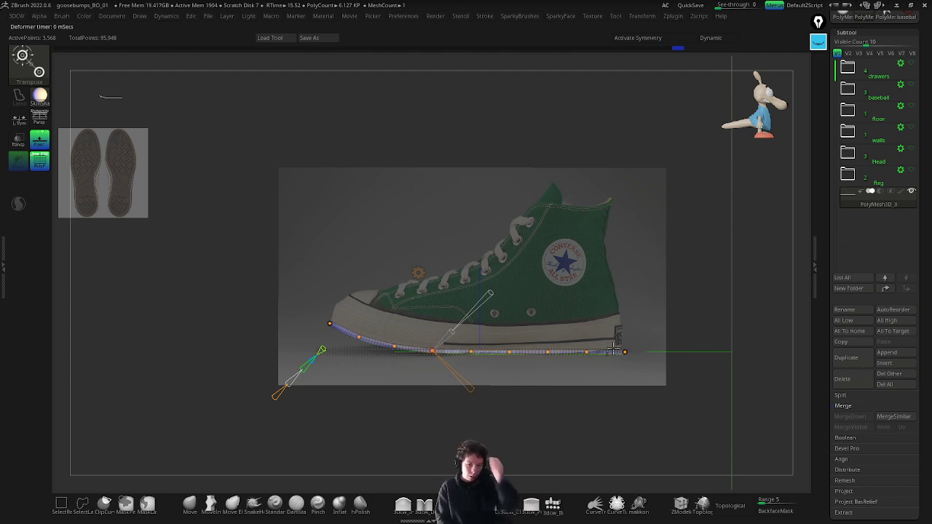
click(625, 352)
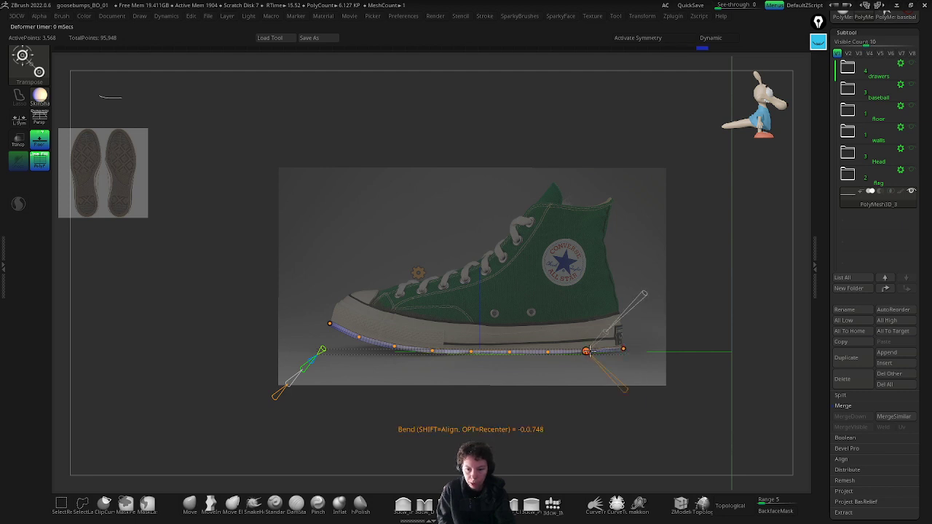
click(512, 352)
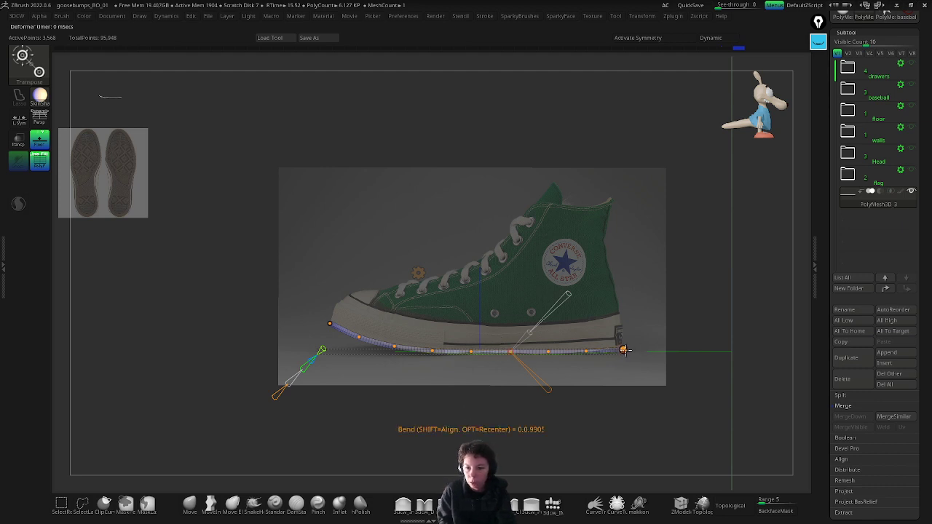
click(624, 351)
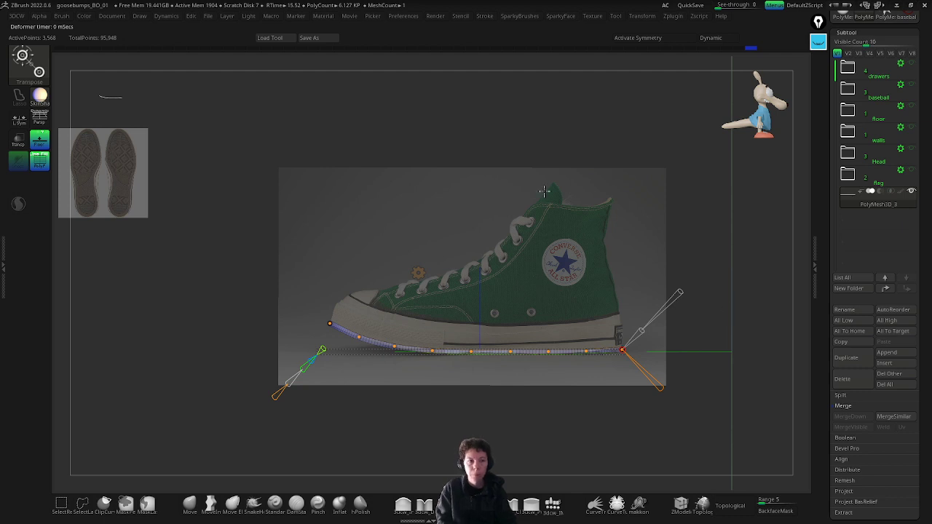
Step: Switch to stored camera view 3 for a side-on view of the sole and turn off perspective
click(139, 18)
scroll(146, 342, down, 5)
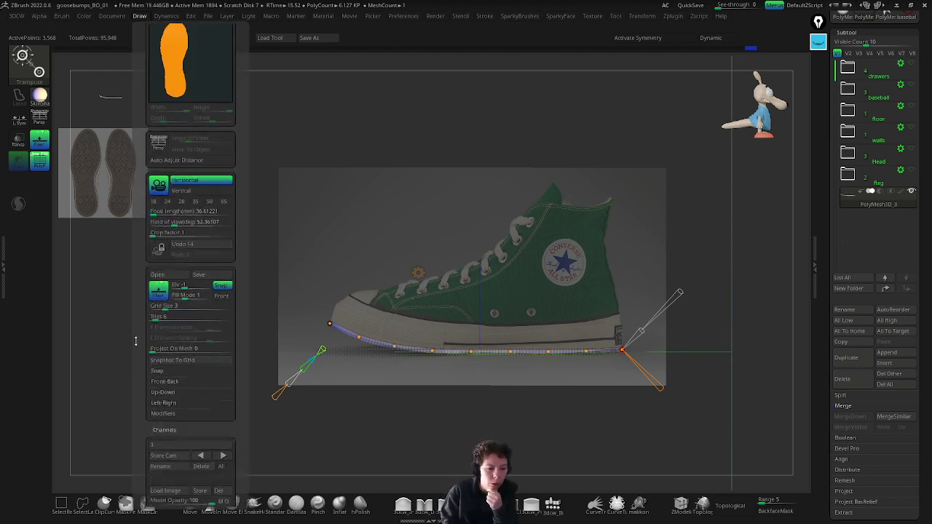
click(167, 315)
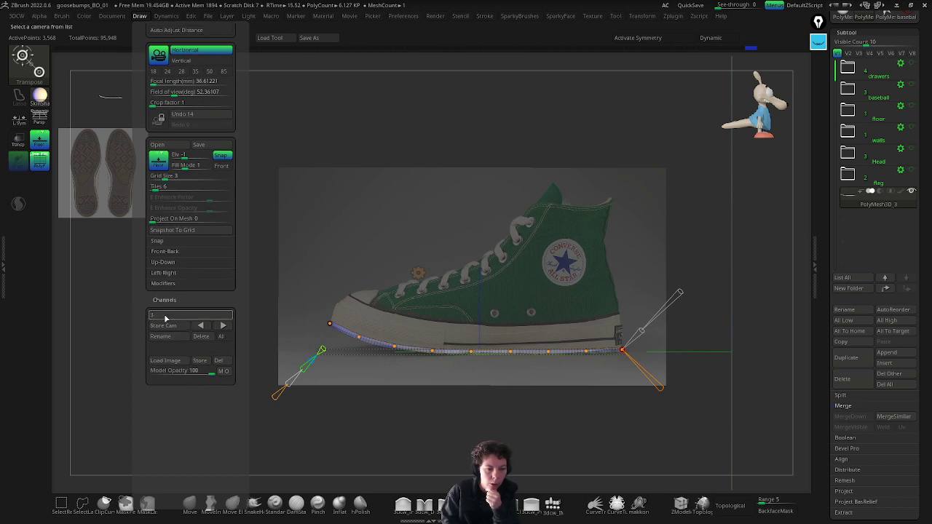
click(175, 320)
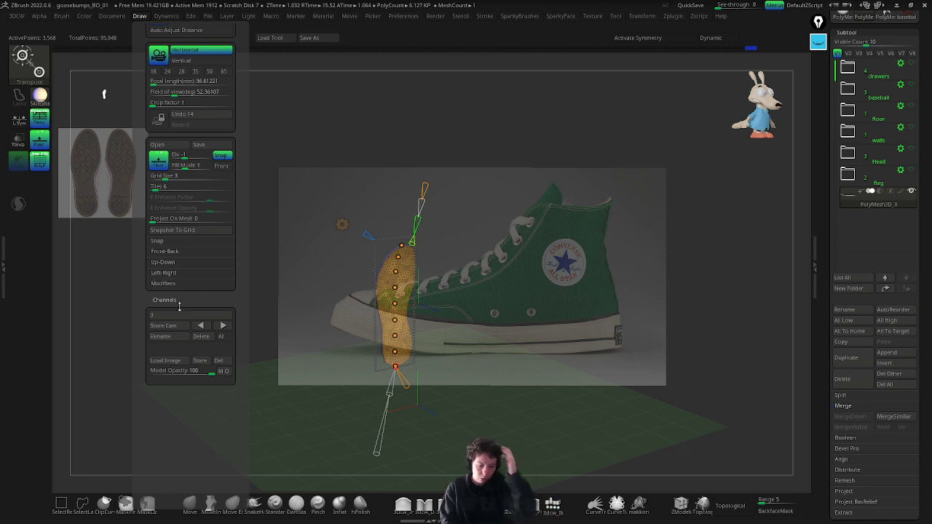
click(199, 325)
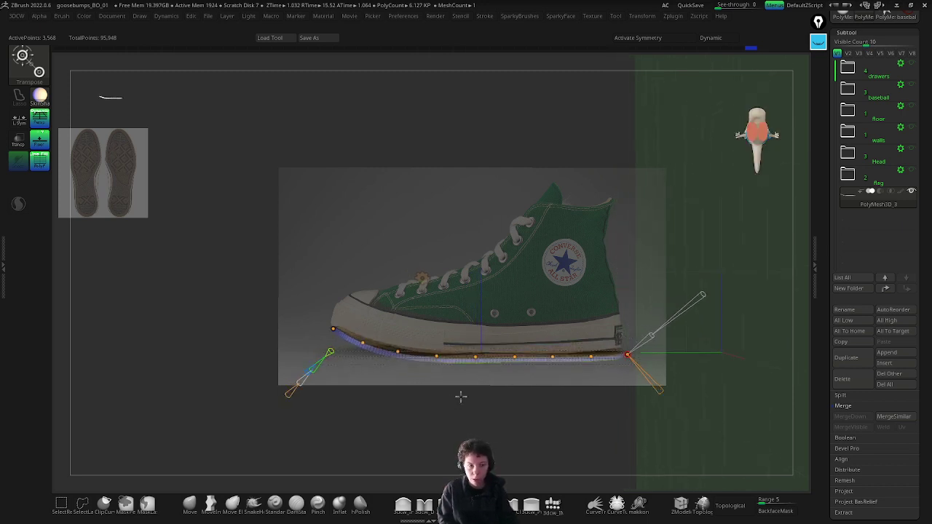
click(39, 116)
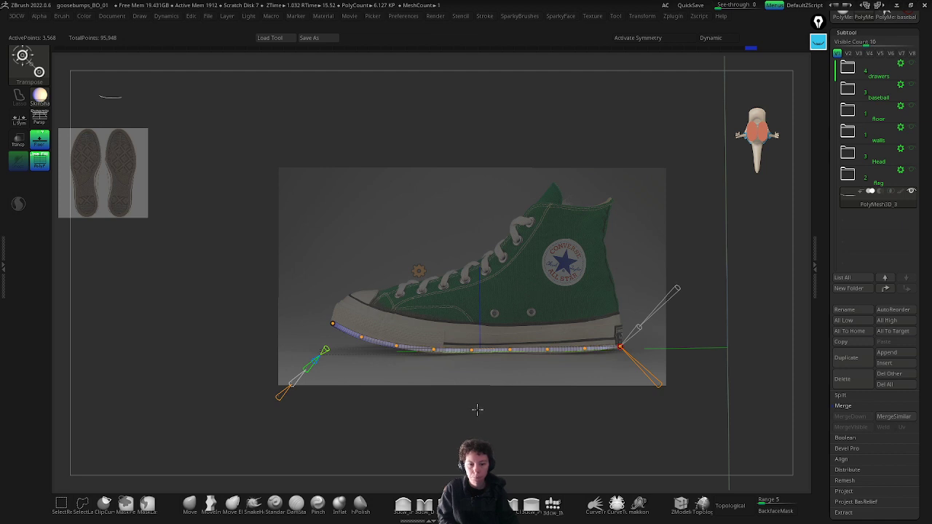
Step: Store the current camera view and show the movie timeline above the canvas
click(142, 18)
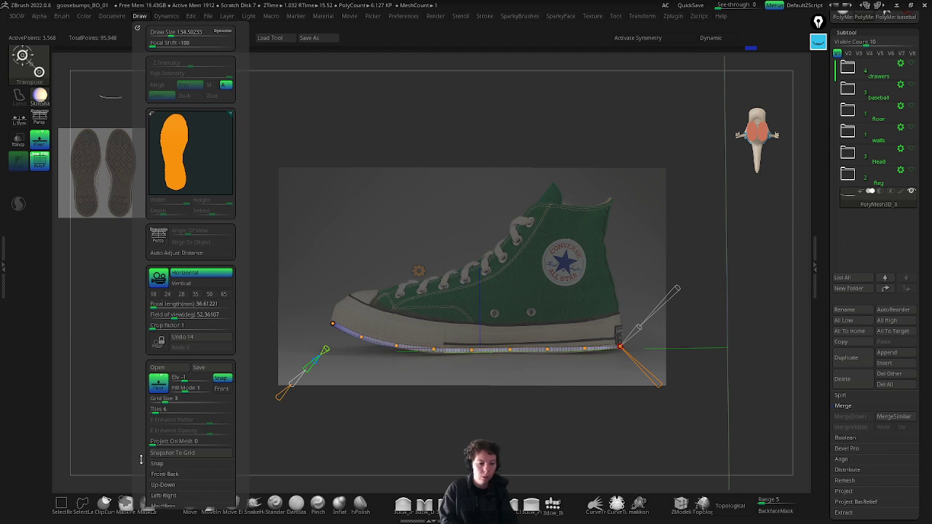
scroll(166, 437, down, 5)
click(172, 338)
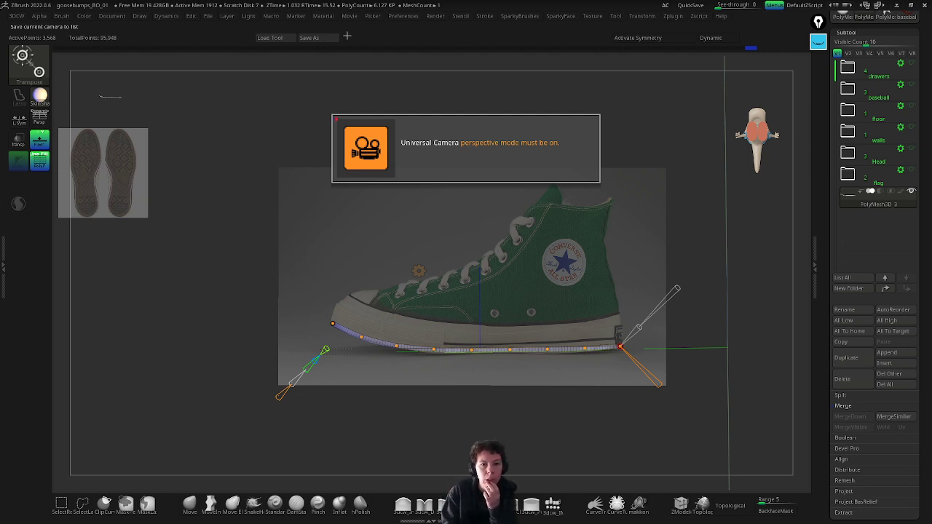
click(351, 16)
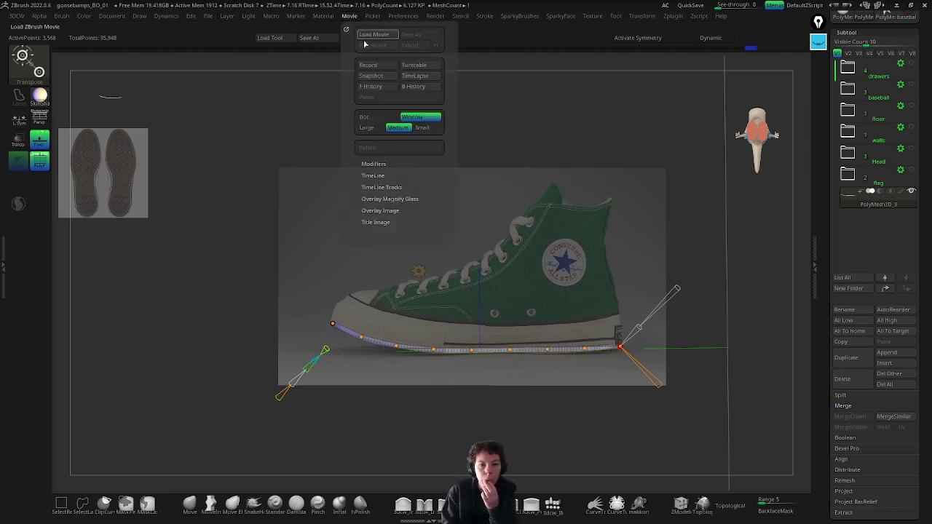
click(372, 176)
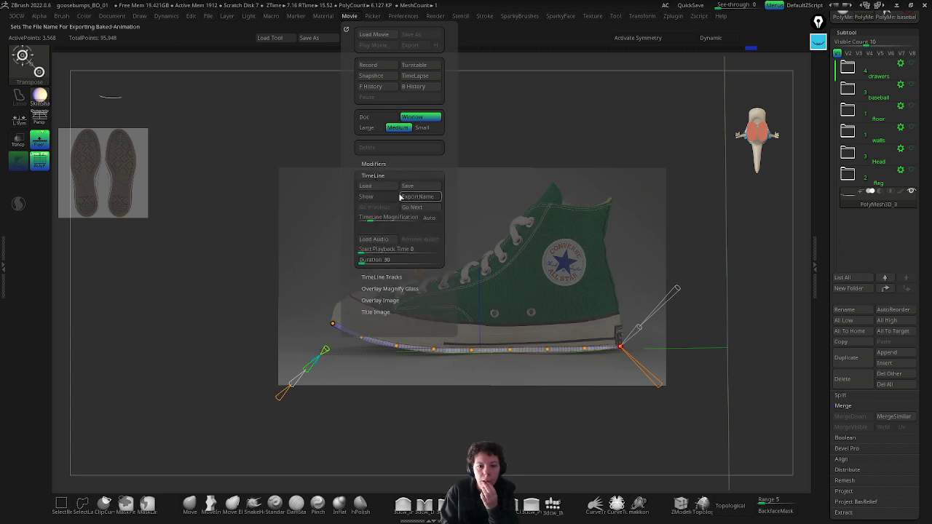
click(368, 196)
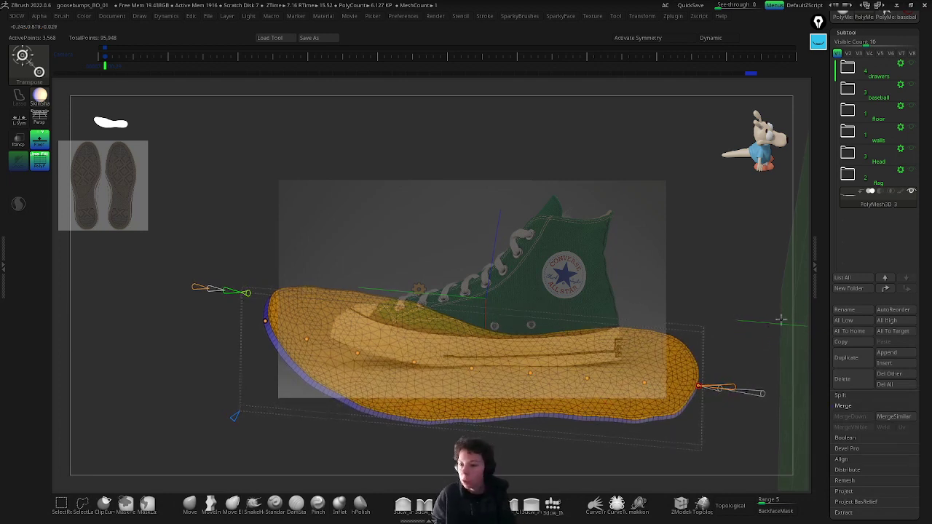
Step: ZRemesh the sole with KeepGroups on and Adapt off into an even ~4.7K-polygon quad grid
scroll(825, 305, down, 5)
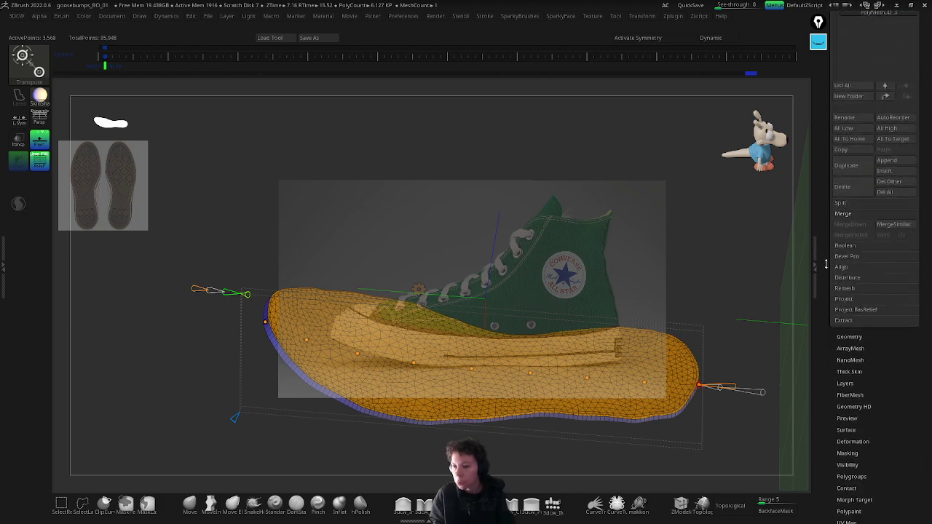
click(849, 328)
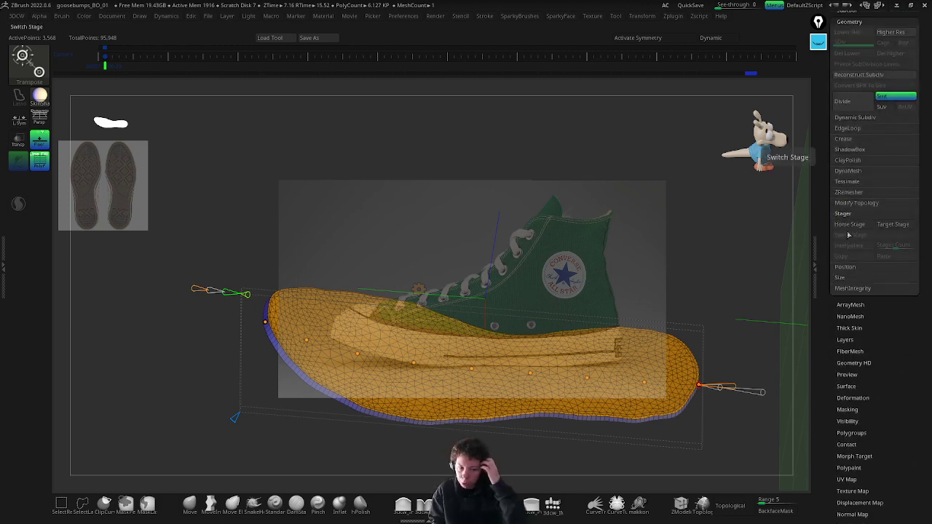
click(849, 192)
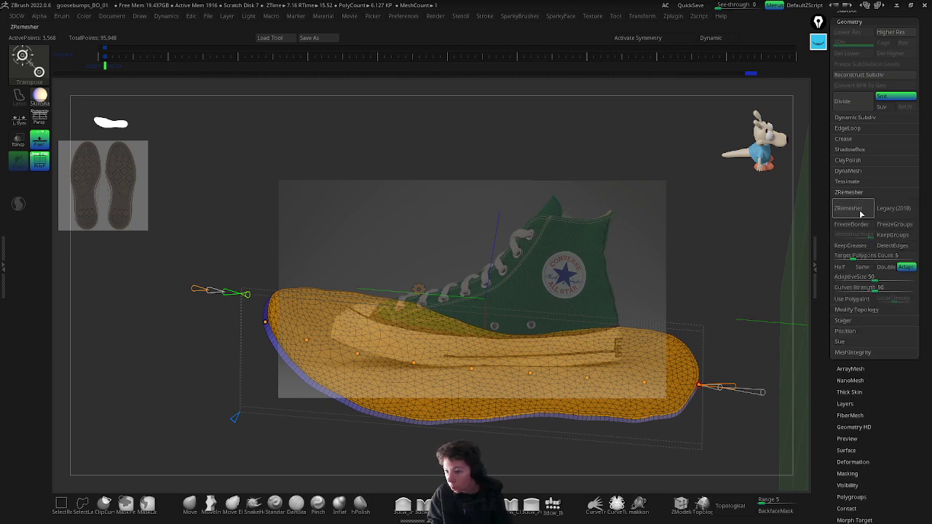
drag(794, 320, 895, 244)
click(892, 236)
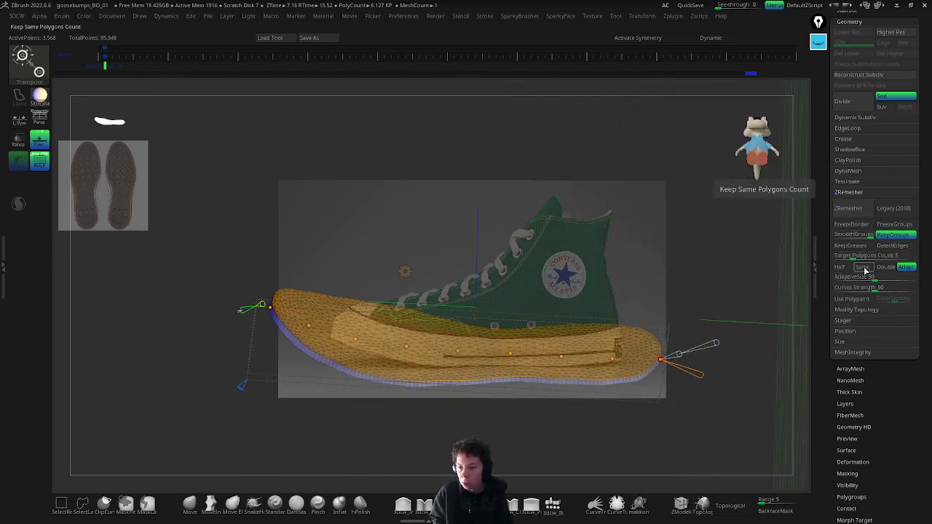
click(905, 267)
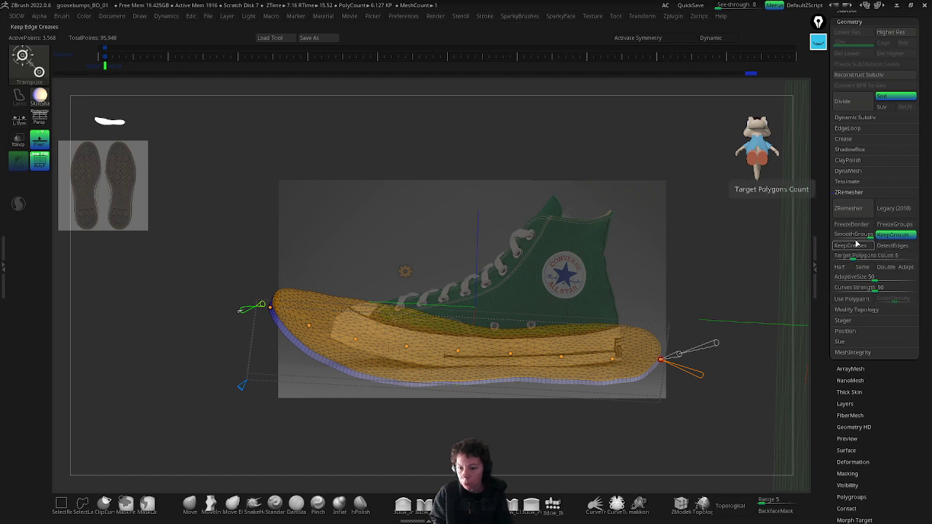
click(848, 208)
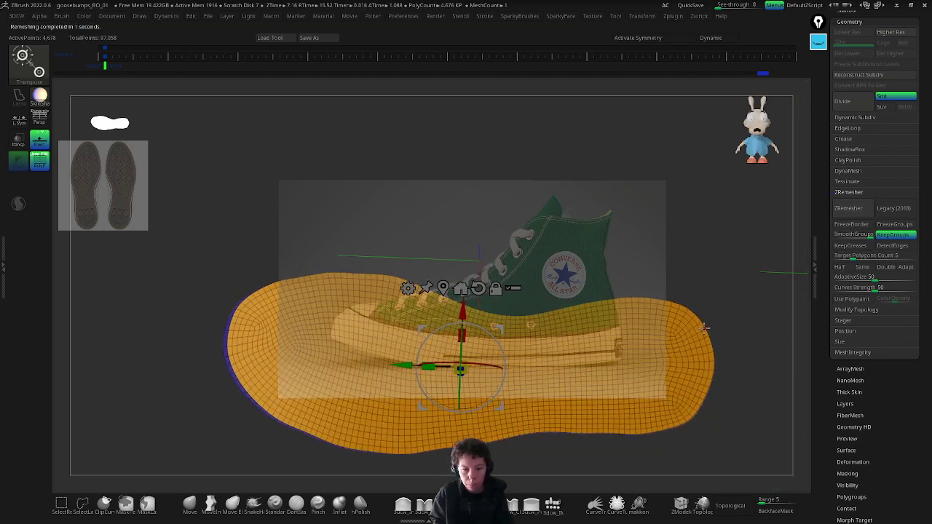
Step: Orbit around the remeshed sole and pick the ZModeler brush set to QMesh Polygroup All
mouse_move(704, 331)
mouse_down()
mouse_move(699, 308)
mouse_move(695, 320)
mouse_up()
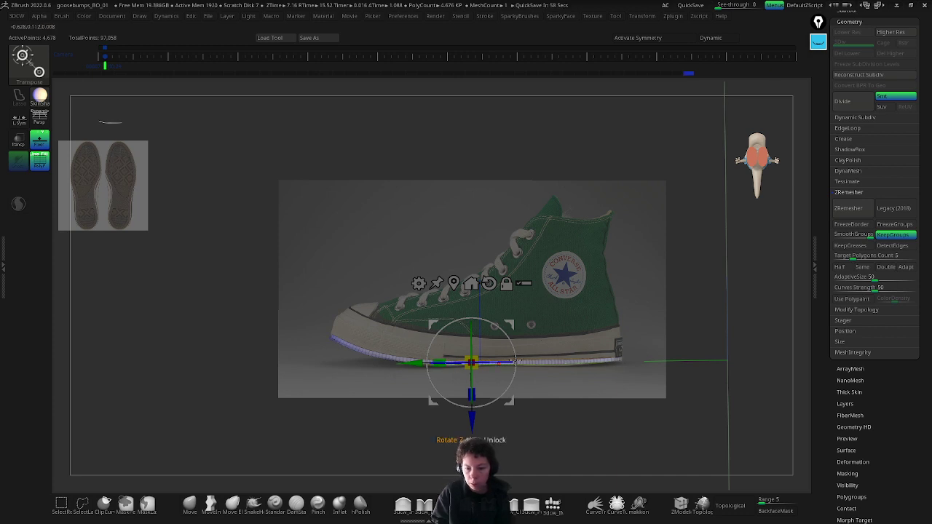
drag(659, 332, 564, 356)
key(q)
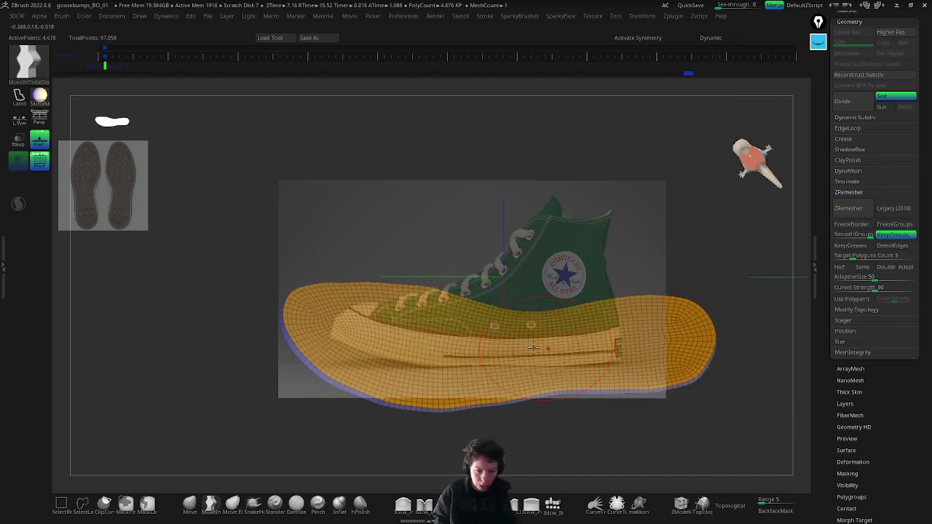
right_drag(533, 344, 427, 362)
click(681, 502)
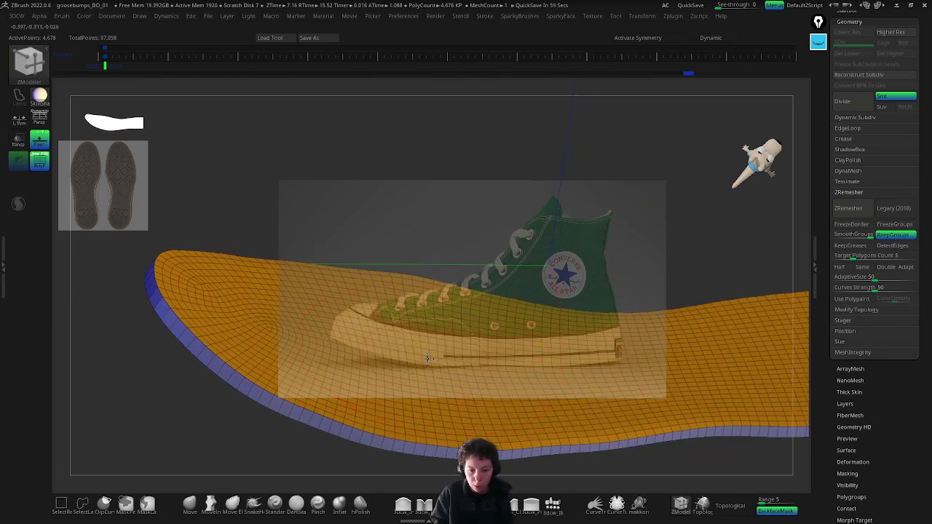
Step: Extrude the sole upward into a thicker band and snap to an exact side view
drag(427, 359, 447, 357)
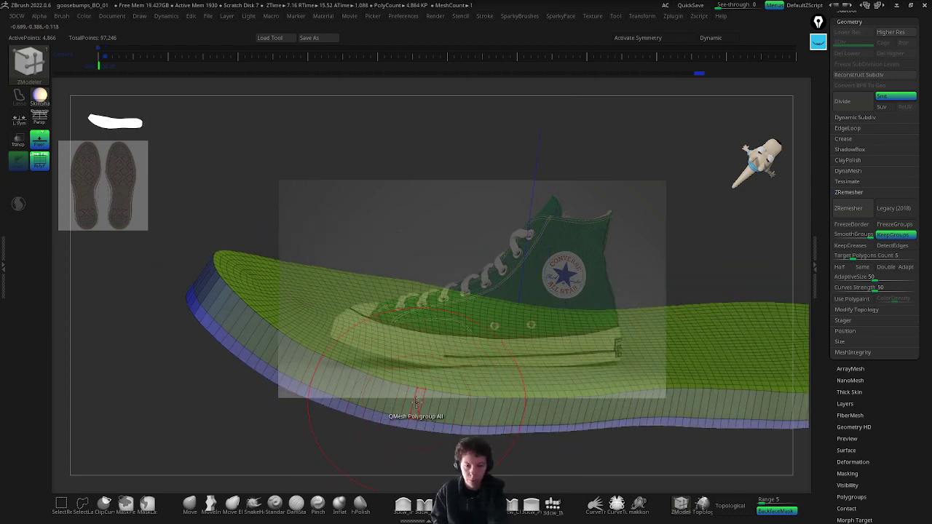
shift+right_drag(415, 405, 421, 403)
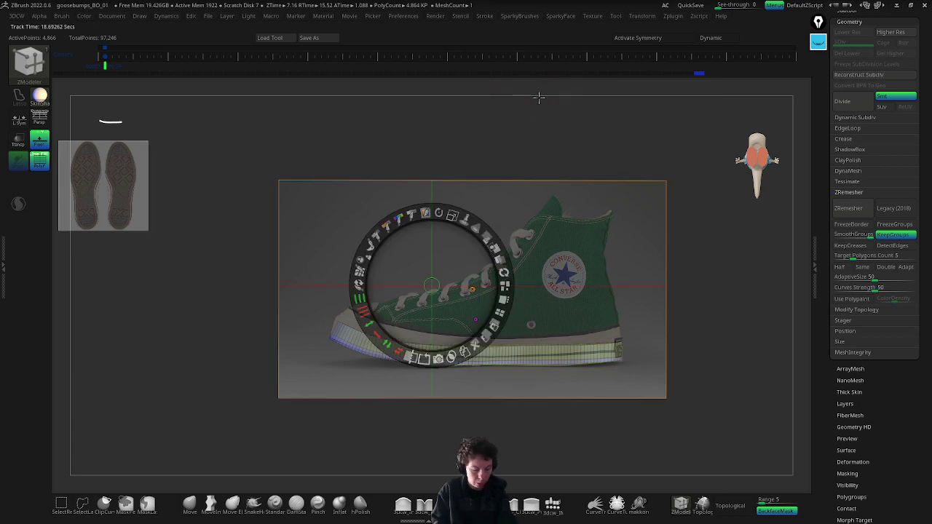
Step: Lower the reference photo's opacity in Spotlight so the sole band shows through it
key(shift+z)
drag(486, 239, 505, 270)
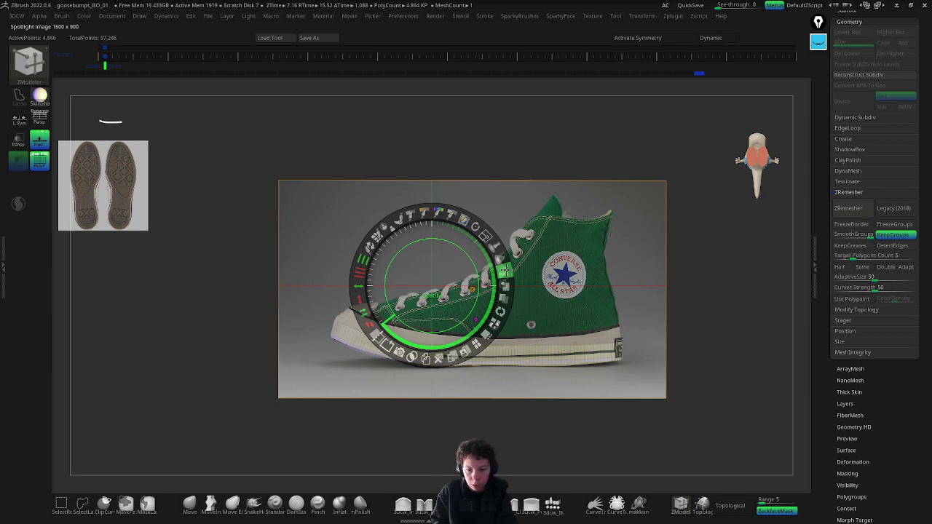
drag(505, 270, 506, 274)
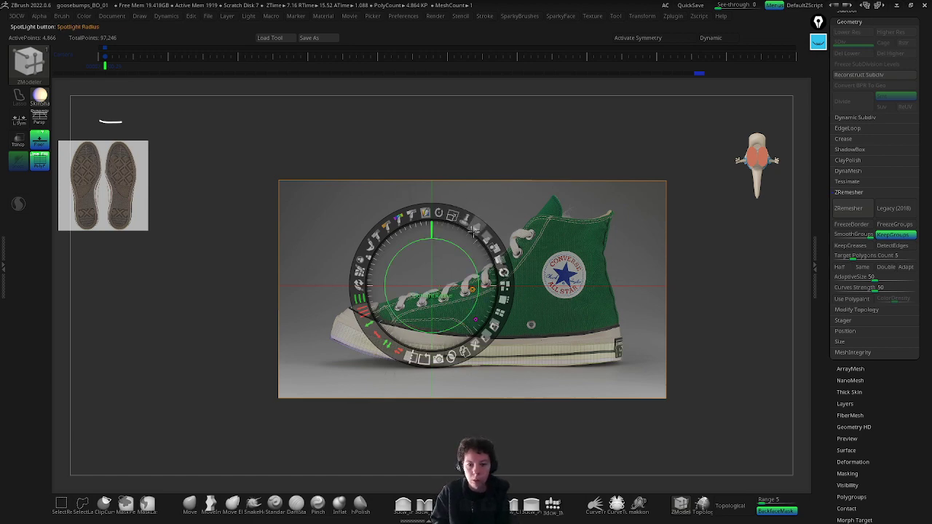
drag(484, 238, 471, 230)
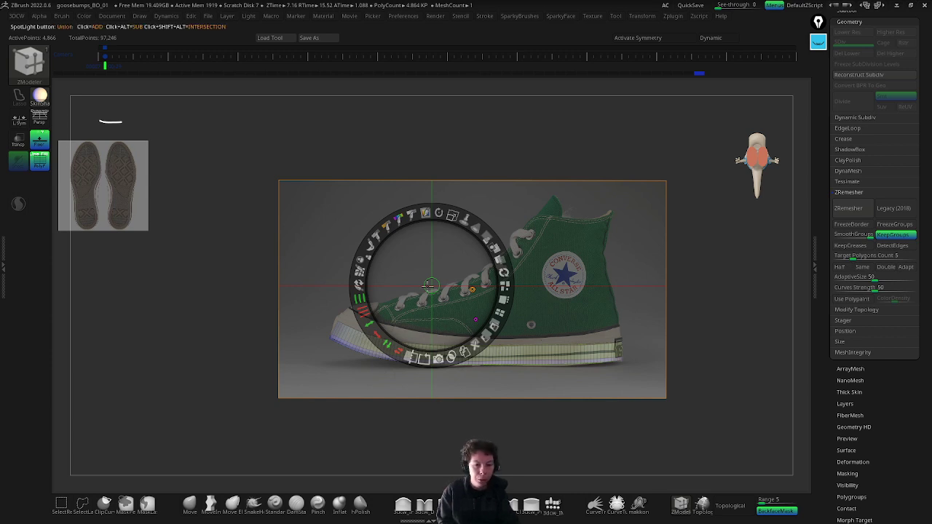
Step: Put away the Spotlight controls, orbit the sole, and snap back to a straight side view
drag(425, 321, 463, 256)
key(shift+z)
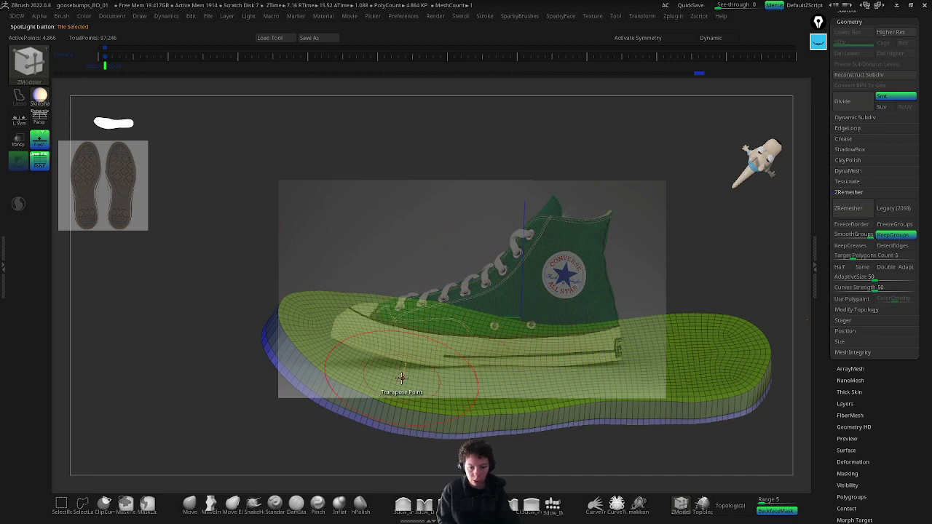
mouse_move(397, 394)
mouse_down()
mouse_move(313, 356)
mouse_move(318, 334)
mouse_up()
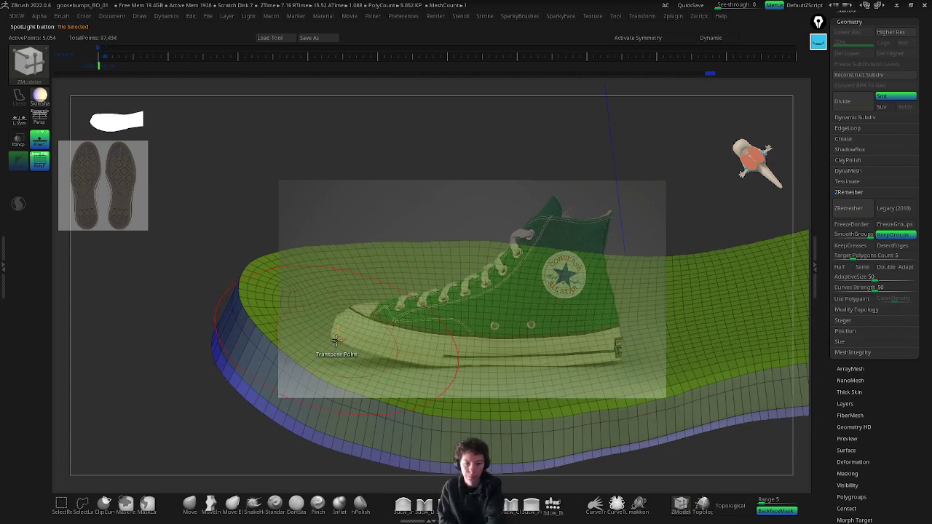
shift+right_drag(366, 358, 416, 454)
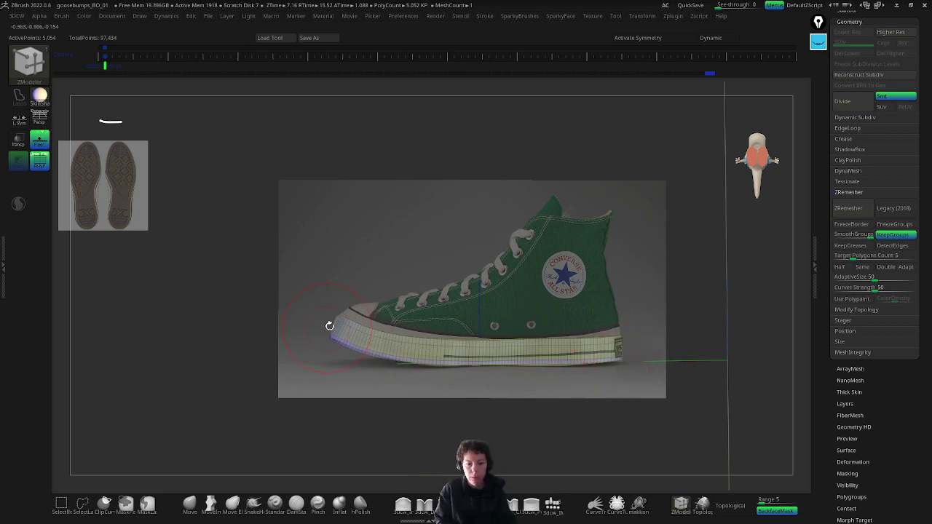
Step: Select MoveInfiniteDepth with a smaller Draw Size, toggling Dynamic subdivision on and back off
click(210, 502)
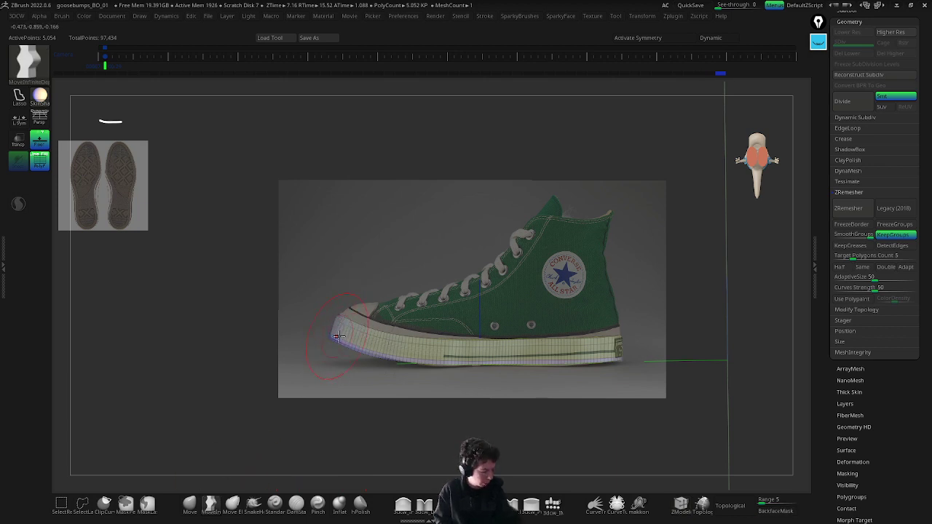
key(s)
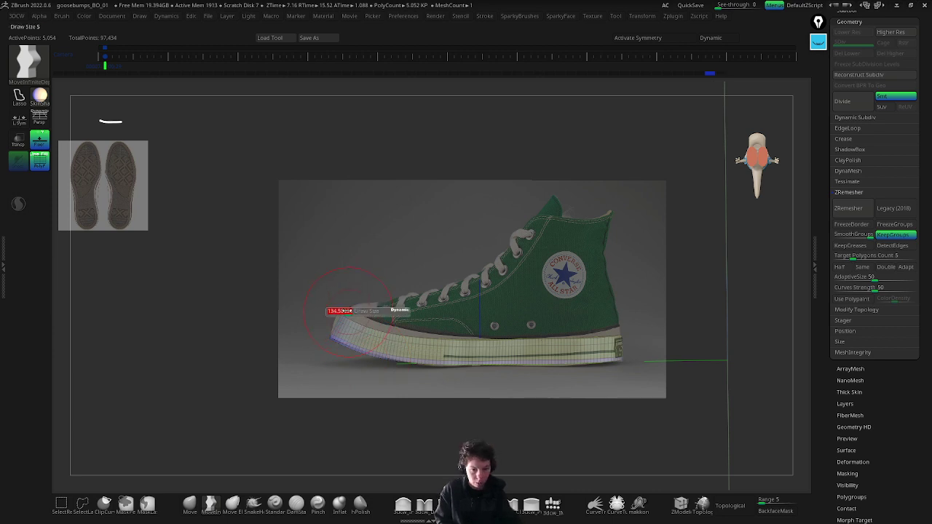
drag(348, 311, 331, 313)
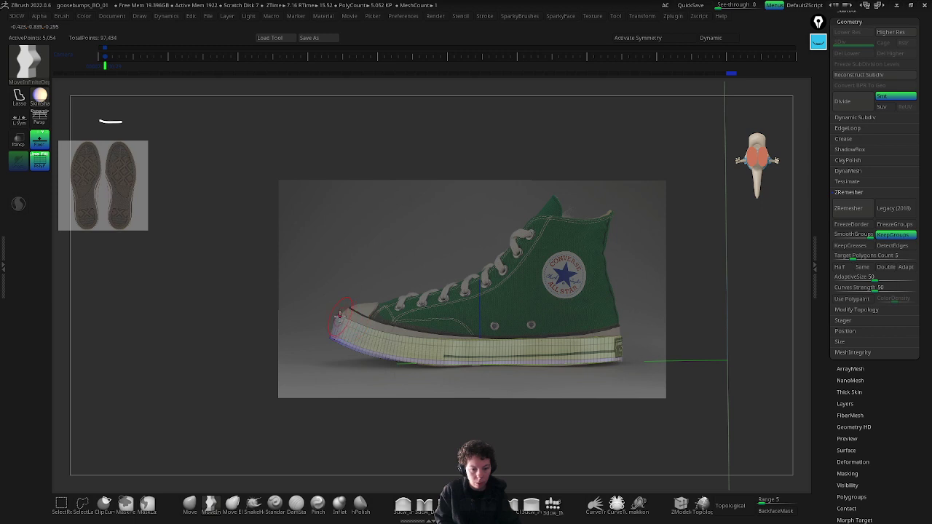
click(718, 39)
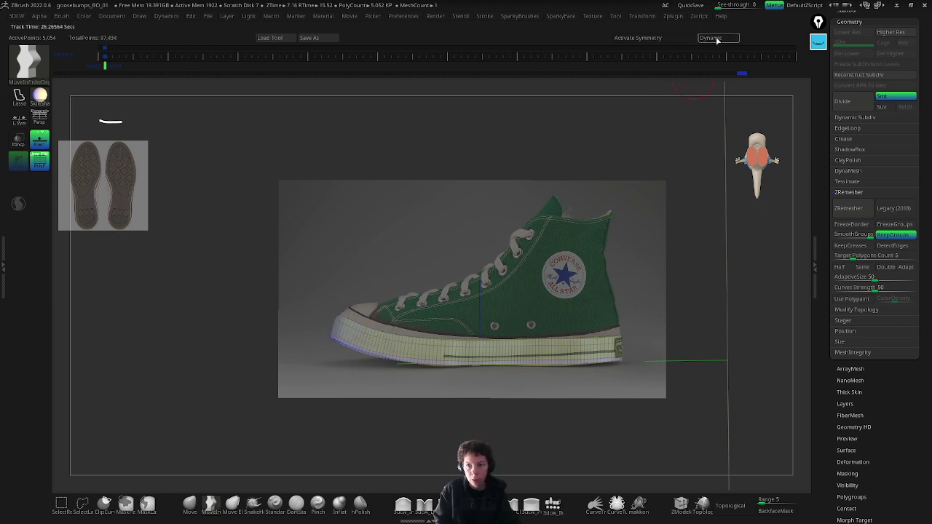
click(717, 39)
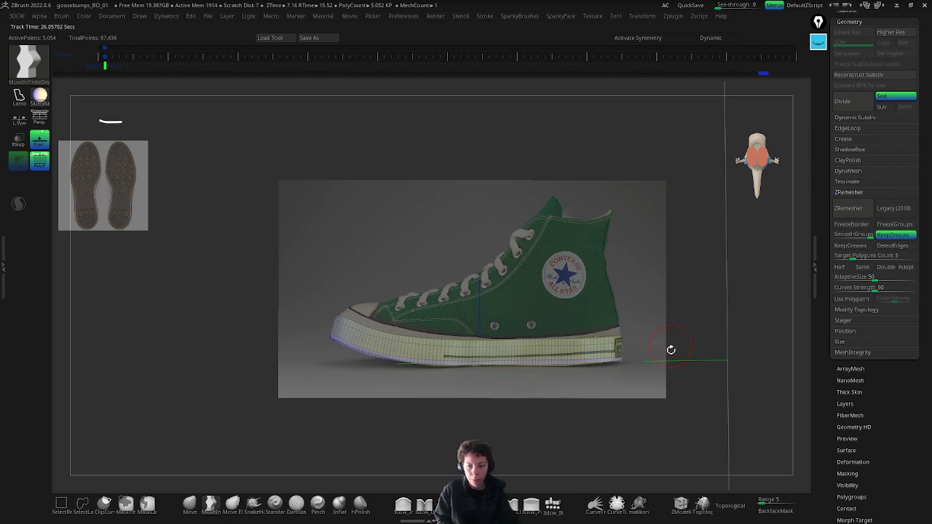
drag(670, 350, 614, 295)
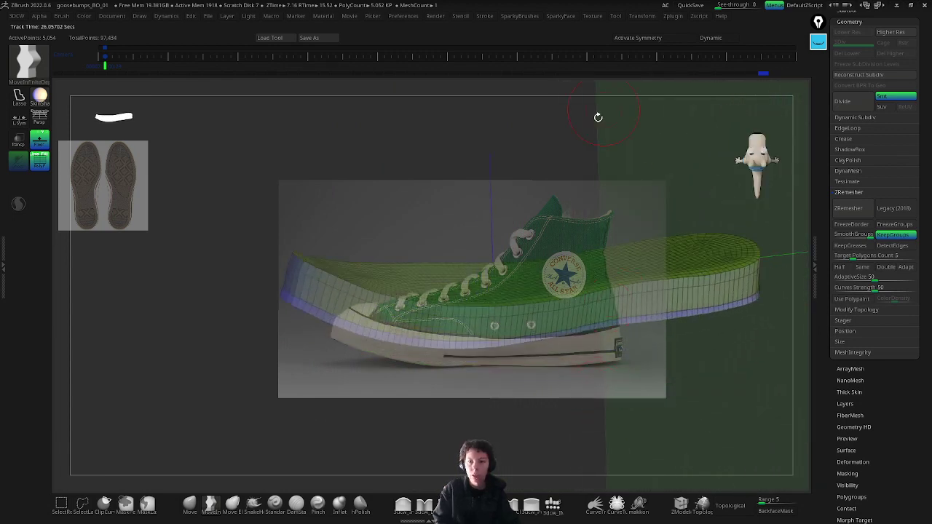
Step: Inspect the sole's top with references hidden, then re-show them and align the sole in side view
key(shift+z)
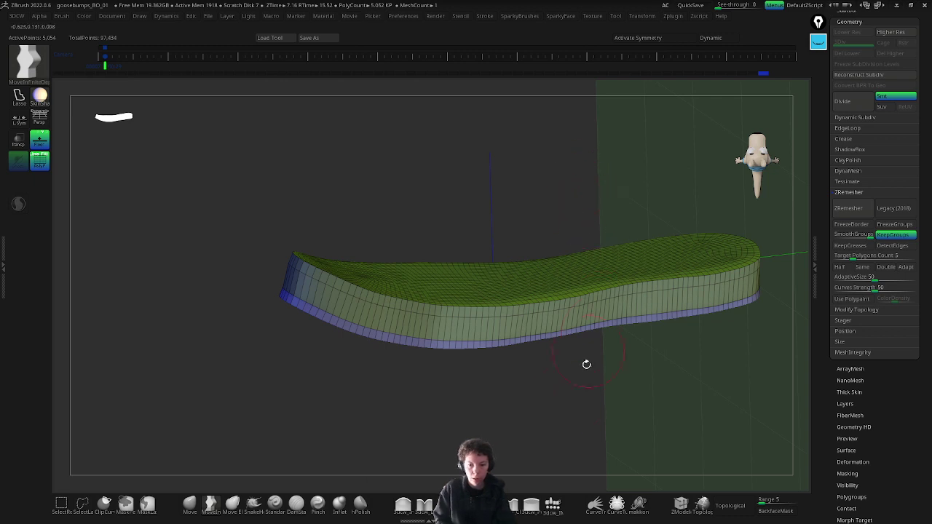
drag(564, 372, 520, 387)
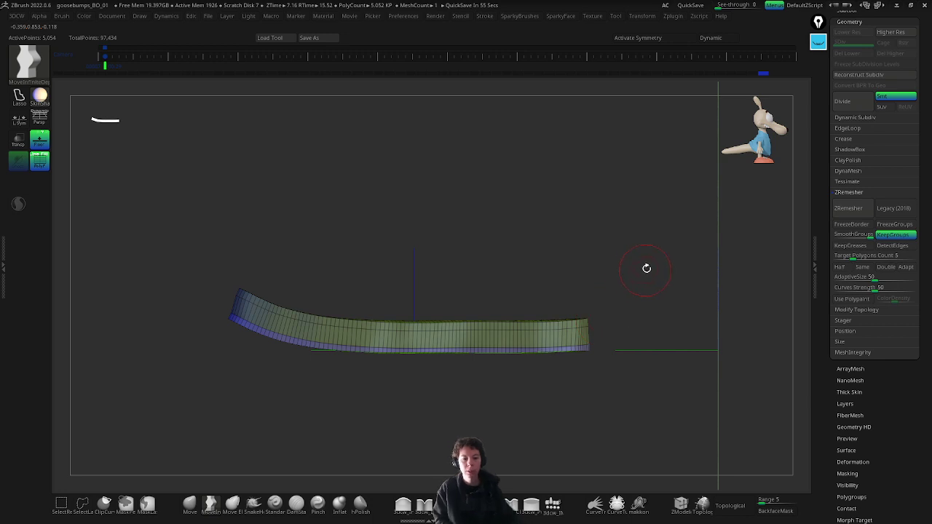
drag(646, 268, 634, 229)
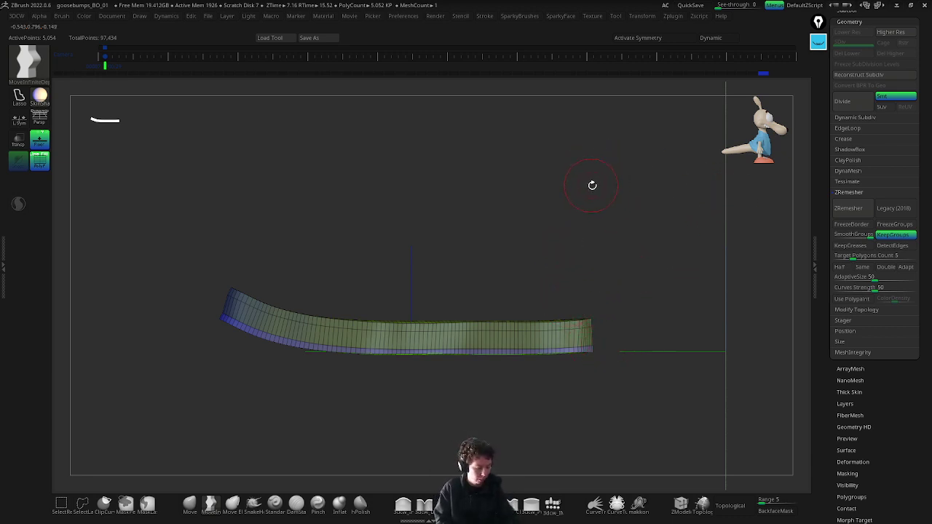
key(shift+z)
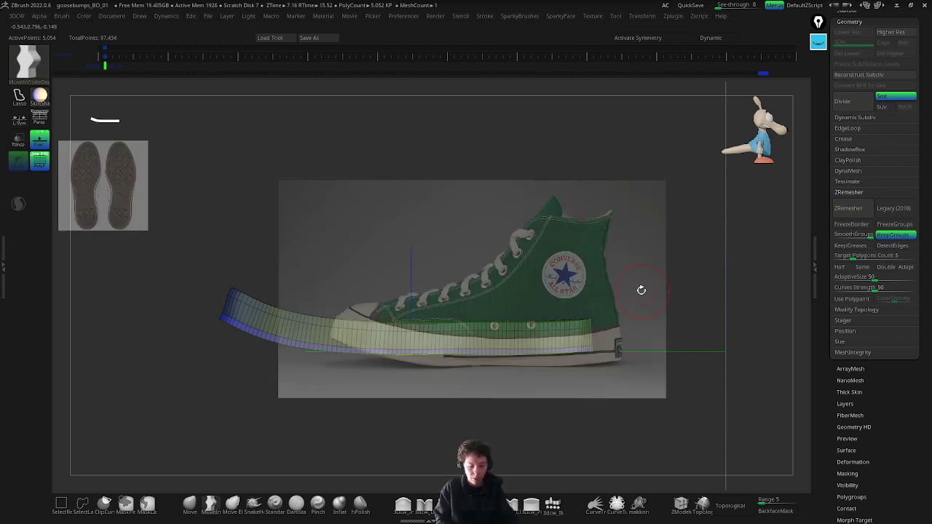
drag(649, 285, 644, 292)
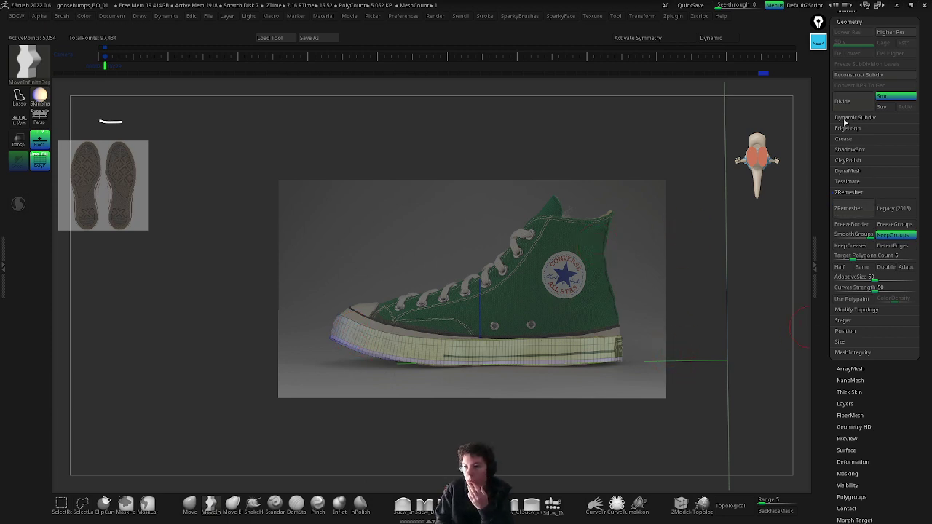
Step: Hide the floor grid and rotate the sole back over the shoe image
drag(827, 93, 828, 115)
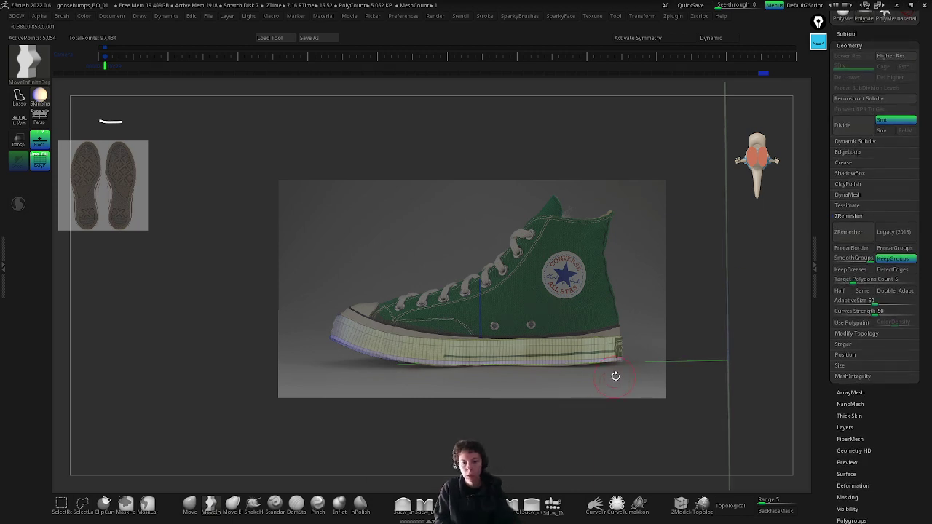
drag(613, 374, 611, 364)
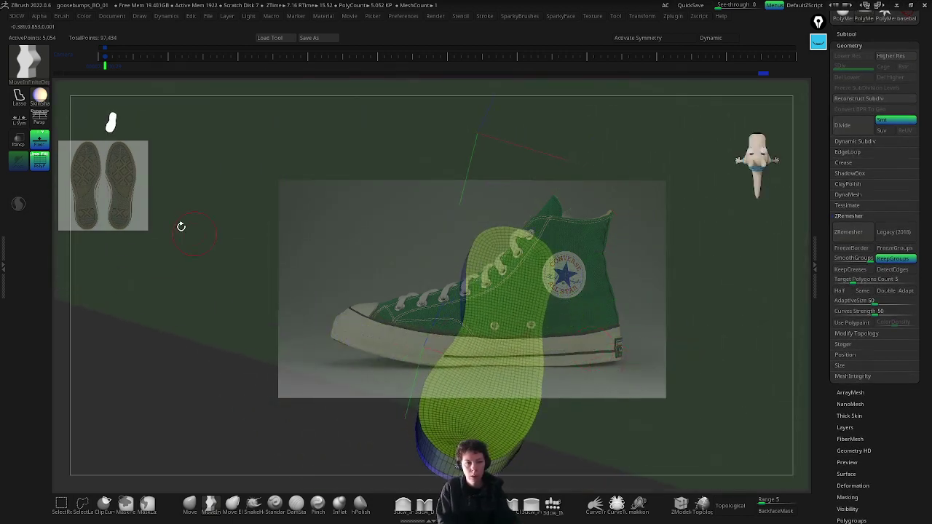
click(39, 142)
drag(668, 385, 728, 86)
Step: Preview Dynamic subdivision, then divide with Ctrl+D and return the sole to 5.052 KP
click(718, 38)
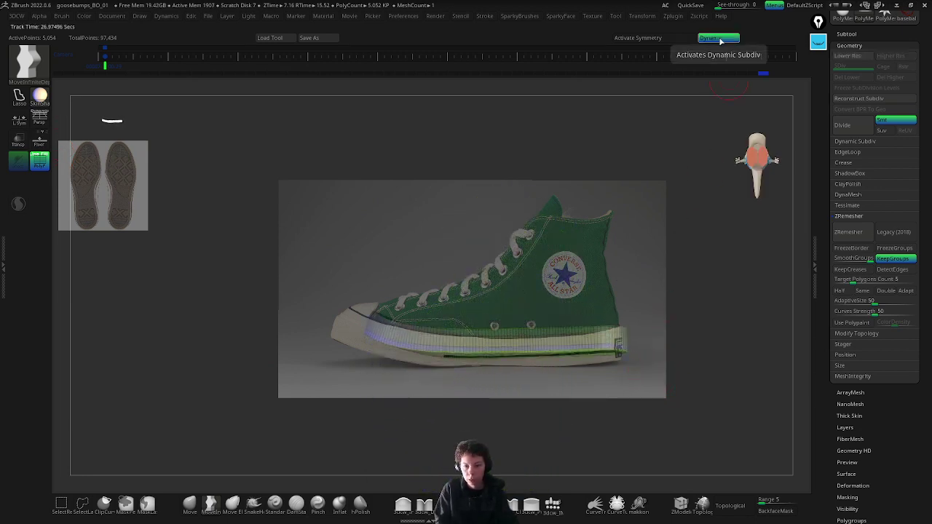
click(719, 38)
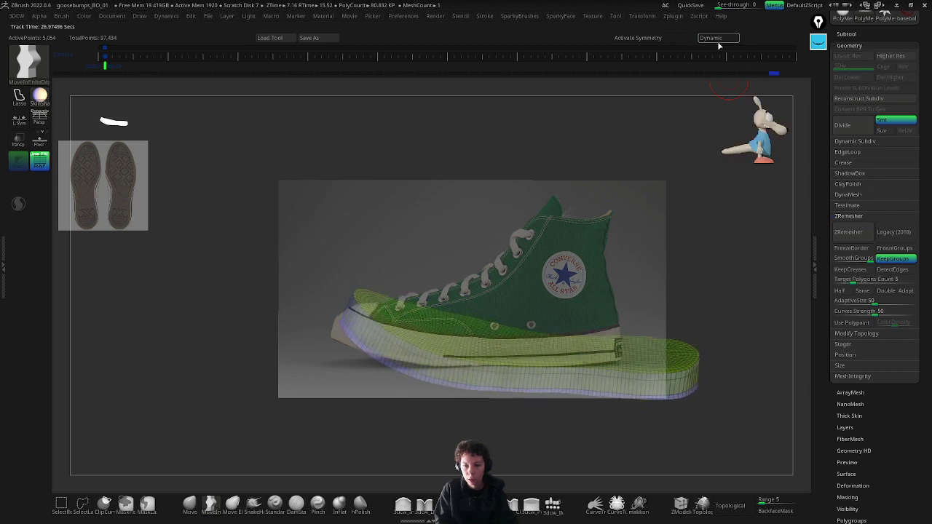
key(ctrl+d)
key(ctrl+d)
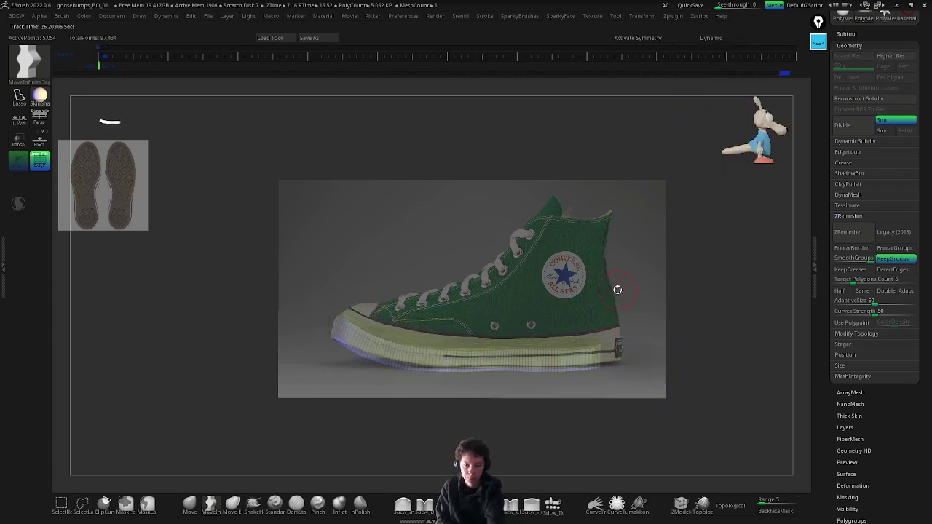
key(shift+d)
key(shift+d)
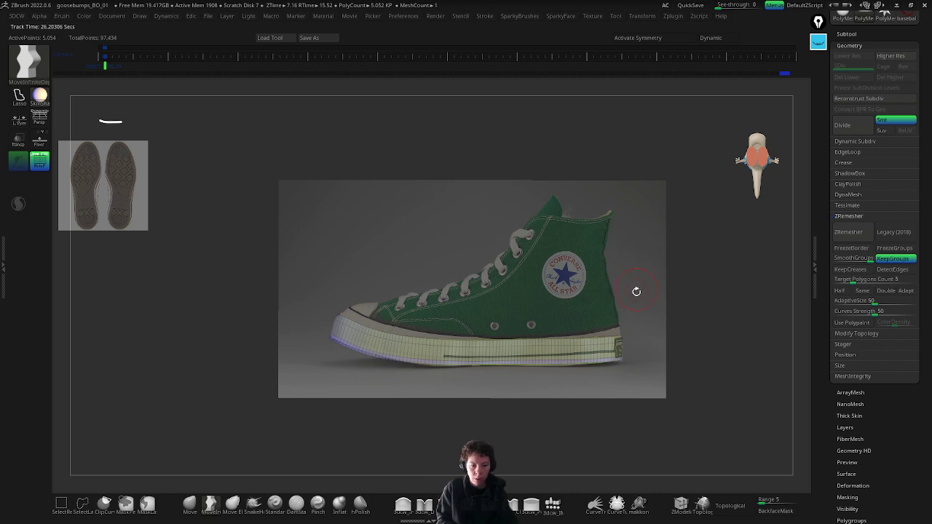
Step: Duplicate the sole as a subtool, raise and shrink the copy with the gizmo, then delete it
click(847, 34)
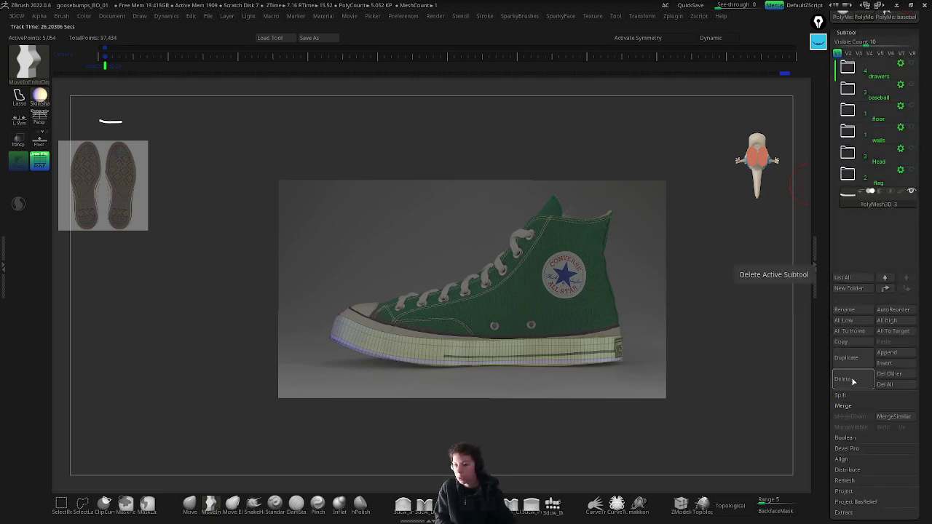
click(846, 358)
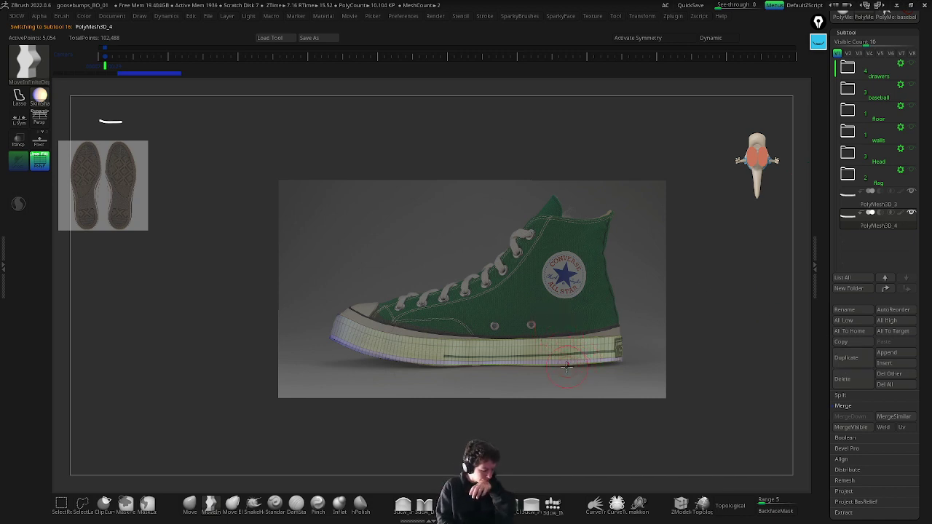
key(w)
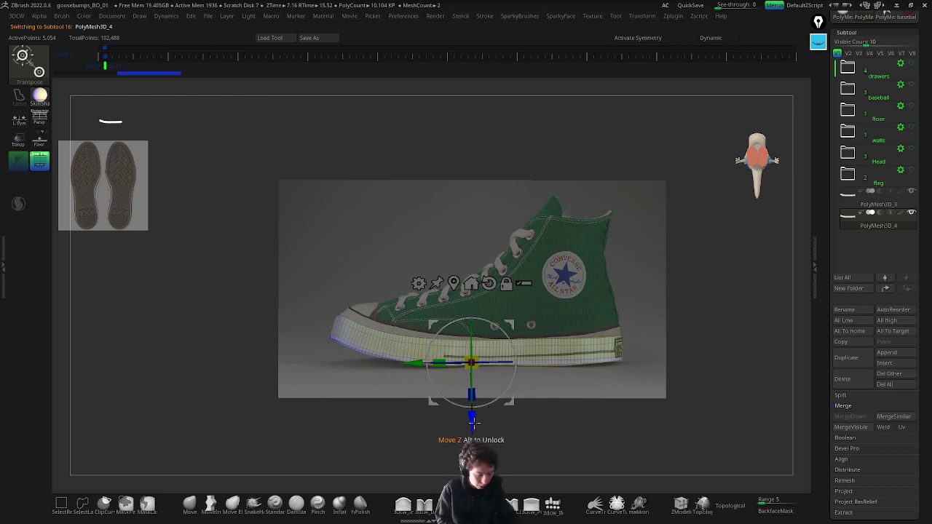
key(ctrl)
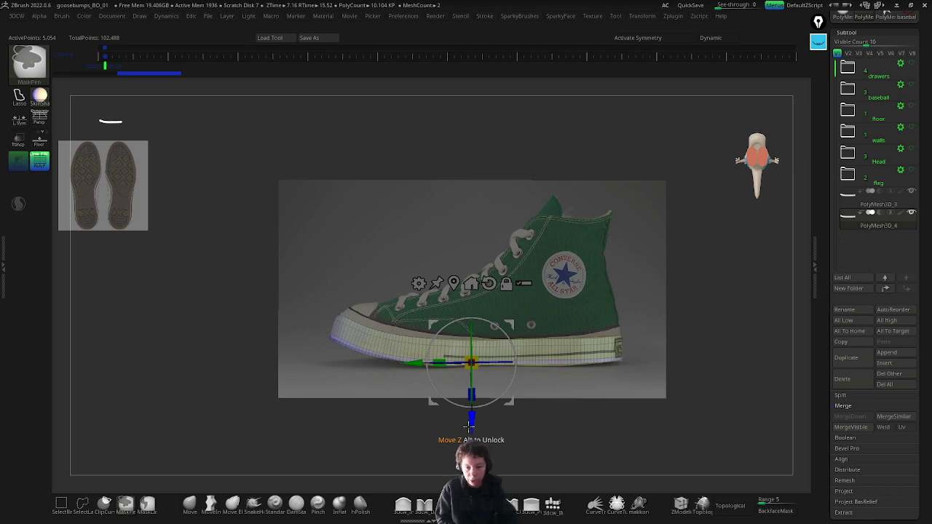
drag(468, 426, 471, 397)
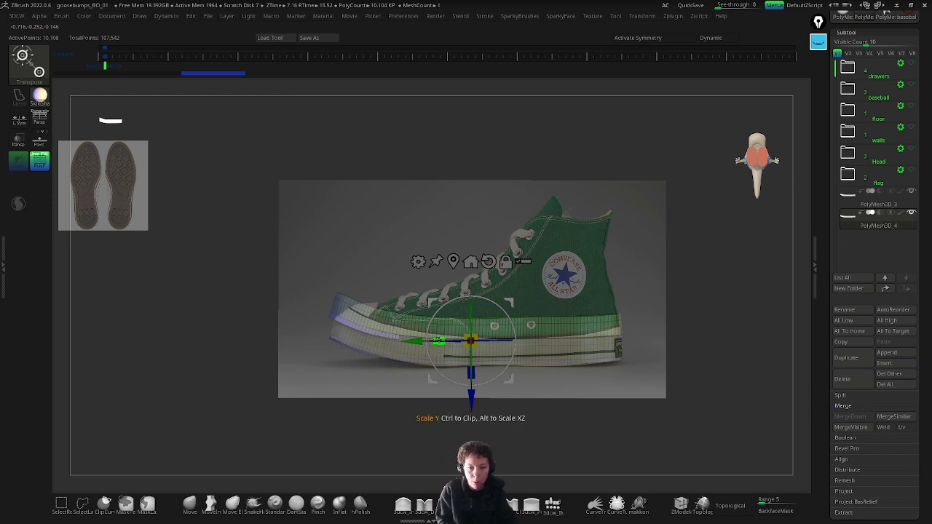
mouse_move(439, 341)
mouse_down()
mouse_move(419, 346)
mouse_move(437, 343)
mouse_up()
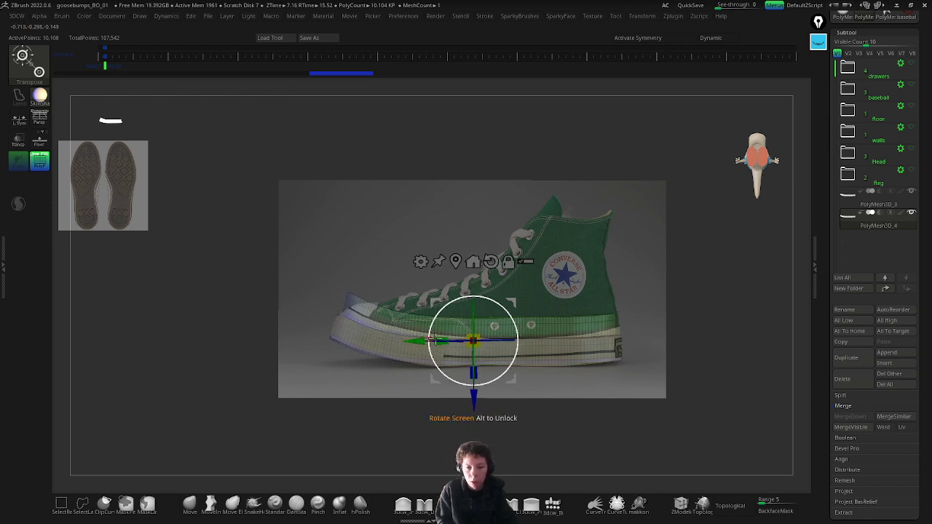
drag(472, 369, 425, 337)
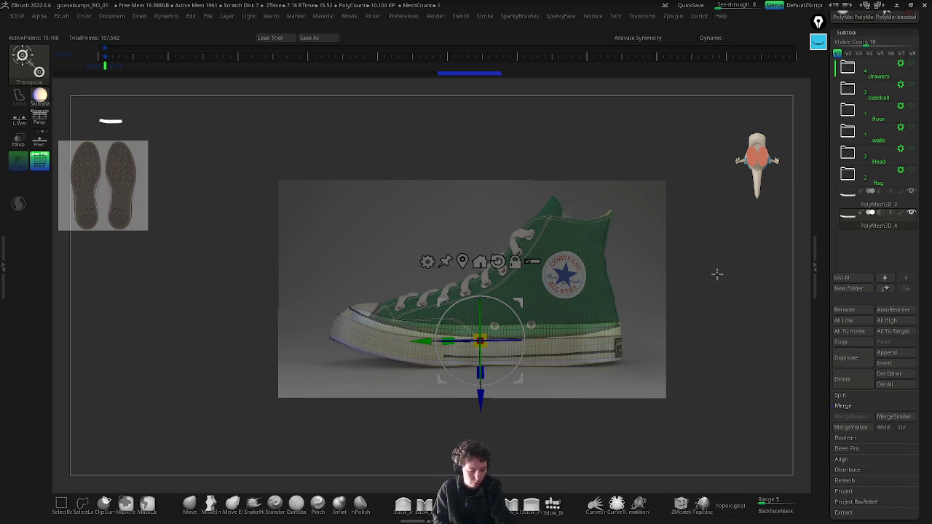
click(842, 379)
click(759, 403)
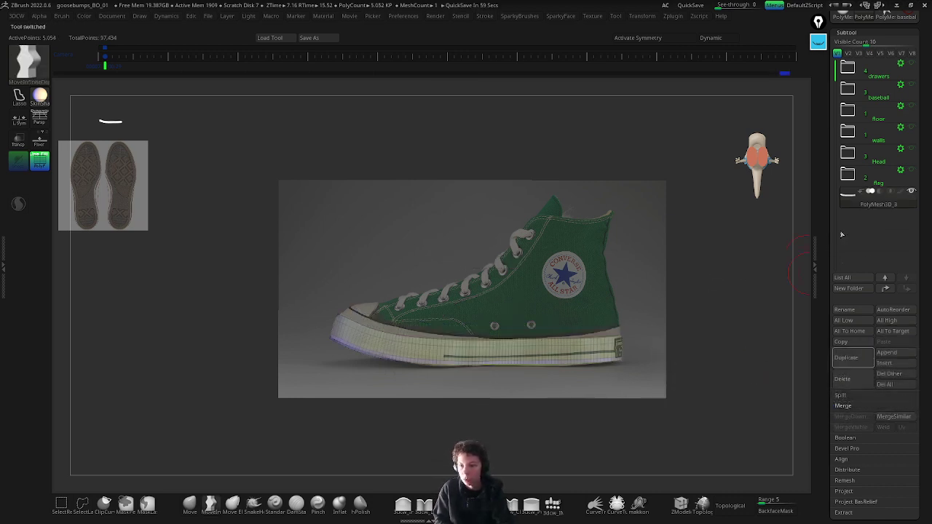
Step: From the Subtool Insert list, choose the 3dcw_IMM brush with QuadSphere, Cube and Cylinder primitives
click(884, 363)
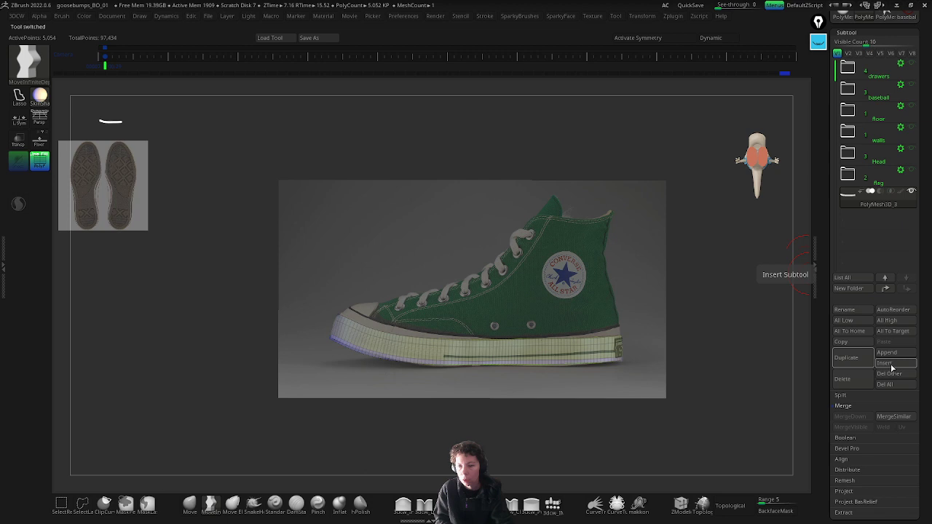
click(891, 368)
click(891, 368)
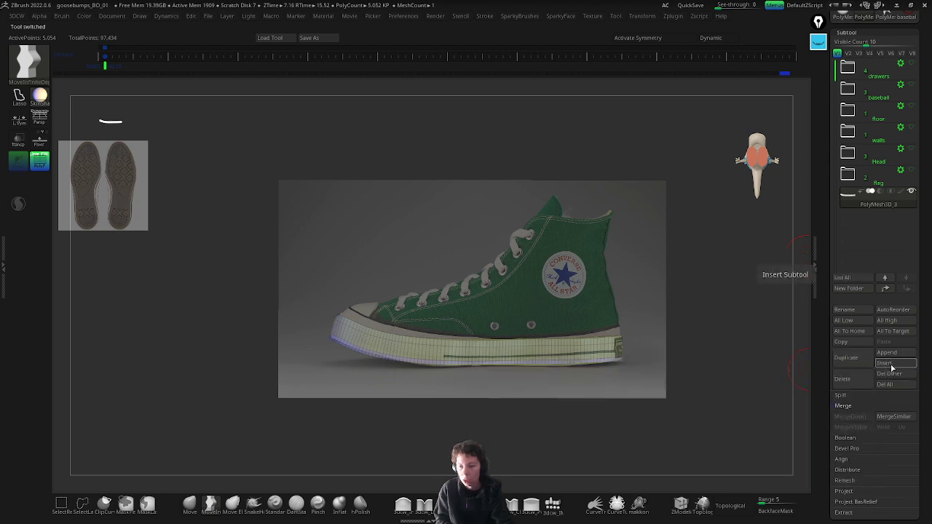
click(552, 503)
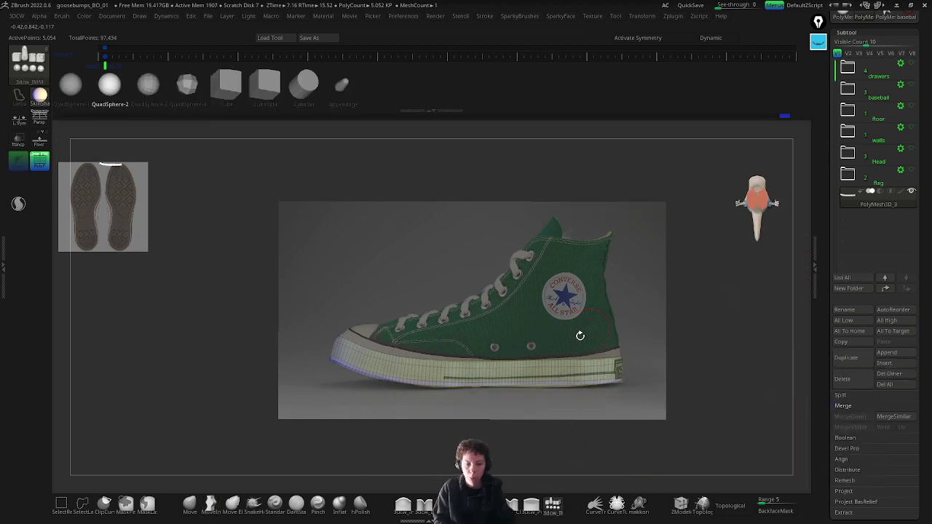
Step: Drag a QuadSphere over the shoe's toe, enlarge it, and split it from the sole with Split Masked Points
mouse_move(580, 335)
mouse_down()
mouse_move(466, 381)
mouse_move(476, 428)
mouse_up()
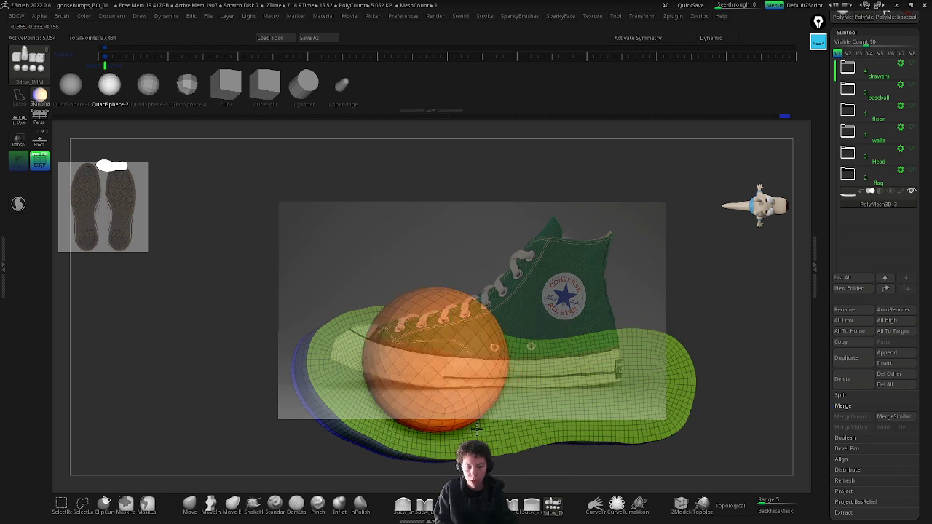
drag(524, 466, 539, 443)
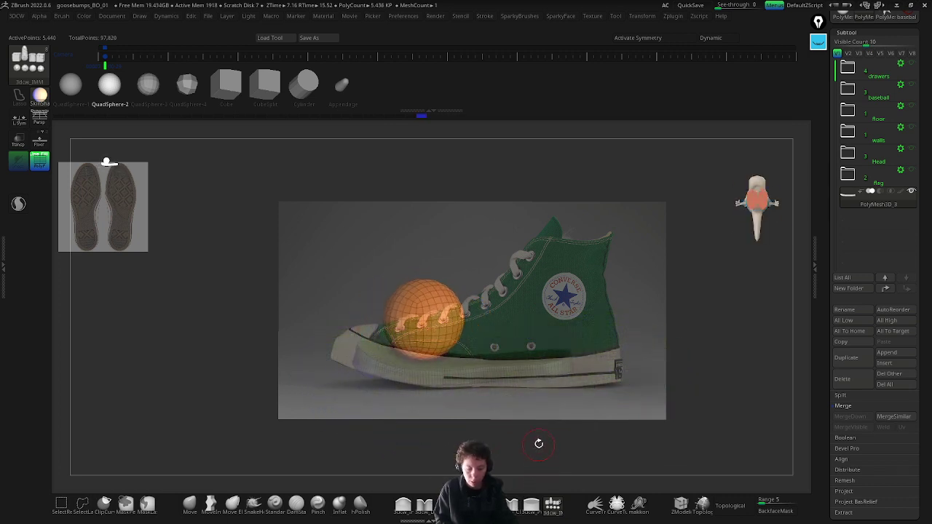
drag(549, 408, 555, 378)
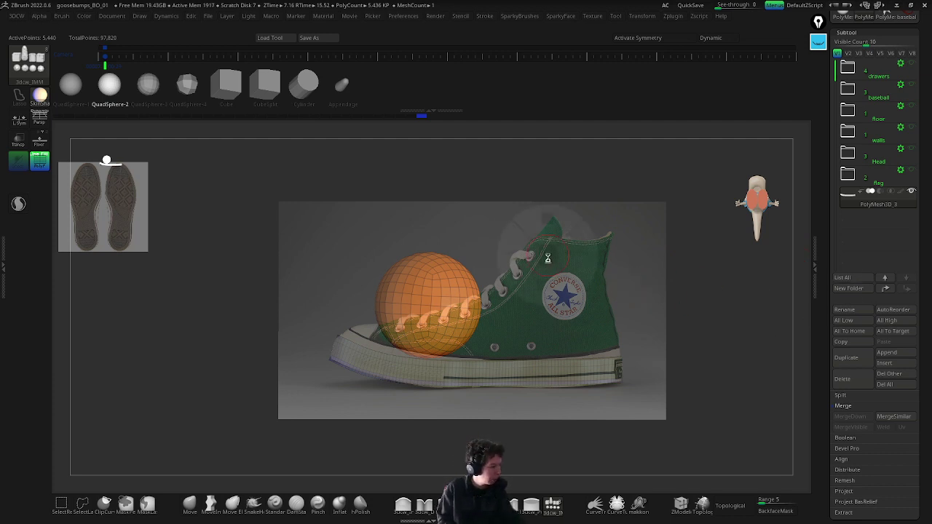
key(space)
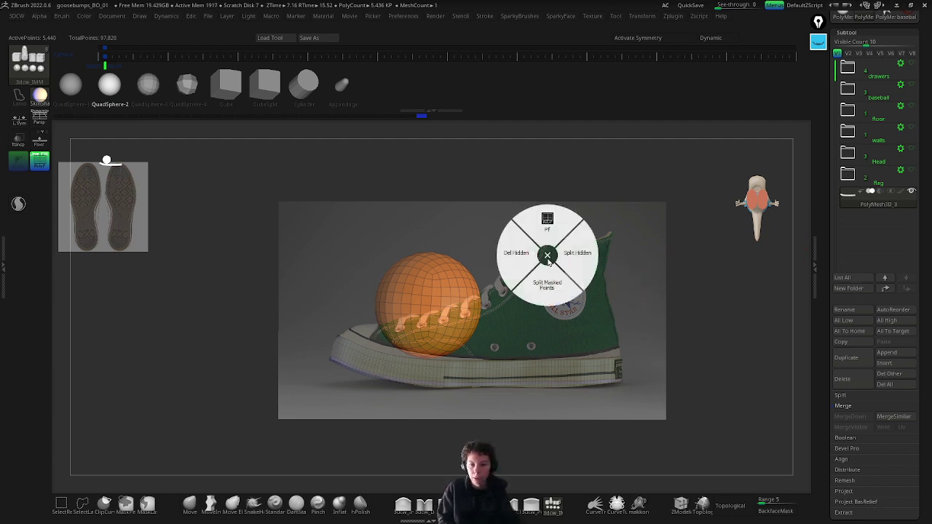
click(547, 286)
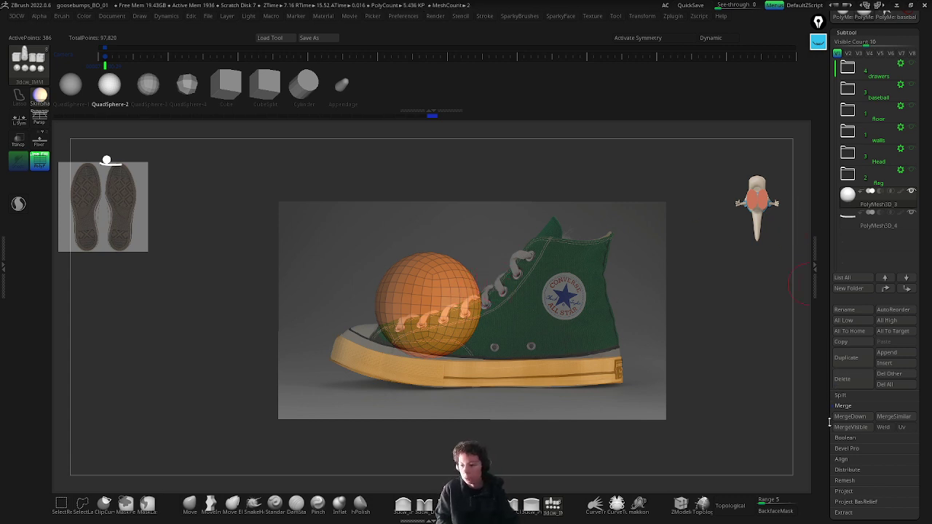
Step: DynaMesh the toe sphere at resolution 128 from the Geometry settings
scroll(829, 423, down, 5)
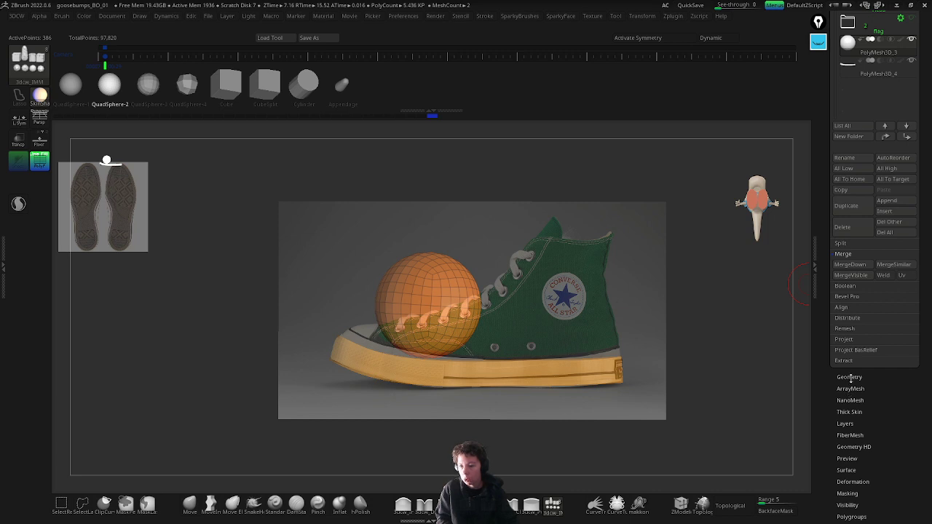
click(849, 377)
scroll(845, 182, down, 4)
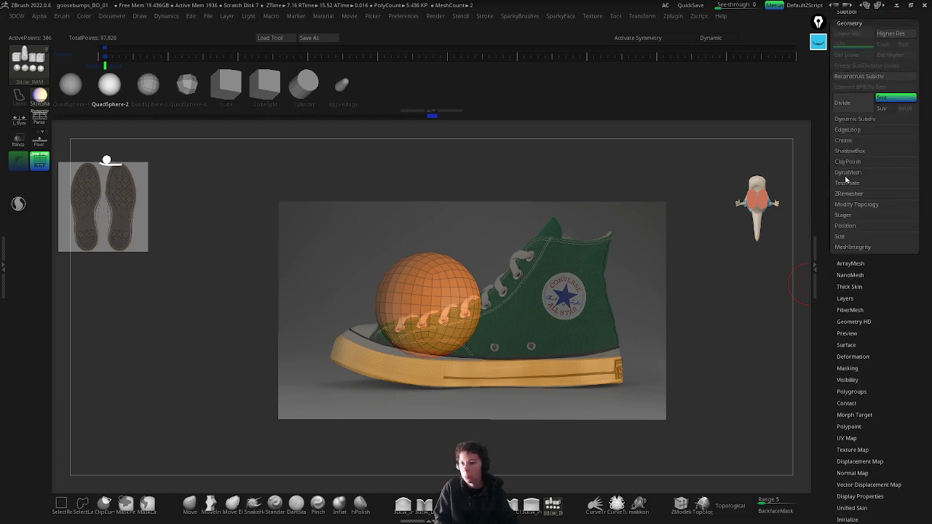
click(846, 174)
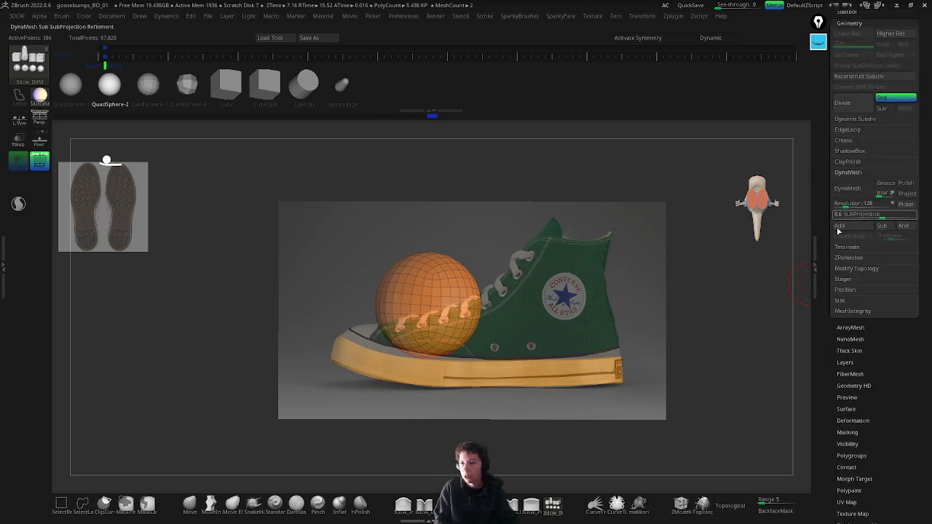
click(846, 189)
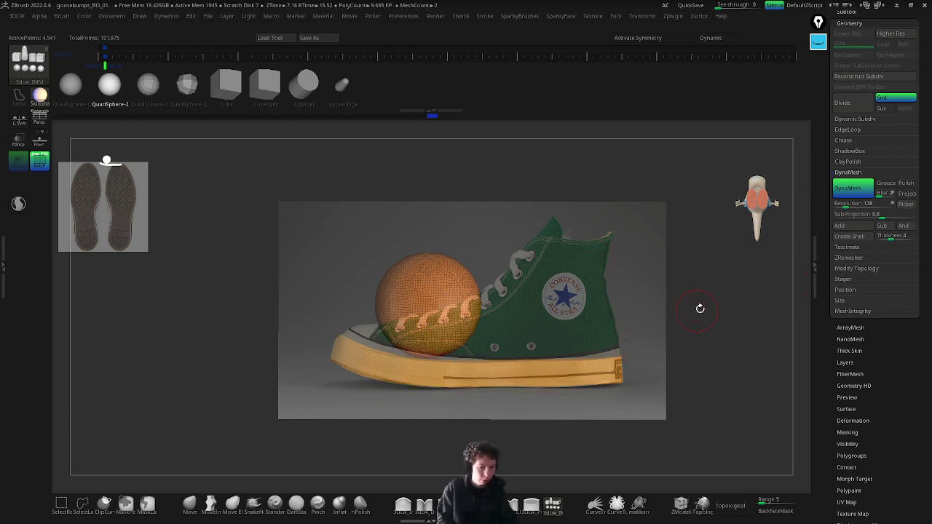
Step: Enlarge the brush, insert a small sphere near the laces, then undo that insertion
drag(689, 299, 683, 241)
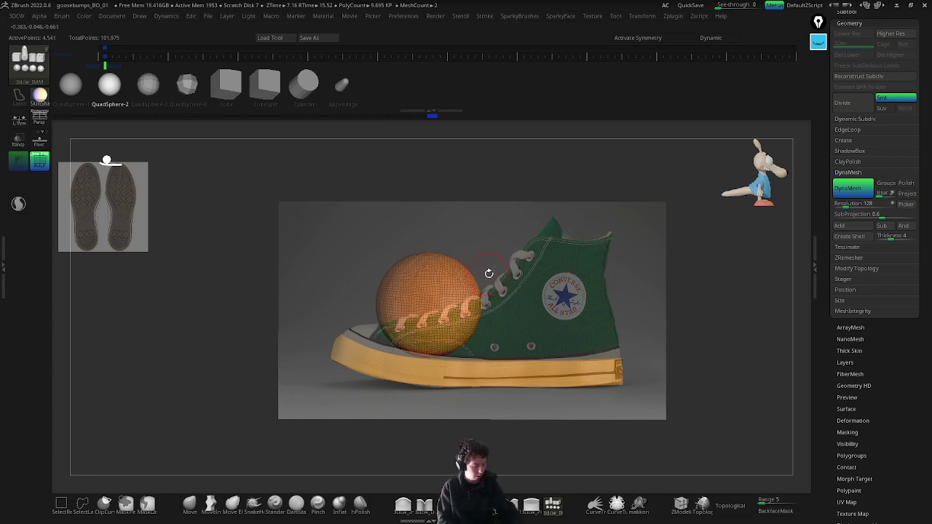
key(s)
drag(489, 273, 510, 273)
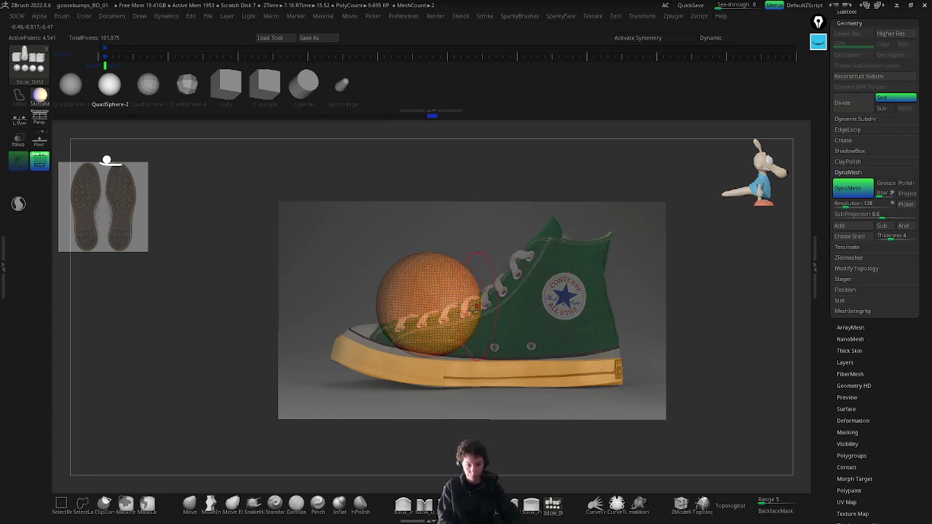
drag(463, 342, 463, 335)
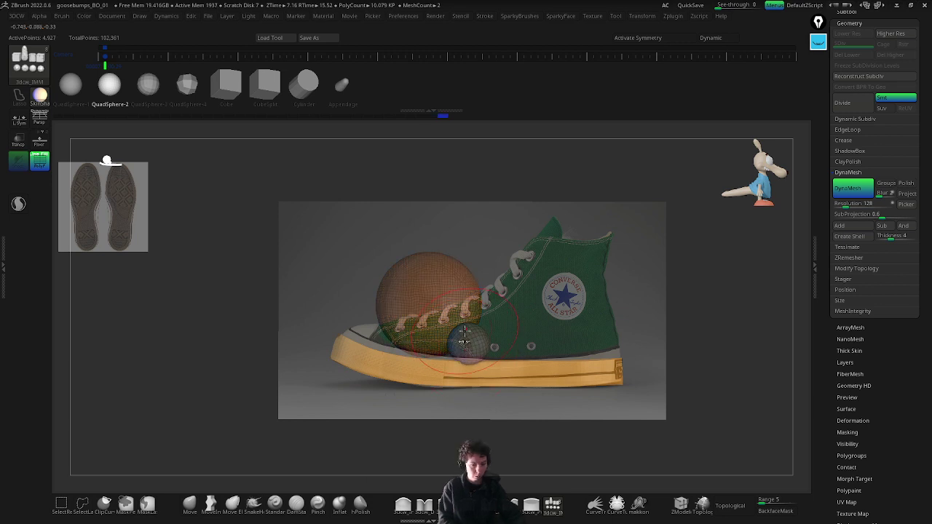
key(ctrl+z)
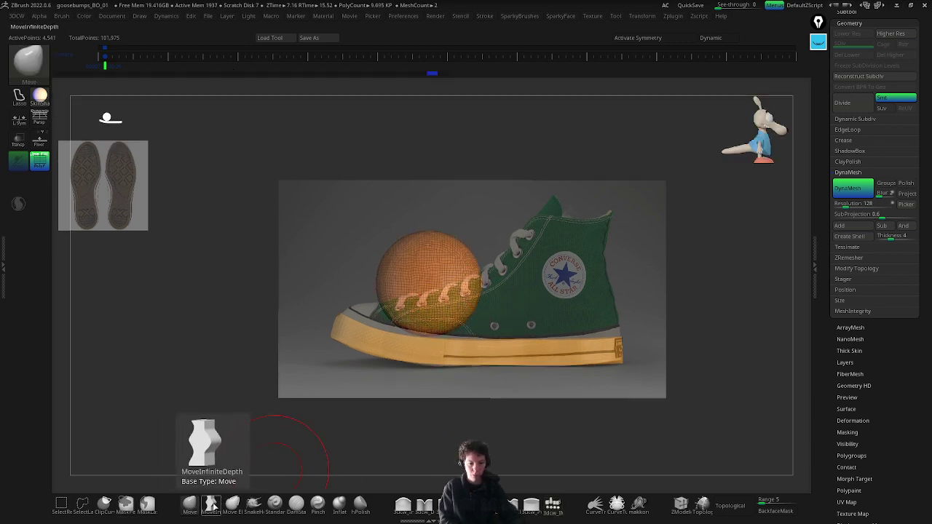
Step: With MoveInfiniteDepth, stretch the sphere toward the toe and laces and flatten its top bulge, remeshing once
click(210, 504)
drag(395, 289, 348, 316)
mouse_move(414, 337)
mouse_down()
mouse_move(446, 317)
mouse_move(485, 327)
mouse_move(470, 289)
mouse_up()
ctrl+drag(720, 250, 725, 258)
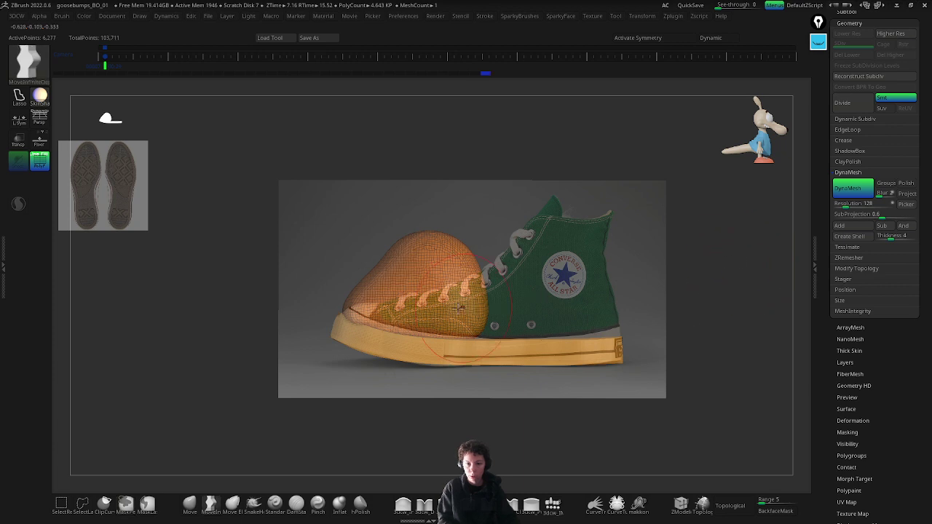
mouse_move(470, 320)
mouse_down()
mouse_move(475, 296)
mouse_move(503, 316)
mouse_up()
mouse_move(419, 242)
mouse_down()
mouse_move(427, 267)
mouse_move(403, 263)
mouse_move(405, 288)
mouse_move(367, 286)
mouse_move(364, 312)
mouse_up()
drag(410, 273, 474, 291)
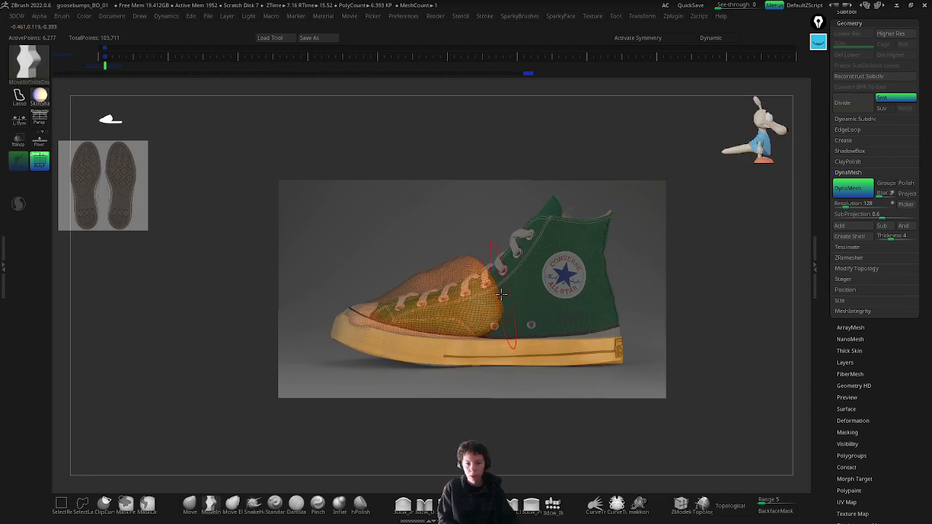
drag(473, 281, 527, 300)
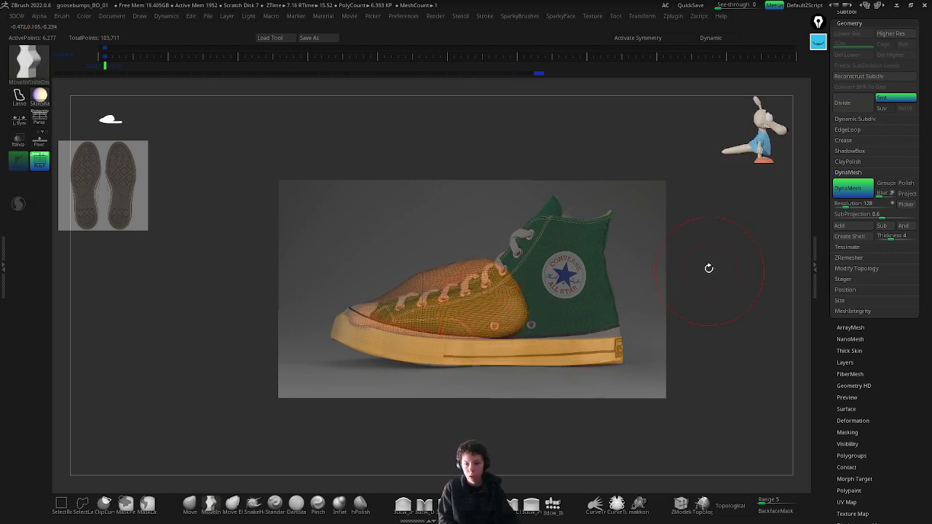
Step: Raise the upper toward the tongue and pull it over the laces and ankle patch, remeshing between pulls
ctrl+drag(701, 254, 718, 281)
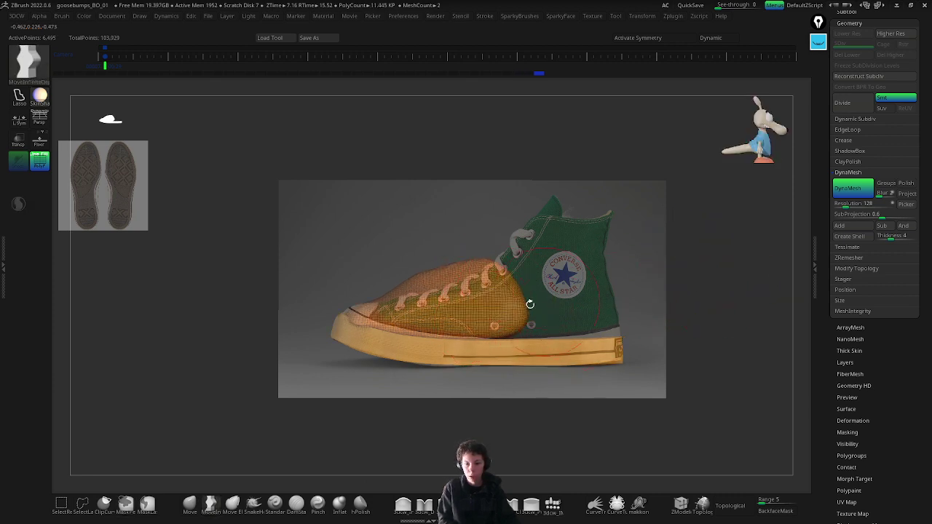
mouse_move(445, 271)
mouse_down()
mouse_move(422, 300)
mouse_move(419, 287)
mouse_move(508, 266)
mouse_move(517, 335)
mouse_move(515, 315)
mouse_move(578, 323)
mouse_move(531, 296)
mouse_move(522, 275)
mouse_move(562, 280)
mouse_move(502, 277)
mouse_up()
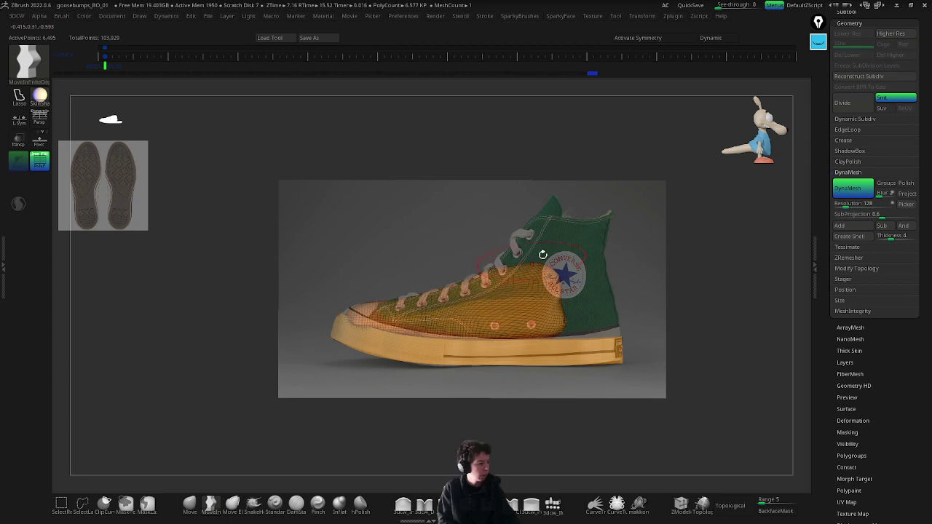
key(ctrl)
ctrl+drag(694, 234, 721, 245)
mouse_move(518, 271)
mouse_down()
mouse_move(530, 285)
mouse_move(536, 269)
mouse_move(562, 302)
mouse_move(603, 306)
mouse_move(571, 277)
mouse_move(621, 335)
mouse_move(557, 284)
mouse_move(619, 266)
mouse_up()
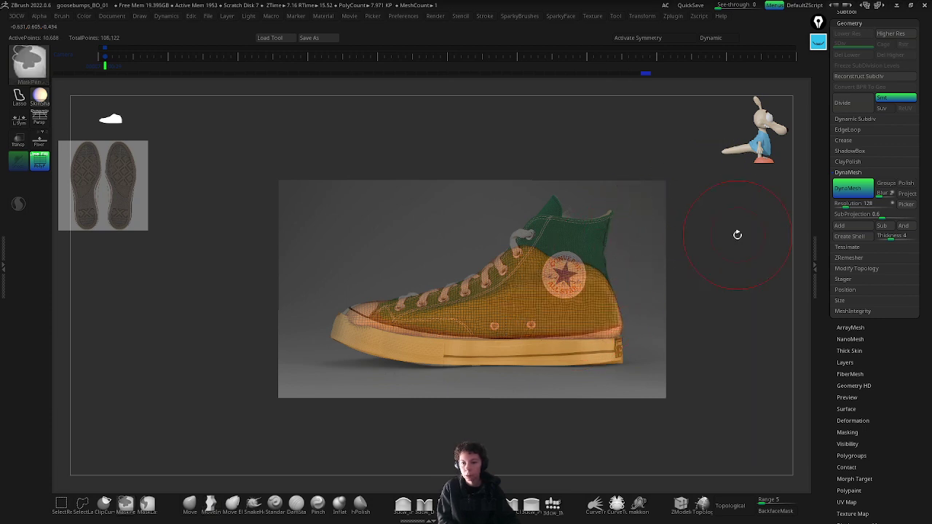
Step: Pull the upper over the green heel collar, then shape the collar top and heel back
drag(575, 292, 605, 234)
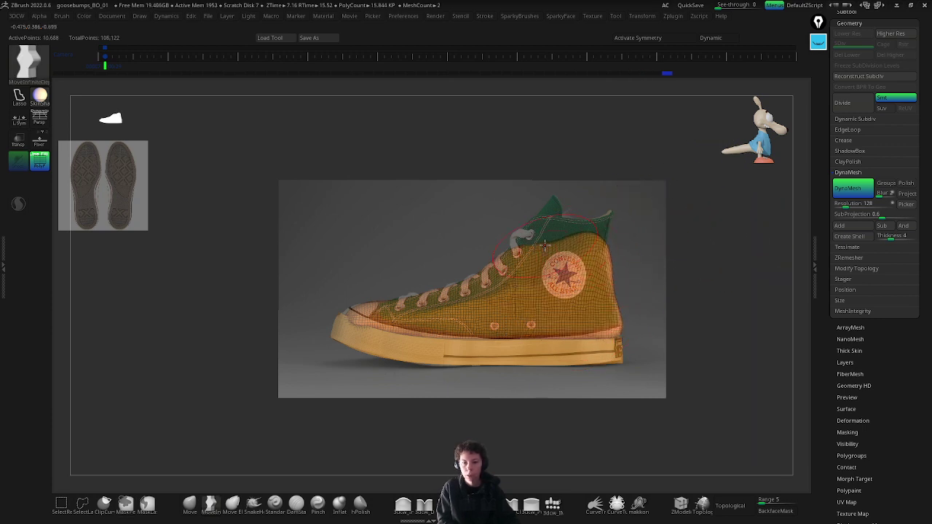
drag(544, 246, 563, 197)
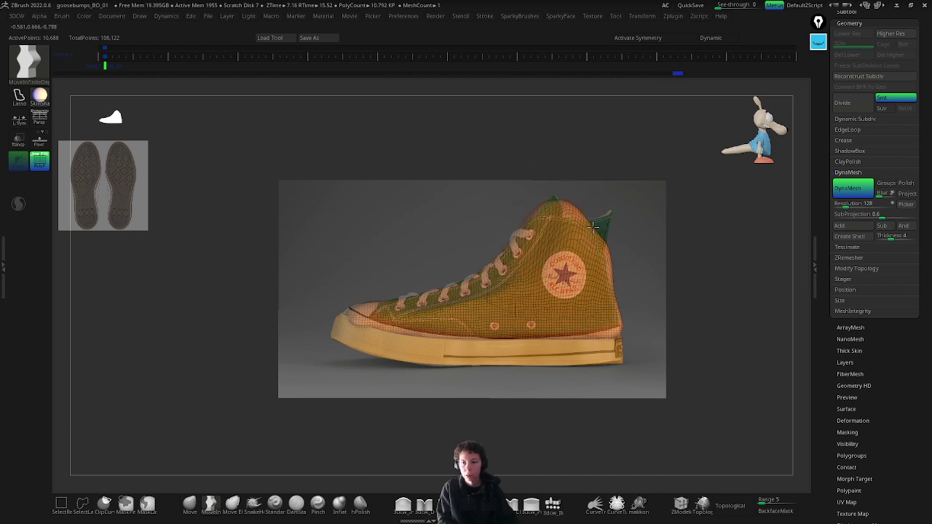
mouse_move(594, 226)
mouse_down()
mouse_move(624, 231)
mouse_move(608, 254)
mouse_up()
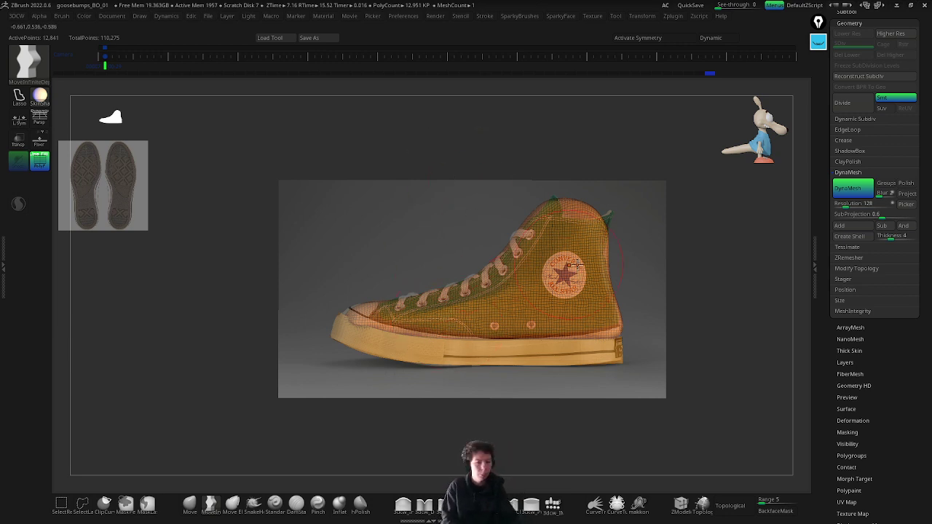
mouse_move(574, 204)
mouse_down()
mouse_move(592, 227)
mouse_move(607, 209)
mouse_up()
drag(609, 243, 615, 267)
drag(619, 330, 617, 332)
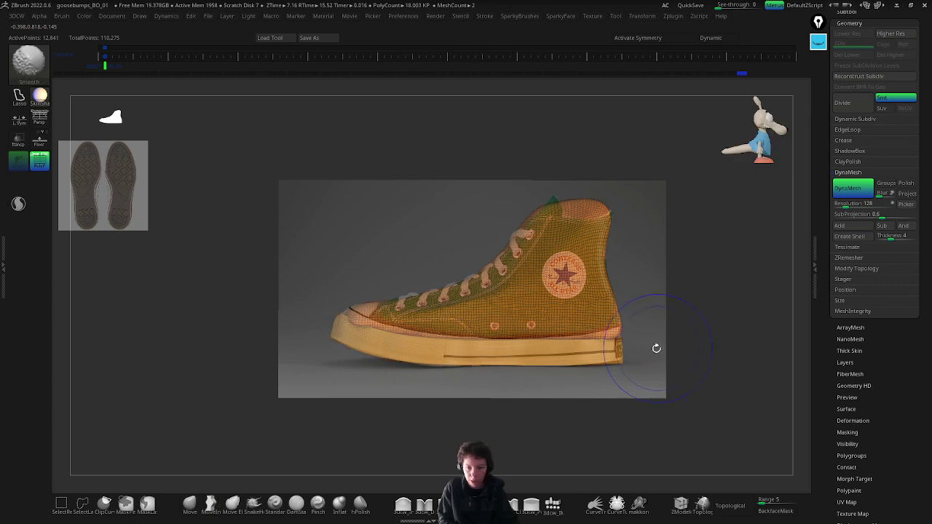
mouse_move(548, 218)
mouse_down()
mouse_move(523, 233)
mouse_move(544, 211)
mouse_up()
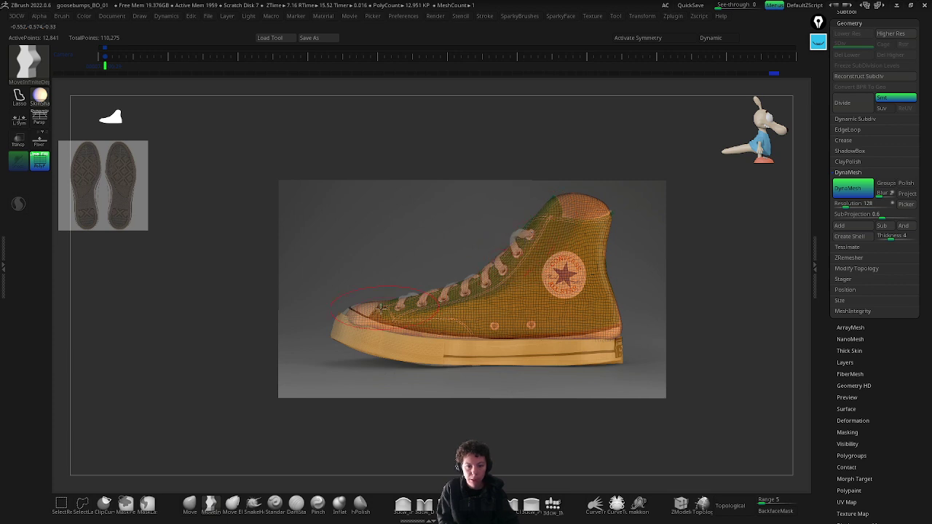
drag(676, 296, 662, 293)
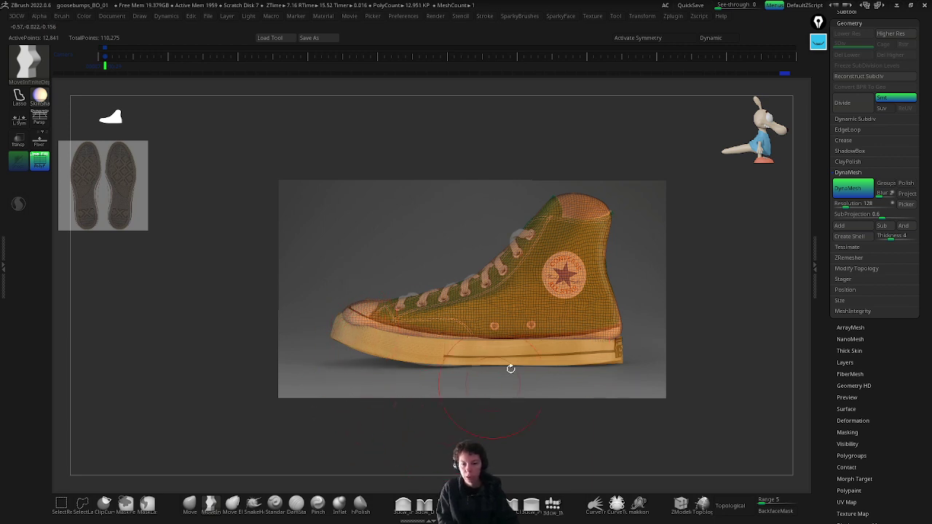
mouse_move(447, 385)
mouse_down()
mouse_move(470, 391)
mouse_move(477, 366)
mouse_move(477, 405)
mouse_move(524, 391)
mouse_move(529, 223)
mouse_move(512, 299)
mouse_move(605, 226)
mouse_move(610, 264)
mouse_move(658, 339)
mouse_move(601, 304)
mouse_move(570, 318)
mouse_up()
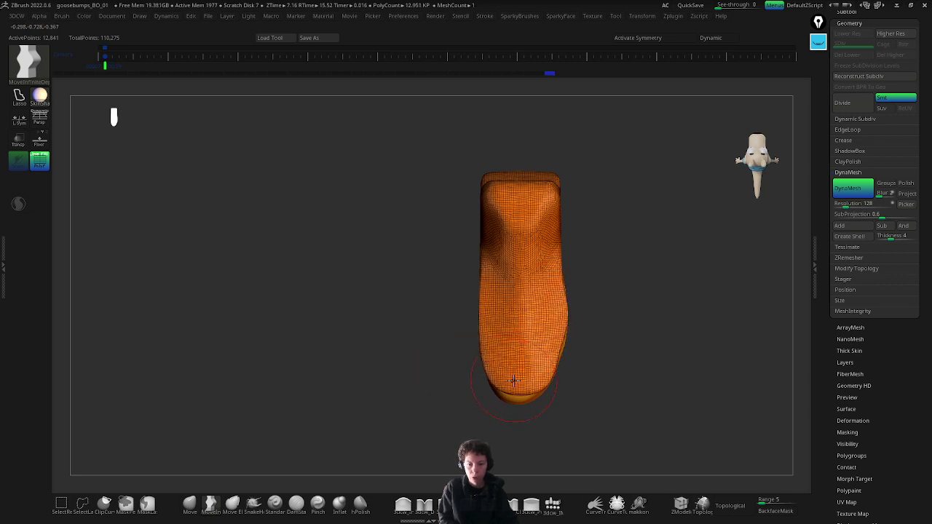
Step: With Move Elastic, pull the upper's side outward and reshape its top, checking from several angles
drag(604, 246, 598, 378)
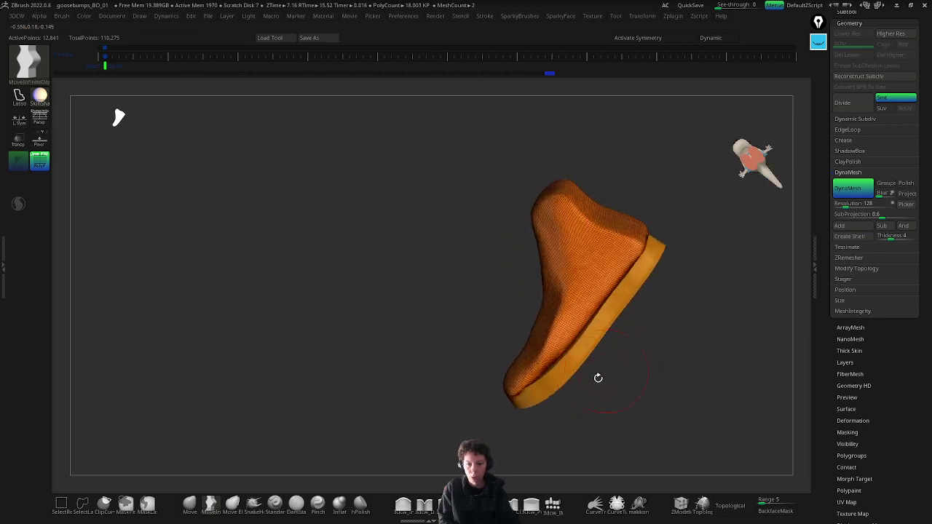
click(232, 502)
mouse_move(583, 343)
mouse_down()
mouse_move(634, 369)
mouse_move(561, 343)
mouse_move(569, 340)
mouse_move(597, 394)
mouse_move(616, 391)
mouse_move(590, 364)
mouse_move(650, 360)
mouse_up()
drag(711, 164, 548, 295)
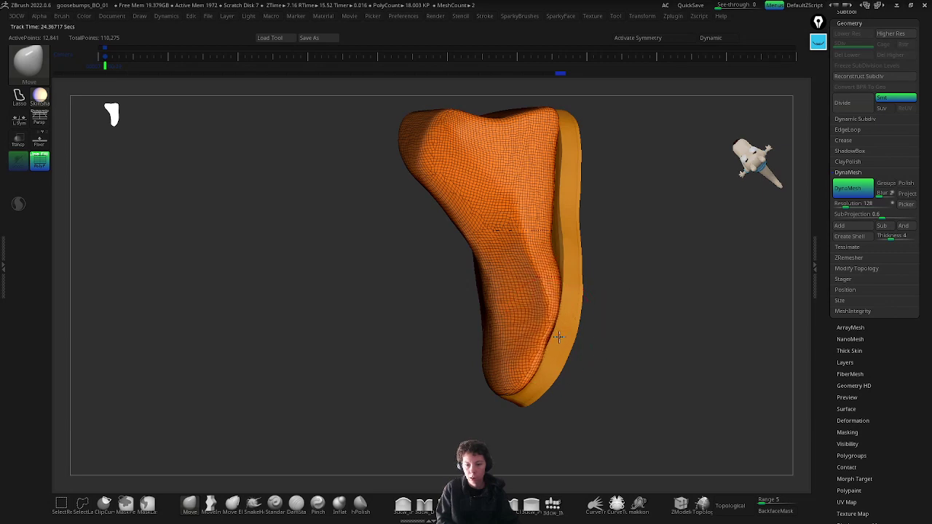
drag(559, 337, 608, 270)
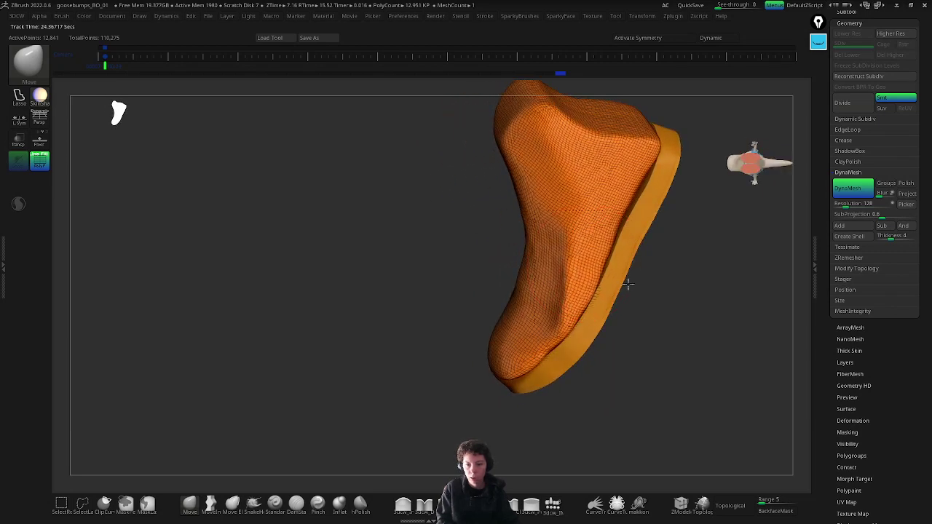
mouse_move(633, 204)
mouse_down()
mouse_move(657, 189)
mouse_move(657, 177)
mouse_move(615, 338)
mouse_up()
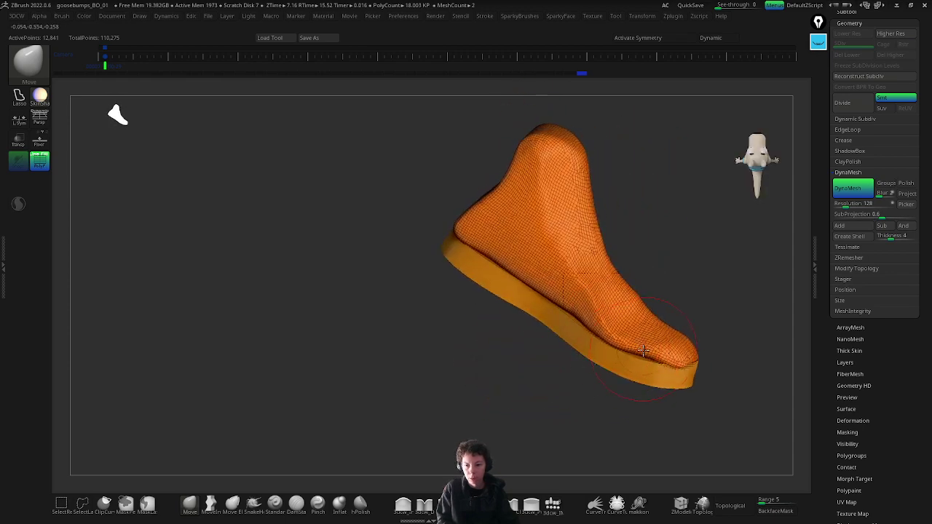
right_drag(641, 357, 581, 331)
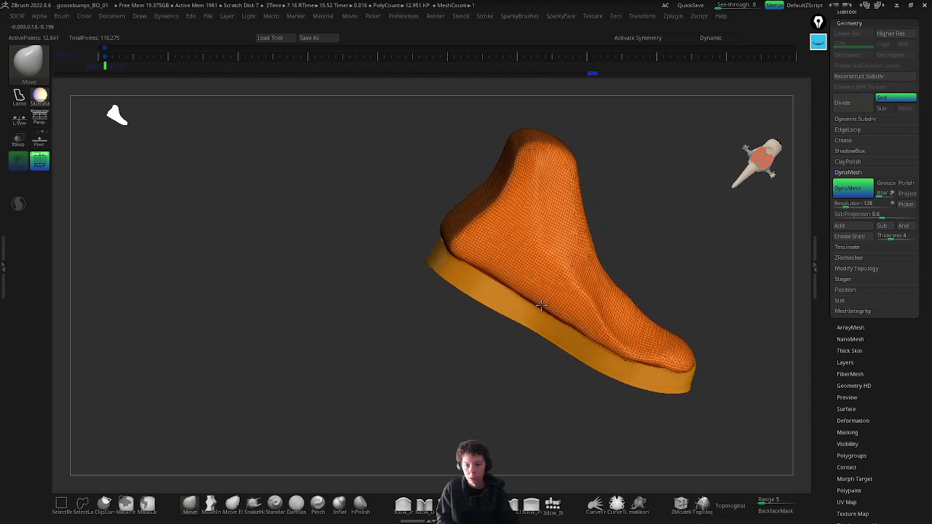
right_drag(541, 305, 657, 300)
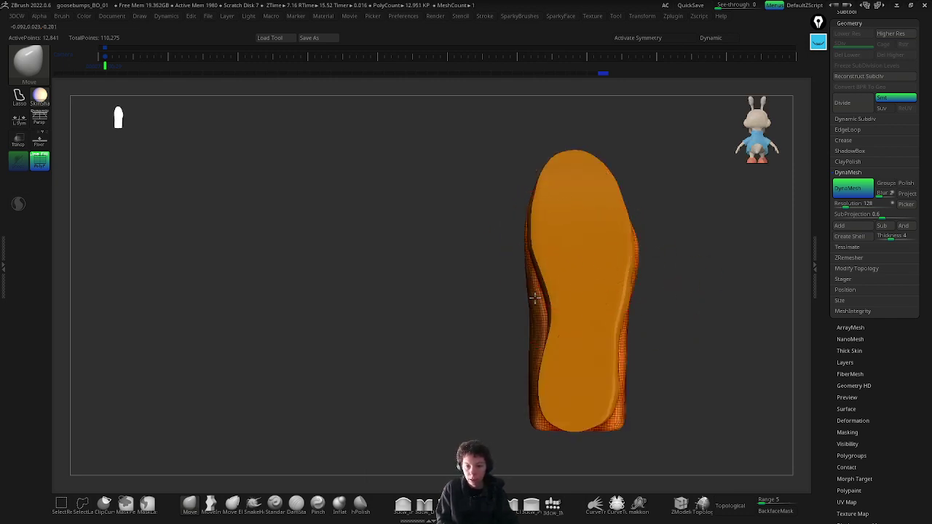
Step: Push the upper's left and right edges along the sole, bulge the heel, and fill its back hollow
drag(535, 297, 539, 310)
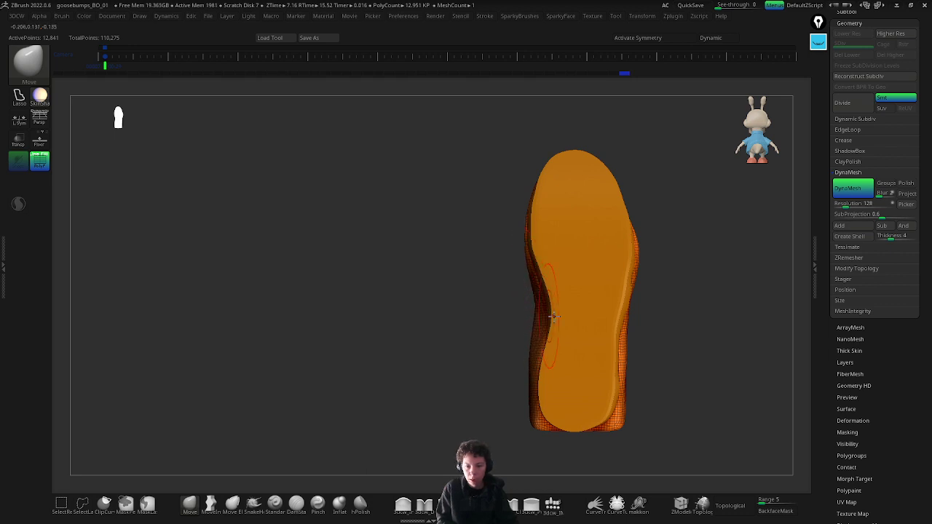
drag(638, 260, 635, 254)
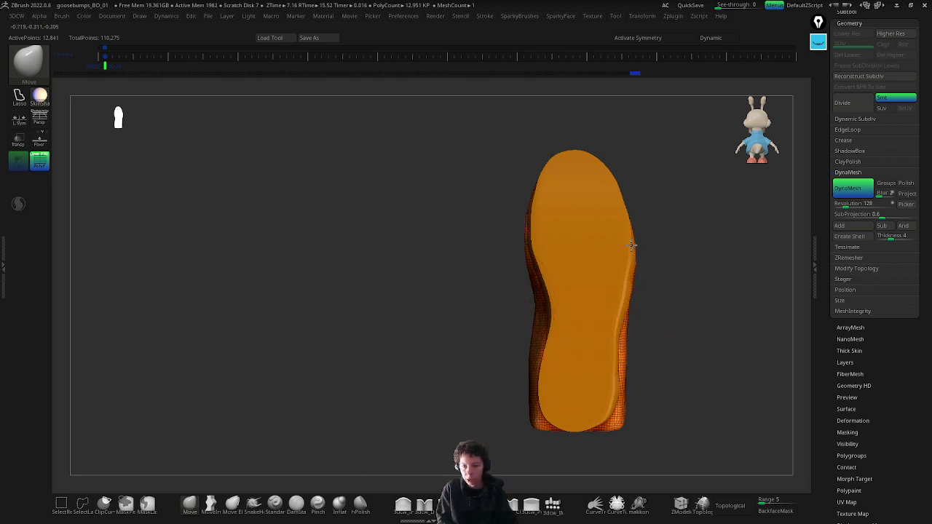
drag(623, 339, 621, 342)
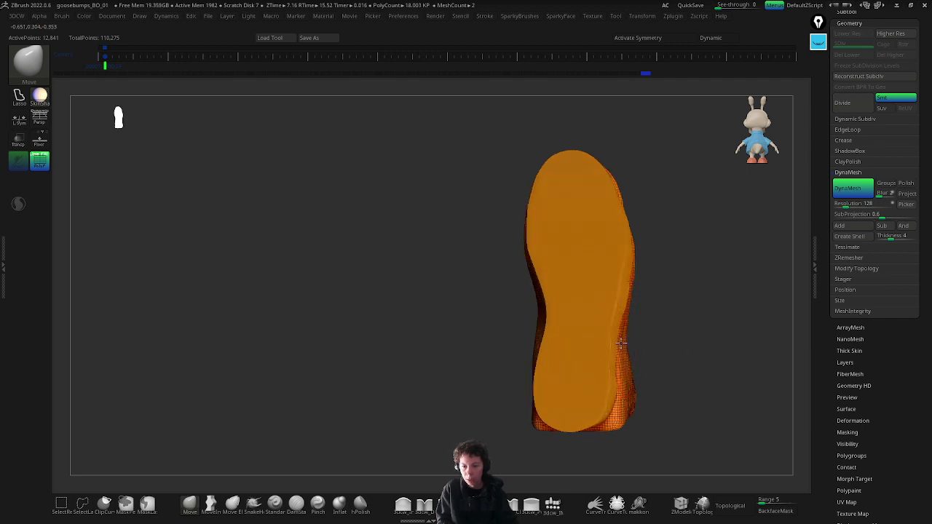
drag(650, 276, 549, 394)
mouse_move(687, 364)
mouse_down()
mouse_move(680, 357)
mouse_move(544, 397)
mouse_up()
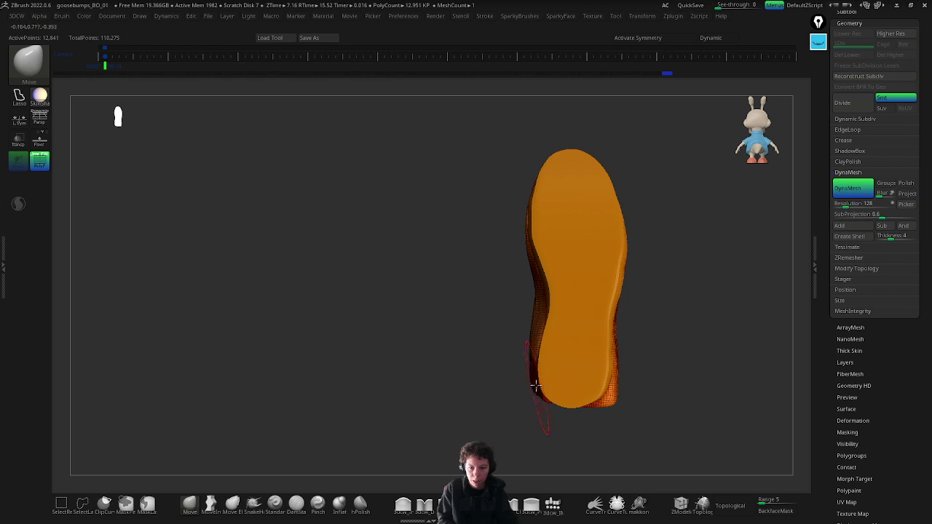
drag(671, 328, 620, 317)
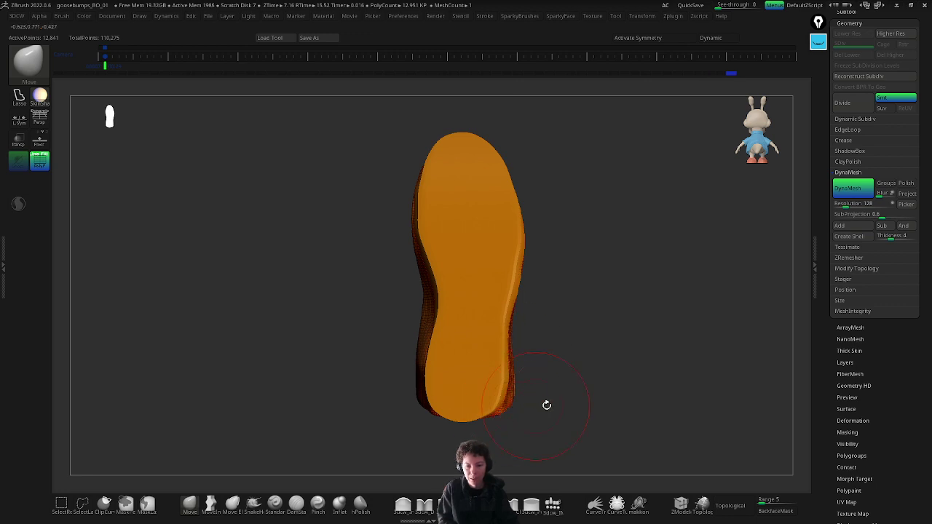
drag(547, 405, 593, 296)
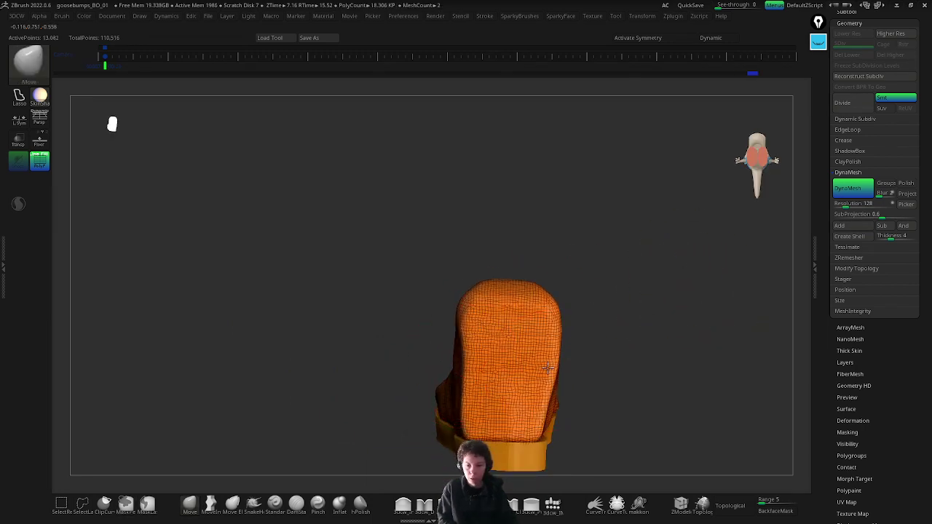
right_drag(522, 395, 516, 374)
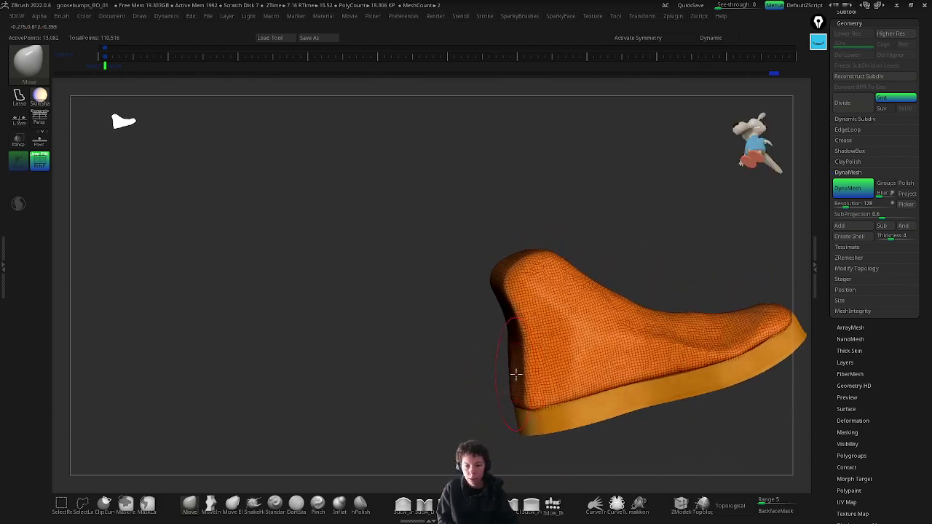
drag(516, 374, 515, 325)
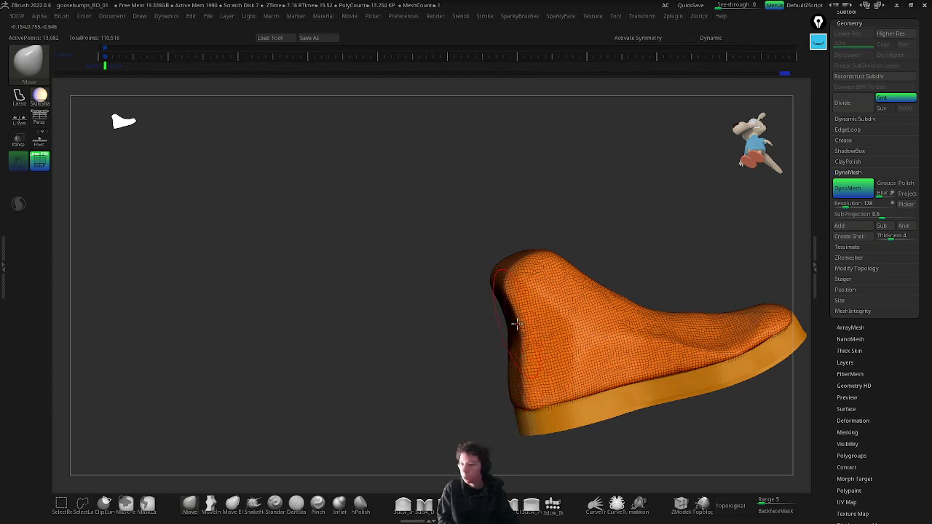
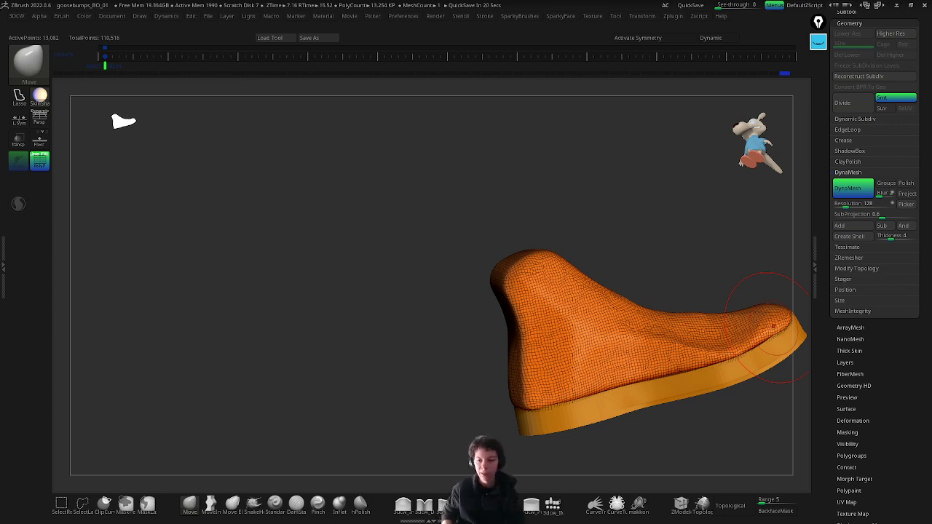
Step: Orbit the foot to inspect the toe and sole edge, smoothing the upper there
mouse_move(677, 233)
mouse_down()
mouse_move(672, 260)
mouse_move(689, 253)
mouse_move(560, 241)
mouse_move(466, 364)
mouse_move(481, 373)
mouse_move(469, 375)
mouse_move(485, 335)
mouse_up()
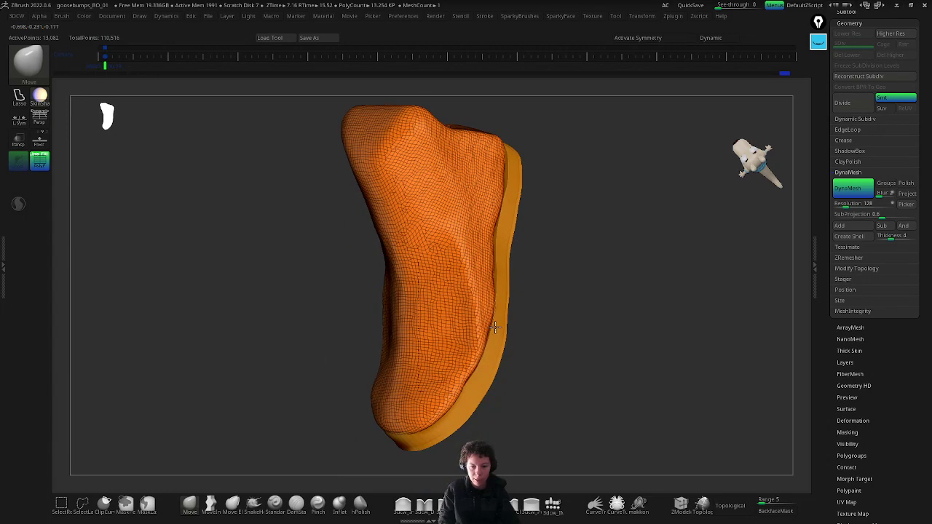
mouse_move(503, 297)
mouse_down()
mouse_move(493, 308)
mouse_move(536, 277)
mouse_up()
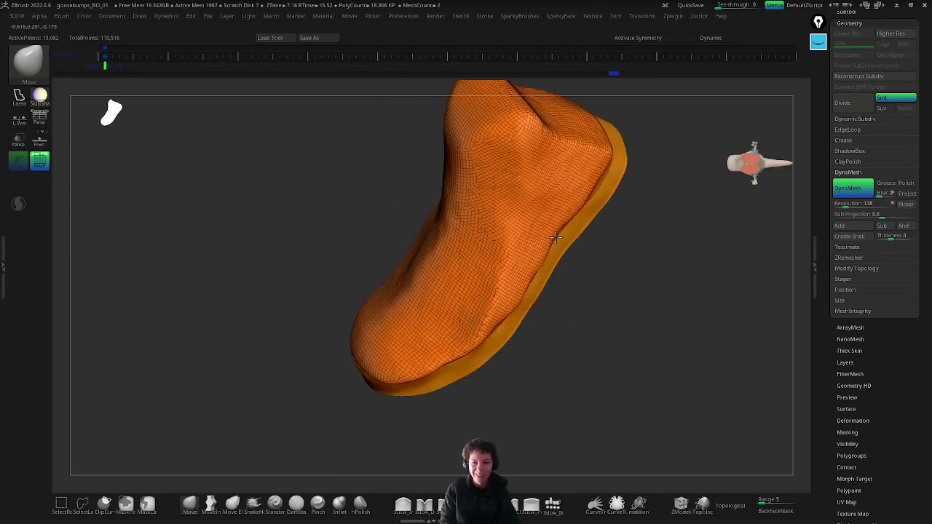
drag(527, 310, 511, 253)
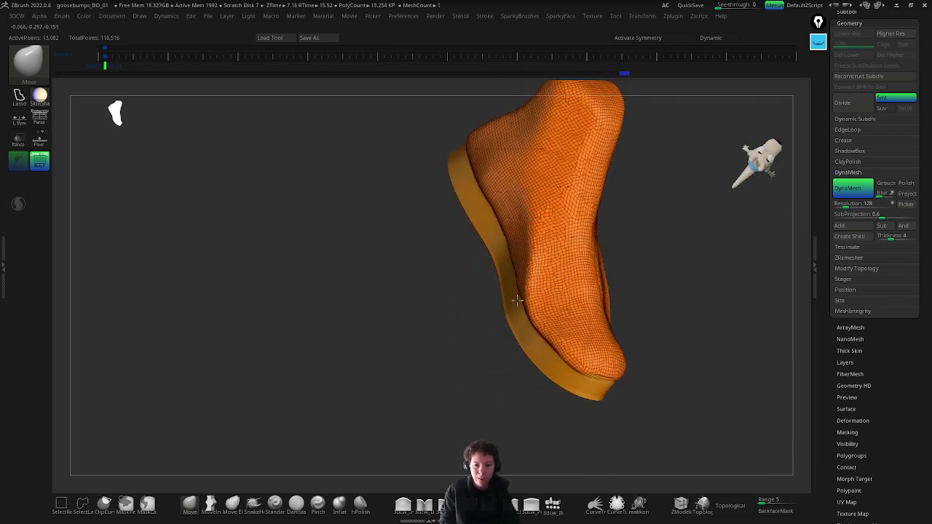
drag(516, 300, 520, 346)
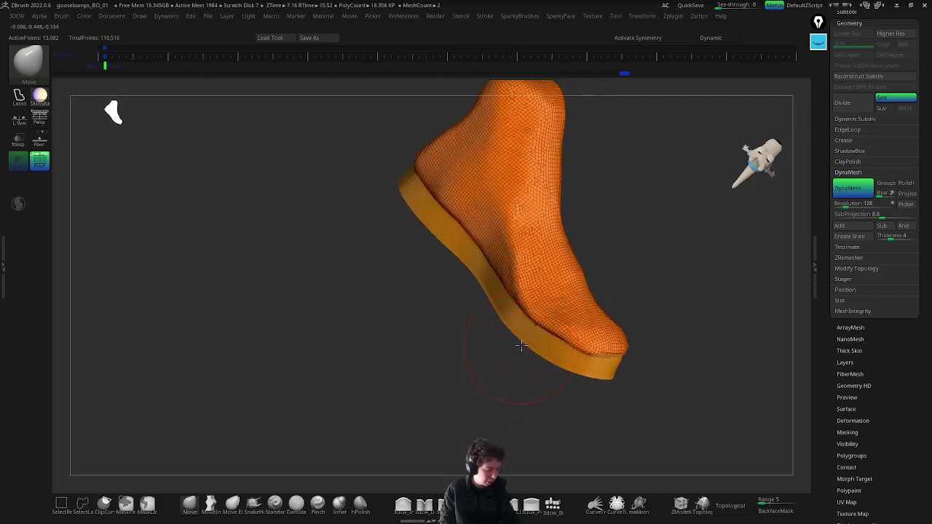
key(shift)
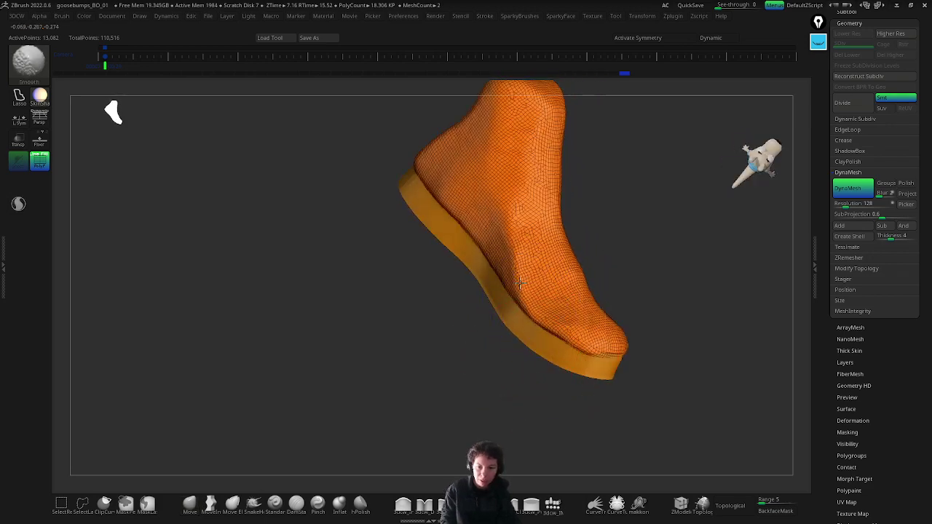
mouse_move(556, 390)
mouse_down()
mouse_move(588, 356)
mouse_move(547, 360)
mouse_move(559, 290)
mouse_up()
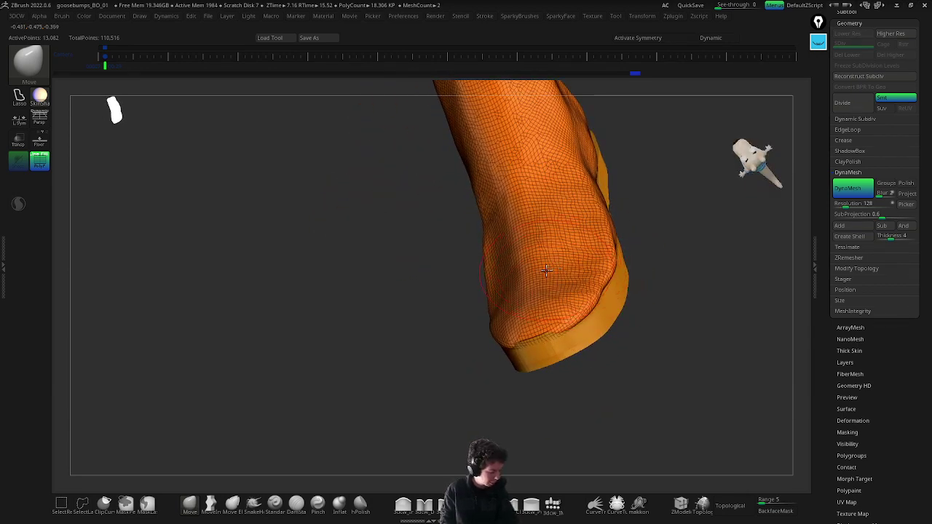
key(space)
key(shift)
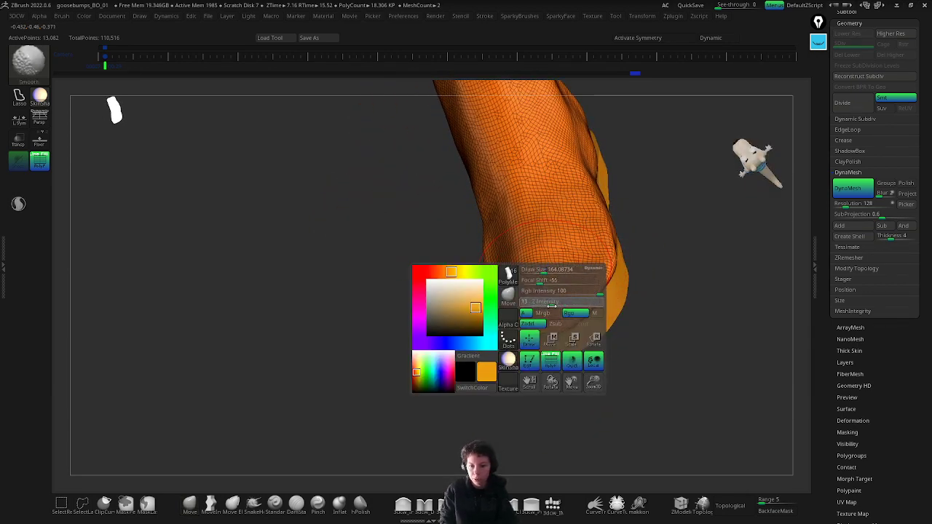
drag(557, 304, 491, 290)
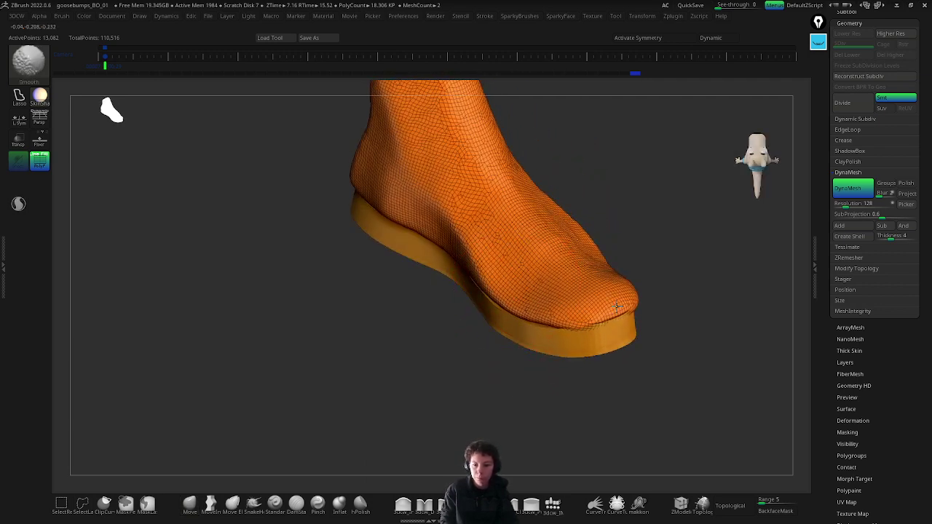
Step: Smooth the toe front and the seam along the sole from several angles
drag(579, 324, 466, 318)
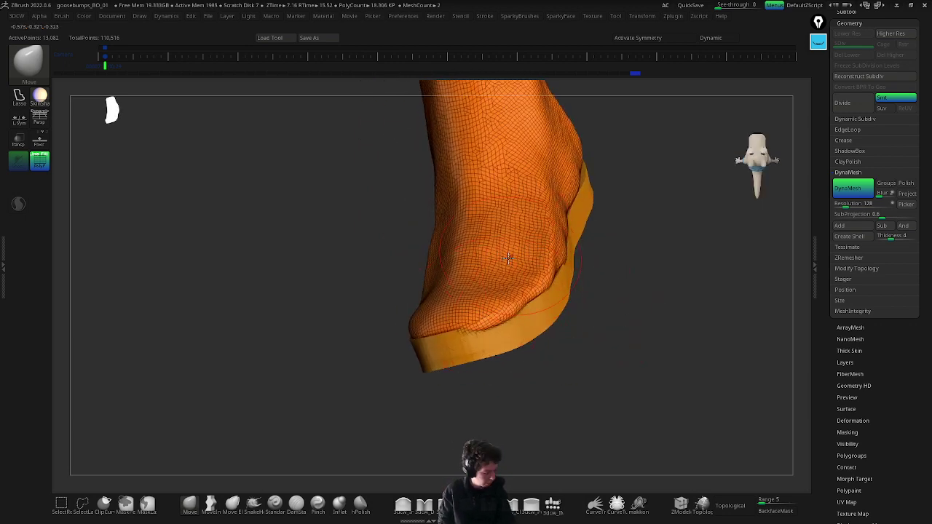
key(shift)
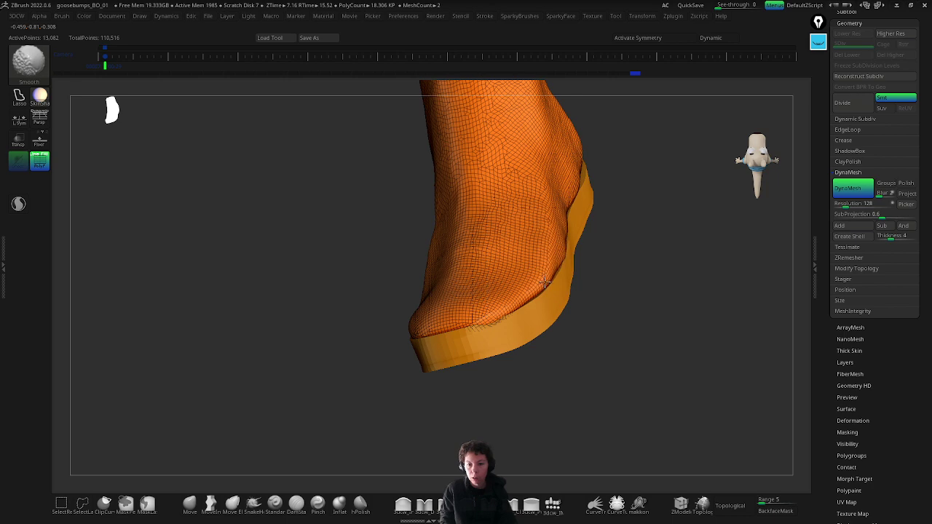
mouse_move(537, 354)
mouse_down()
mouse_move(575, 285)
mouse_move(566, 278)
mouse_move(608, 294)
mouse_move(658, 272)
mouse_move(626, 260)
mouse_up()
key(shift)
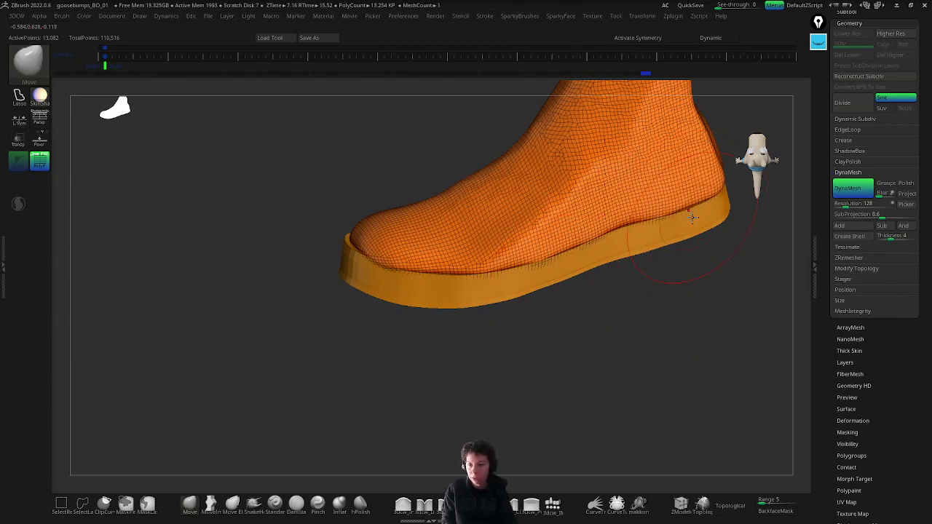
drag(693, 217, 596, 222)
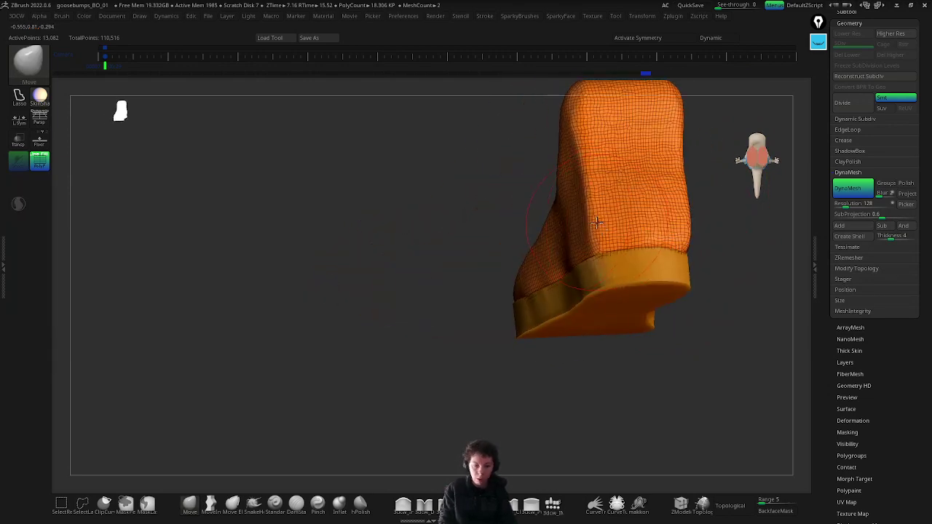
key(shift)
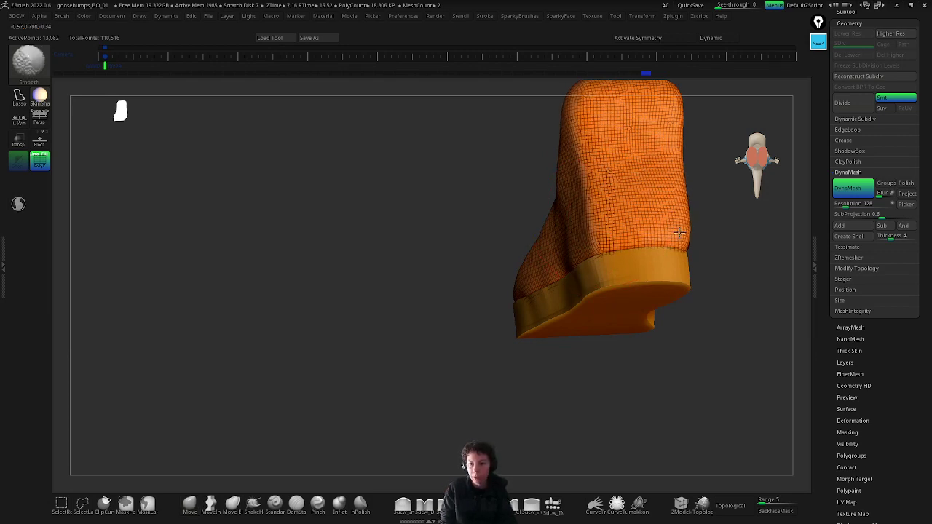
mouse_move(670, 246)
mouse_down()
mouse_move(333, 369)
mouse_move(328, 324)
mouse_up()
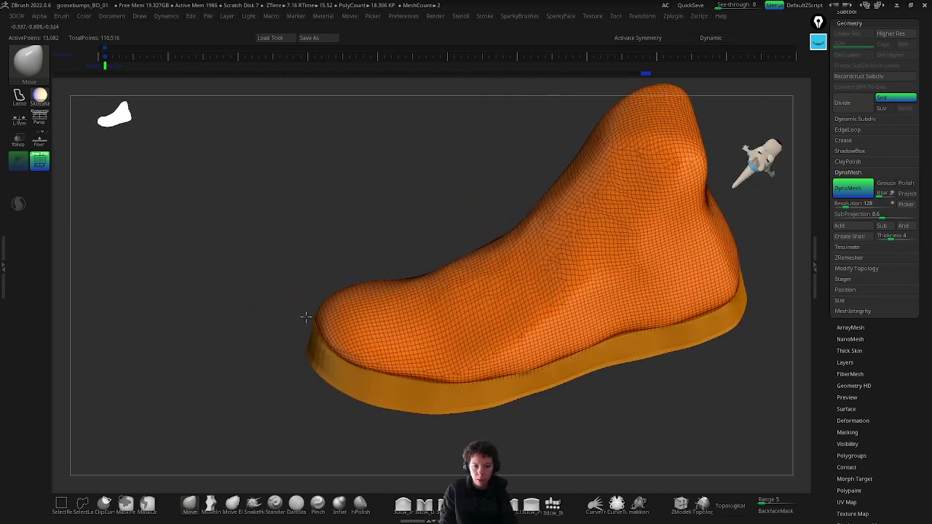
drag(384, 348, 427, 362)
drag(407, 433, 330, 381)
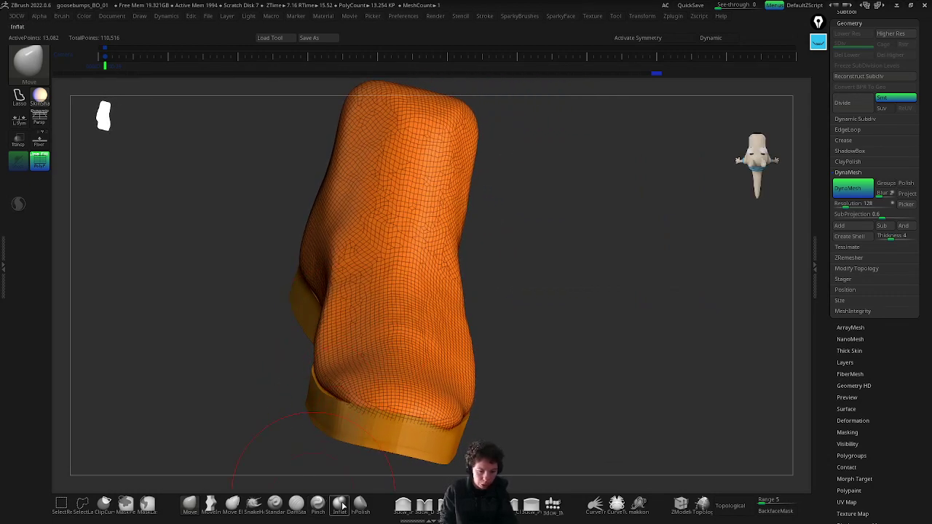
Step: Enable BackfaceMask and smooth the upper over the instep, checking side and end views
click(777, 511)
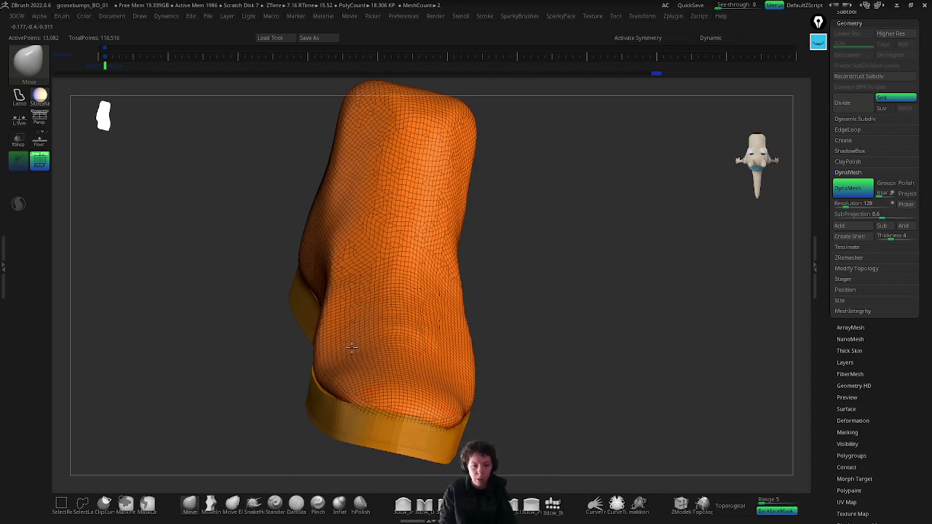
right_drag(344, 331, 371, 340)
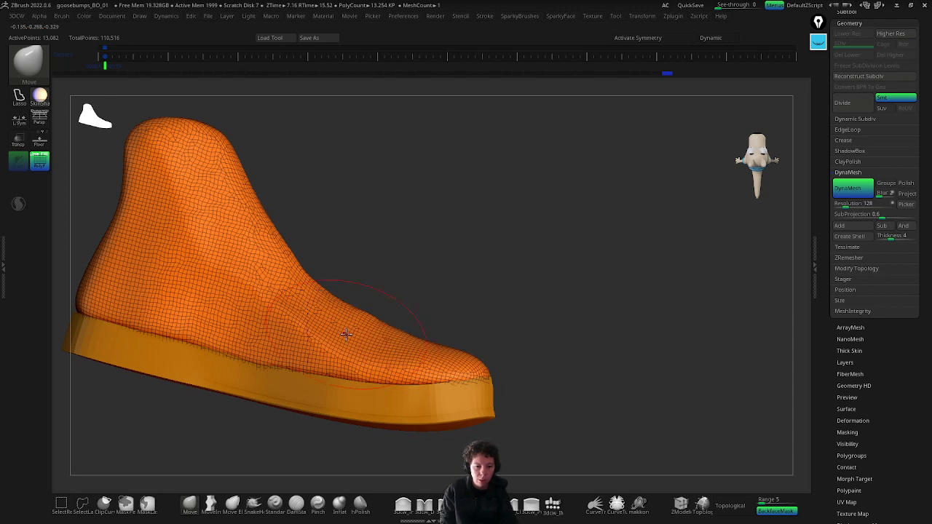
mouse_move(345, 334)
shift+mouse_down()
mouse_move(307, 311)
mouse_move(319, 329)
mouse_move(370, 346)
mouse_move(406, 343)
shift+mouse_up()
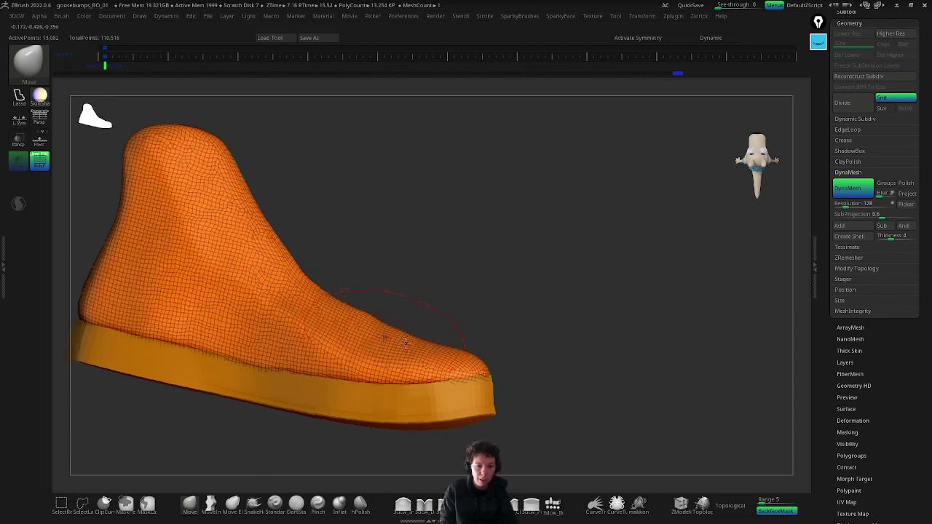
right_drag(406, 343, 409, 294)
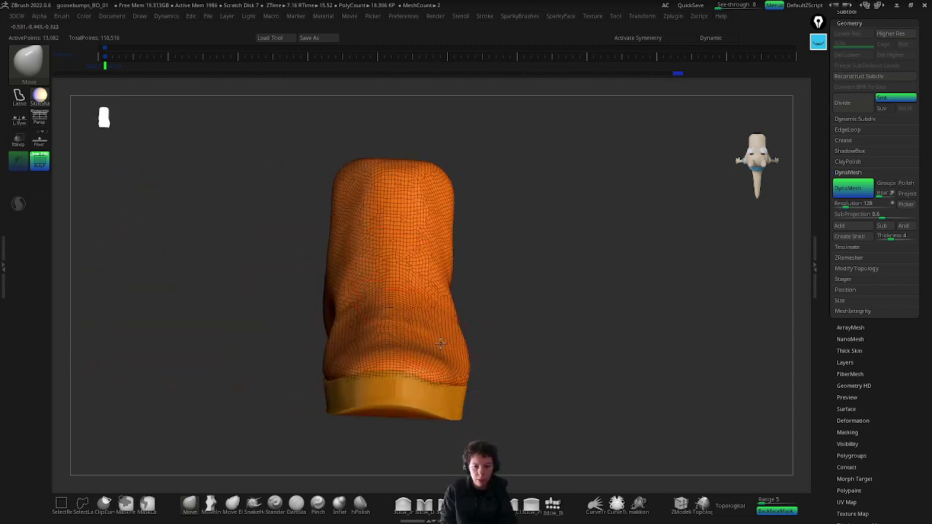
right_drag(439, 353, 413, 348)
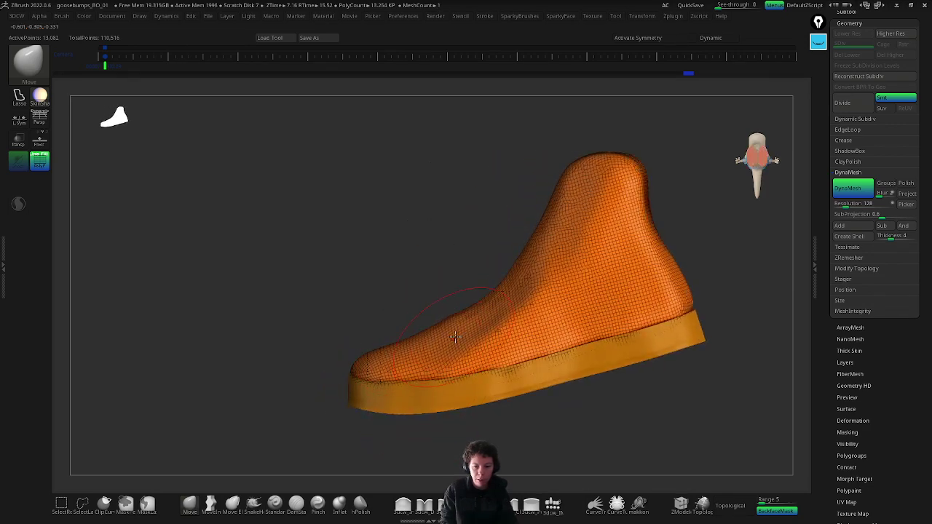
right_drag(513, 295, 583, 274)
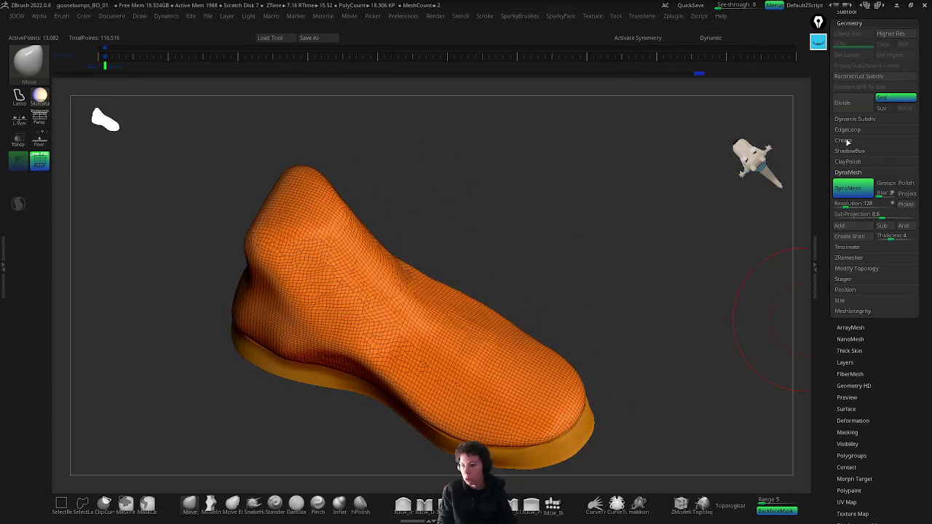
Step: Open ZRemesher settings, compare heel and sides to the sneaker photos, then disable BackfaceMask
click(849, 257)
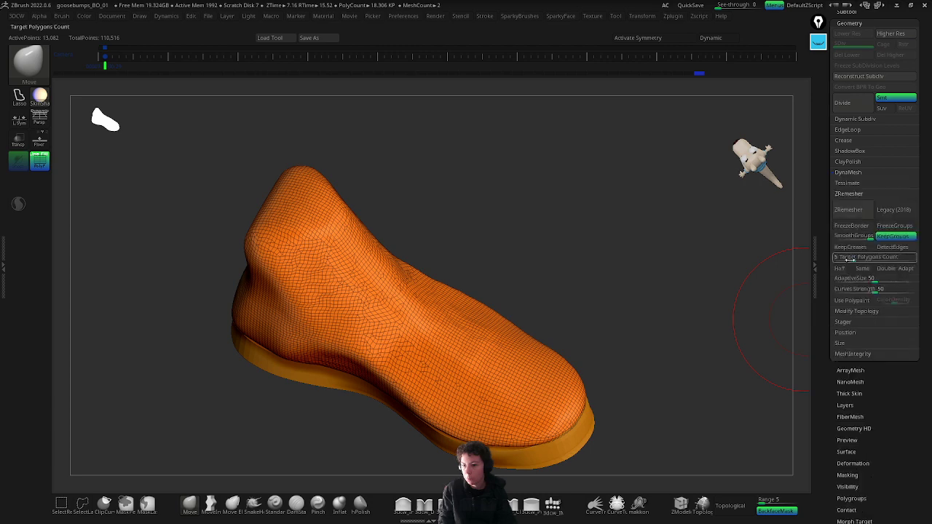
drag(757, 310, 482, 319)
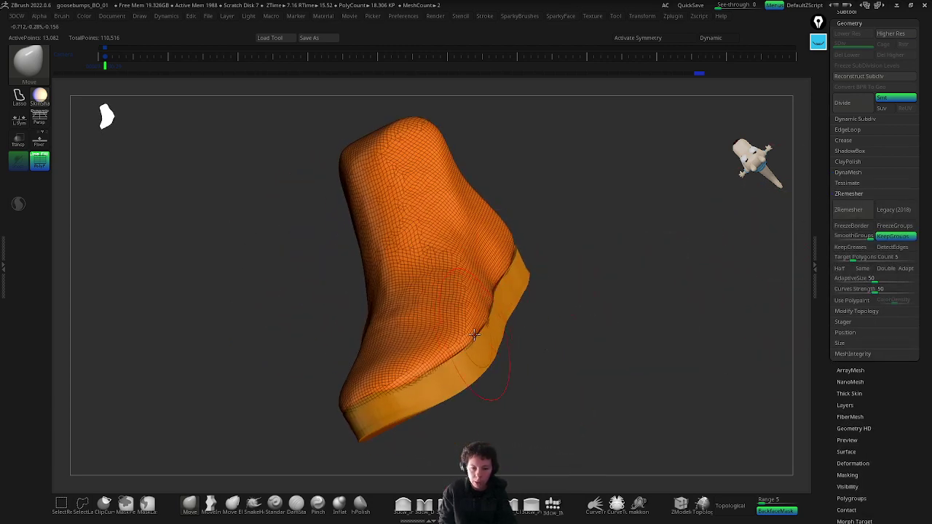
drag(473, 388, 354, 350)
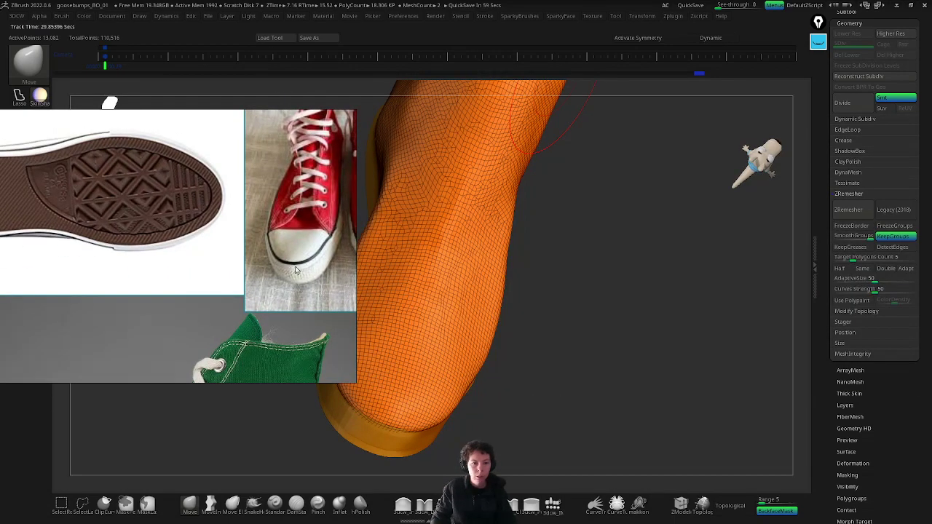
middle_drag(264, 275, 168, 298)
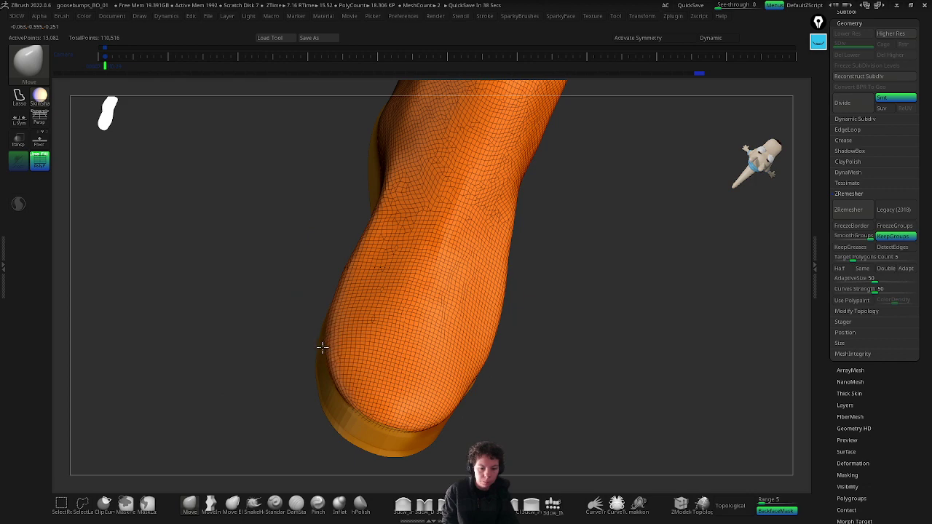
drag(321, 347, 423, 266)
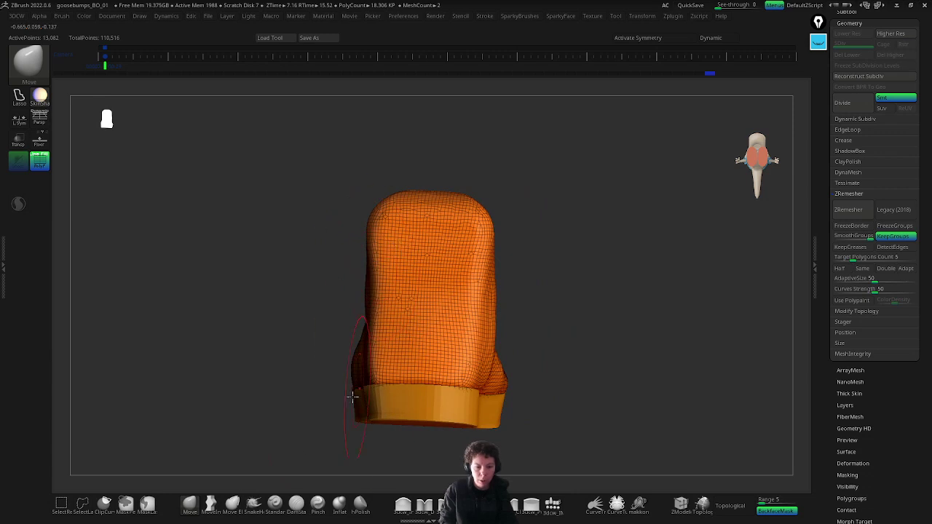
drag(352, 397, 390, 234)
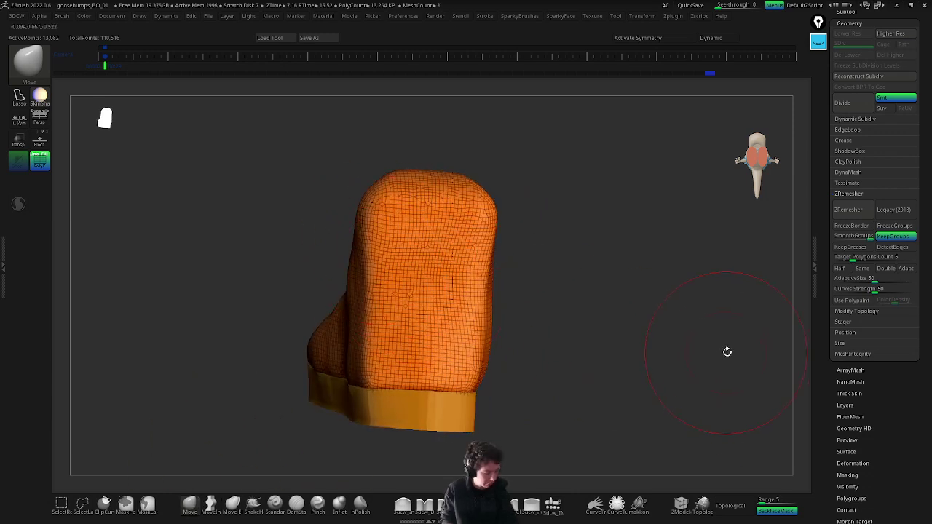
click(776, 510)
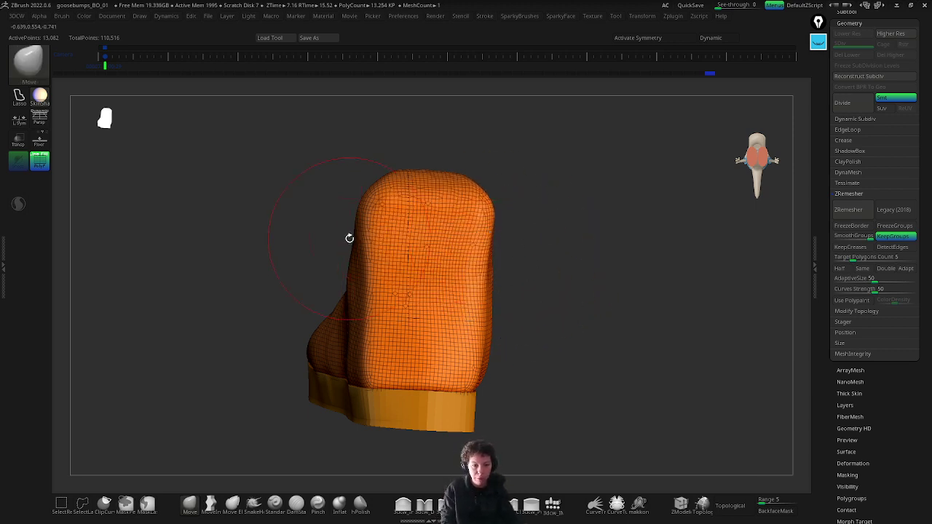
Step: Reshape the lower front of the foot mesh and soften its nose edge
mouse_move(353, 240)
mouse_down()
mouse_move(394, 230)
mouse_move(376, 313)
mouse_up()
right_drag(377, 313, 469, 364)
mouse_move(457, 360)
mouse_down()
mouse_move(375, 387)
mouse_move(390, 386)
mouse_move(370, 380)
mouse_move(370, 328)
mouse_up()
mouse_move(370, 328)
right_down()
mouse_move(389, 354)
mouse_move(369, 339)
right_up()
key(shift)
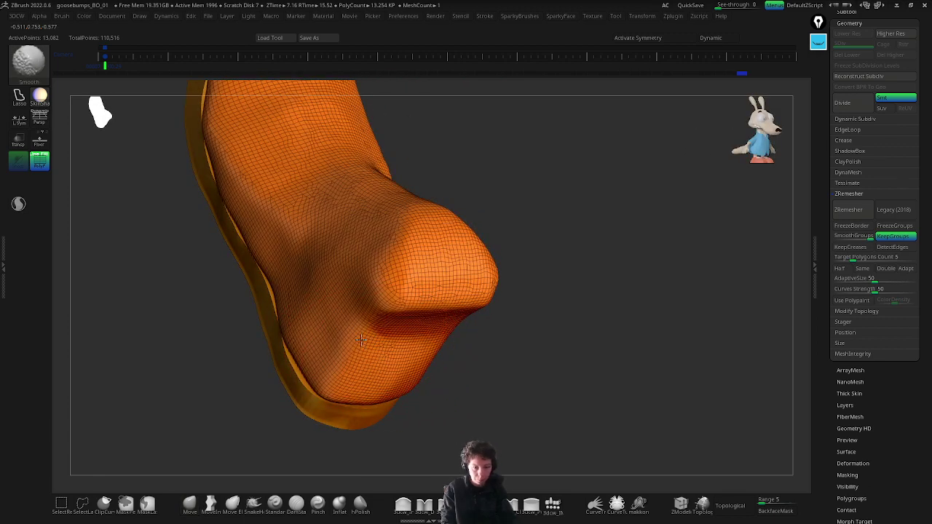
mouse_move(422, 299)
shift+mouse_down()
mouse_move(390, 308)
mouse_move(443, 306)
shift+mouse_up()
mouse_move(443, 306)
right_down()
mouse_move(390, 240)
mouse_move(450, 342)
mouse_move(430, 364)
mouse_move(437, 349)
mouse_move(466, 364)
mouse_move(448, 415)
mouse_move(431, 401)
mouse_move(412, 320)
right_up()
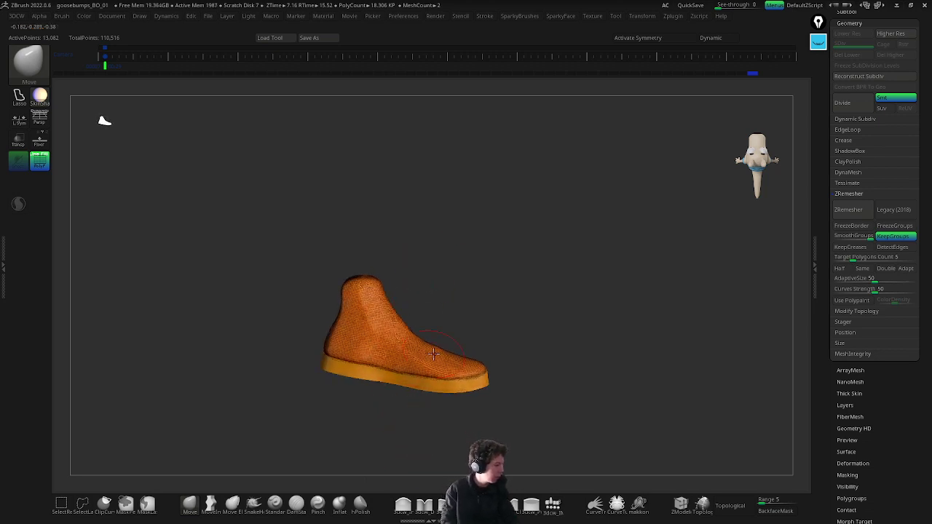
Step: Smooth the front of the foot, checking it from heel, side and top views
right_drag(386, 400, 386, 369)
drag(385, 356, 666, 190)
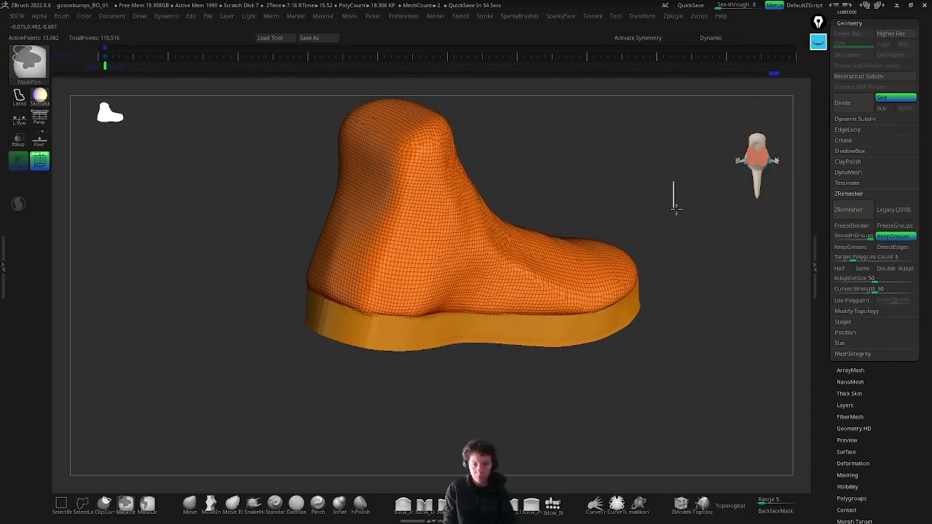
drag(620, 243, 469, 239)
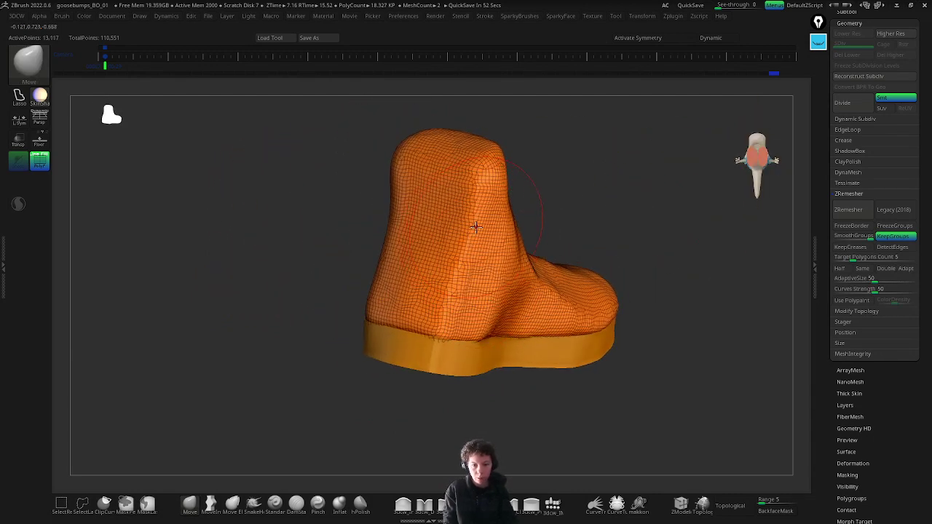
key(shift)
mouse_move(452, 281)
shift+mouse_down()
mouse_move(391, 253)
mouse_move(401, 238)
shift+mouse_up()
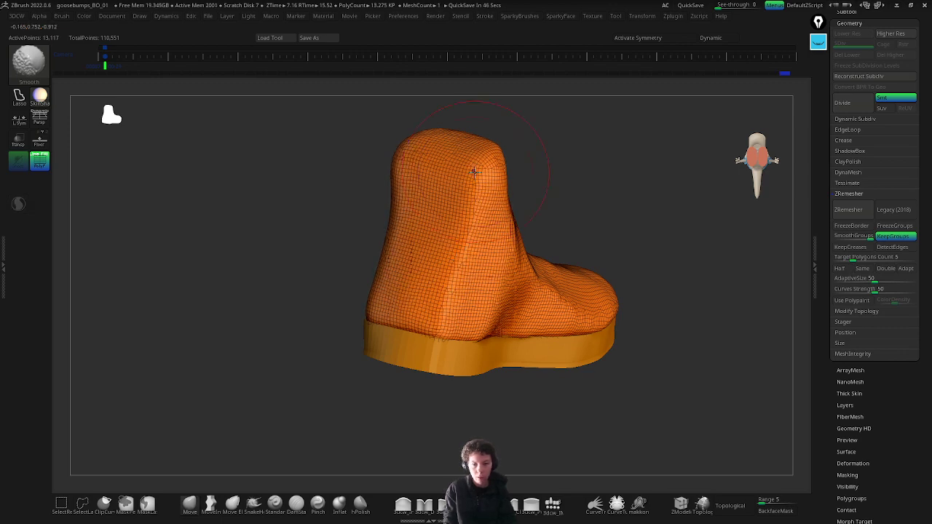
mouse_move(478, 174)
right_down()
mouse_move(529, 306)
mouse_move(467, 335)
mouse_move(489, 313)
mouse_move(504, 327)
mouse_move(549, 316)
mouse_move(523, 321)
right_up()
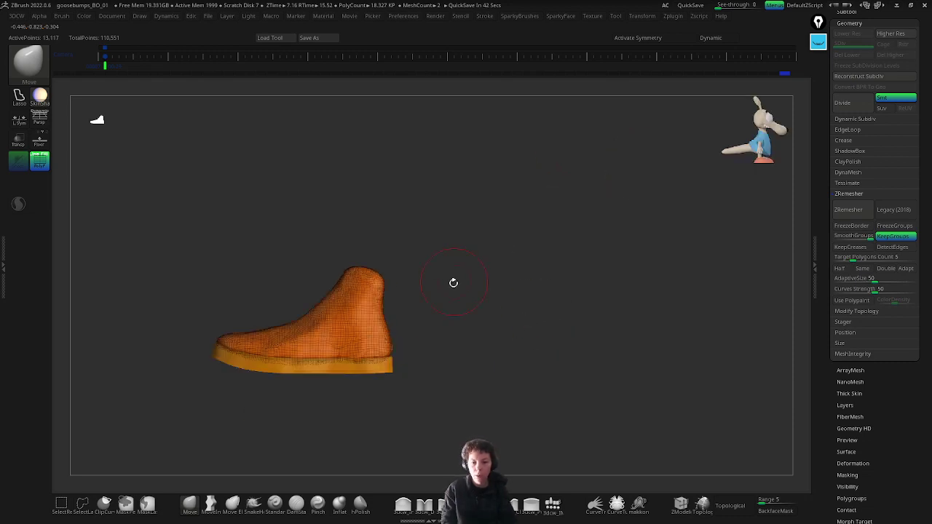
right_drag(453, 283, 552, 273)
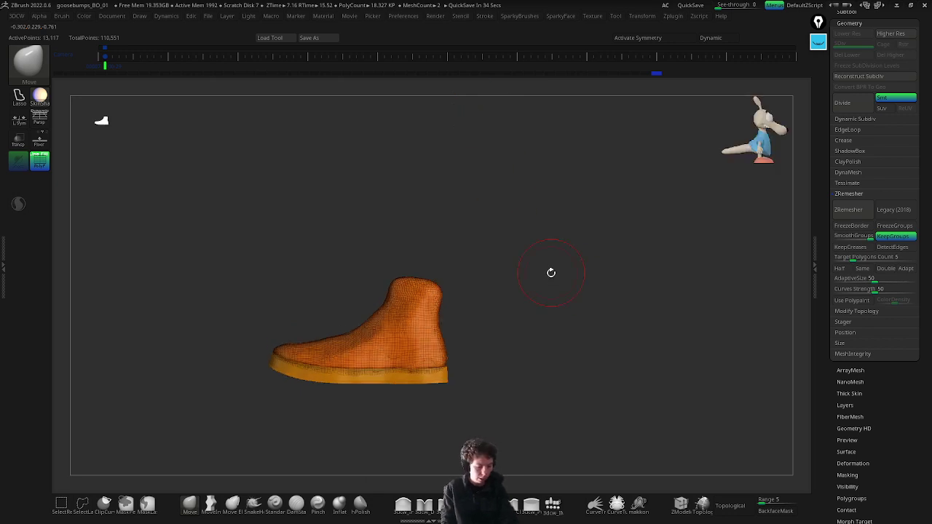
Step: Show the sneaker reference overlay, select the high-top shoe subtool and choose SelectRect
key(shift+z)
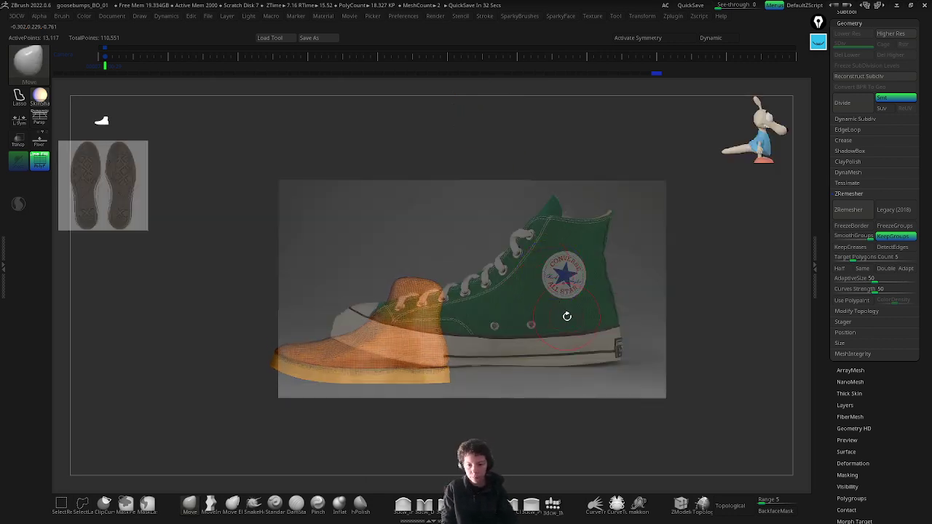
key(alt+Down)
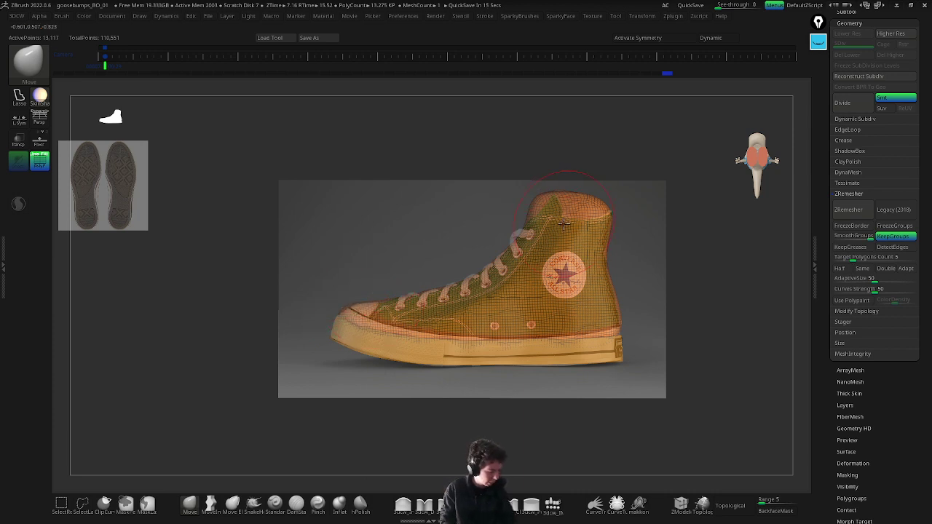
key(ctrl+shift)
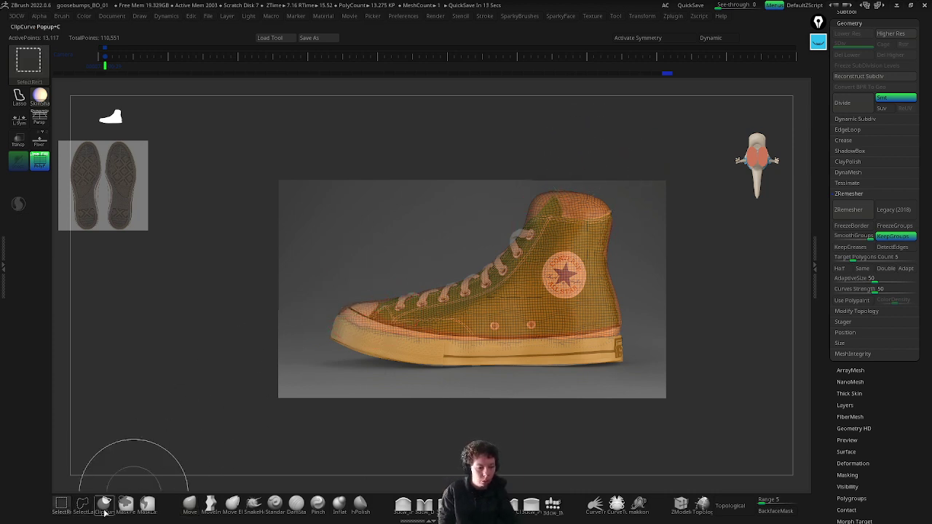
mouse_move(104, 512)
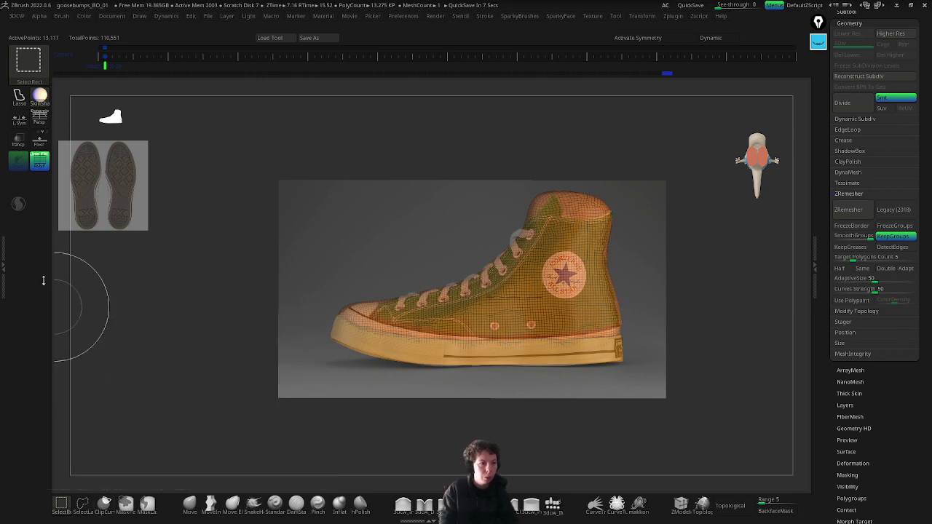
click(22, 101)
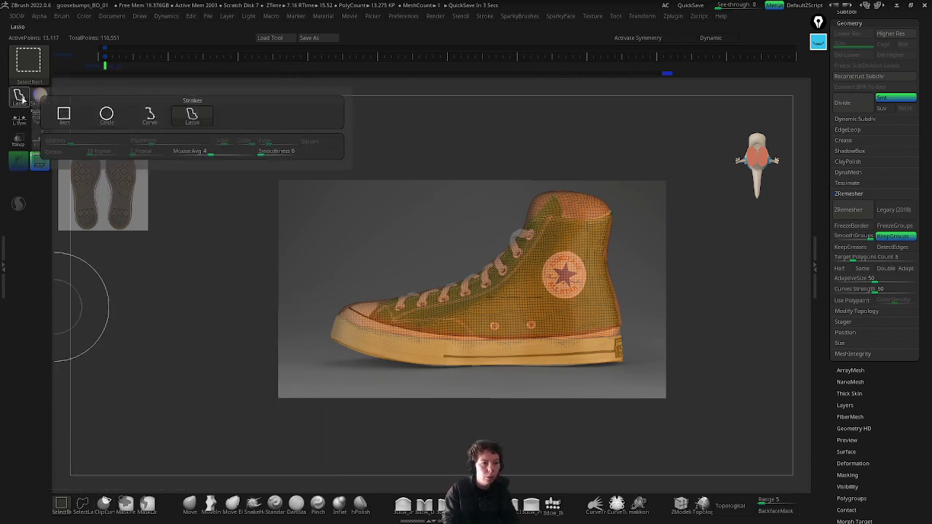
click(30, 80)
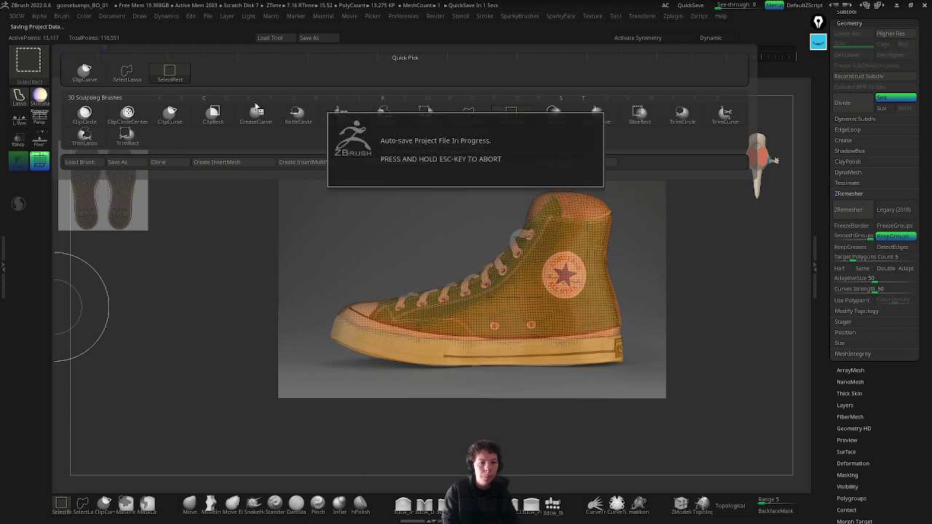
mouse_move(349, 125)
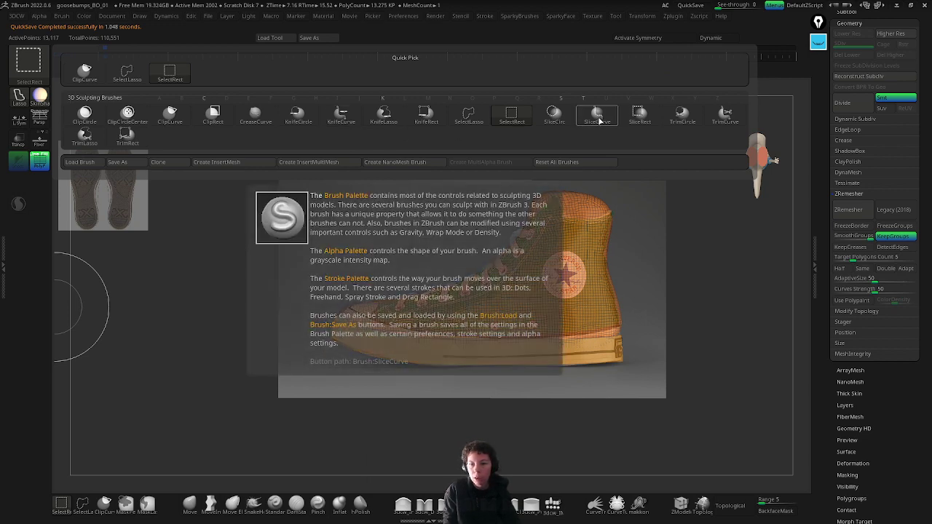
click(469, 115)
key(ctrl+shift)
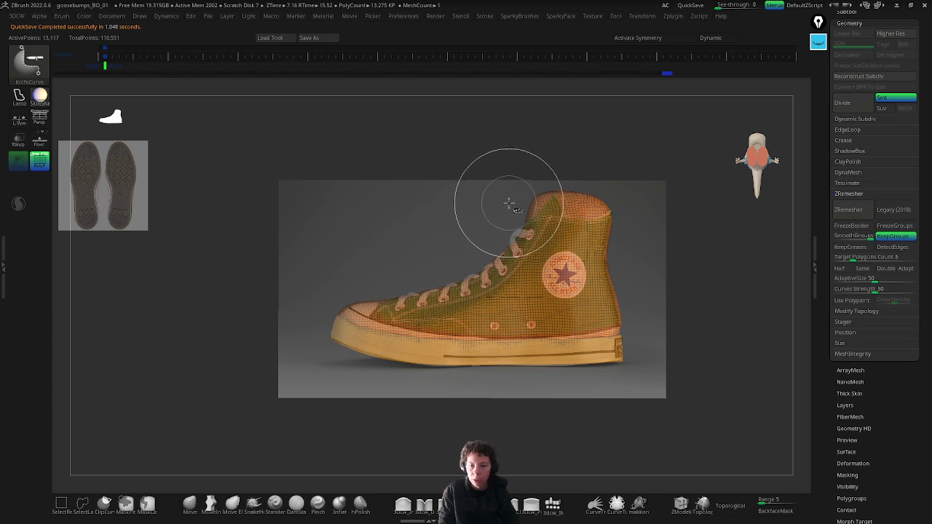
mouse_move(630, 204)
ctrl+shift+mouse_down()
mouse_move(590, 220)
mouse_move(551, 212)
mouse_move(519, 228)
ctrl+shift+mouse_up()
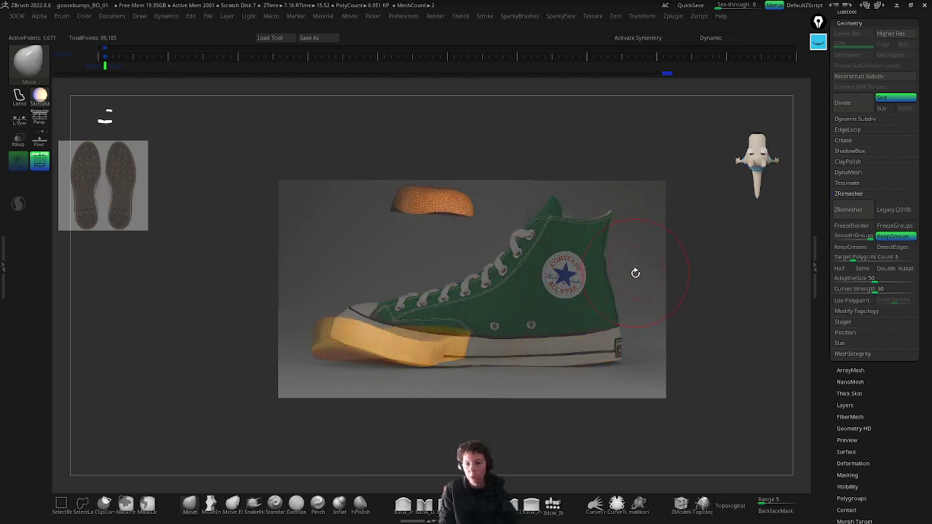
alt+click(612, 224)
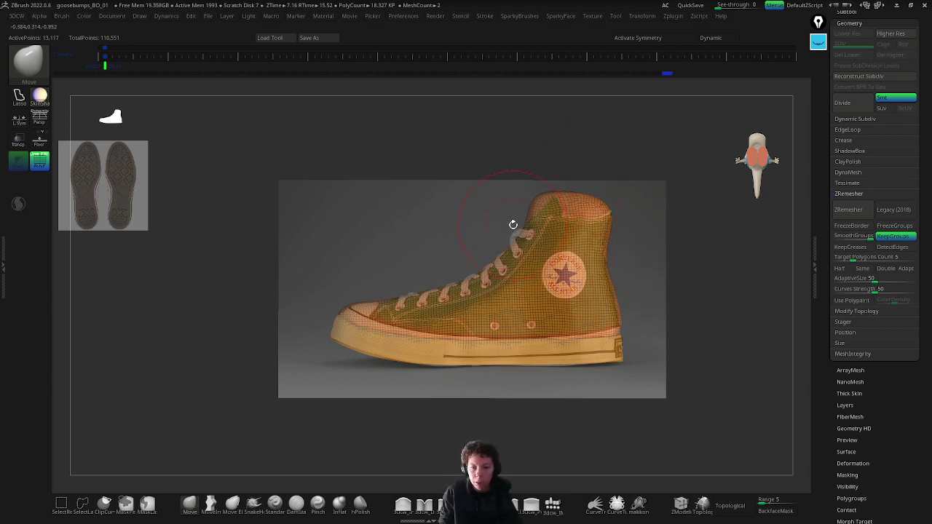
Step: Cut the high-top's top with a slanted KnifeCurve line from the laces past the collar
key(ctrl+shift)
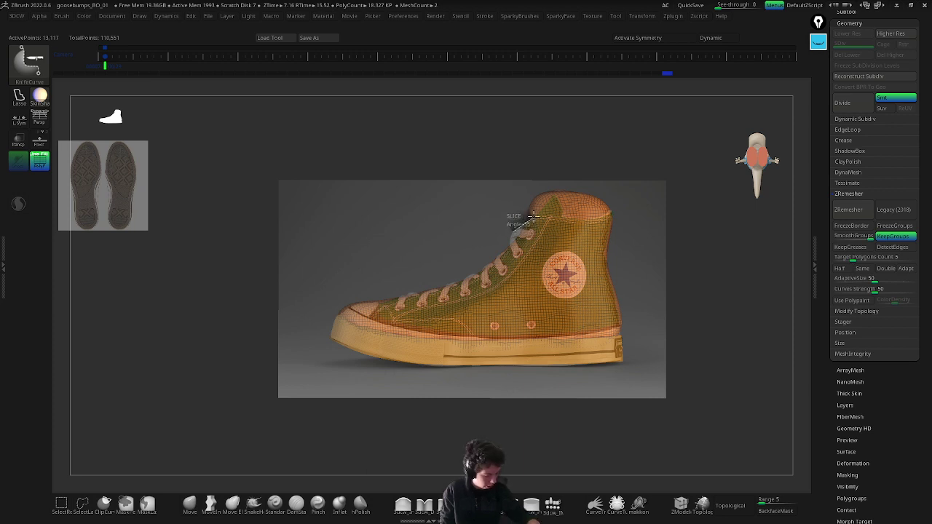
mouse_move(532, 215)
ctrl+shift+mouse_down()
mouse_move(584, 219)
mouse_move(623, 204)
ctrl+shift+mouse_up()
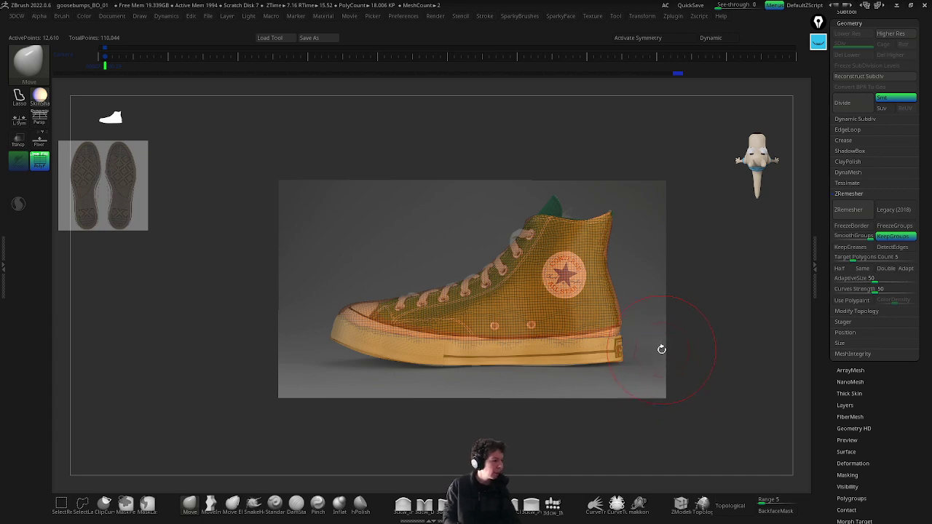
drag(662, 376, 653, 322)
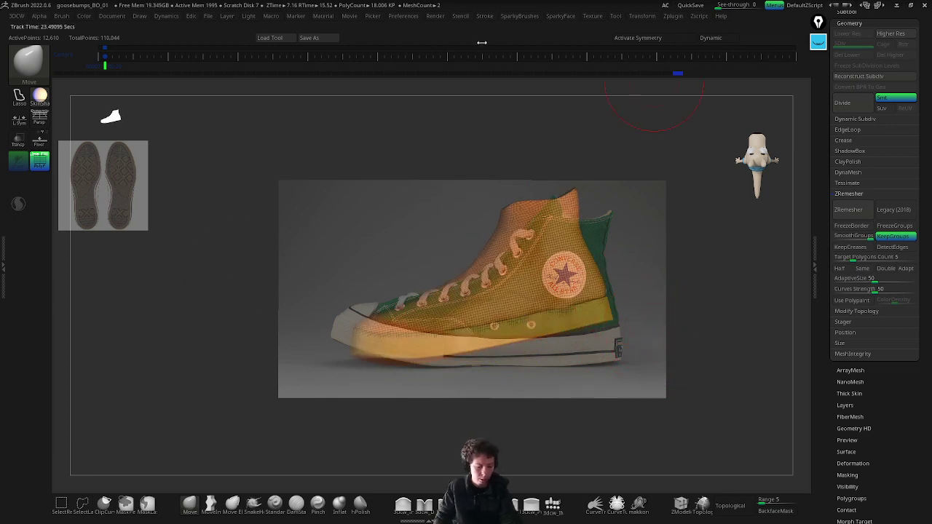
Step: Hide the references, mask the shoe upper and group it as a new green polygroup
key(ctrl)
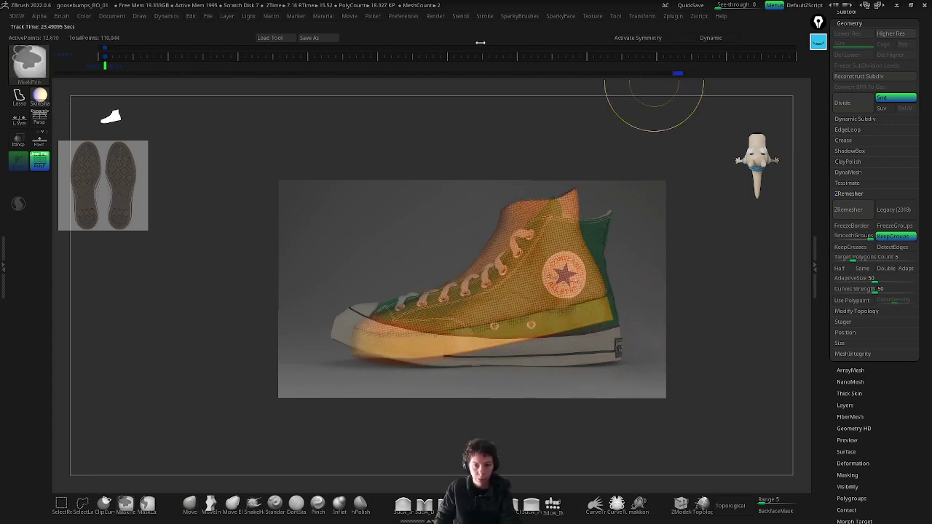
key(shift+z)
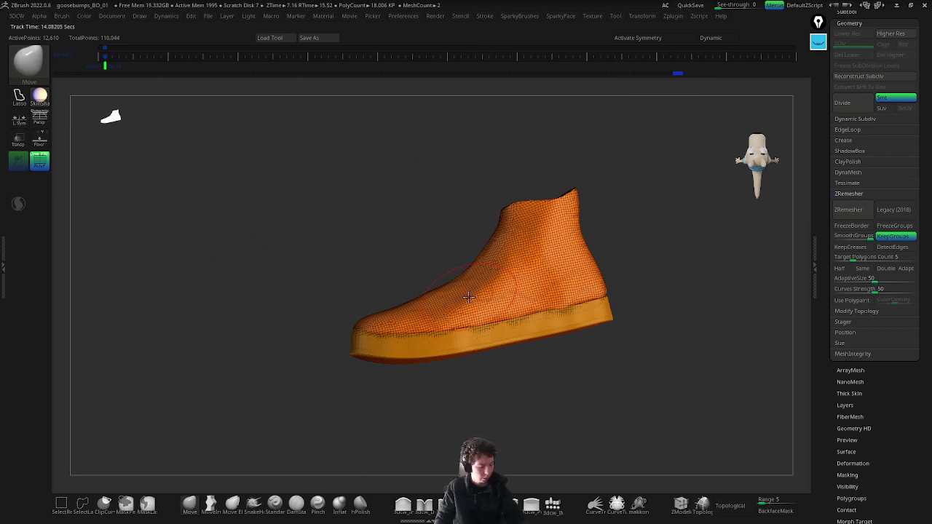
key(ctrl+w)
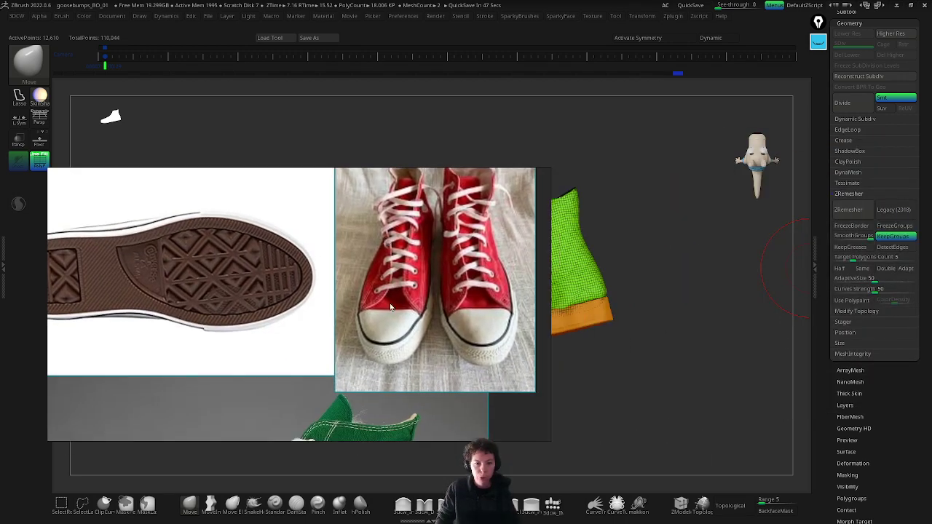
Step: Zoom out the PureRef board, shift it up, and move the window to the second monitor
scroll(313, 302, down, 3)
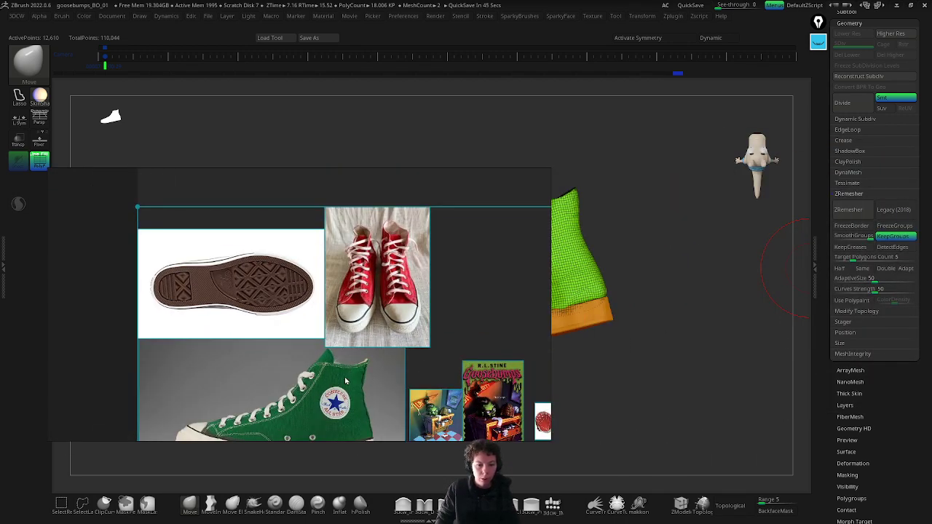
scroll(346, 381, down, 2)
drag(374, 382, 371, 341)
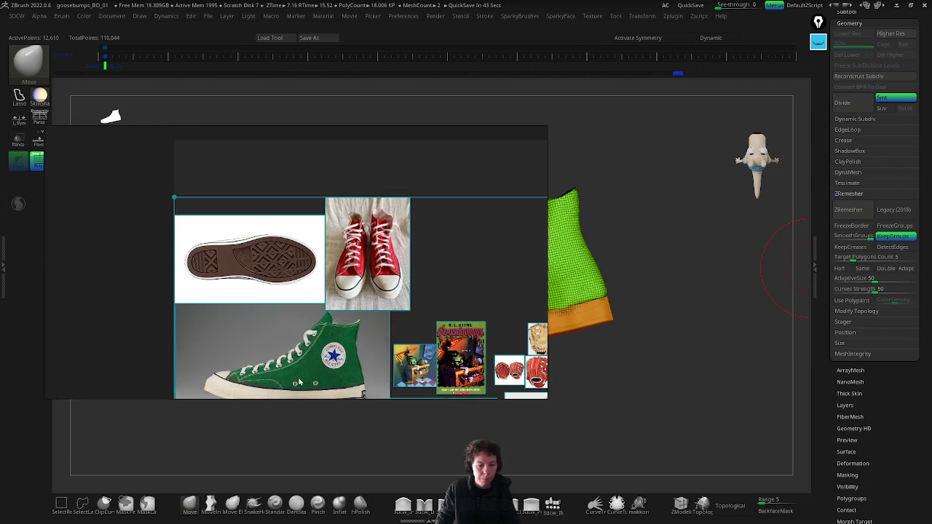
drag(152, 217, 931, 219)
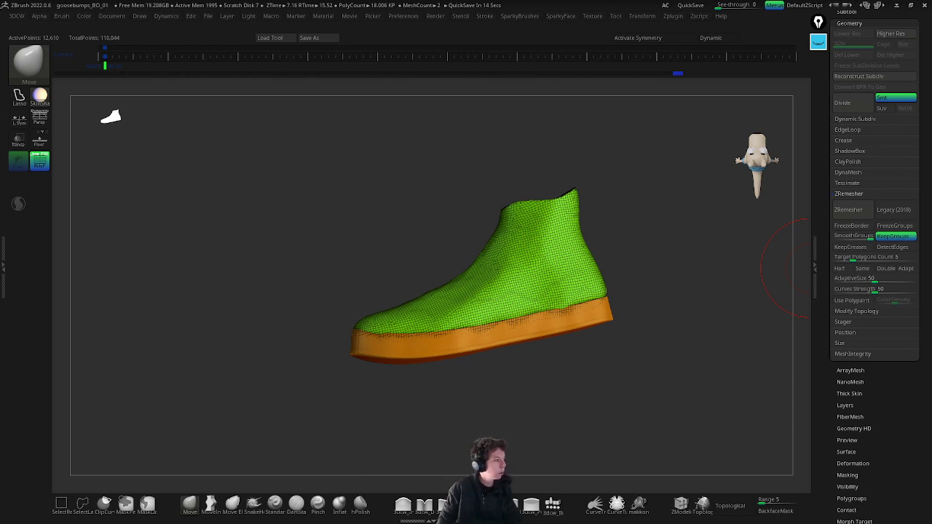
Step: Change the Chrome image search from '90s converse top' to '90s converse front'
key(alt+Tab)
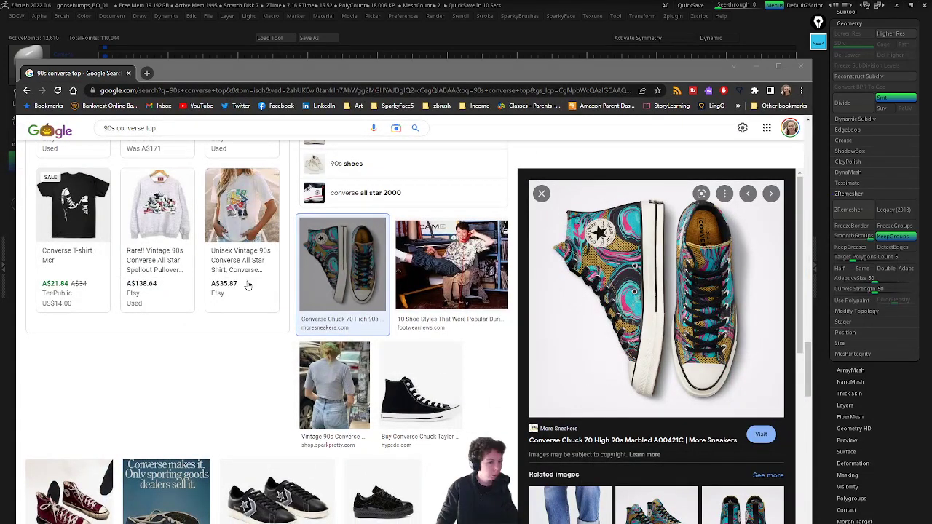
double_click(149, 128)
text(front)
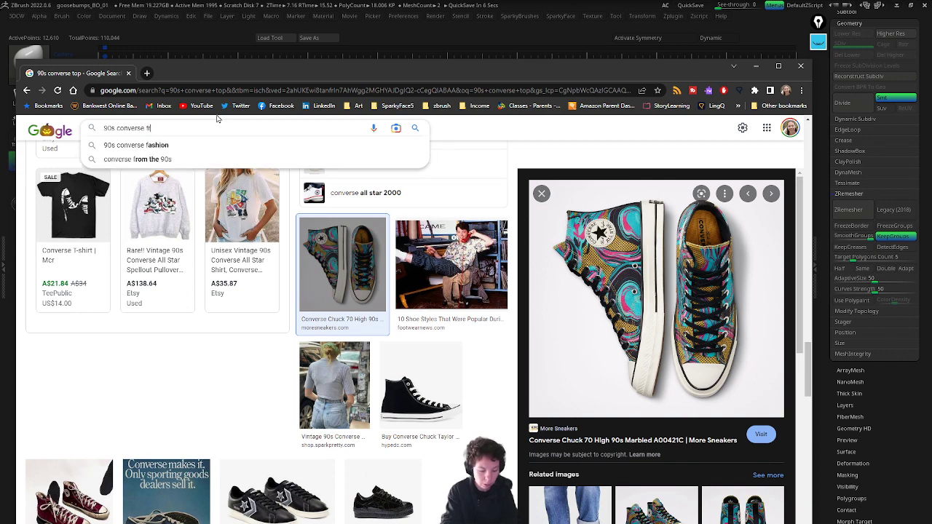
key(Return)
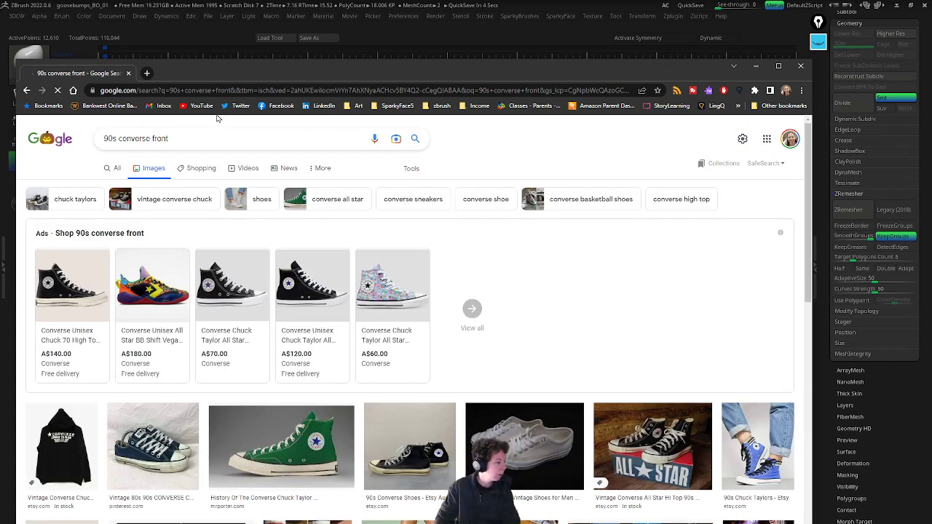
Step: Preview the black Converse Chuck Taylor from the results and bring up its image menu
scroll(327, 333, down, 3)
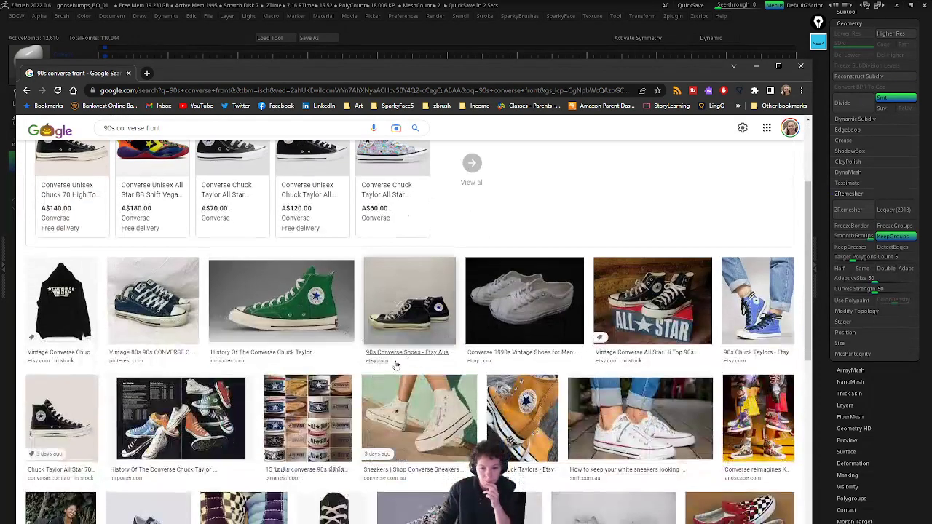
scroll(408, 342, down, 2)
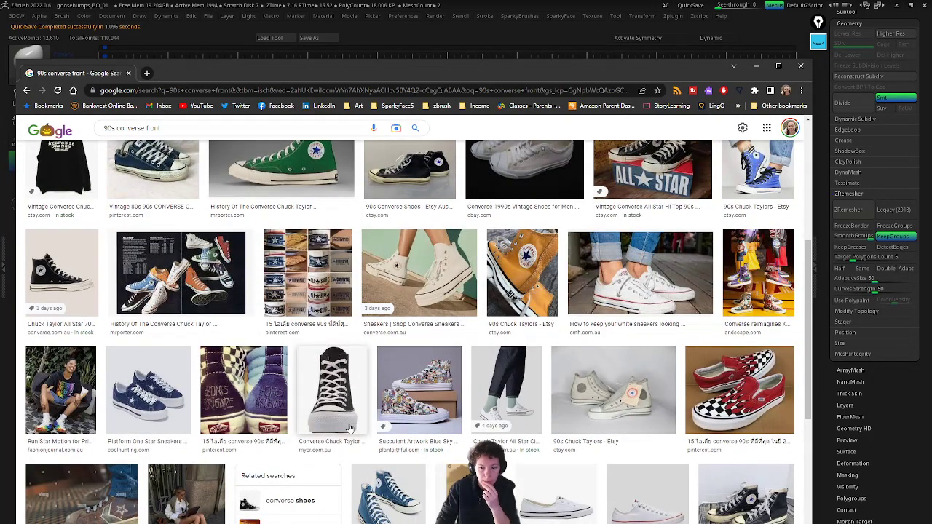
scroll(346, 416, down, 1)
scroll(344, 412, down, 1)
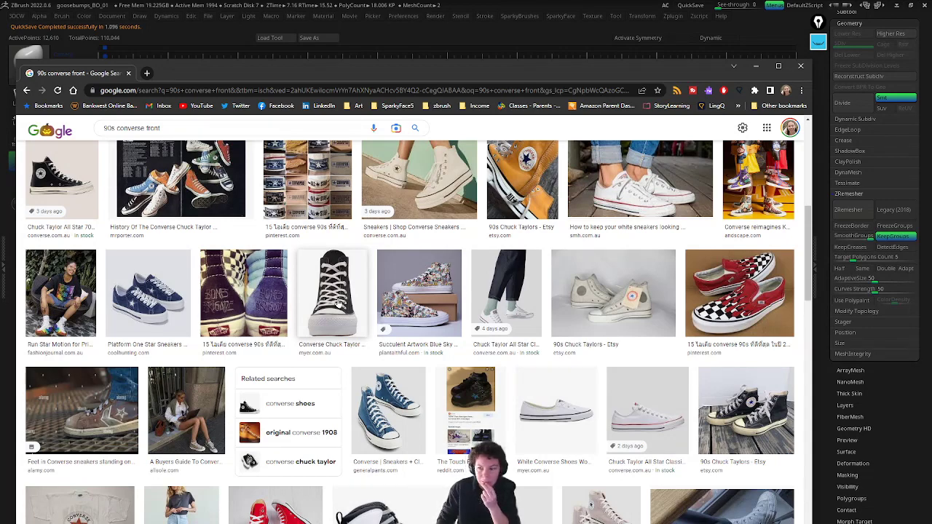
click(338, 302)
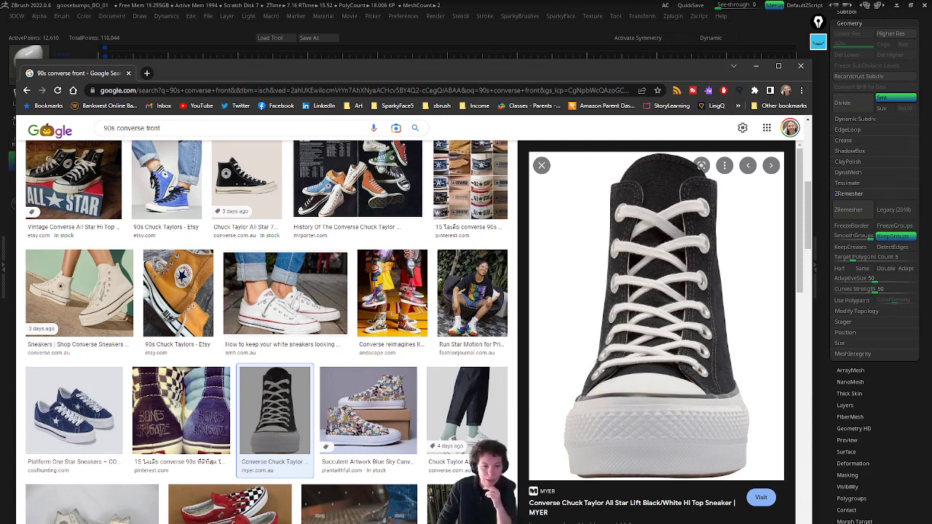
scroll(316, 386, down, 2)
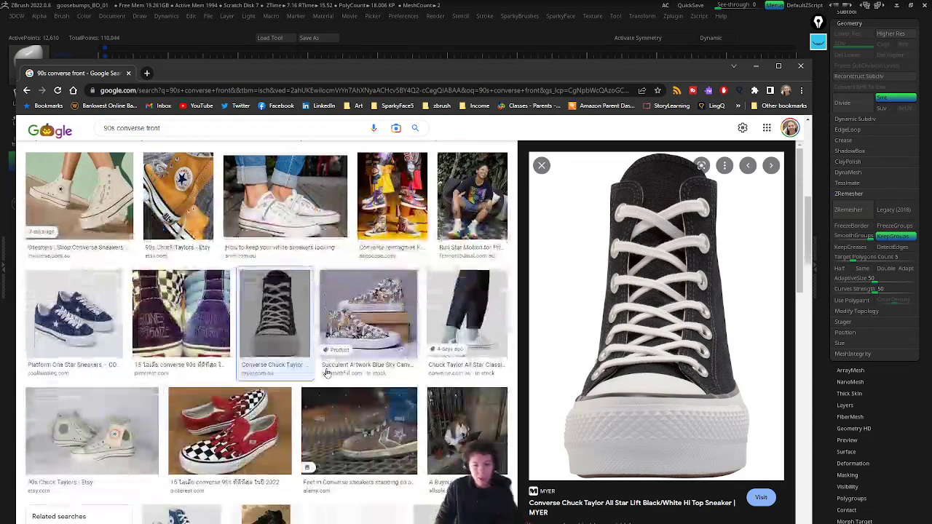
scroll(316, 386, down, 1)
scroll(327, 408, down, 2)
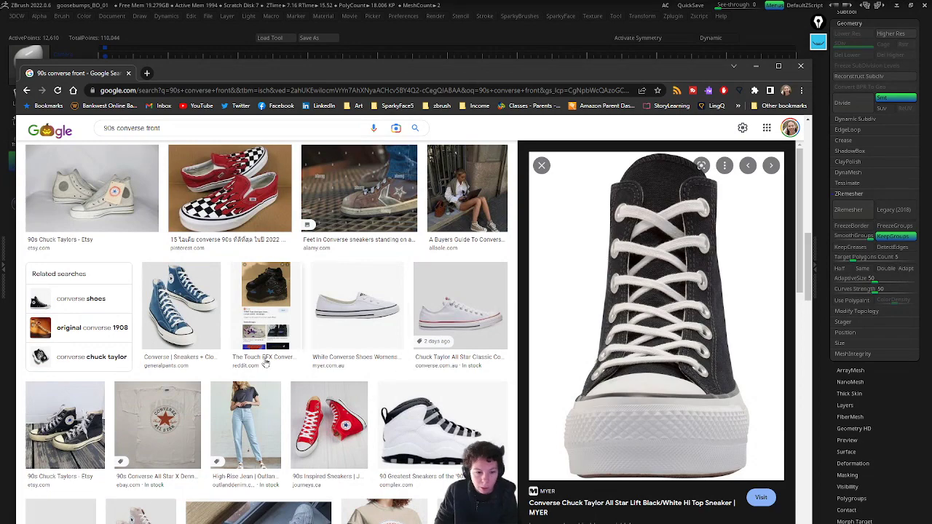
scroll(233, 364, down, 2)
scroll(217, 368, down, 3)
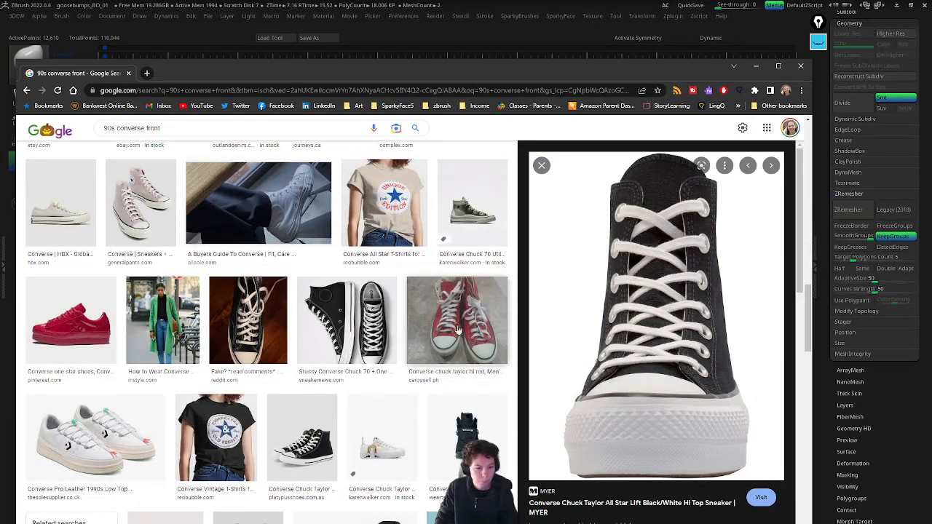
right_click(658, 291)
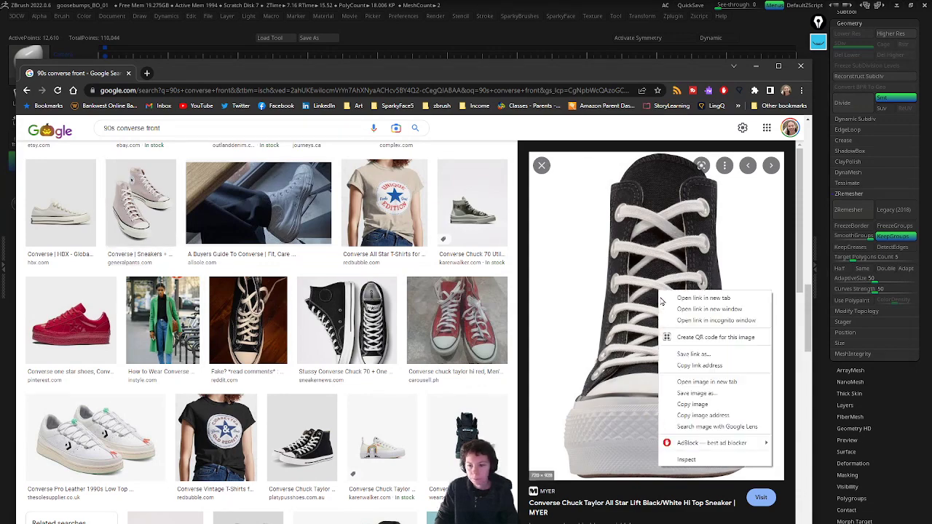
Step: Try Save image as on the previewed Chuck Taylor twice, dismissing the dialog each time
click(696, 393)
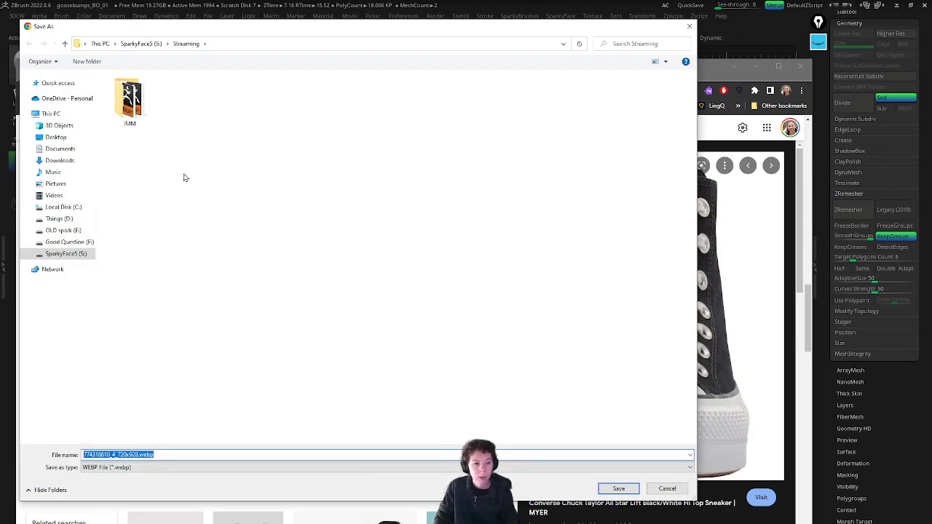
key(Return)
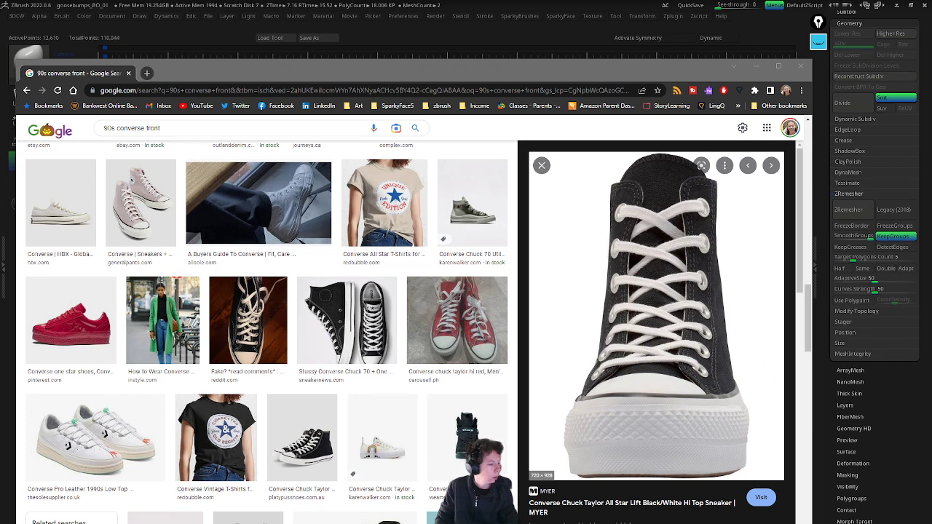
right_click(603, 320)
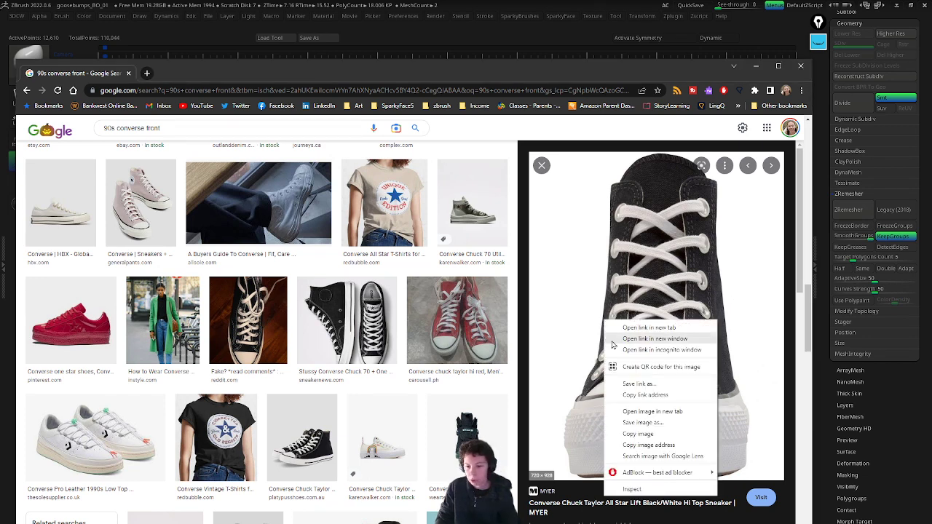
click(642, 423)
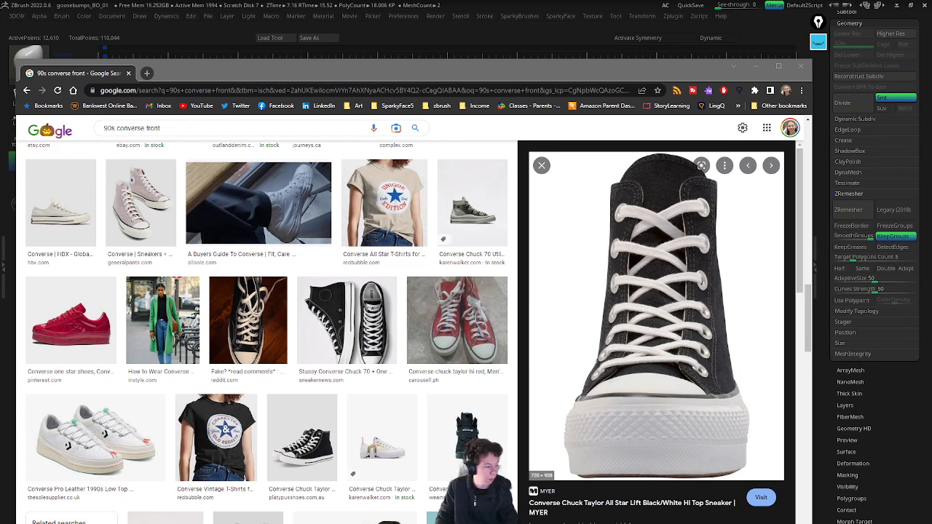
key(Return)
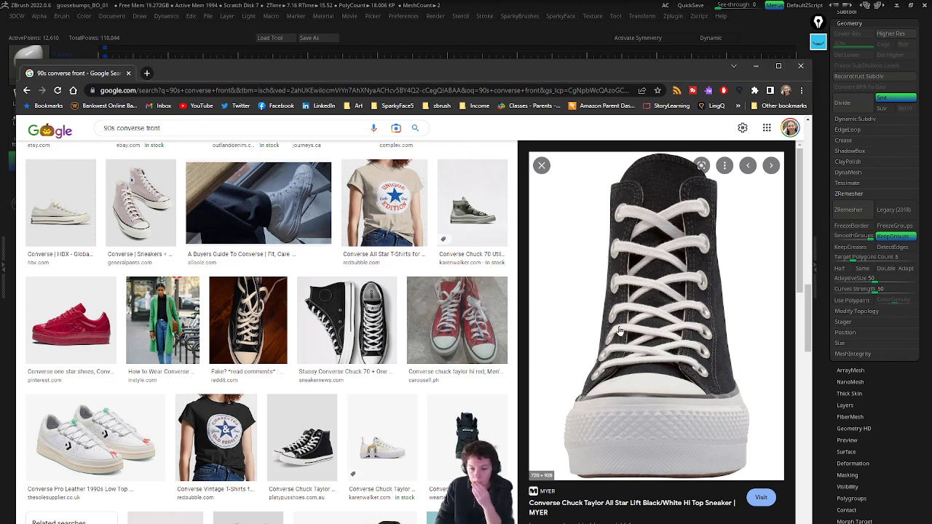
Step: Switch to the Stylefile front-view Chuck Taylor All Star Hi image, try saving it, then launch Snipping Tool
scroll(619, 331, down, 2)
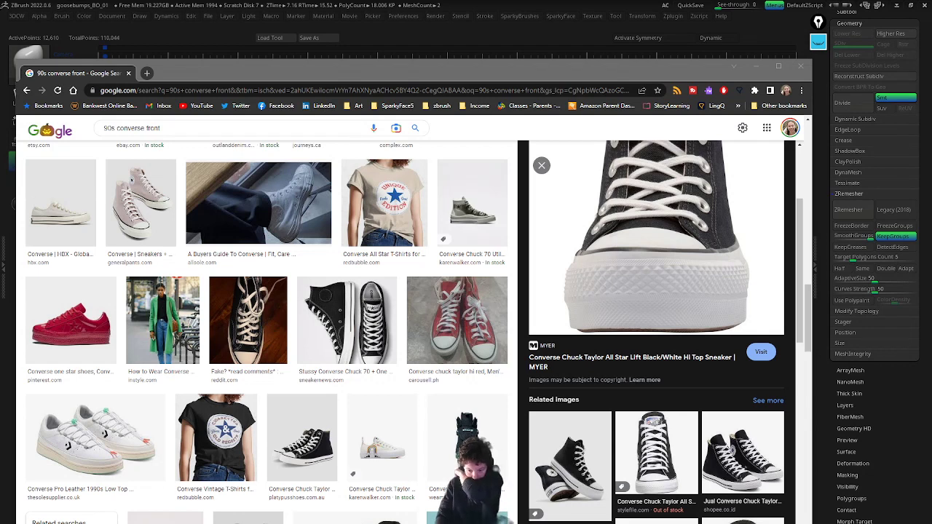
scroll(656, 327, down, 2)
click(656, 356)
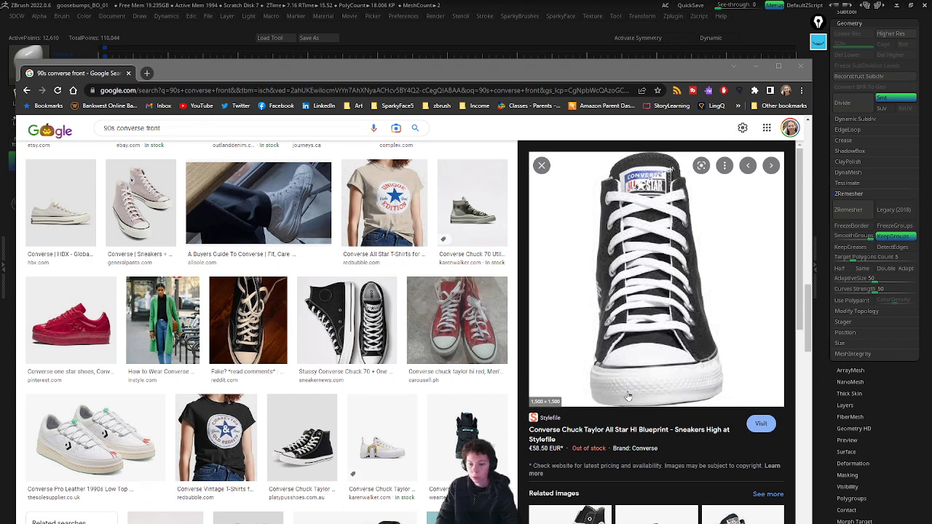
right_click(608, 316)
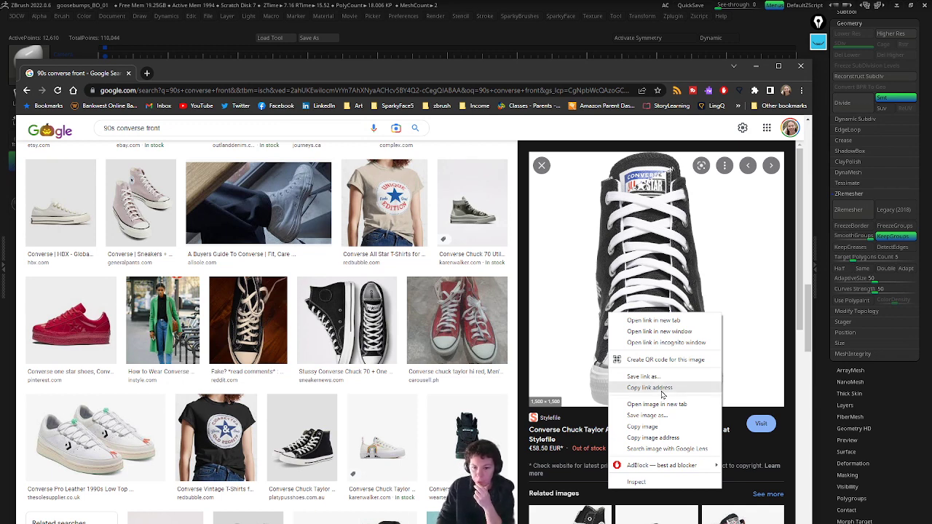
click(657, 417)
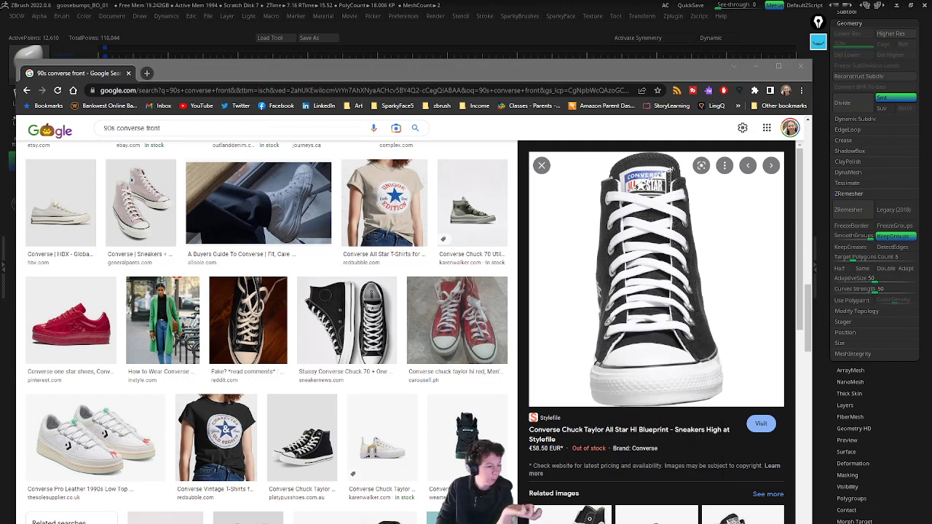
key(Return)
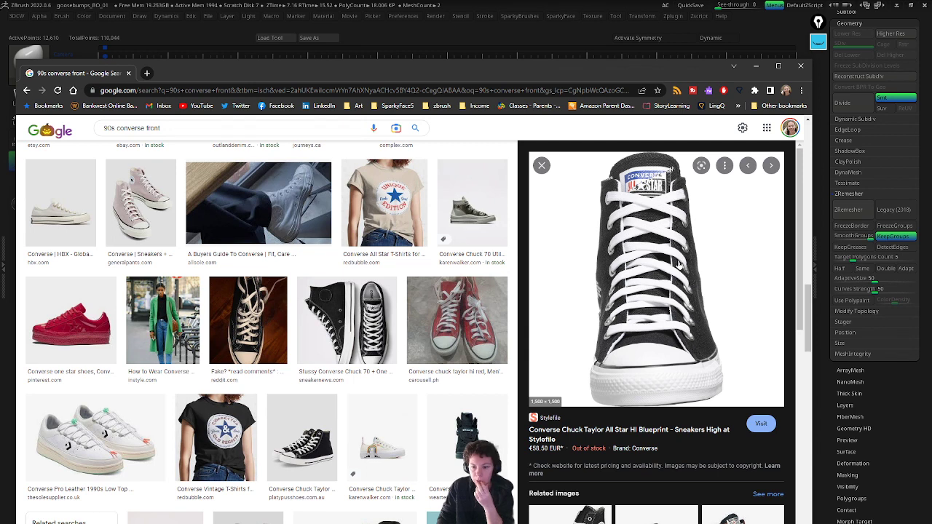
key(super+shift+s)
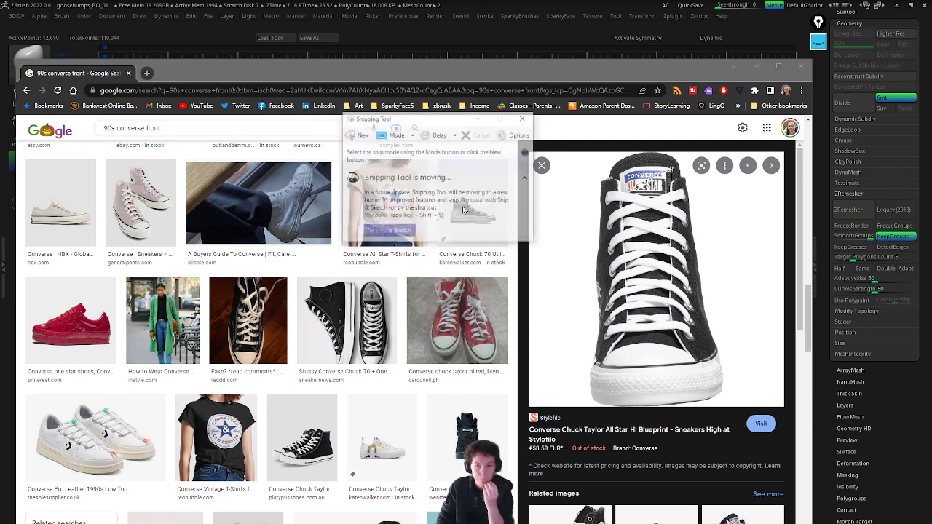
Step: Snip the front-view Converse shoe, save it as a PNG, and minimize Snipping Tool and Chrome
click(356, 139)
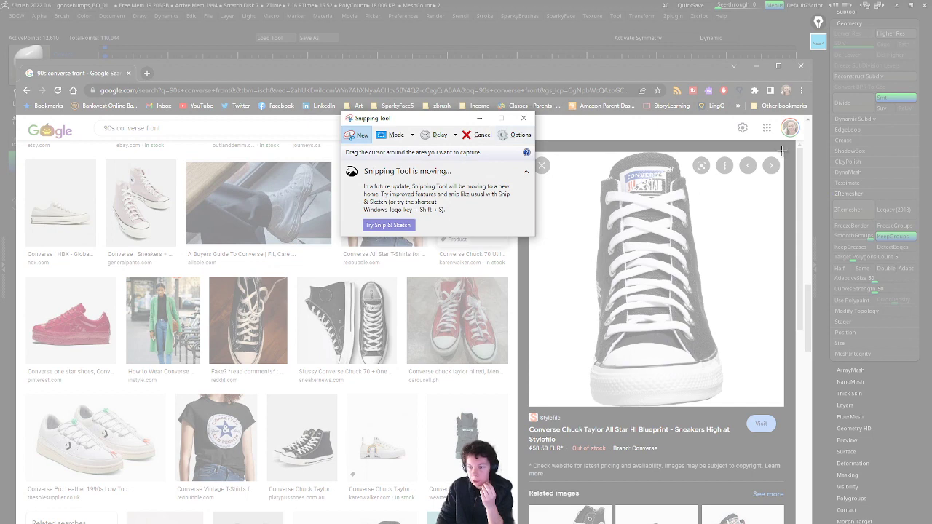
drag(783, 151, 529, 408)
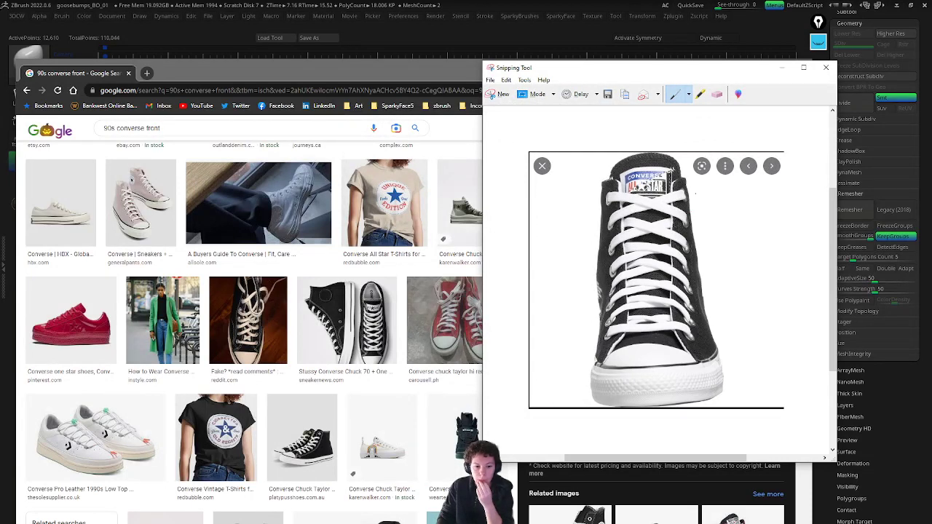
click(607, 94)
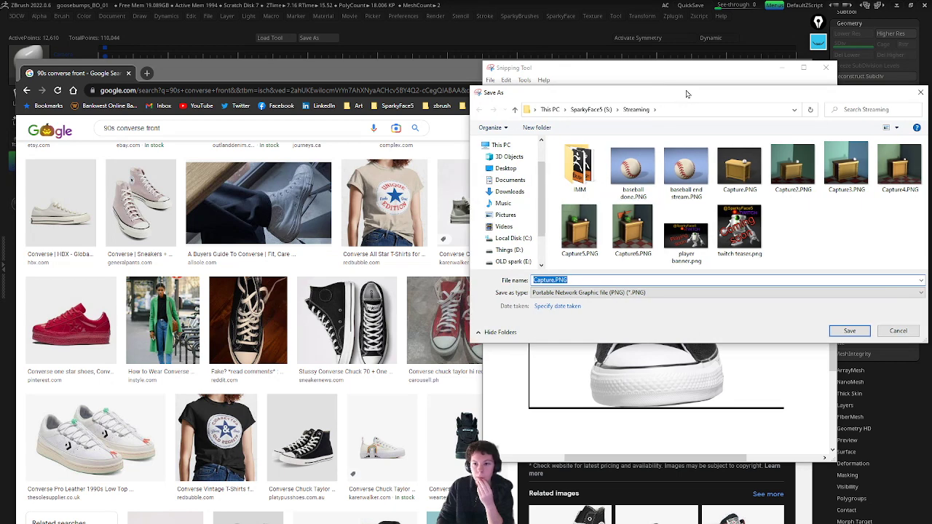
key(Return)
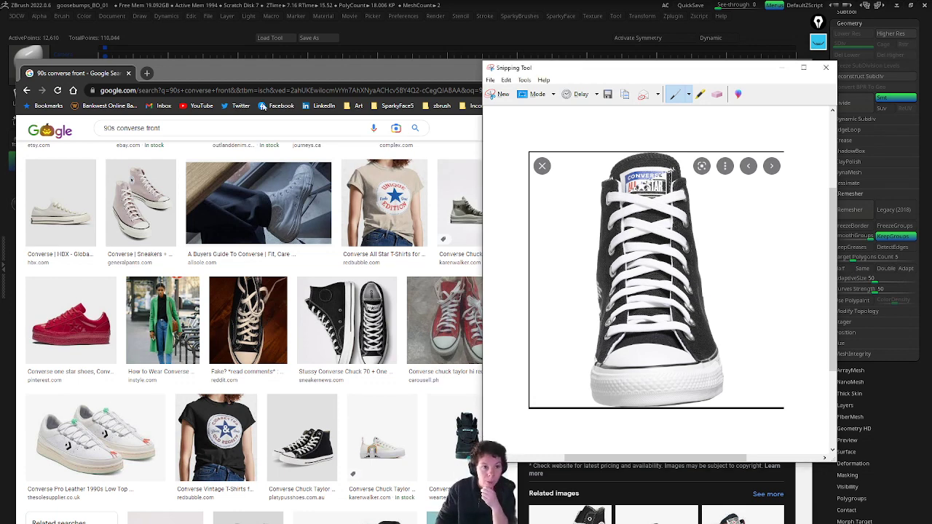
click(781, 67)
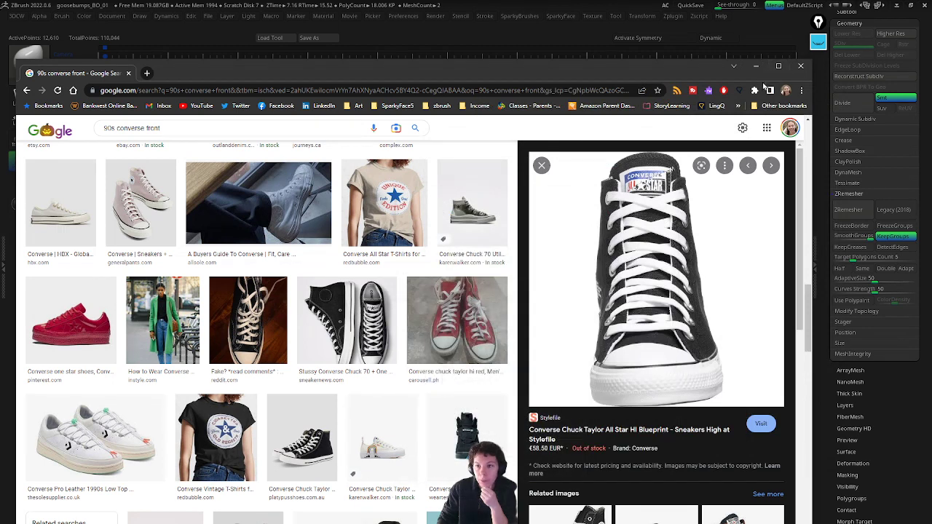
click(756, 66)
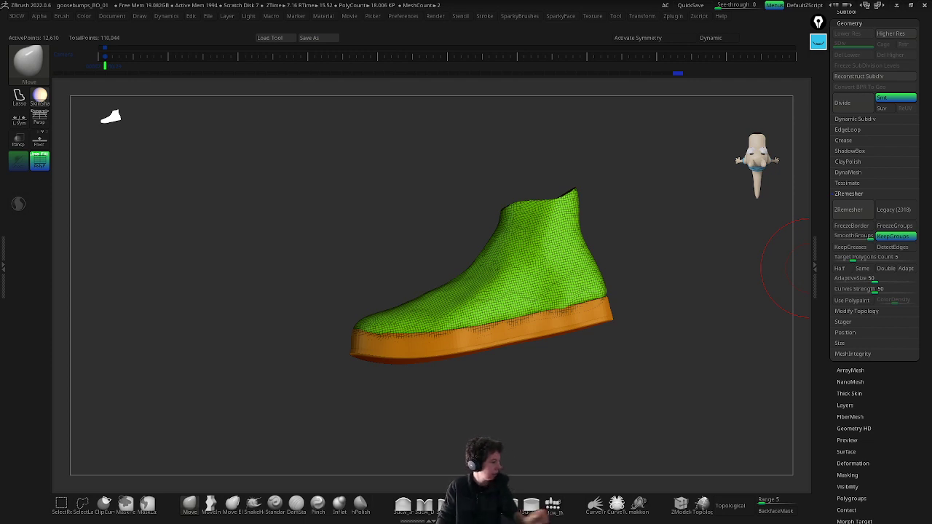
Step: Load the front-view shoe snip as an enlarged Spotlight reference behind the model
click(594, 16)
click(613, 131)
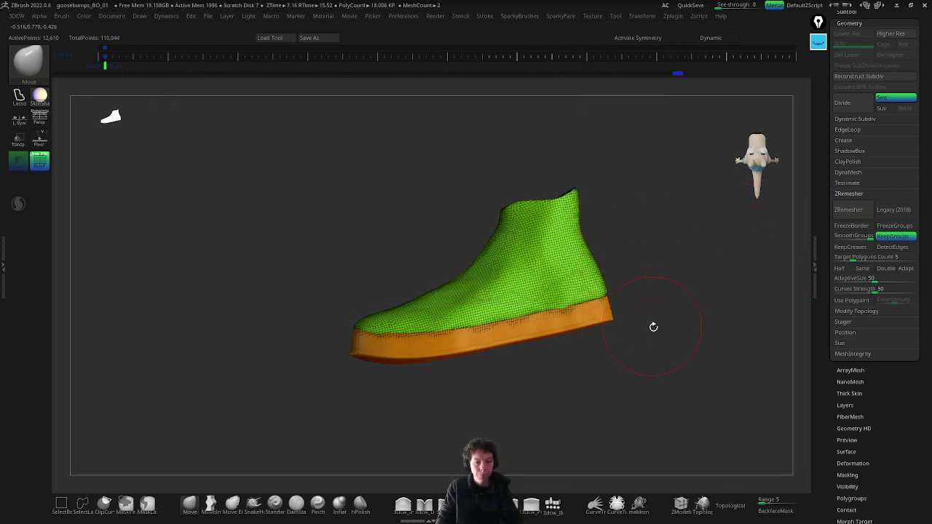
click(592, 16)
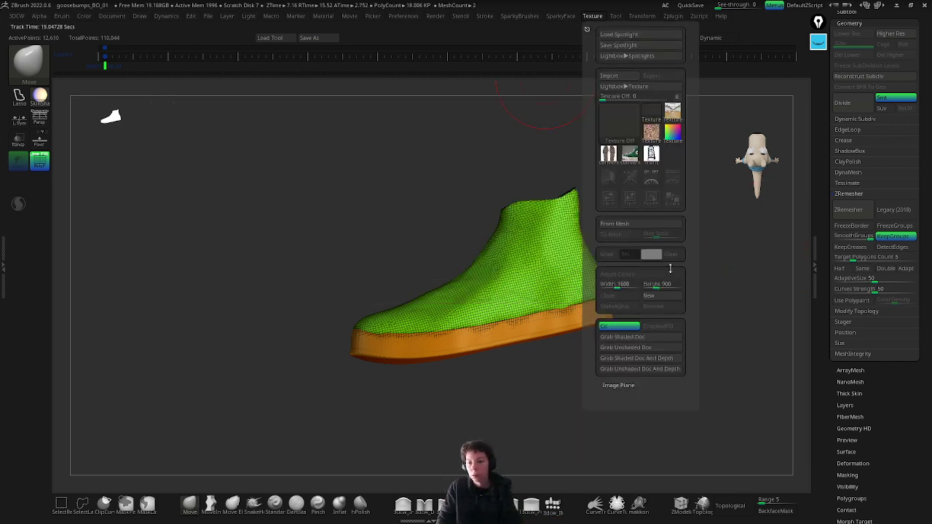
click(651, 153)
click(673, 178)
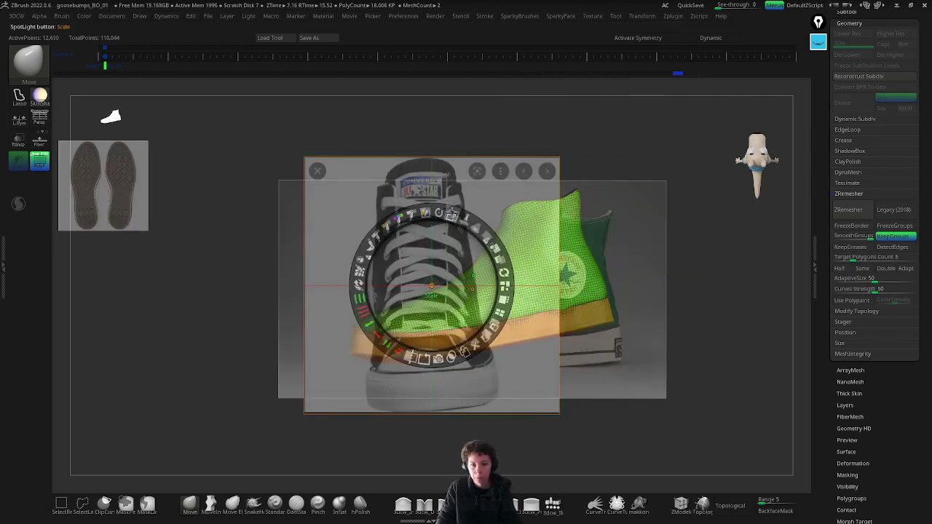
drag(449, 211, 469, 212)
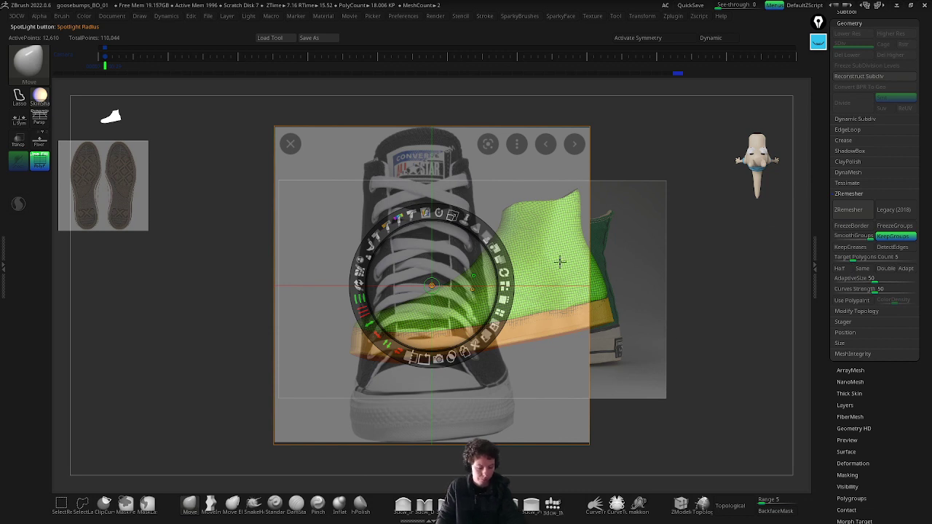
key(shift+z)
Step: Turn the shoe to front view, enable Persp, and Move-shape the mesh toward the photo
mouse_move(680, 280)
mouse_down()
mouse_move(444, 282)
mouse_move(454, 293)
mouse_up()
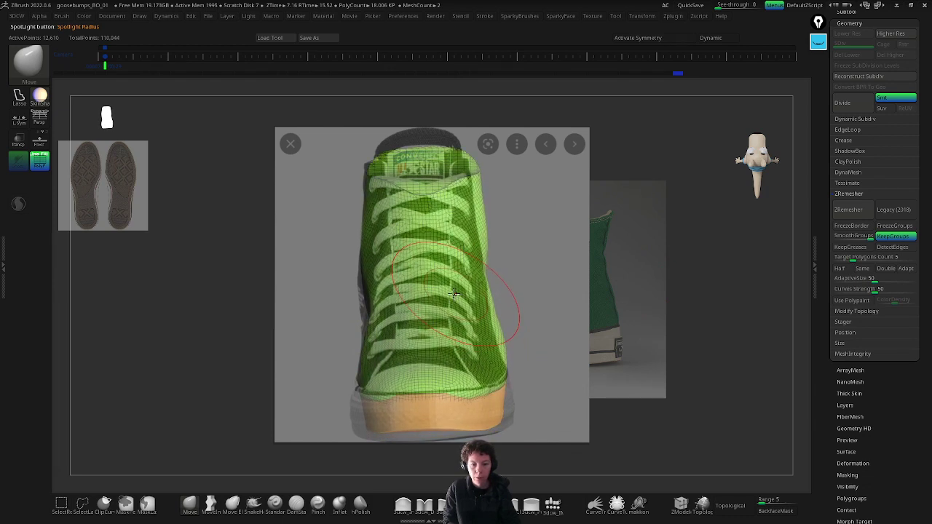
click(41, 119)
drag(384, 295, 376, 298)
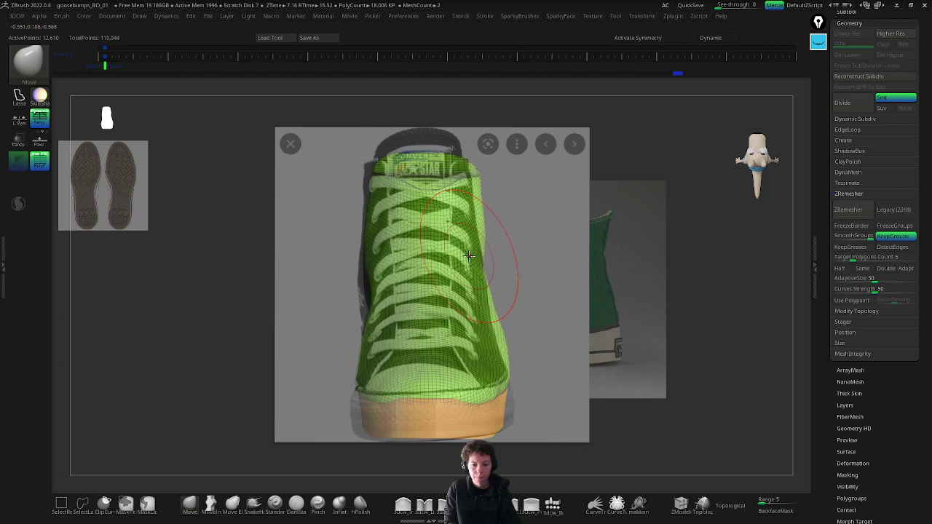
Step: Pull the shoe's left side with MoveInfiniteDepth, then check it from three-quarter and front views
click(211, 504)
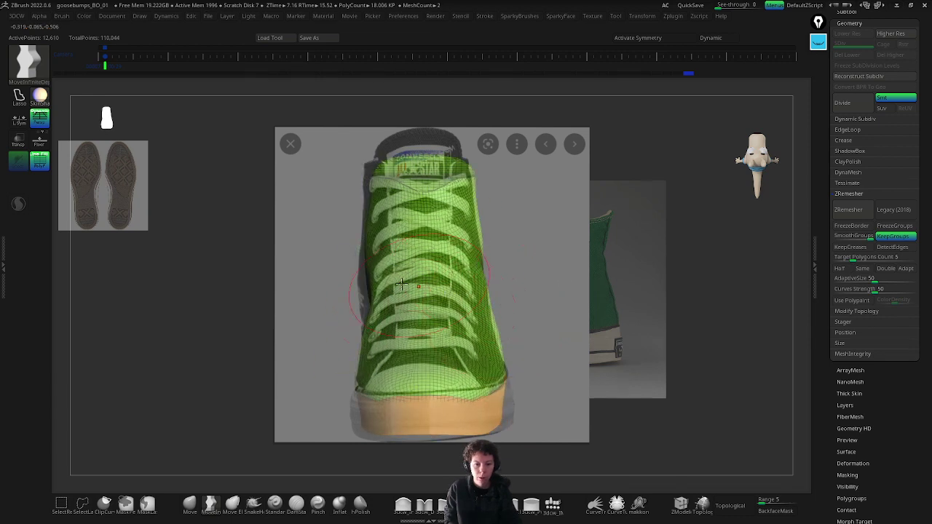
mouse_move(402, 284)
right_down()
mouse_move(322, 240)
mouse_move(343, 291)
right_up()
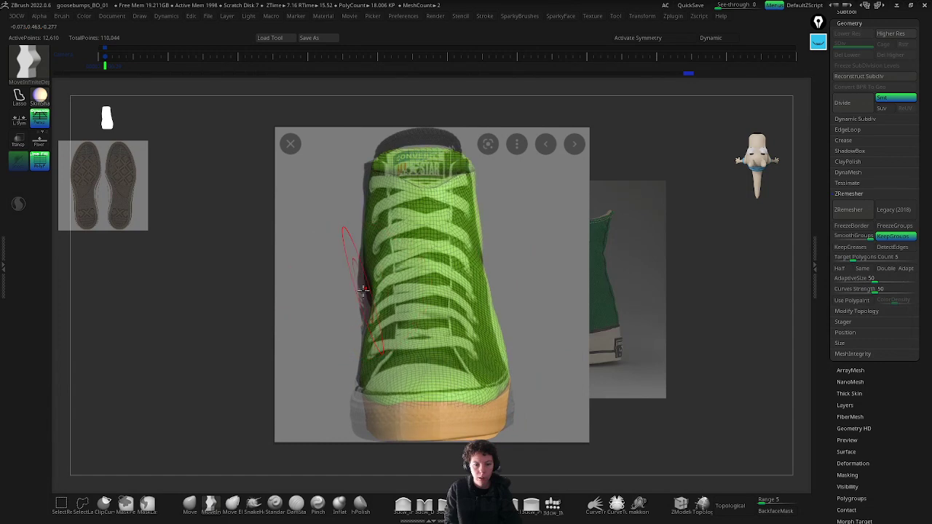
click(191, 503)
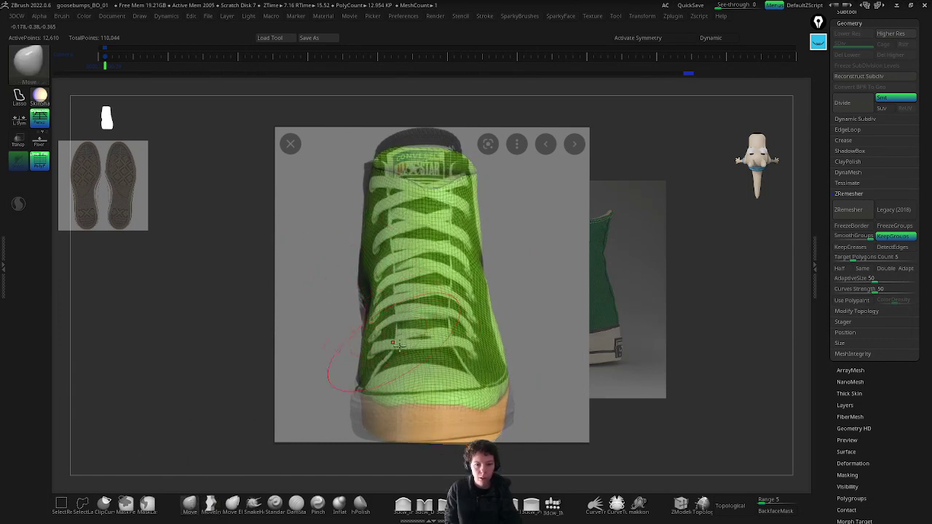
right_drag(332, 370, 340, 290)
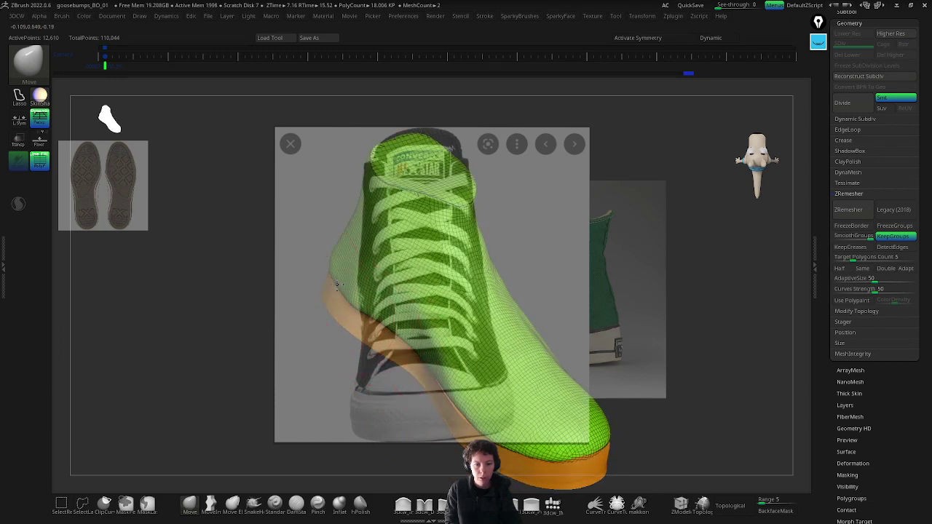
right_drag(387, 319, 418, 368)
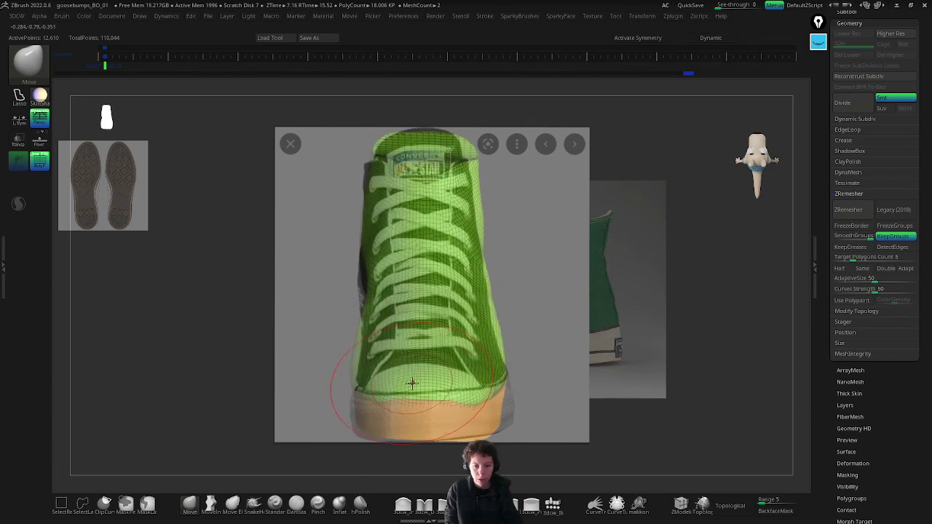
right_drag(412, 380, 351, 333)
Step: Turn Persp off, inspect collar and heel, hide the PolyF wireframe, and undo two strokes
click(41, 119)
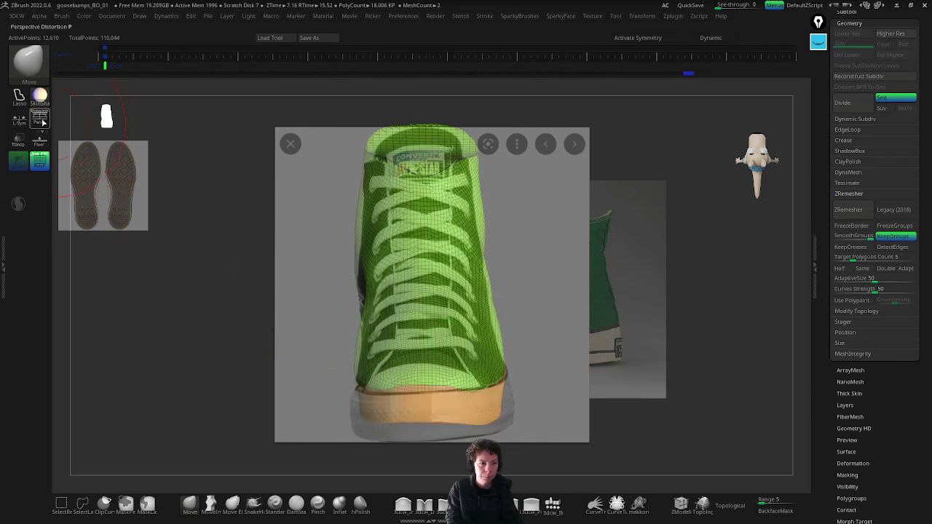
drag(356, 335, 335, 364)
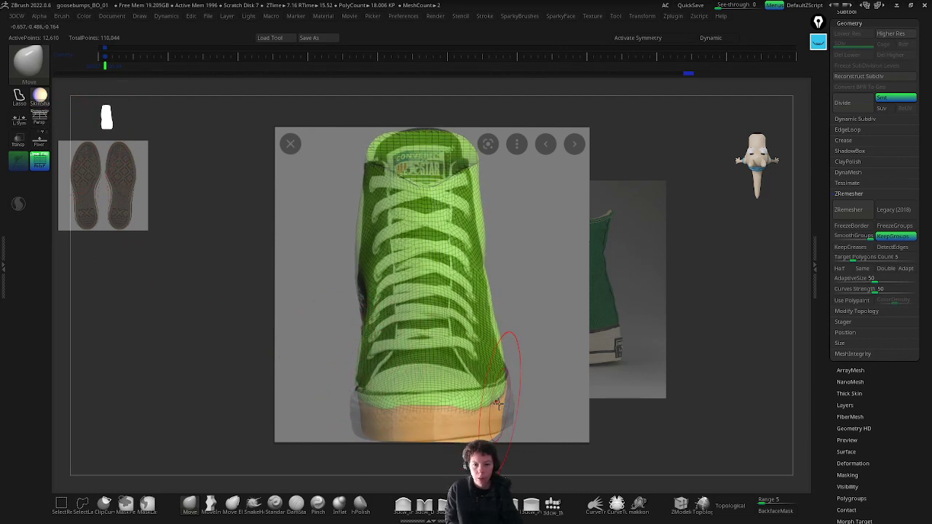
right_drag(499, 397, 495, 375)
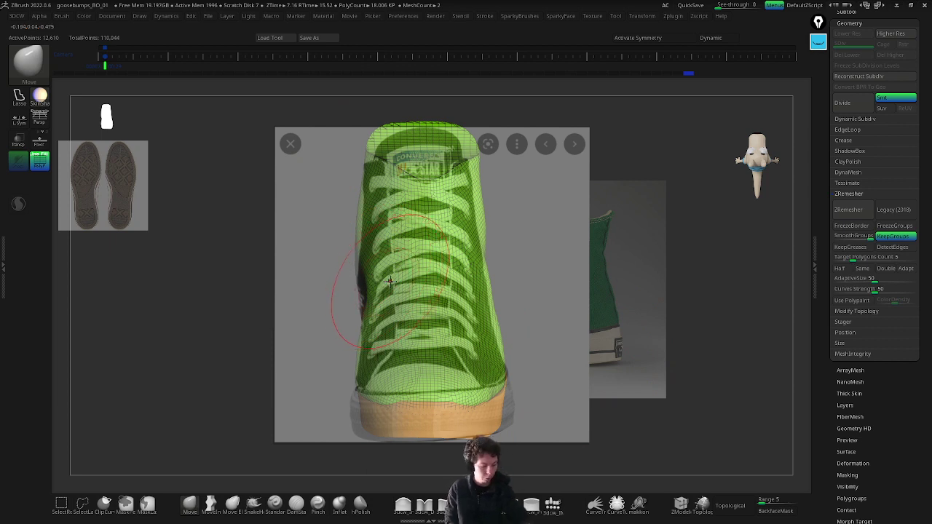
key(shift+f)
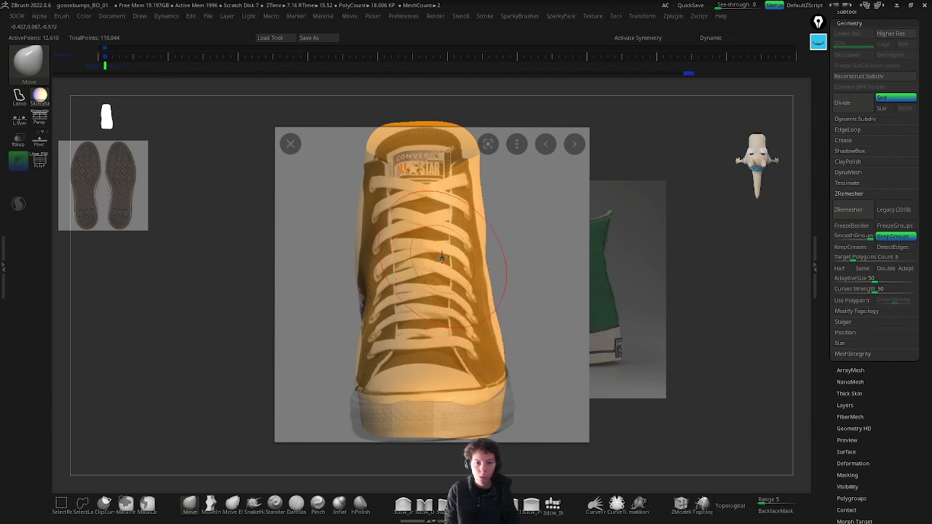
key(ctrl+z)
key(ctrl+z)
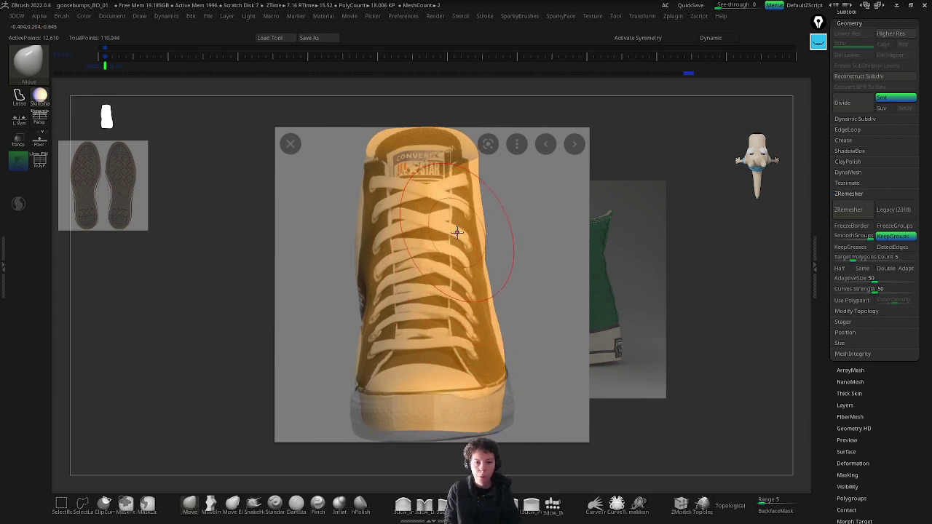
key(ctrl+z)
key(ctrl+z)
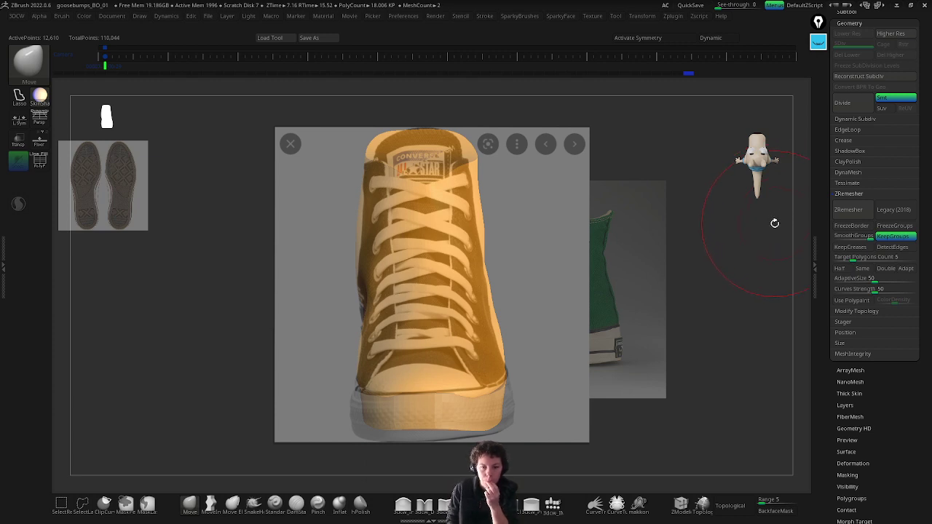
Step: Fade and shrink the front reference photo and move it beside the sole images
key(shift+z)
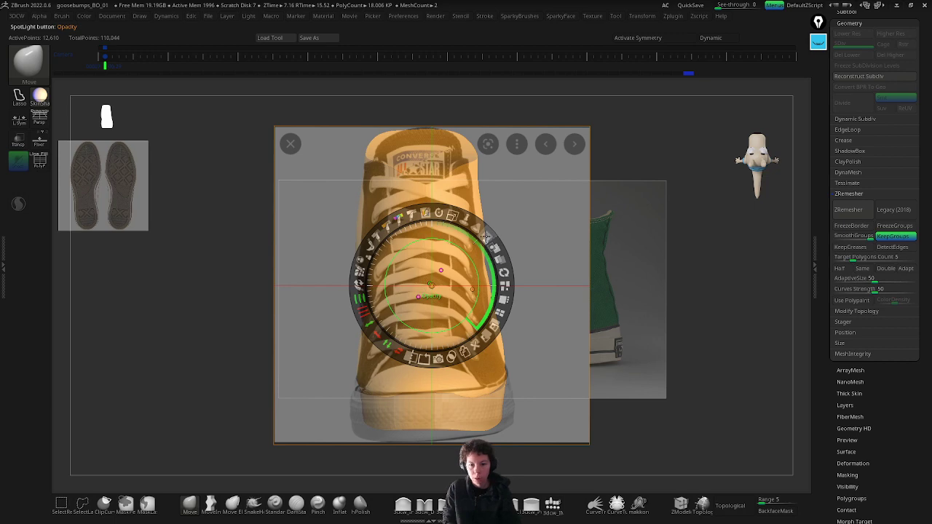
drag(486, 236, 477, 255)
mouse_move(440, 212)
mouse_down()
mouse_move(418, 215)
mouse_move(445, 216)
mouse_up()
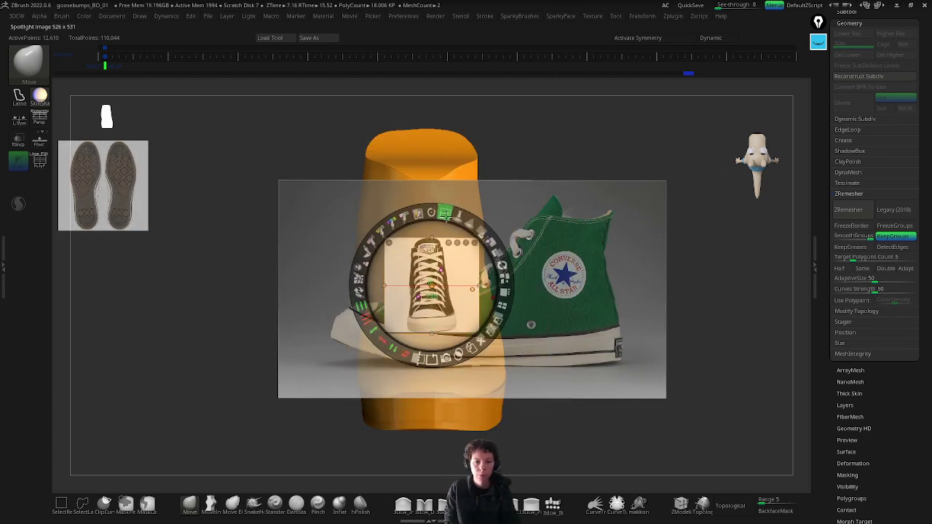
drag(433, 270, 104, 273)
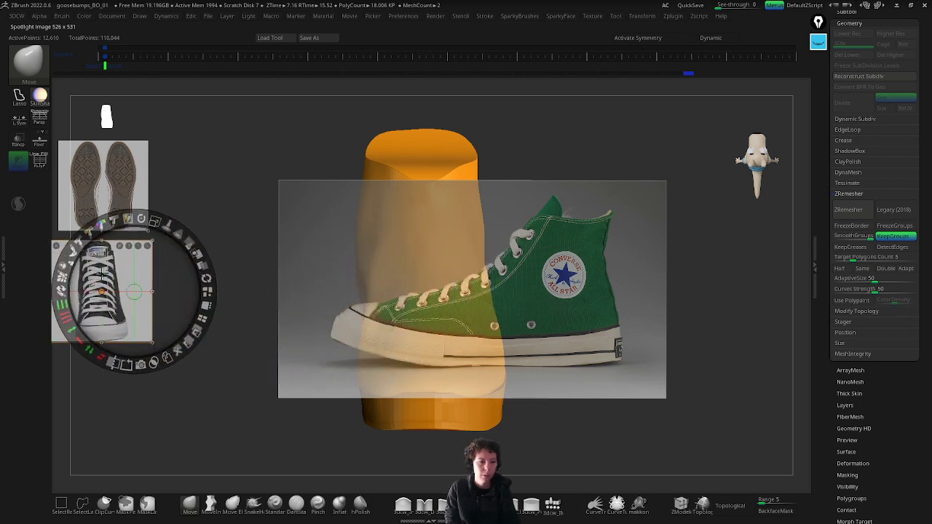
Step: Shrink the side-view photo, stack it under the front photo, and exit Spotlight
click(590, 286)
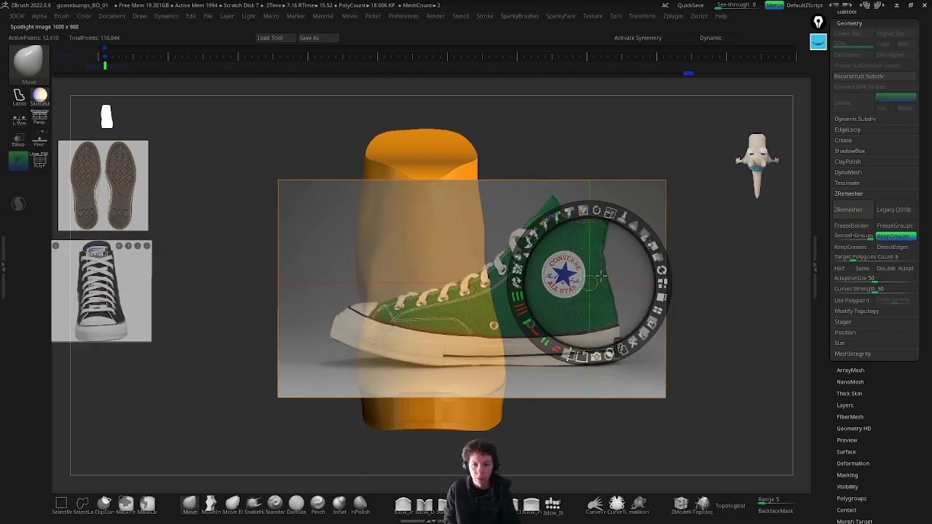
drag(600, 275, 314, 334)
drag(356, 290, 290, 290)
drag(303, 336, 285, 409)
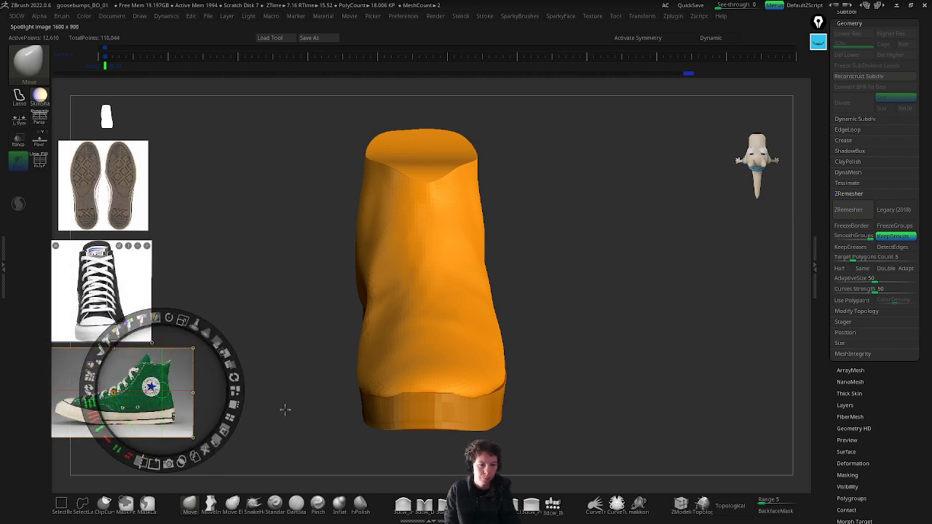
click(585, 356)
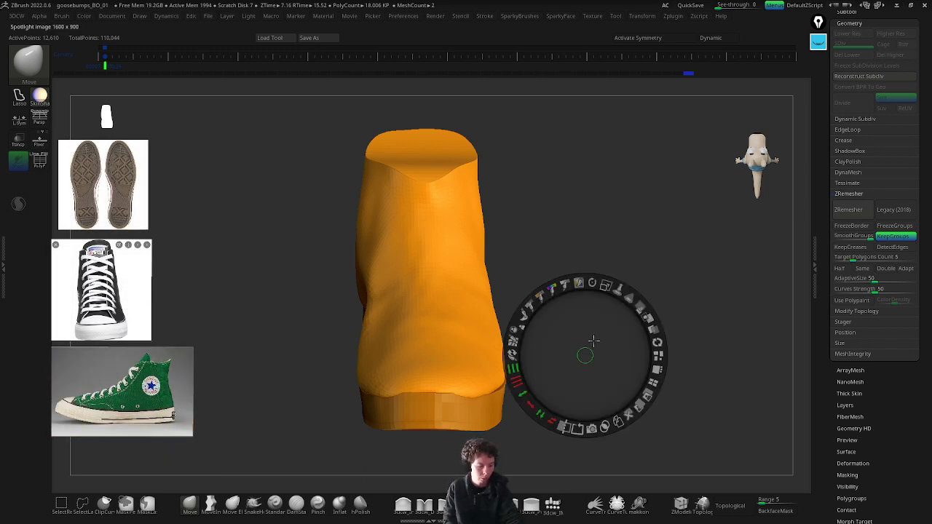
key(z)
mouse_move(588, 296)
mouse_down()
mouse_move(587, 327)
mouse_move(603, 354)
mouse_move(595, 349)
mouse_move(570, 389)
mouse_move(578, 412)
mouse_move(473, 340)
mouse_up()
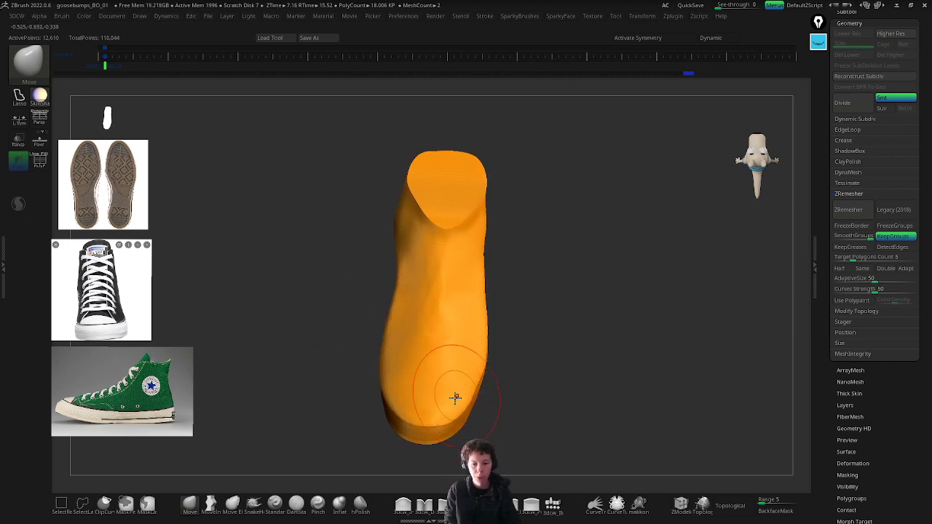
Step: Orbit the high-top into a side view and turn on PolyF to show its polygroups
drag(495, 364, 522, 331)
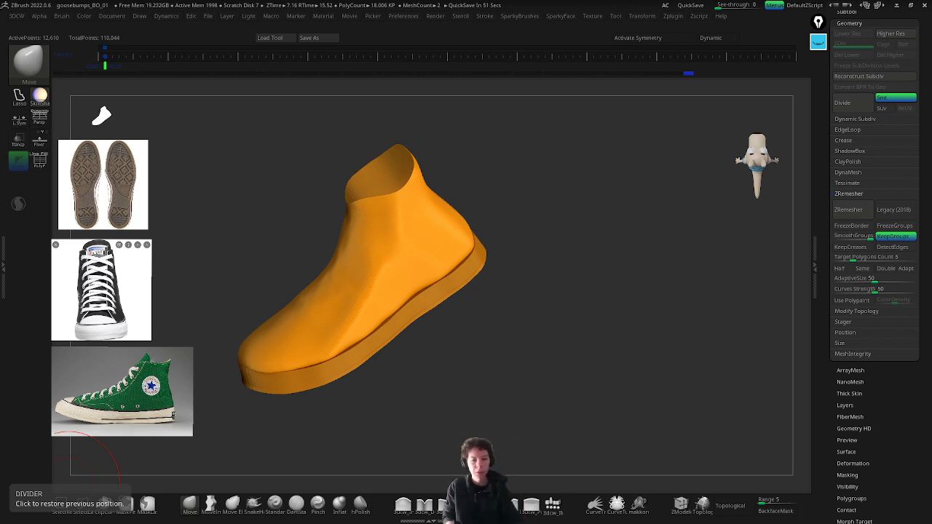
drag(546, 293, 588, 335)
drag(587, 267, 728, 277)
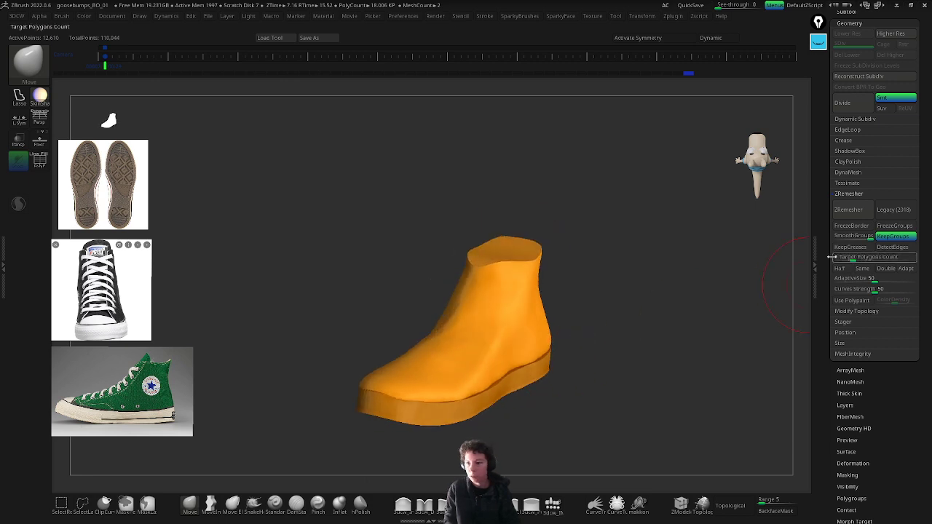
key(shift+f)
drag(752, 307, 782, 260)
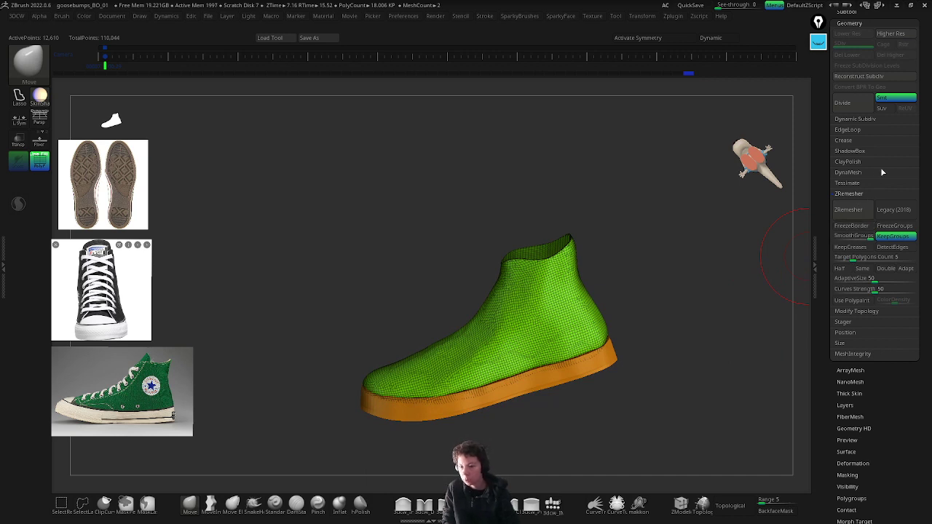
Step: Regroup the shoe upper by surface angle and split the collar into its own polygroup
click(854, 226)
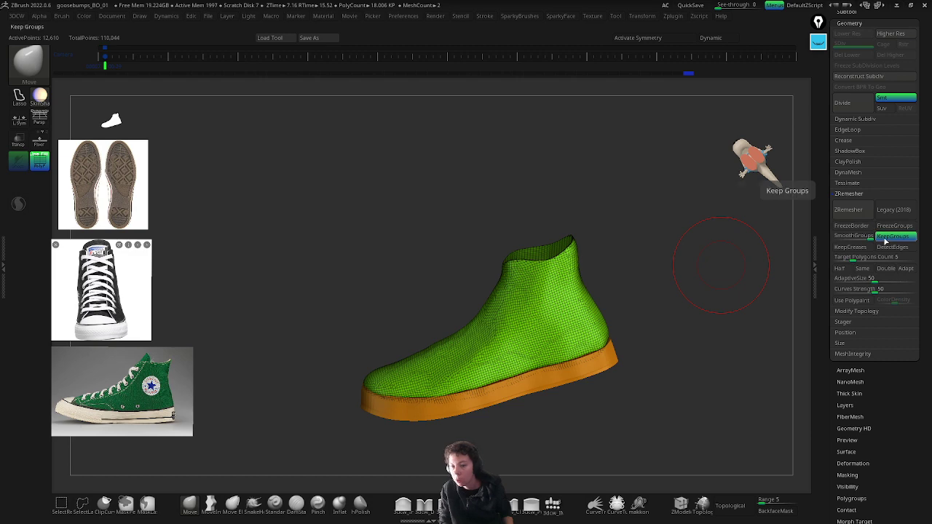
scroll(848, 300, down, 5)
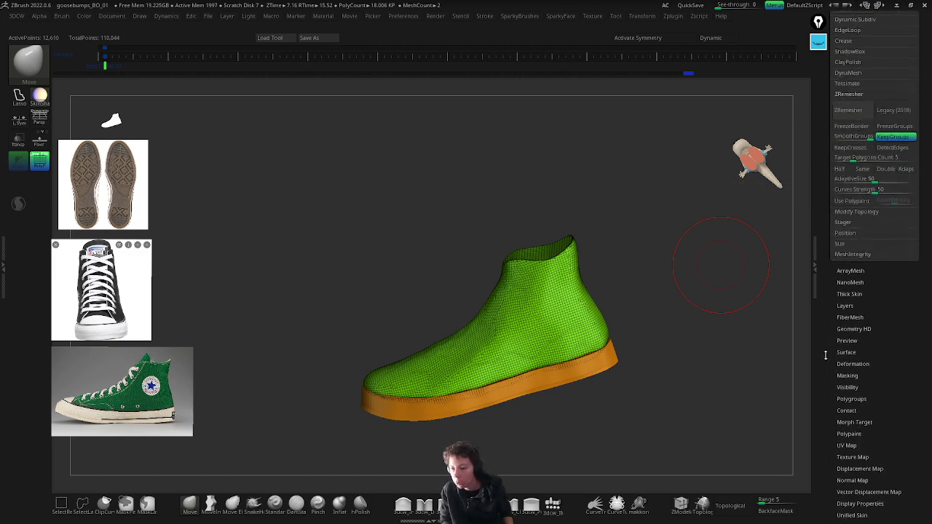
click(850, 315)
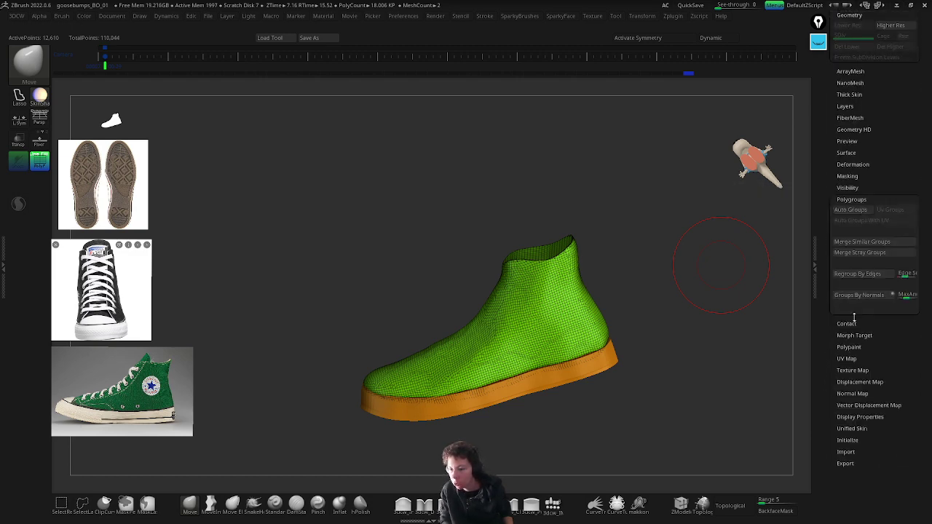
click(859, 250)
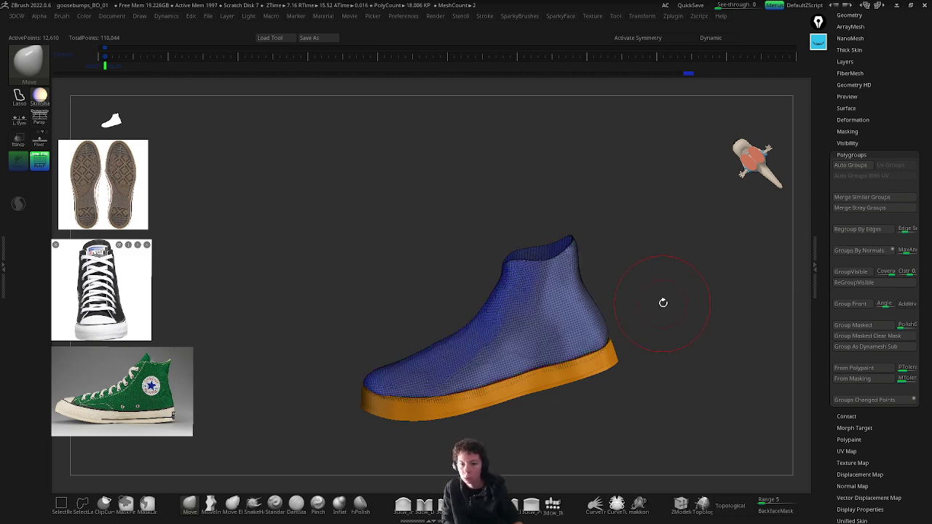
drag(662, 302, 801, 255)
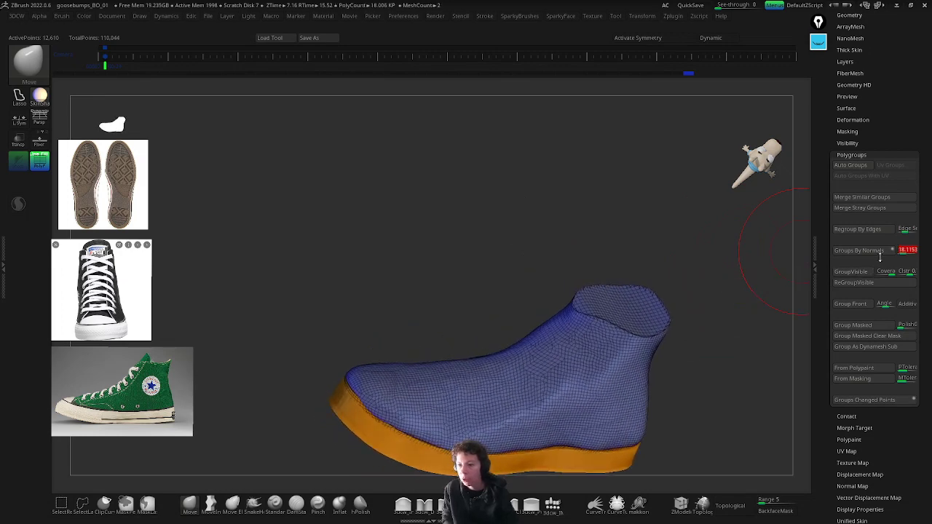
click(866, 252)
mouse_move(805, 300)
mouse_down()
mouse_move(713, 339)
mouse_move(711, 356)
mouse_move(713, 340)
mouse_move(809, 291)
mouse_move(808, 306)
mouse_up()
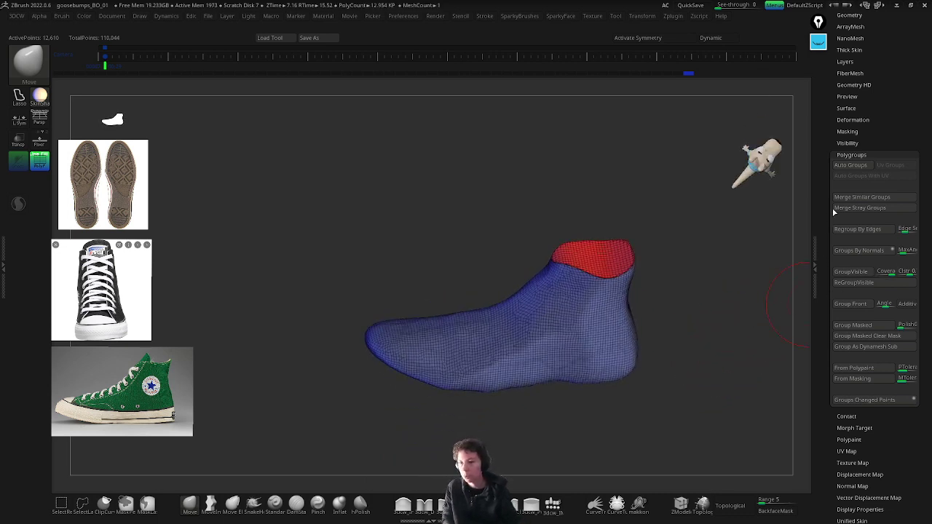
Step: Expand Tool > Geometry, undo to a single blue upper over the sole, toe forward
scroll(855, 182, up, 5)
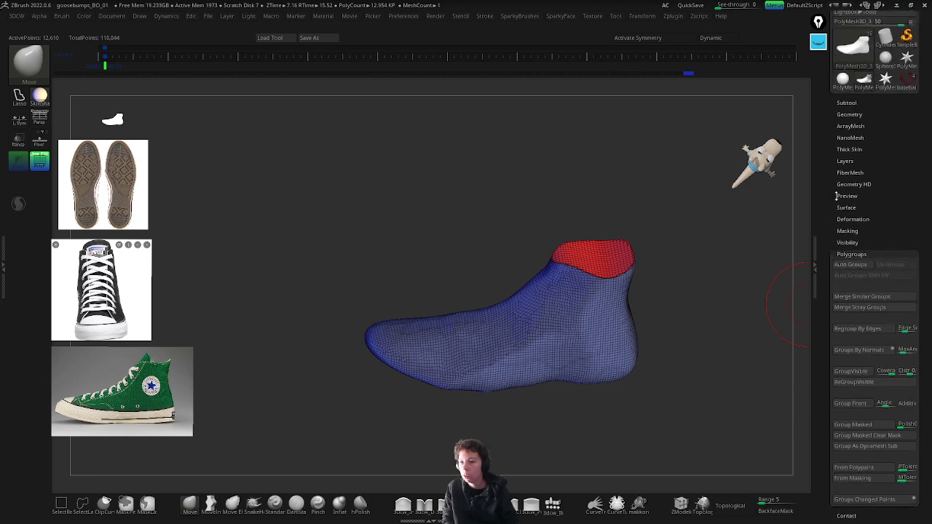
click(849, 200)
key(ctrl+z)
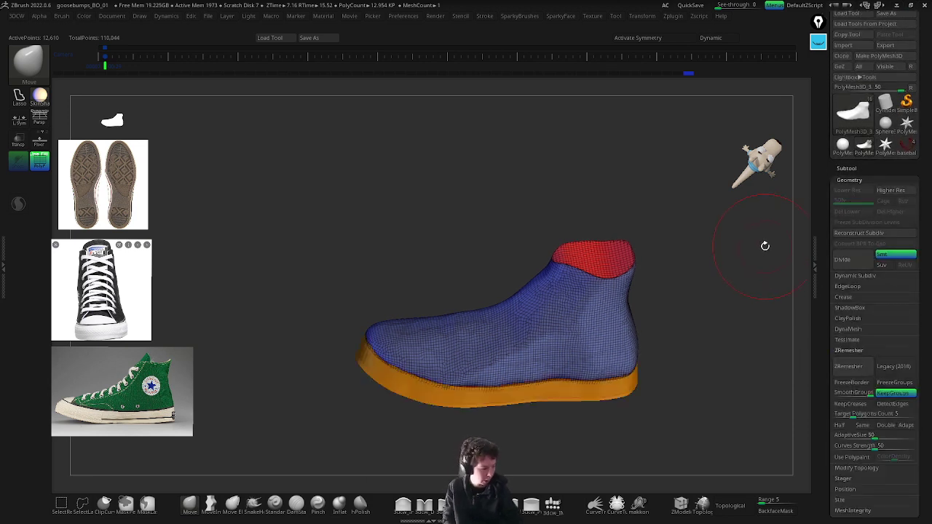
drag(652, 333, 684, 341)
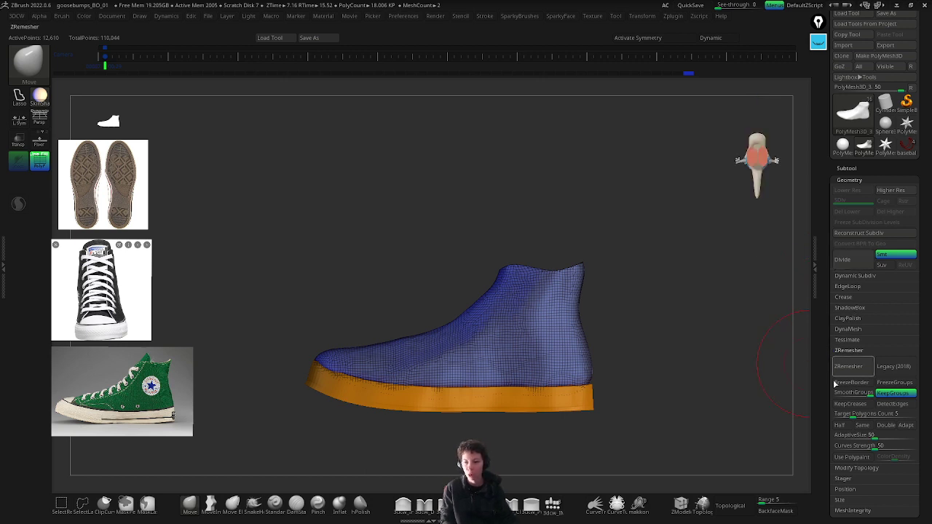
Step: Run ZRemesher with Keep Groups on the upper and orbit to inspect the new quad topology
click(848, 367)
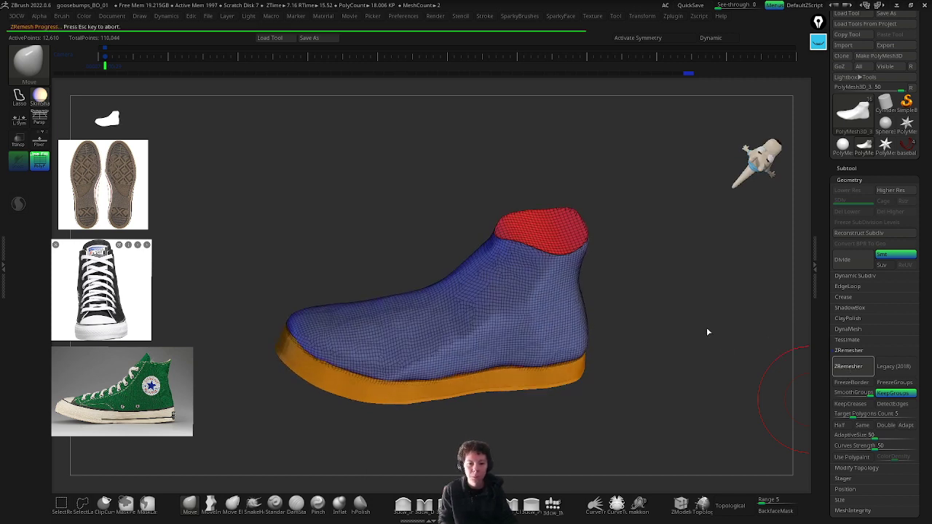
drag(723, 377, 727, 334)
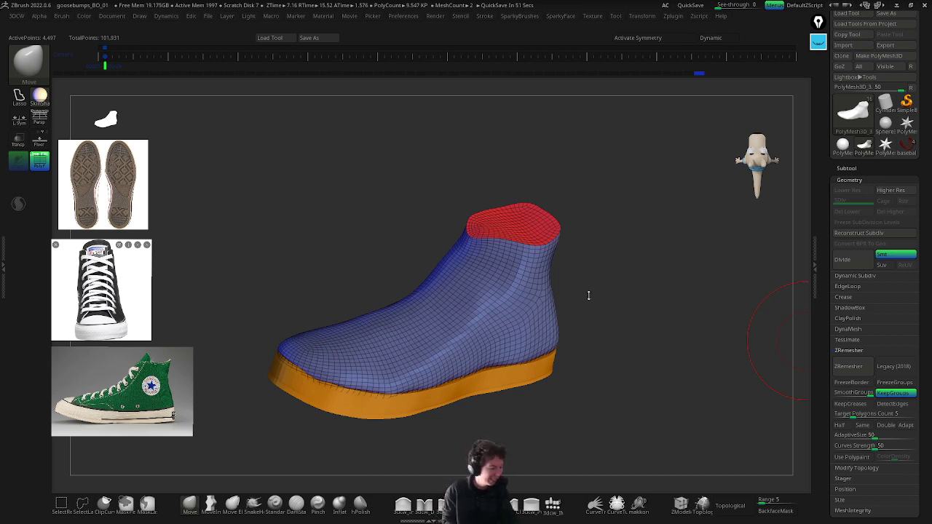
drag(603, 327, 287, 333)
drag(694, 269, 480, 387)
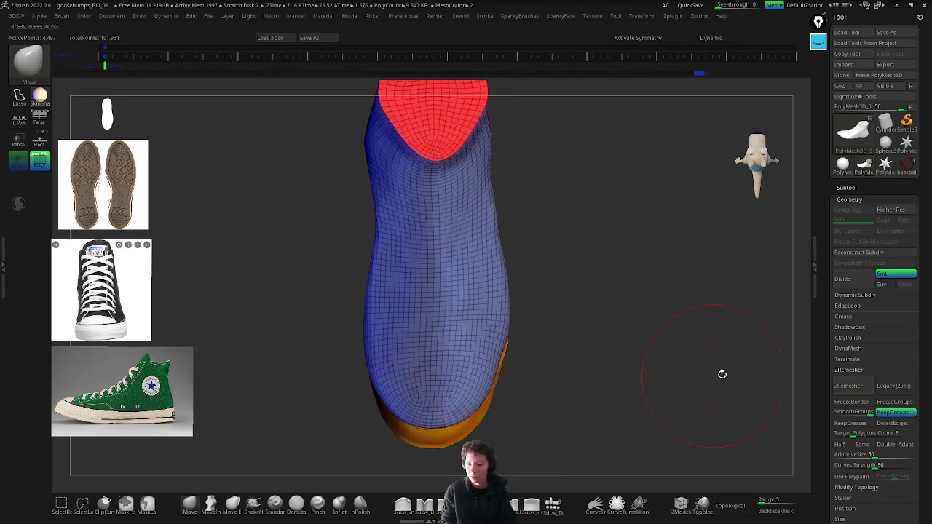
Step: Pick the ZModeler brush with BackfaceMask on and orbit around the 9.547 KP remeshed shoe
click(681, 507)
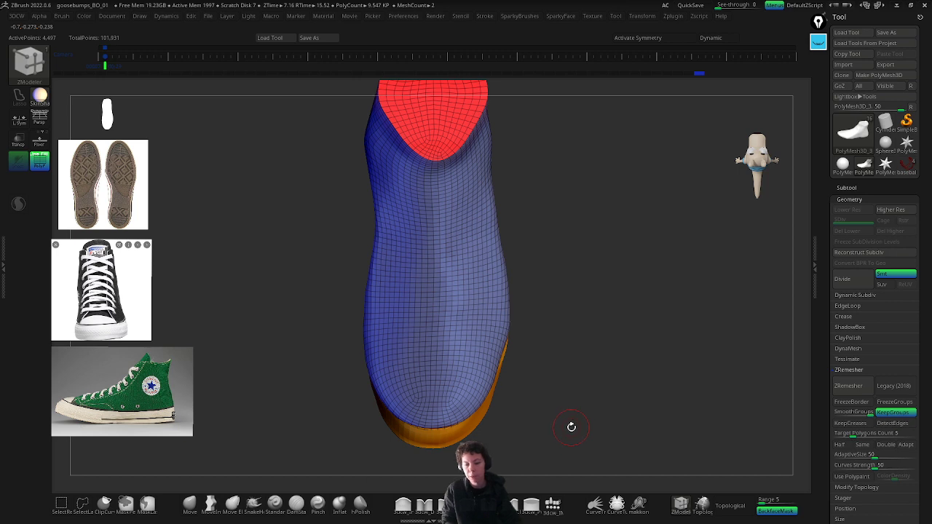
drag(571, 426, 570, 377)
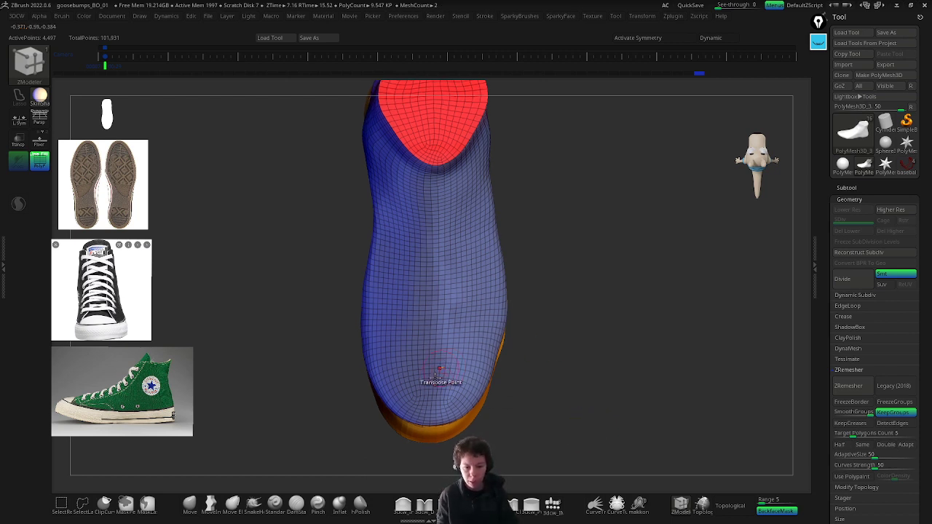
right_drag(454, 384, 448, 386)
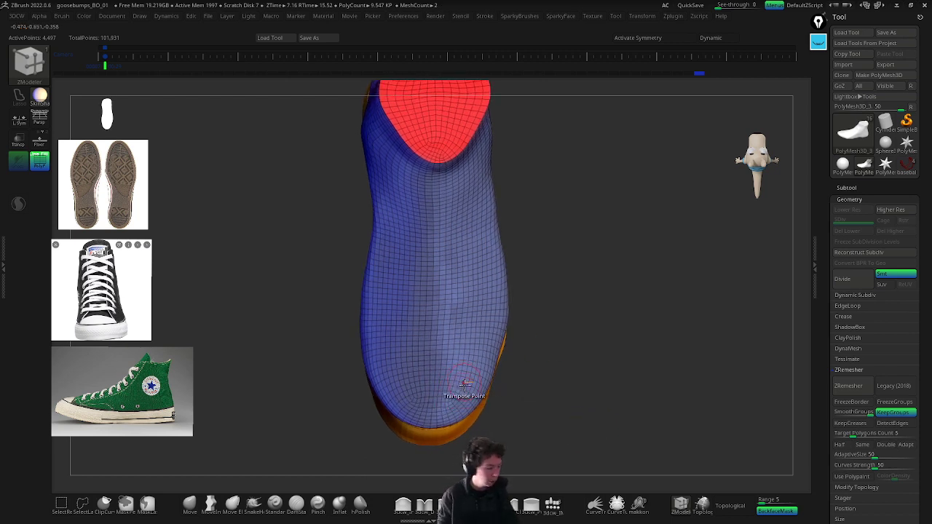
right_drag(391, 383, 368, 377)
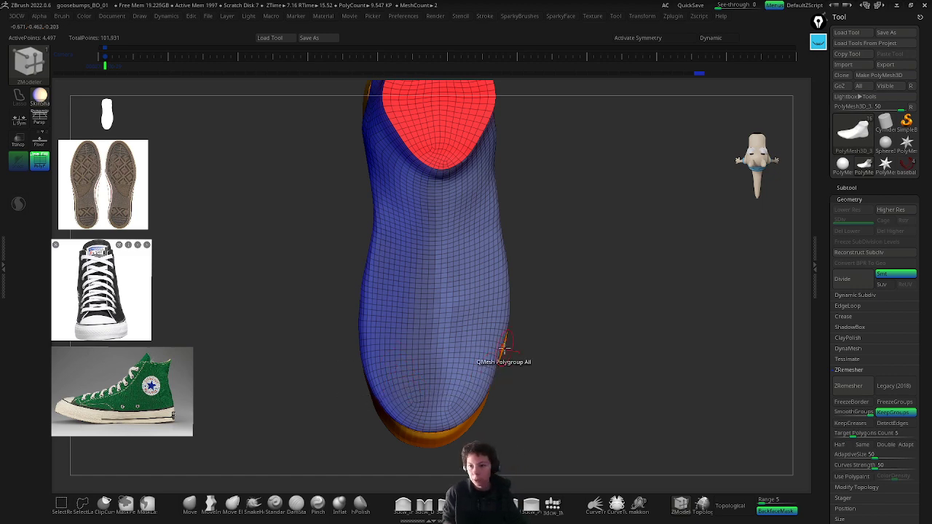
drag(501, 351, 804, 251)
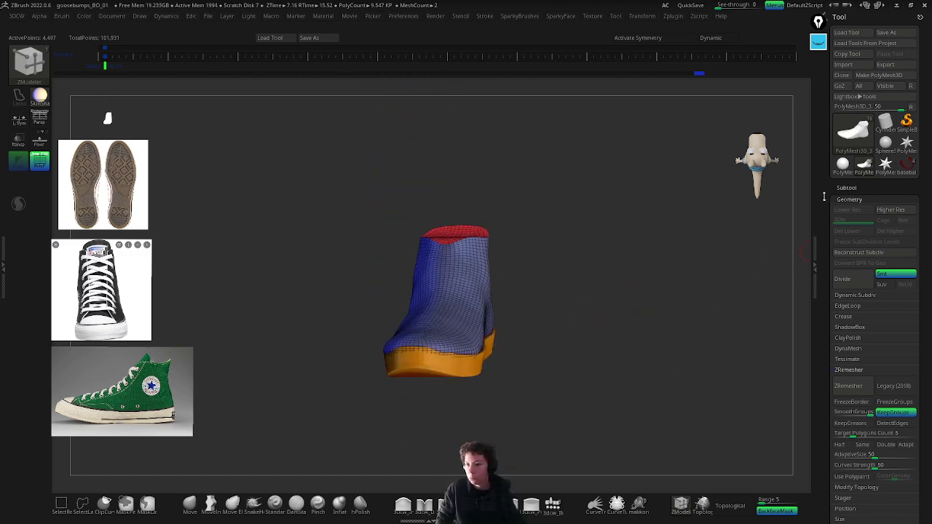
Step: Unhide the drawers, baseball, floor, walls, Head and flag subtools and frame the whole room
click(847, 188)
click(911, 63)
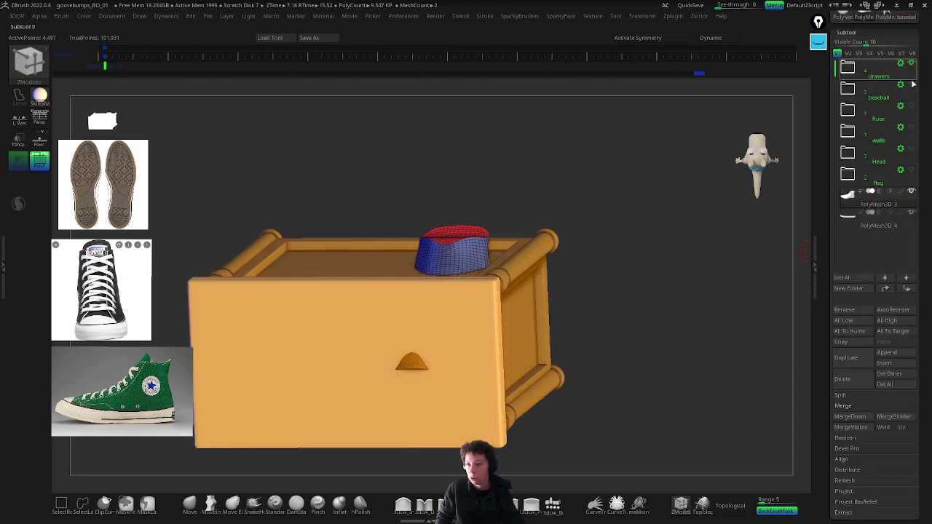
click(911, 85)
click(911, 105)
click(910, 126)
click(911, 148)
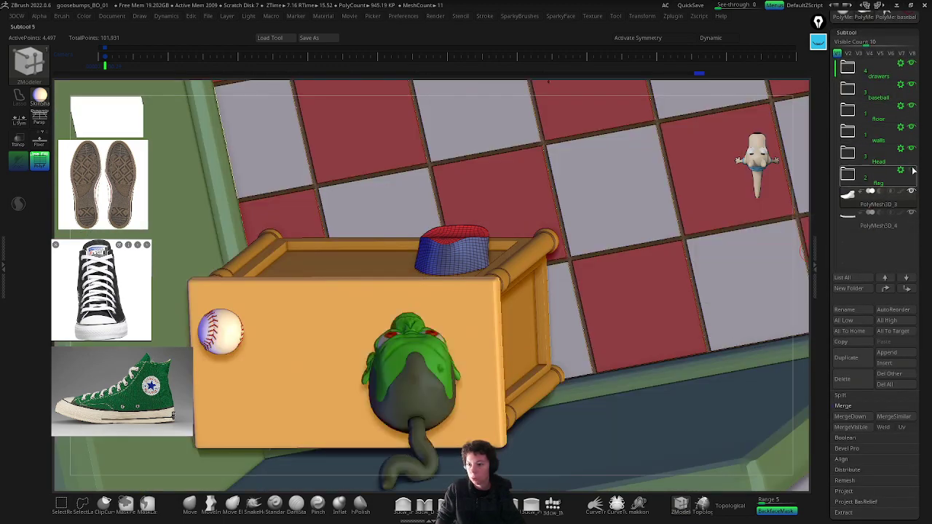
click(911, 169)
key(f)
drag(466, 318, 659, 384)
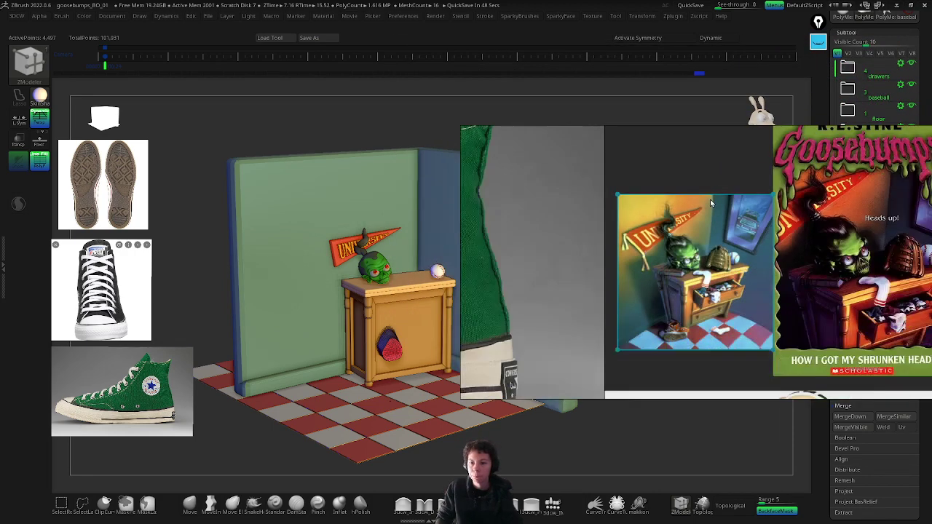
Step: Scroll the subtool list, leave the reference board, and hide the drawers subtool again
scroll(704, 269, up, 2)
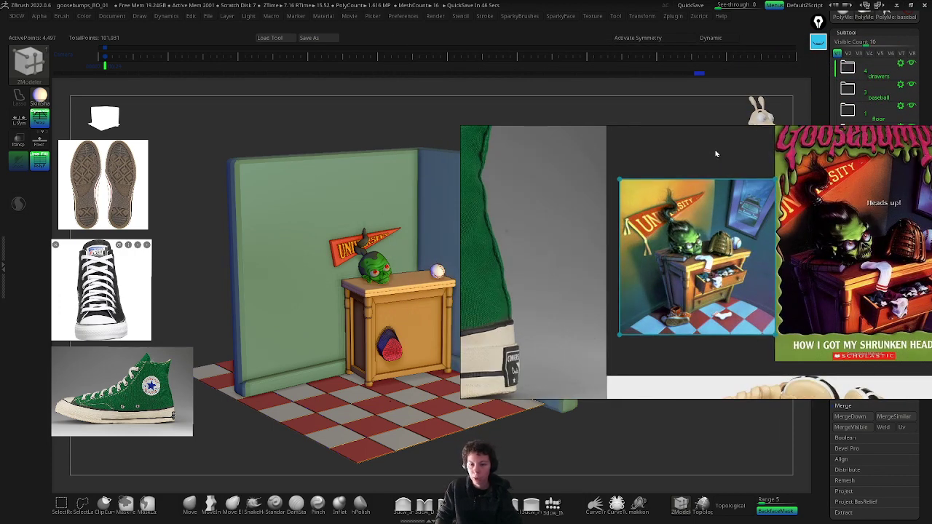
scroll(746, 174, up, 1)
scroll(739, 273, down, 1)
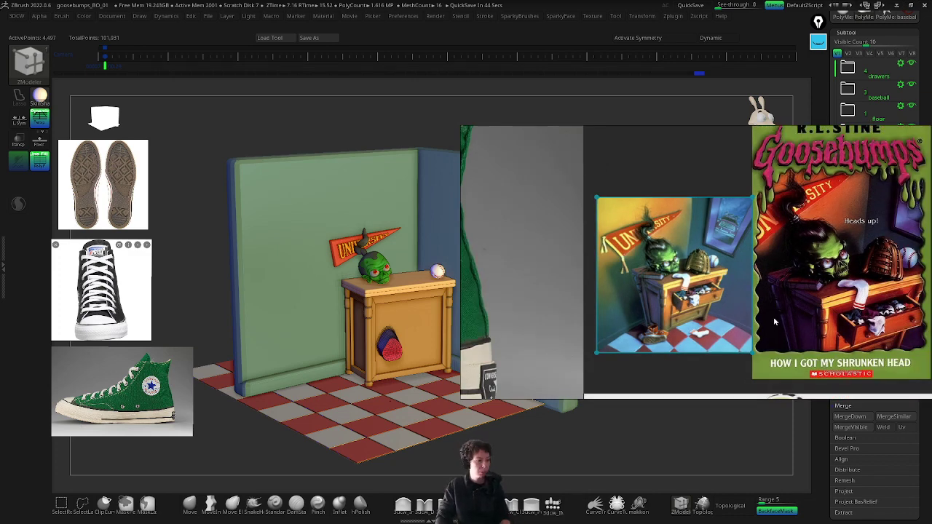
scroll(737, 341, down, 1)
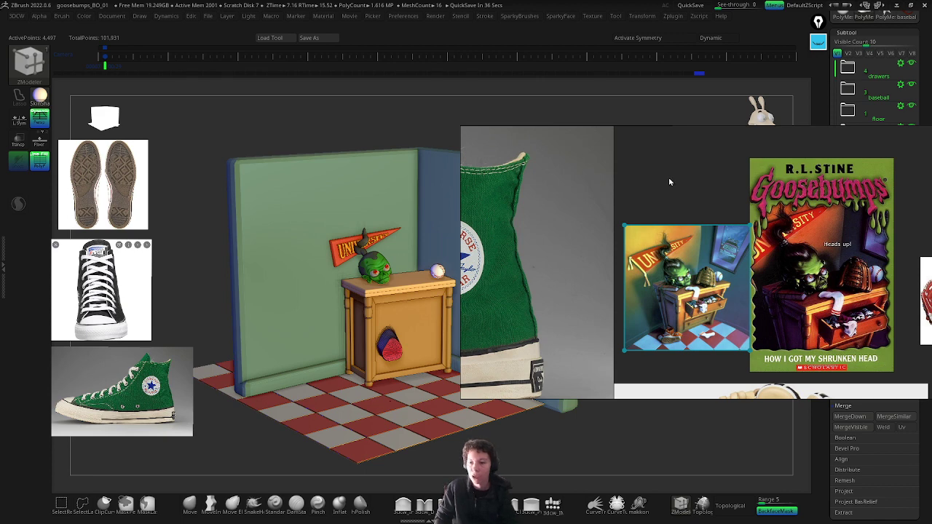
key(alt+Tab)
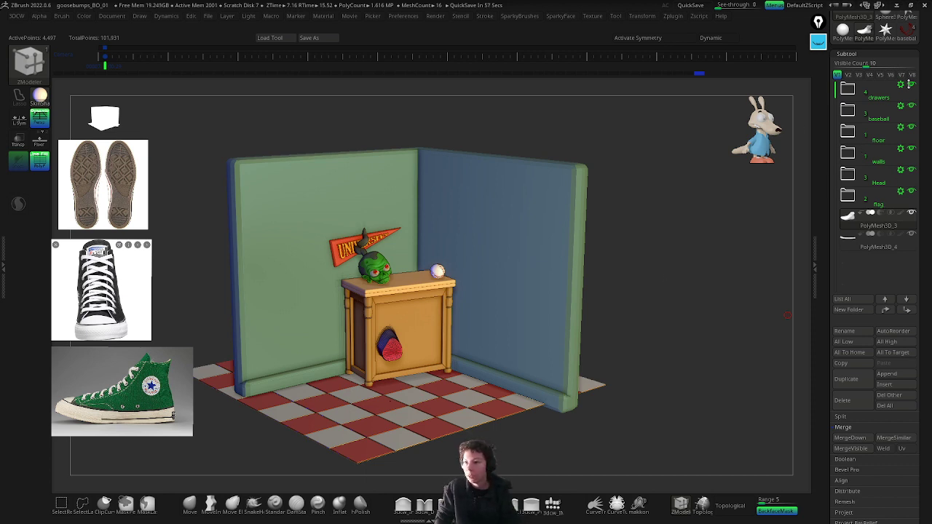
click(911, 84)
Step: Hide the baseball, floor, walls, Head and flag subtools and zoom in on the lower blue upper
click(911, 105)
click(911, 127)
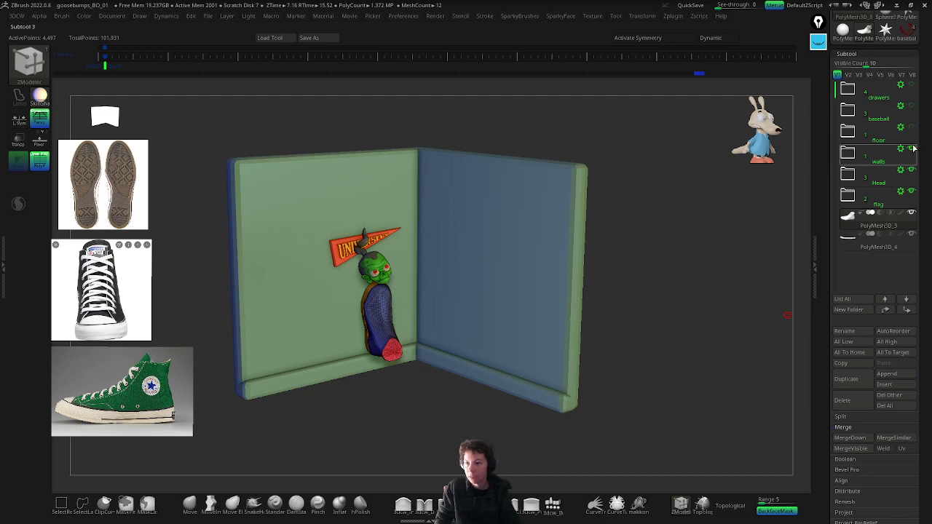
click(912, 149)
click(911, 169)
click(911, 191)
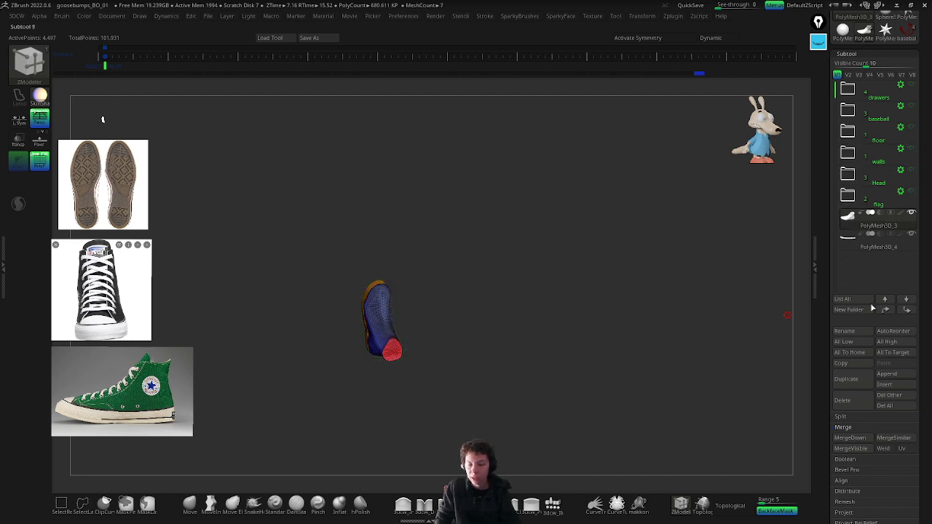
drag(488, 350, 393, 369)
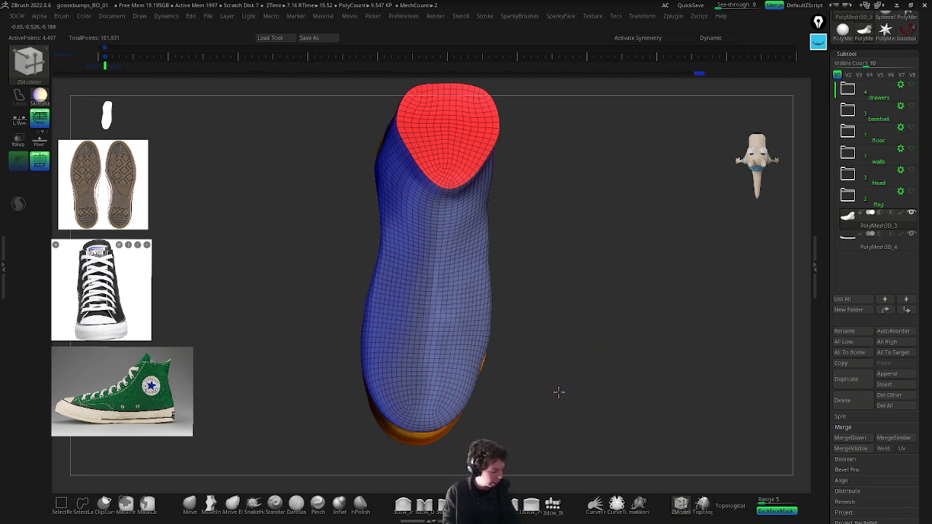
drag(559, 392, 556, 389)
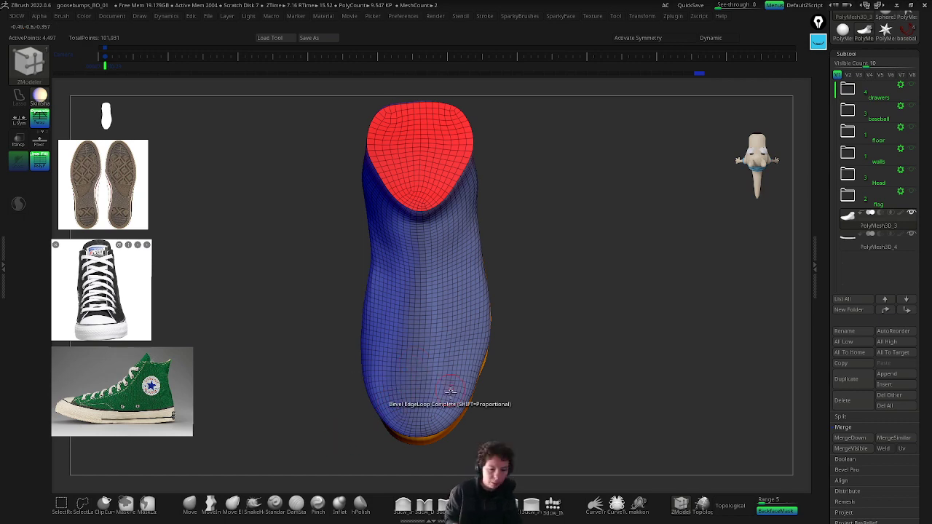
right_drag(451, 391, 395, 345)
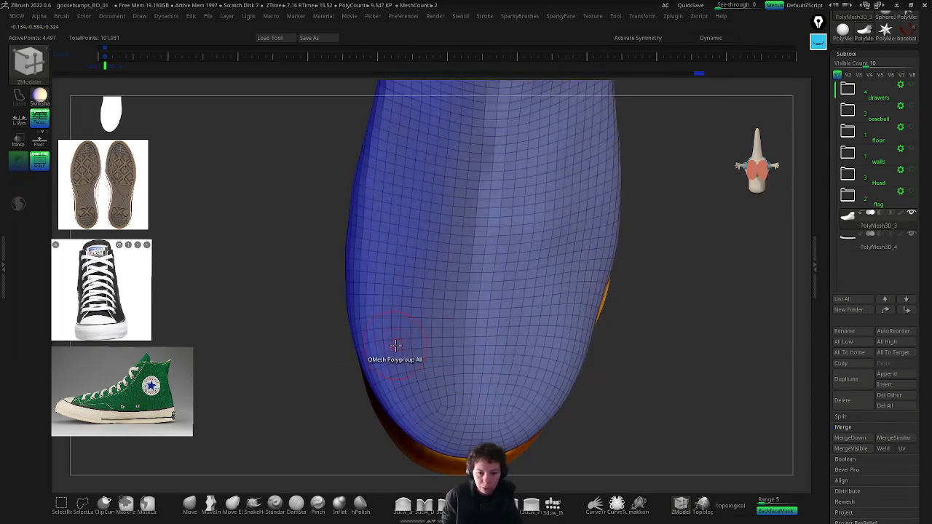
Step: Set the ZModeler polygon action to PolyGroup with PolyLoop target and apply it to the upper
key(space)
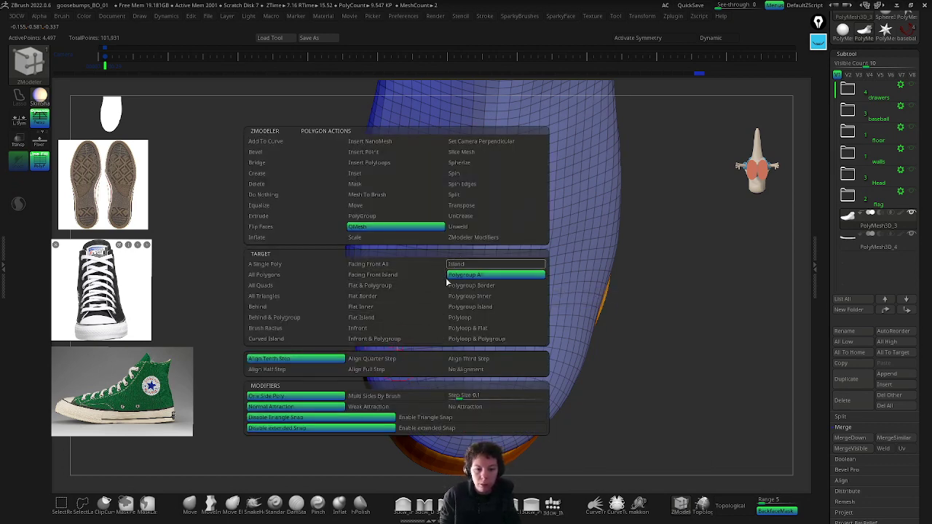
click(375, 216)
click(401, 265)
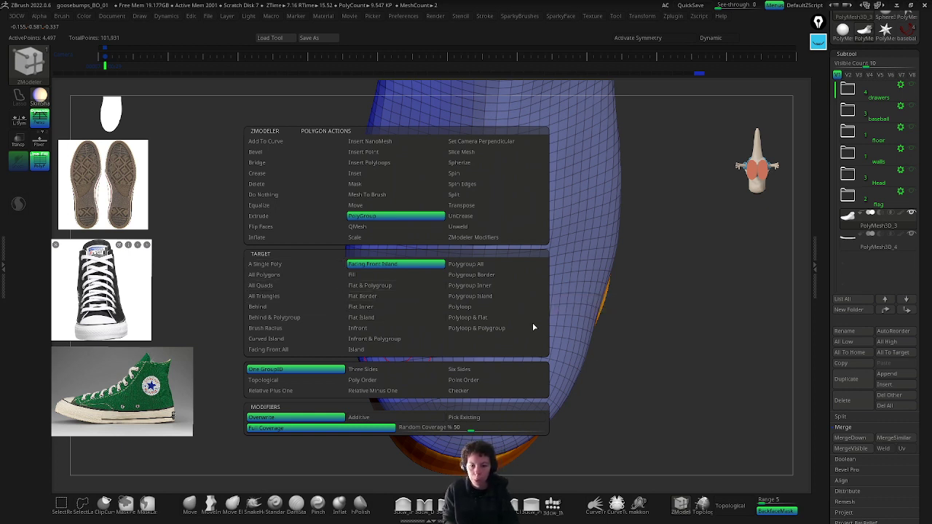
click(492, 310)
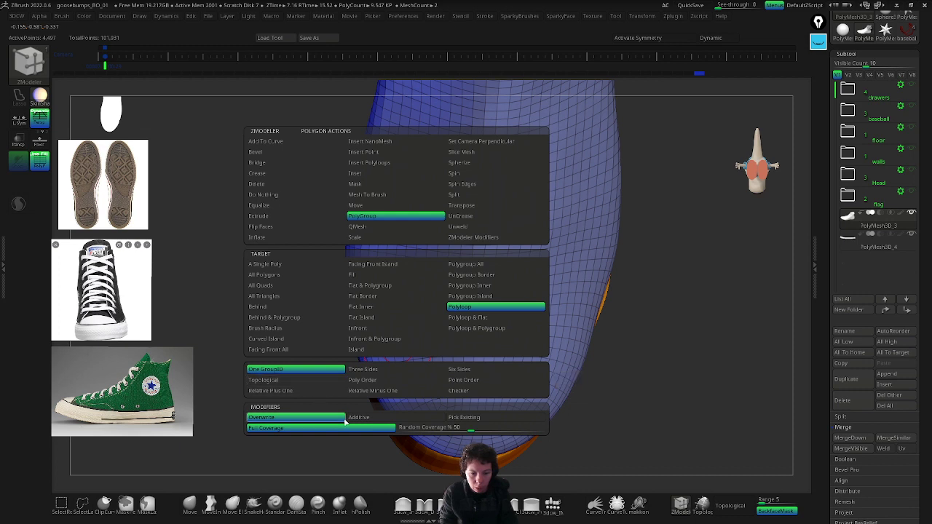
click(371, 421)
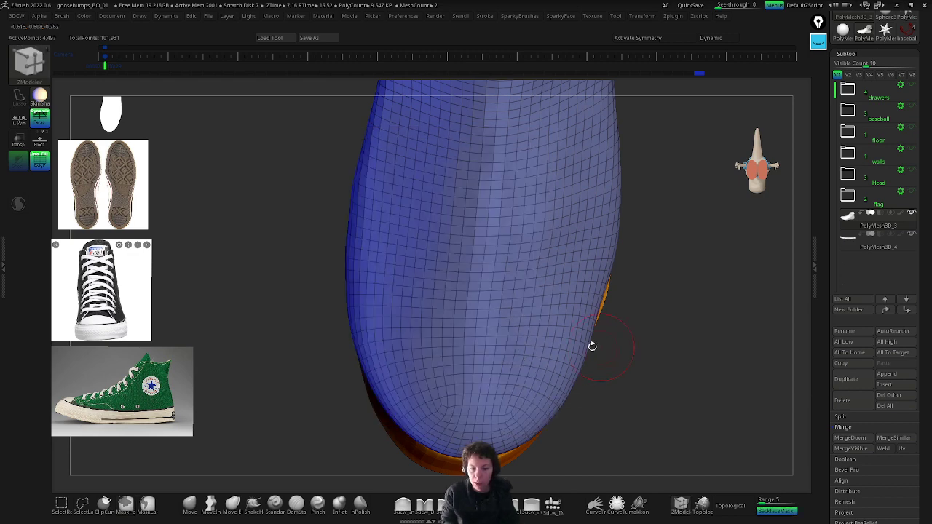
click(380, 335)
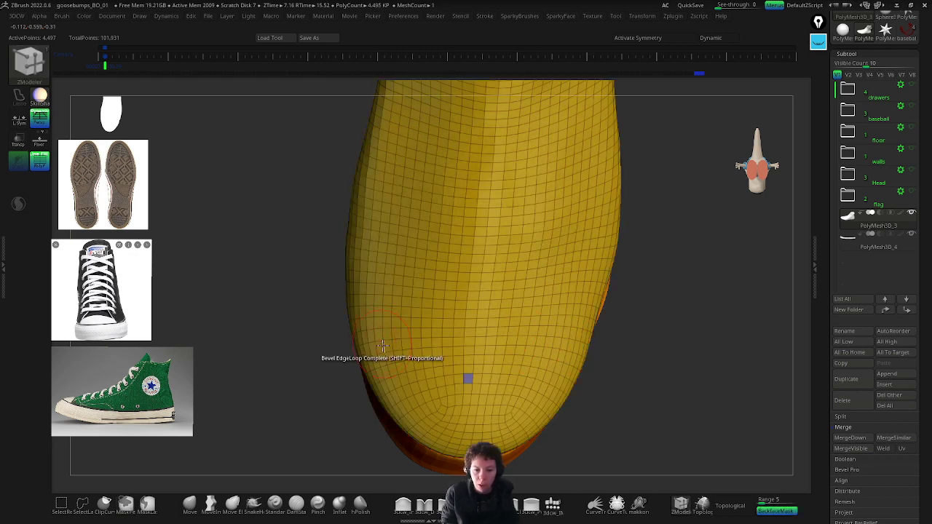
Step: Undo and retry grouping the toe loop repeatedly; each attempt recolours the whole upper yellow
key(ctrl+z)
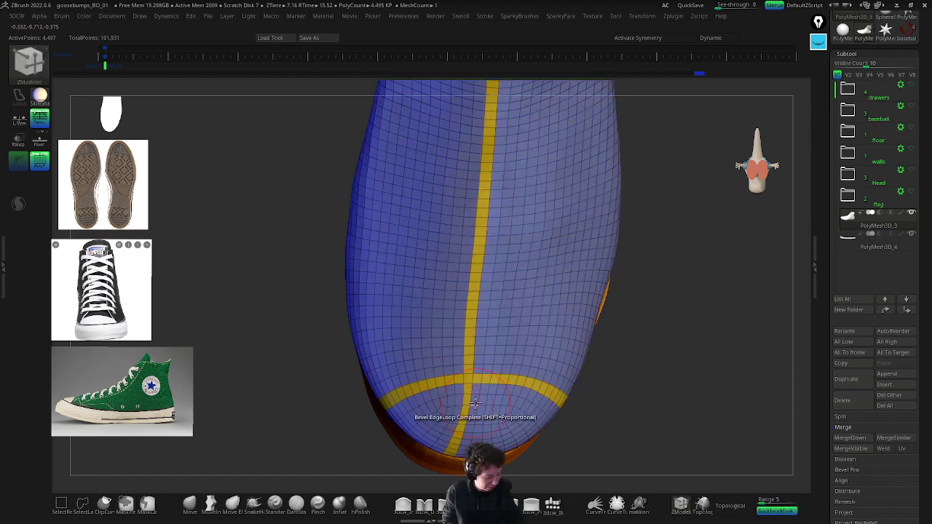
click(471, 398)
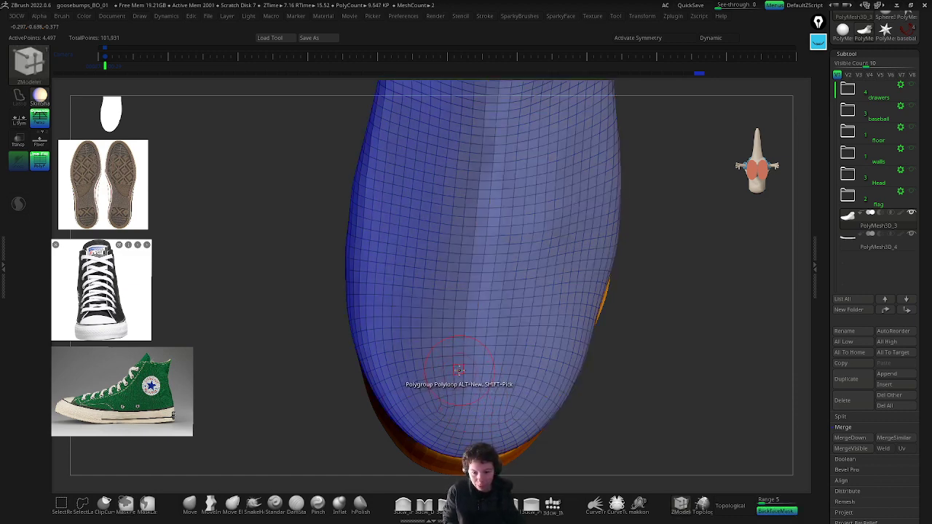
click(460, 370)
key(ctrl+z)
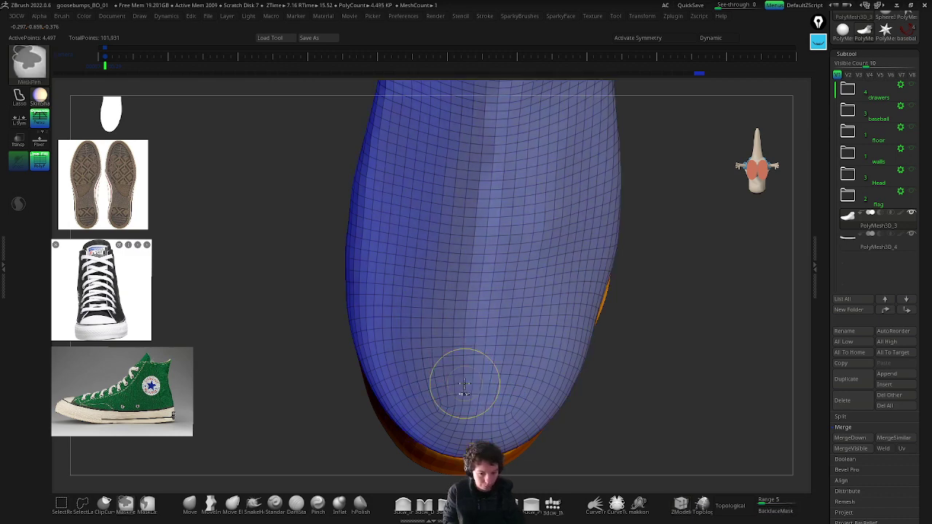
click(378, 375)
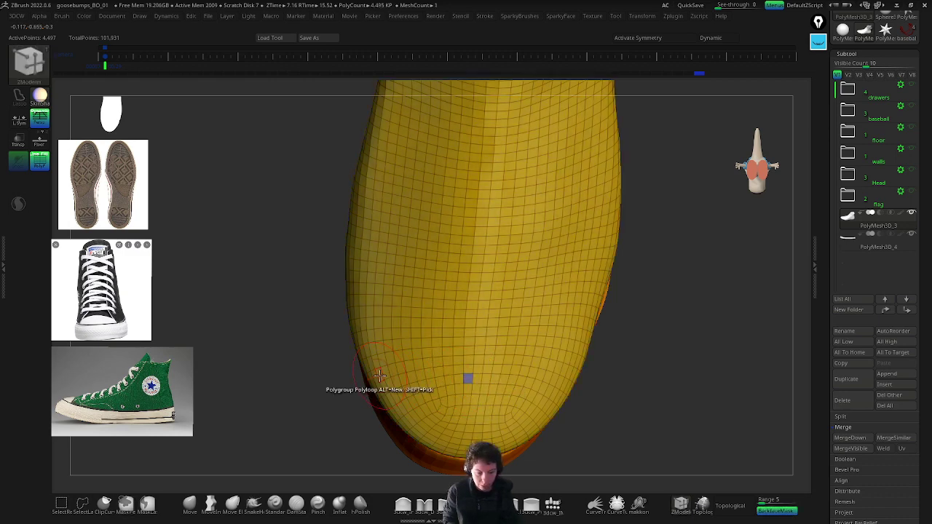
key(ctrl+z)
click(378, 376)
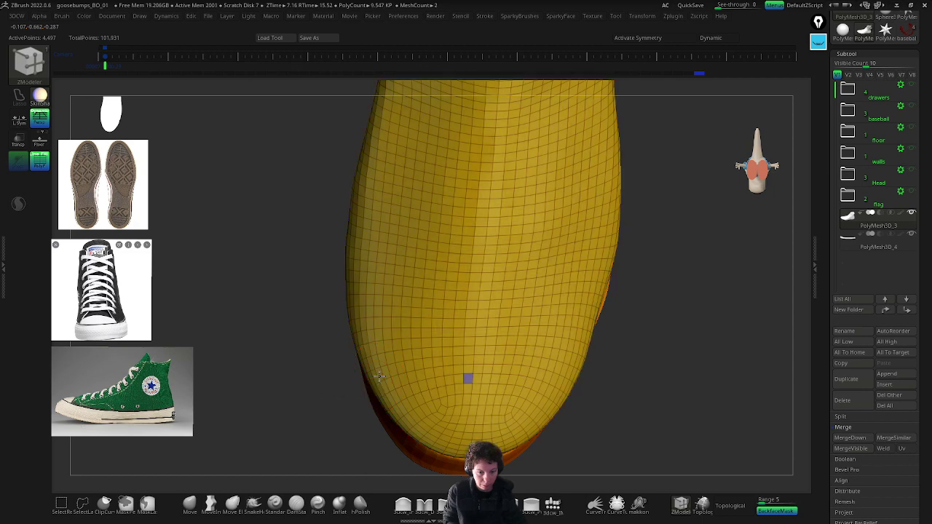
Step: Undo the yellow regroup and rotate the view in close to the toe
key(ctrl+z)
mouse_move(379, 376)
right_down()
mouse_move(393, 348)
mouse_move(396, 390)
mouse_move(367, 377)
mouse_move(372, 371)
right_up()
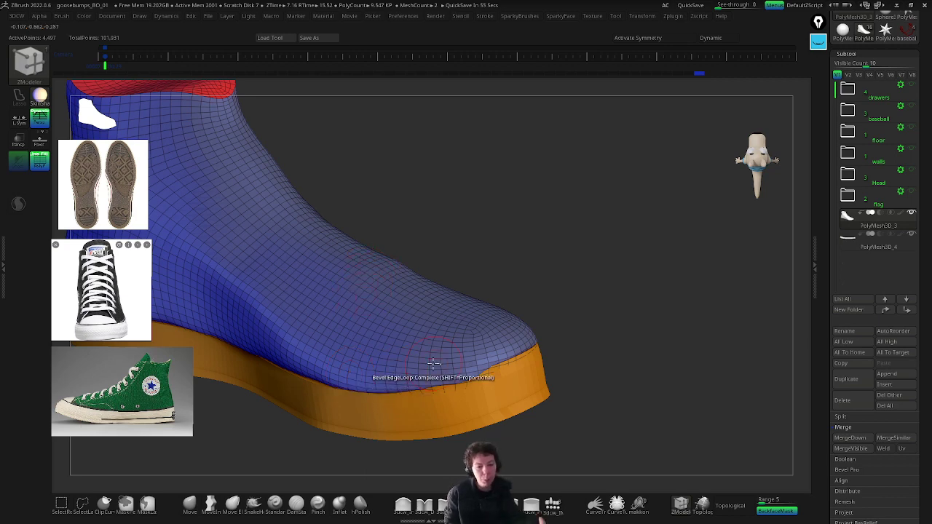
right_drag(483, 270, 408, 337)
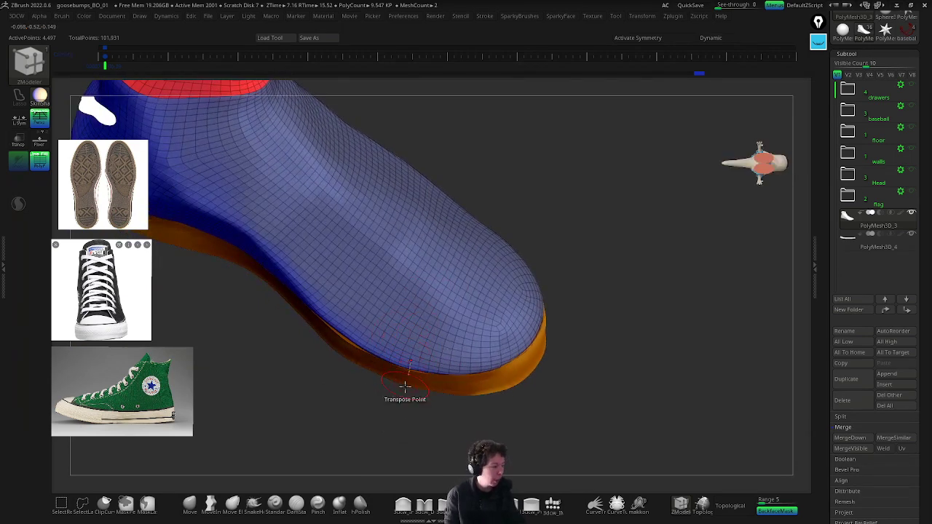
right_drag(399, 345, 396, 374)
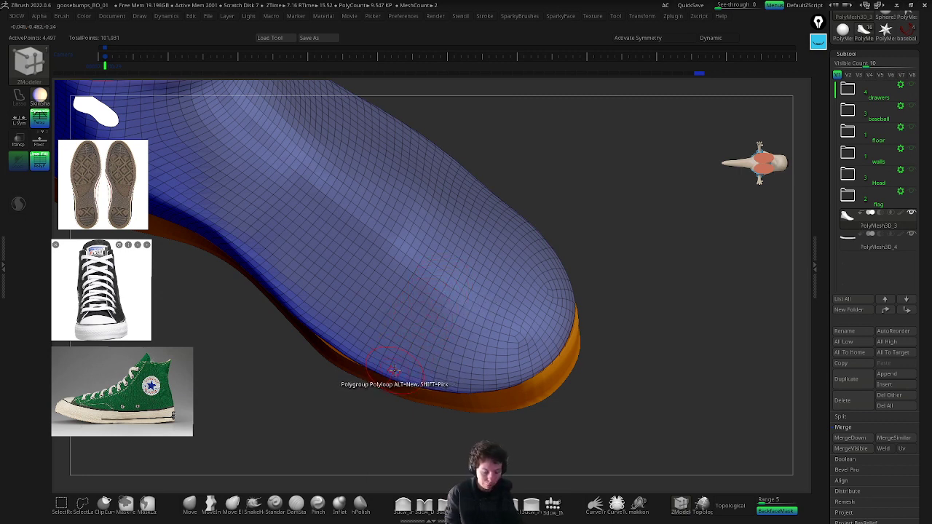
Step: Set the edge action to PolyGroup with PolyLoop target, test it on the toe edge, then stand the shoe upright
key(space)
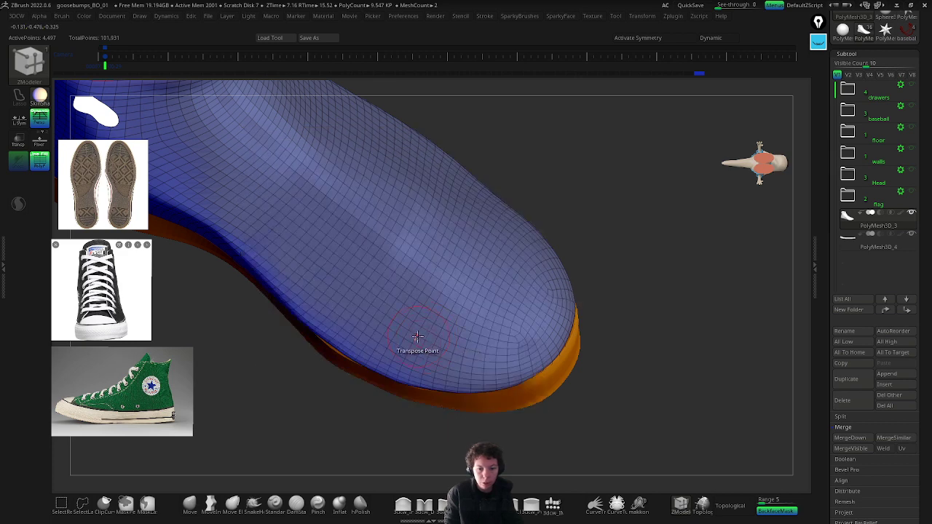
key(space)
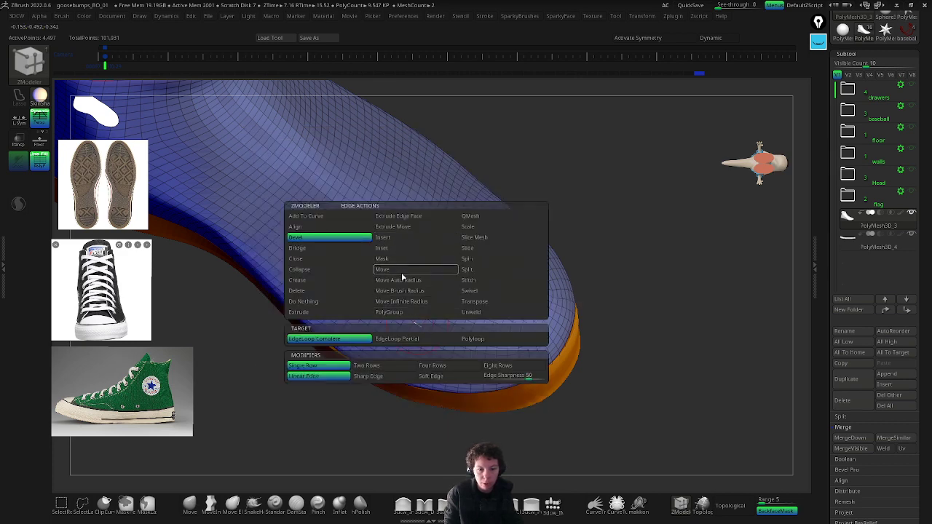
click(408, 312)
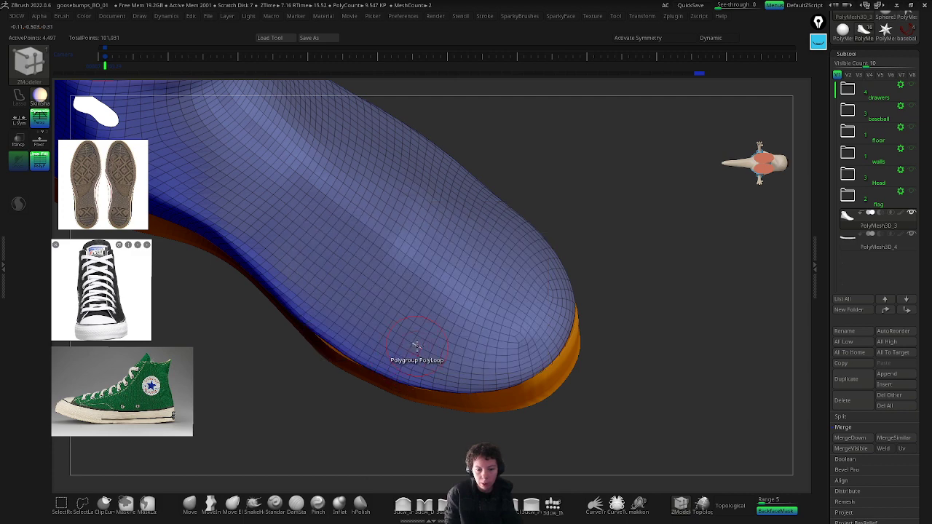
click(417, 345)
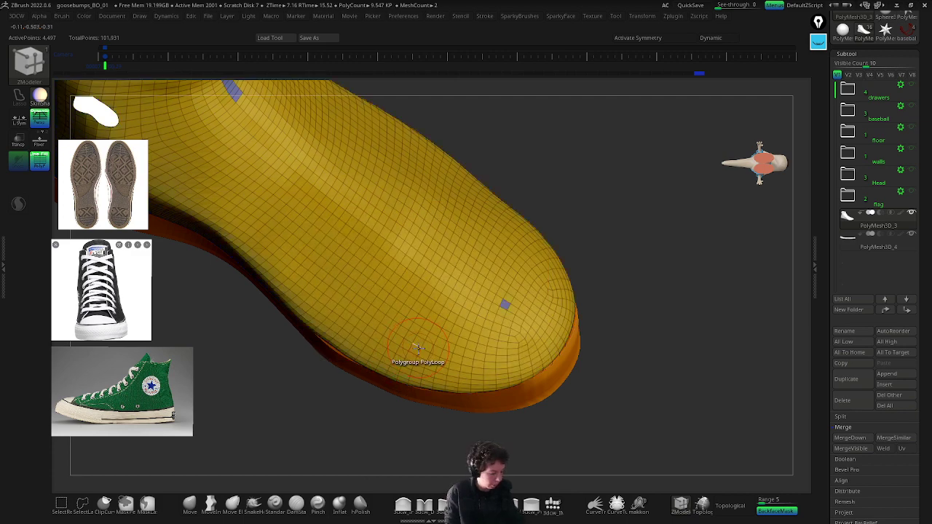
drag(418, 348, 801, 372)
Step: Remesh the upper with ZRemesher at Half, keeping its polygroups
scroll(828, 294, down, 5)
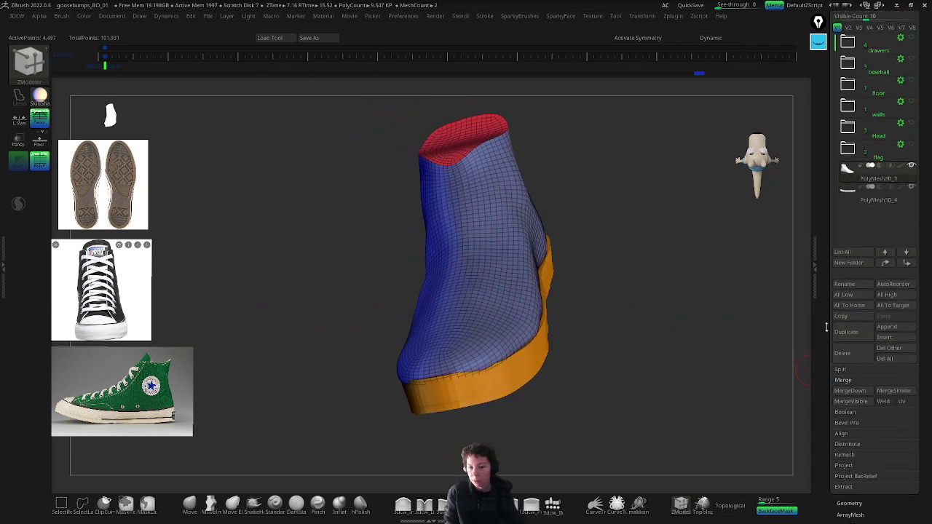
click(849, 383)
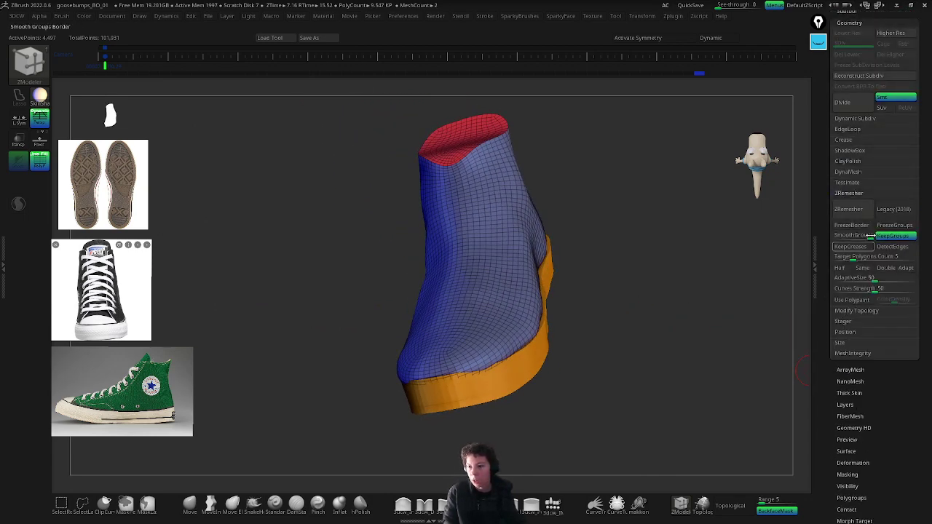
click(841, 268)
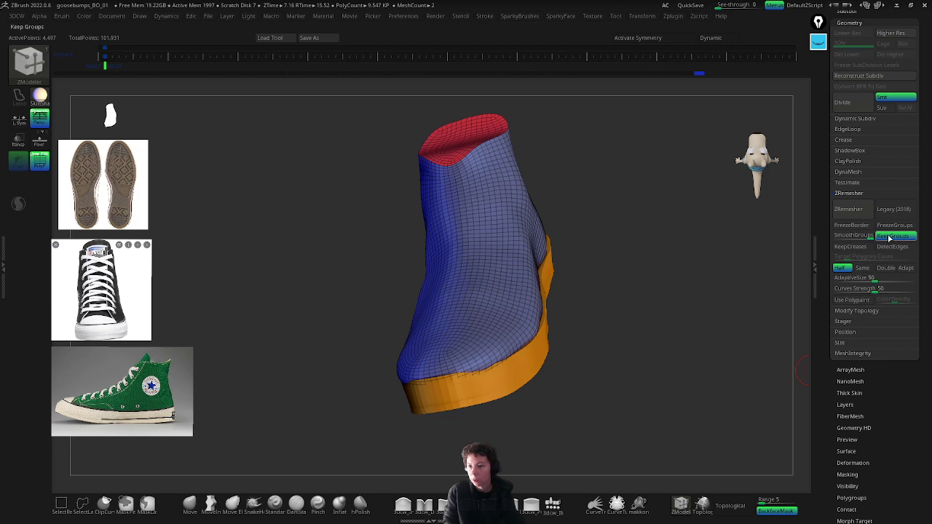
click(852, 210)
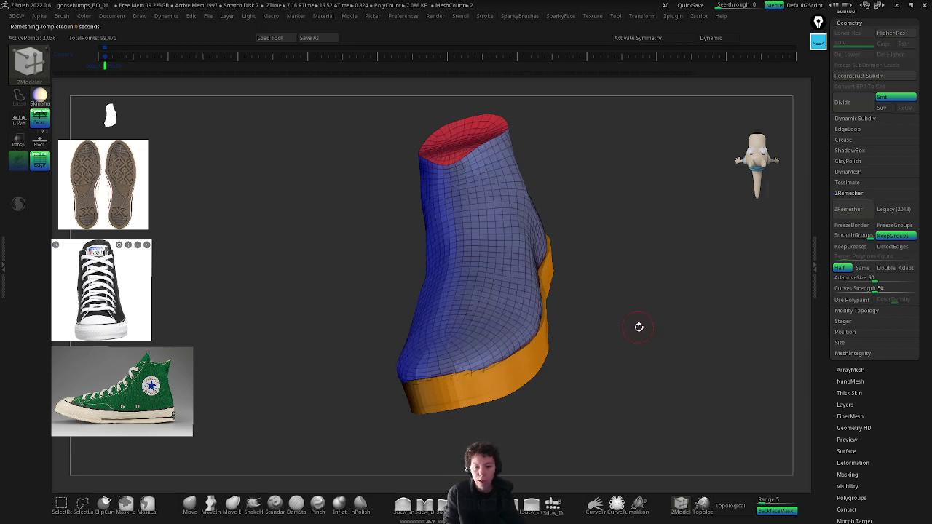
Step: Mark a yellow polygroup loop across the toe of the remeshed upper
drag(639, 327, 436, 410)
click(433, 358)
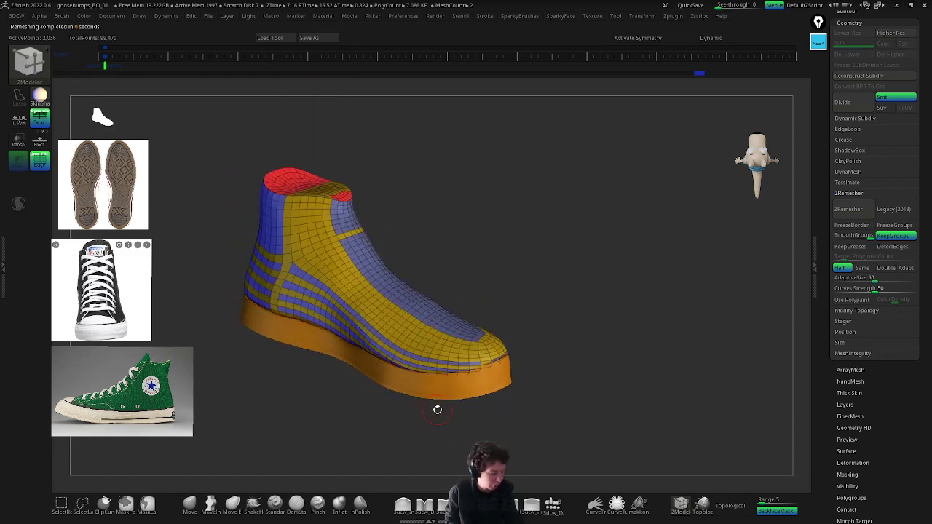
key(ctrl+z)
right_drag(439, 399, 467, 305)
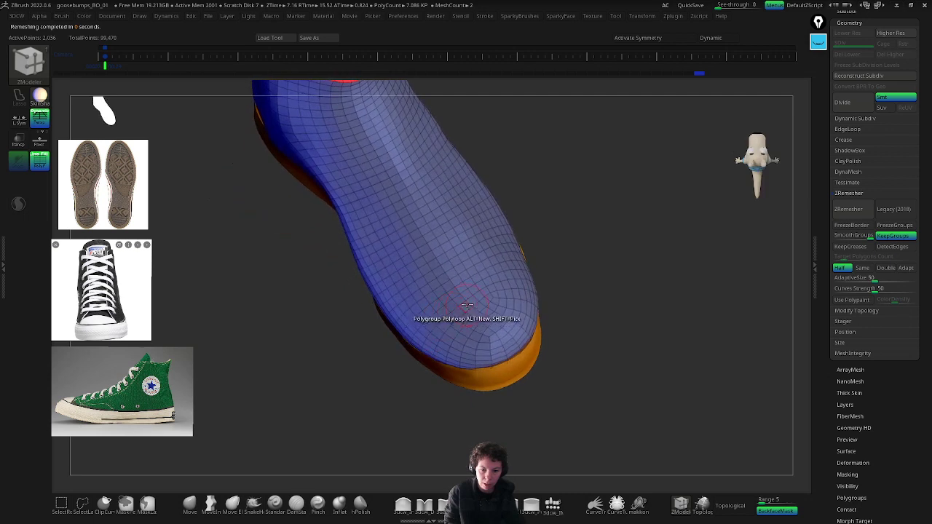
click(419, 337)
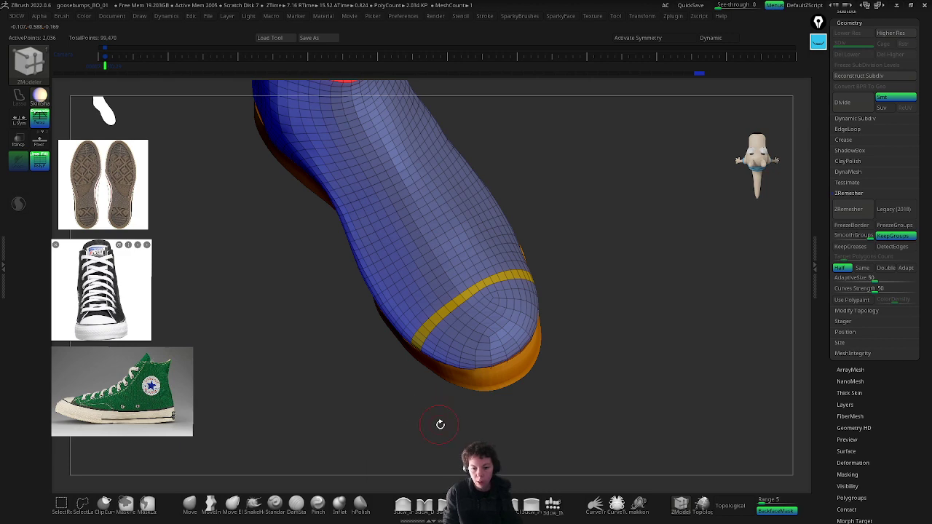
mouse_move(475, 414)
mouse_down()
mouse_move(457, 423)
mouse_move(435, 341)
mouse_move(425, 355)
mouse_move(358, 353)
mouse_move(474, 308)
mouse_up()
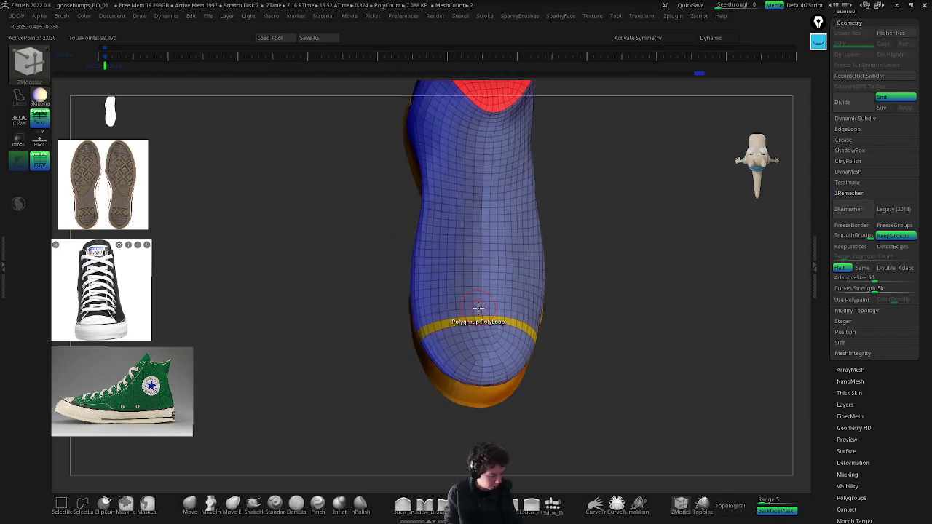
Step: Isolate the toe group with Ctrl+Shift clicks, recolour it purple with Ctrl+W, then show all groups
key(ctrl+shift)
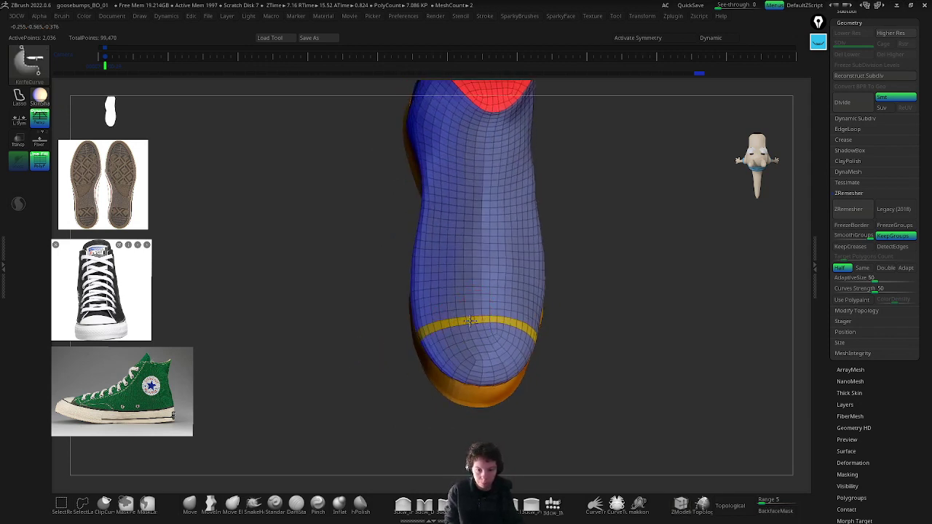
ctrl+shift+click(471, 321)
ctrl+shift+click(472, 322)
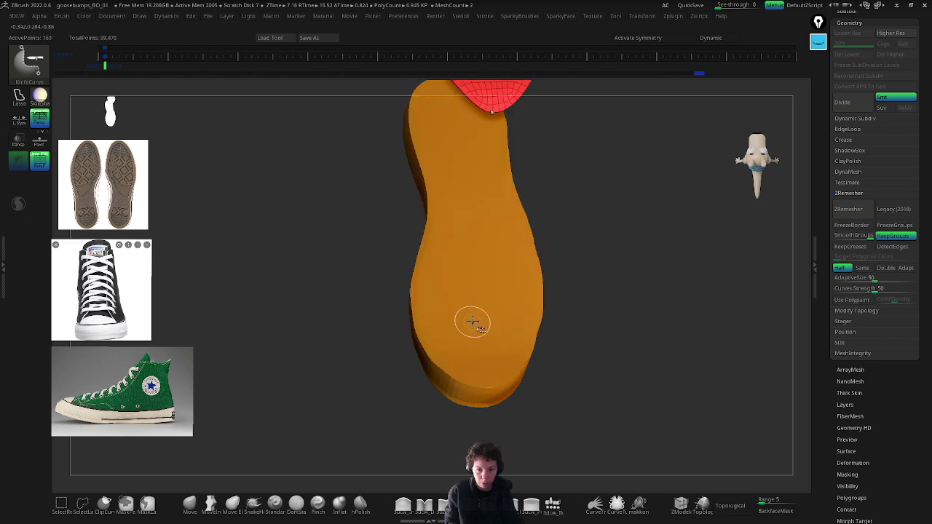
ctrl+shift+click(576, 299)
ctrl+shift+click(572, 272)
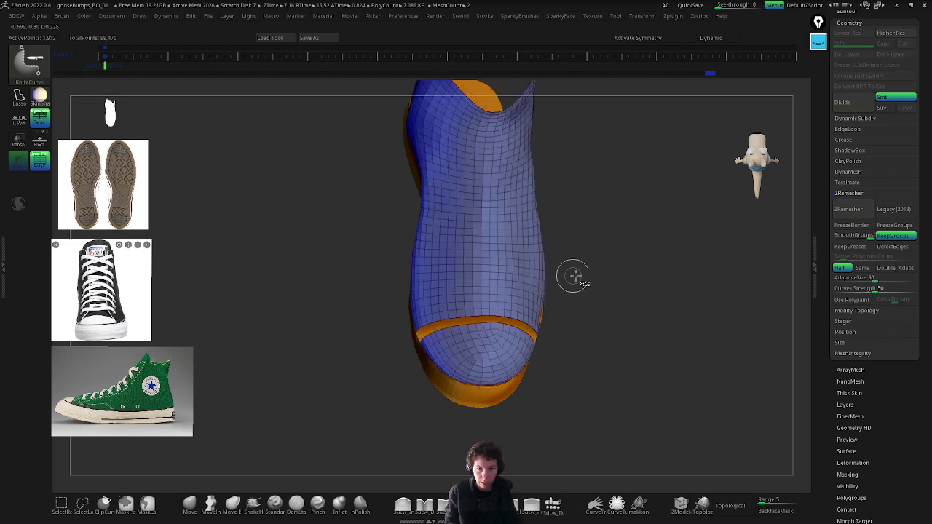
mouse_move(589, 319)
mouse_down()
mouse_move(576, 326)
mouse_move(575, 314)
mouse_move(577, 329)
mouse_move(510, 331)
mouse_move(611, 385)
mouse_up()
ctrl+shift+click(578, 320)
ctrl+shift+click(476, 335)
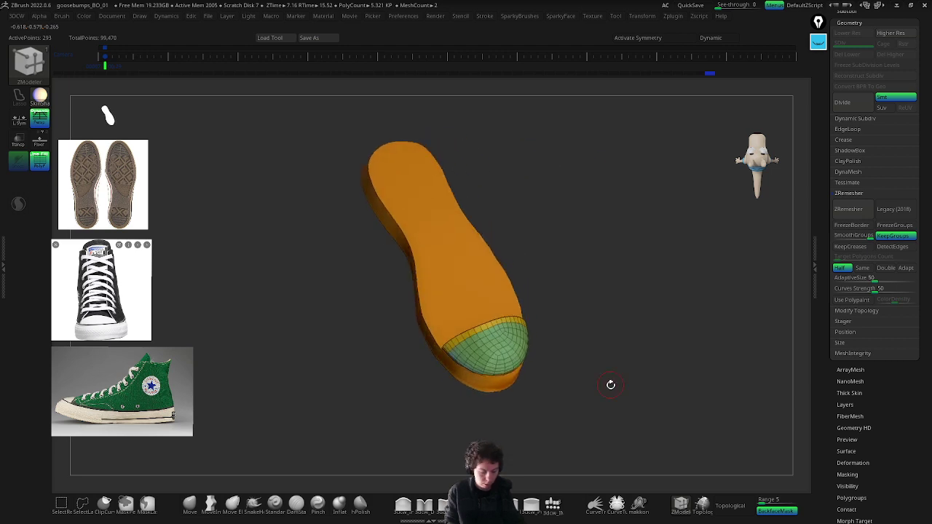
key(ctrl+w)
key(ctrl+w)
key(ctrl+w)
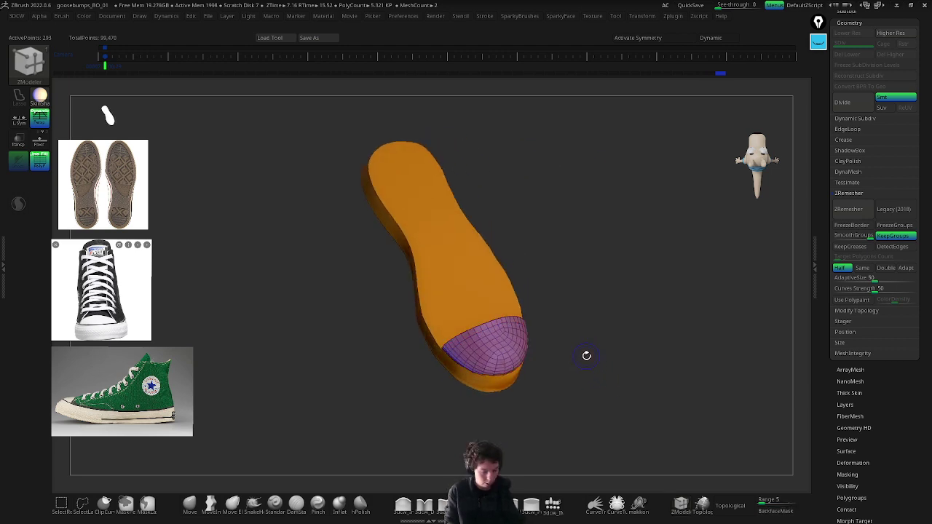
ctrl+shift+click(589, 355)
drag(591, 355, 550, 419)
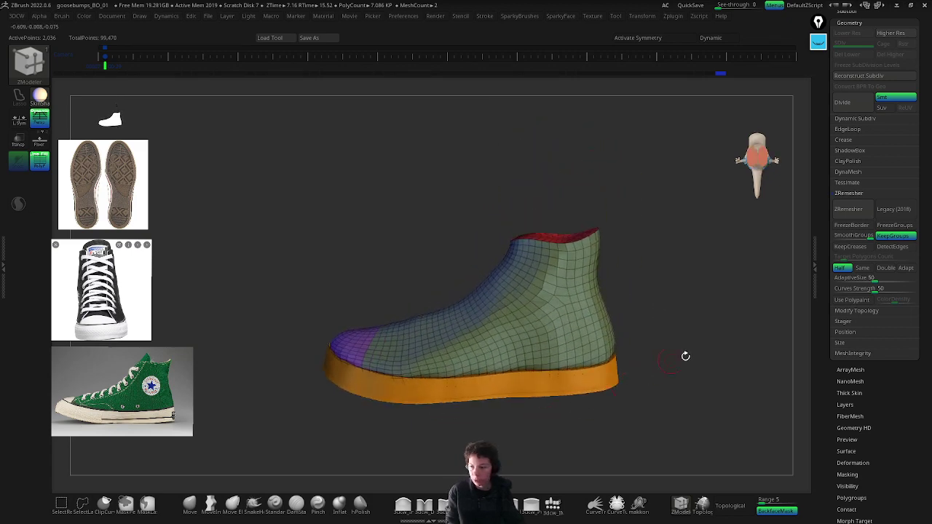
Step: Check the reference photo board while turning the shoe to a side view
drag(794, 334, 750, 277)
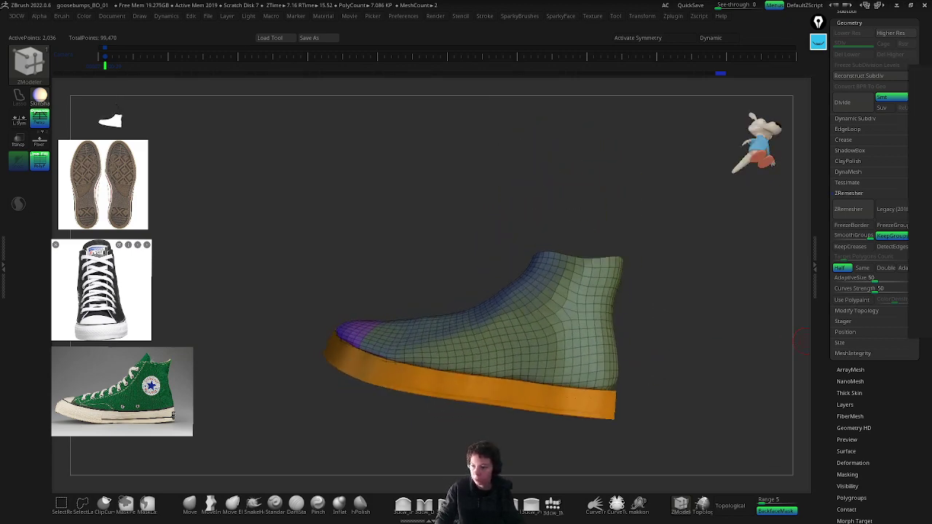
key(alt+Tab)
drag(744, 246, 451, 211)
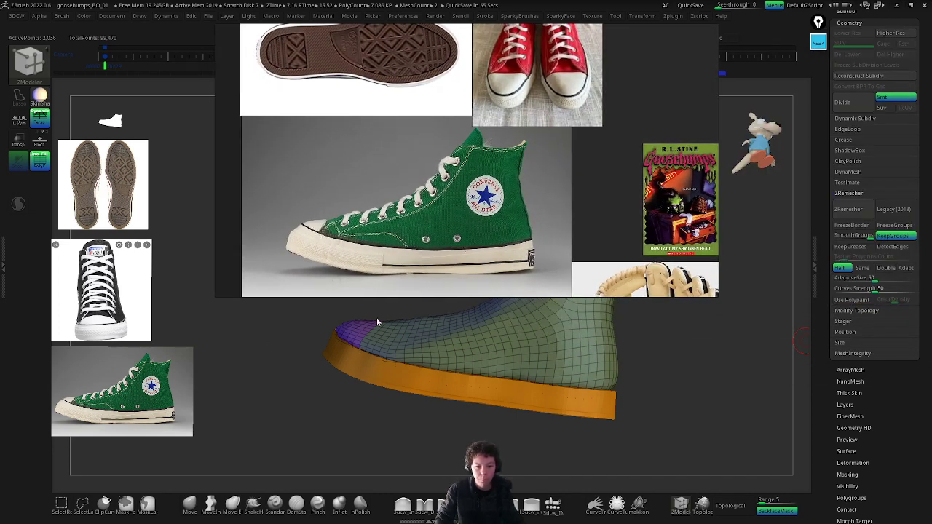
key(alt+Tab)
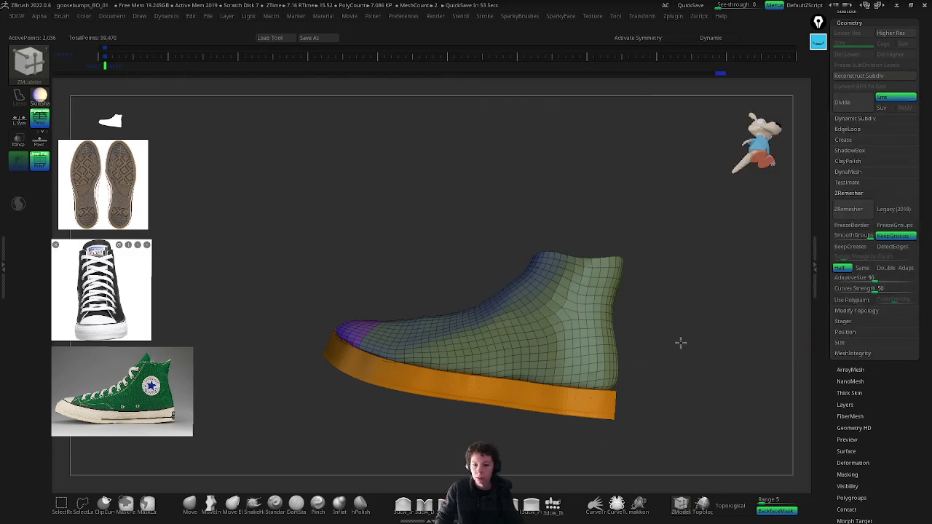
Step: Zoom onto the top of the shoe and isolate the red top polygroup
drag(680, 342, 709, 366)
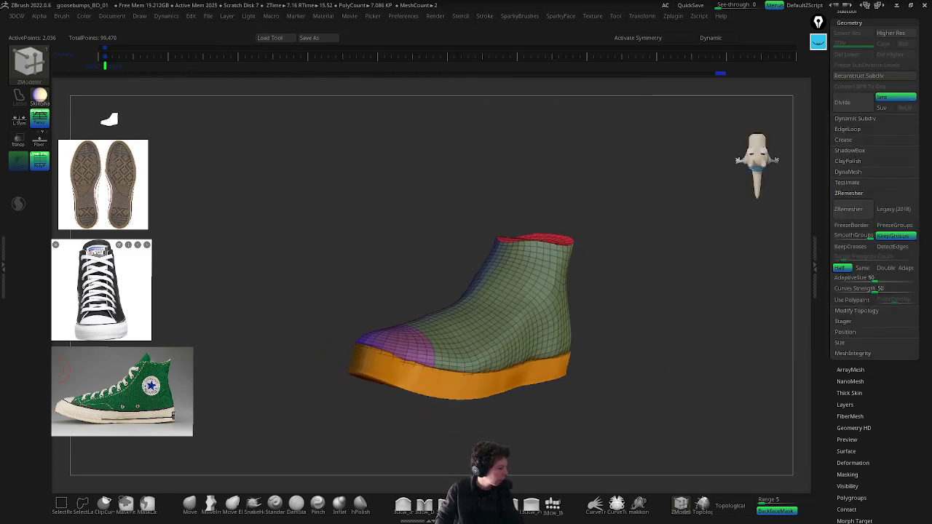
drag(437, 291, 391, 182)
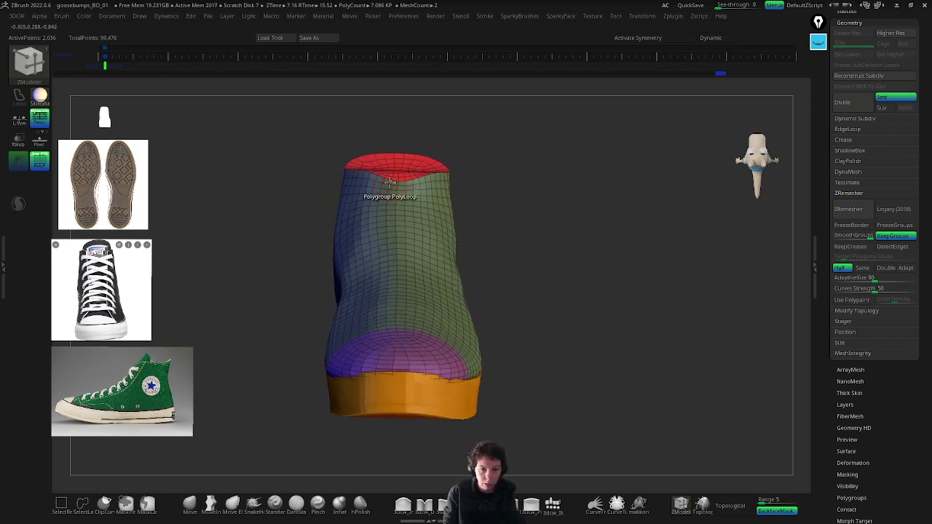
mouse_move(392, 182)
right_down()
mouse_move(407, 139)
mouse_move(404, 180)
mouse_move(386, 182)
right_up()
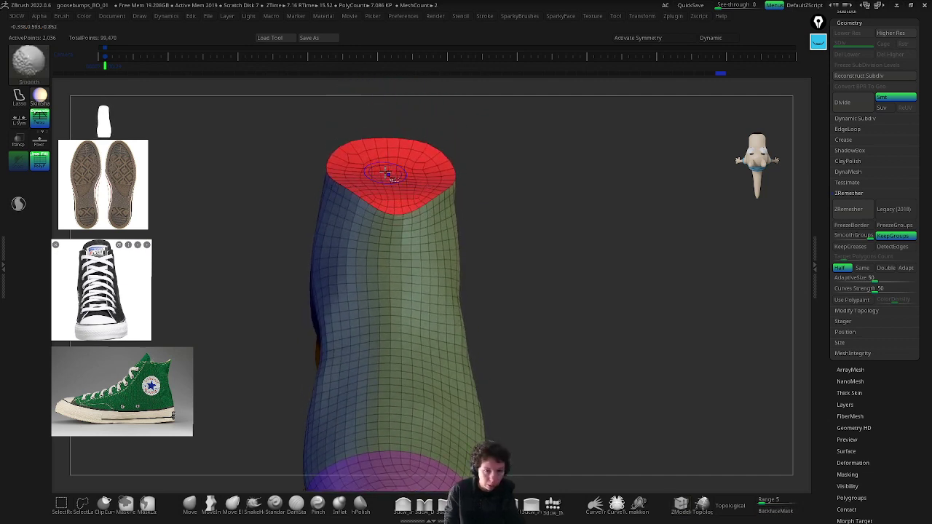
ctrl+shift+click(385, 163)
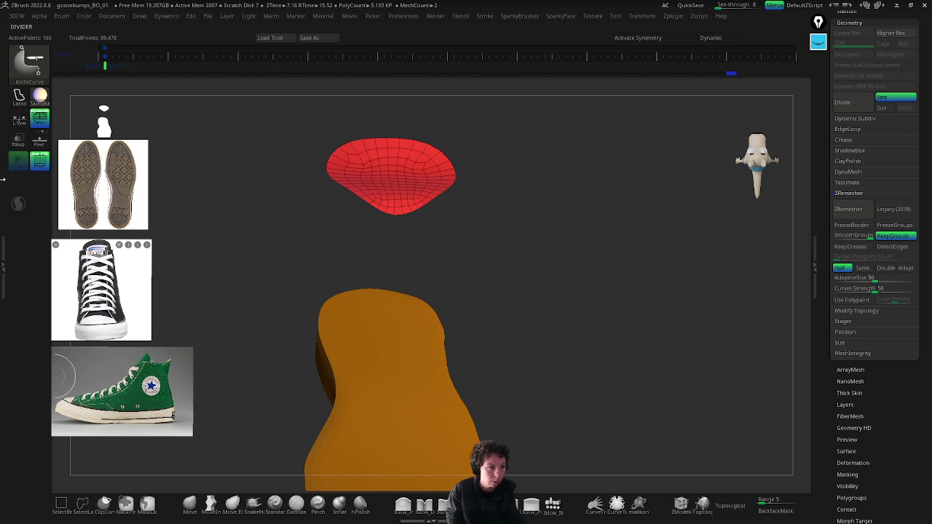
Step: Invert visibility to hide the red top cap, delete it with Del Hidden, and clear the annotations
ctrl+shift+click(596, 244)
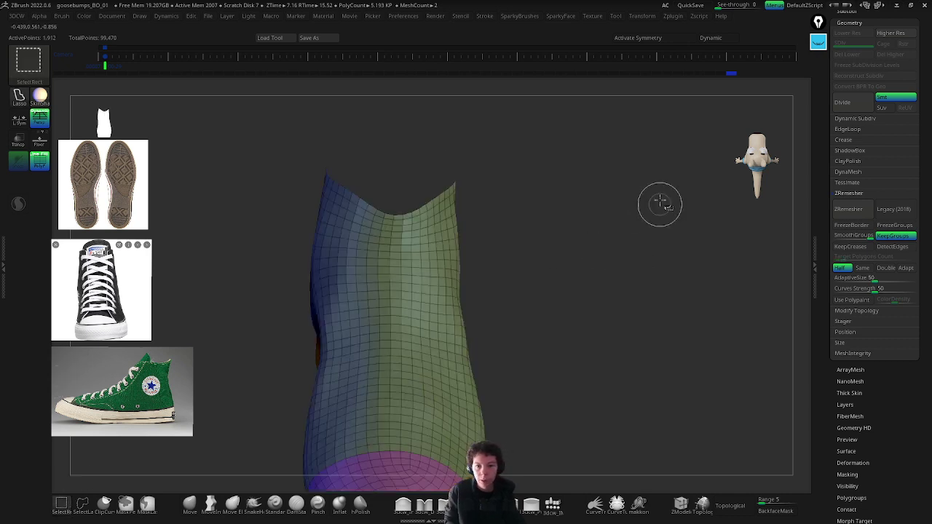
key(space)
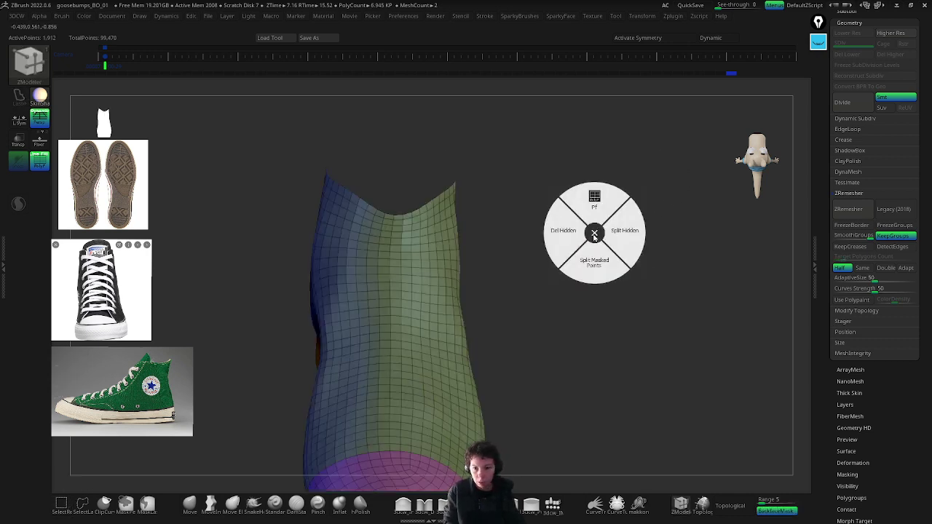
click(525, 233)
drag(554, 295, 535, 275)
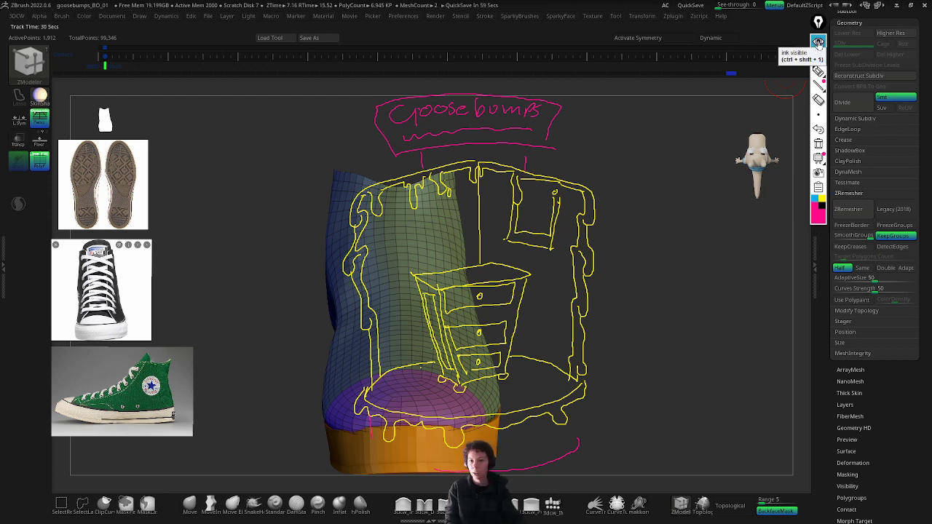
click(818, 43)
mouse_move(819, 26)
mouse_down()
mouse_move(839, 55)
mouse_move(821, 48)
mouse_up()
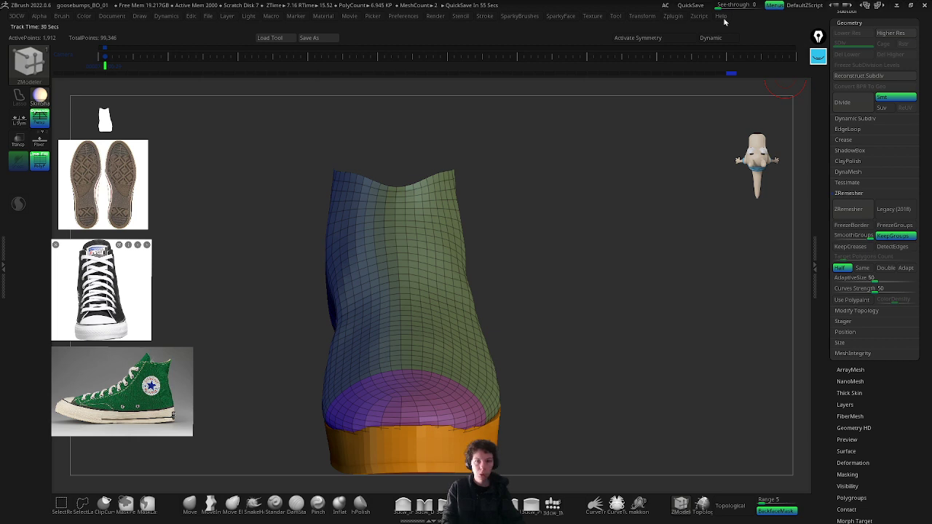
Step: Turn on Double in the SparkyFace menu so the mesh shows its inside faces
click(519, 16)
mouse_move(561, 18)
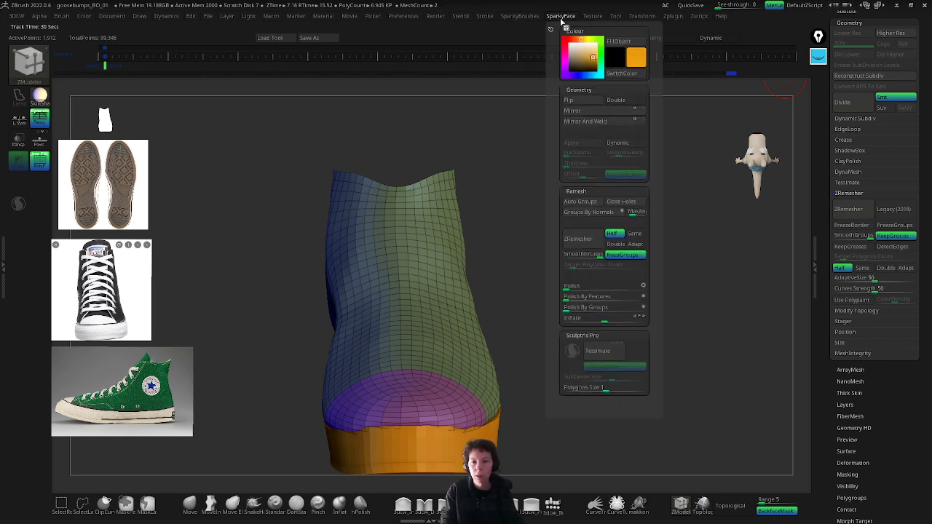
click(634, 101)
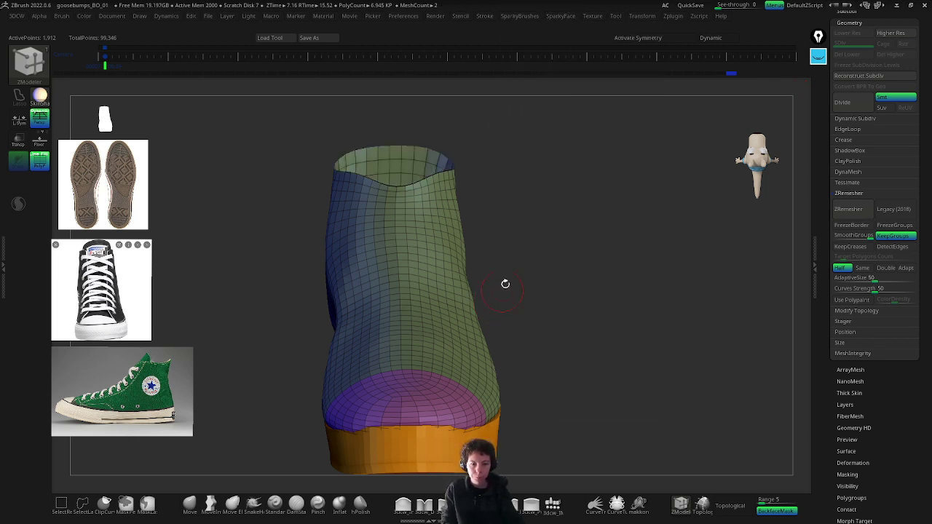
Step: Orbit to view the sole through the open collar, then bring up the brush picker
drag(523, 373, 545, 327)
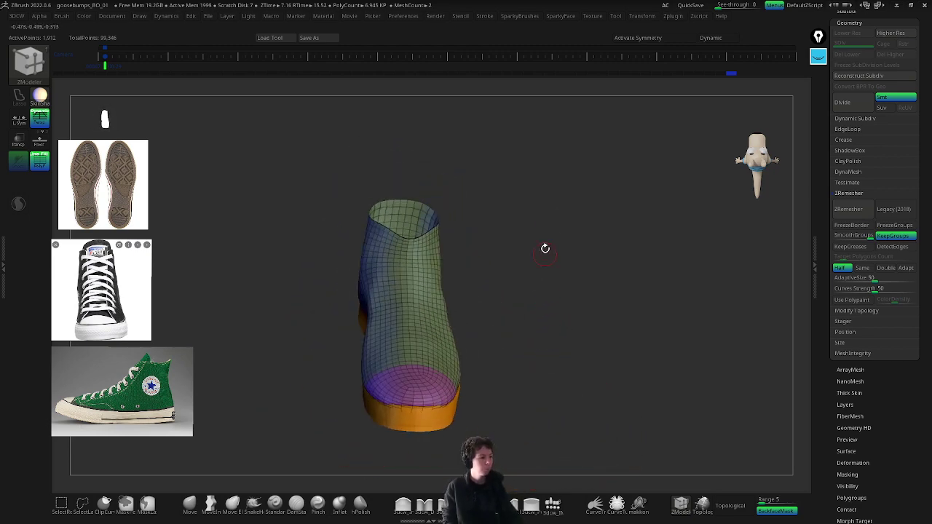
drag(533, 361, 590, 350)
drag(576, 300, 533, 239)
drag(530, 186, 503, 194)
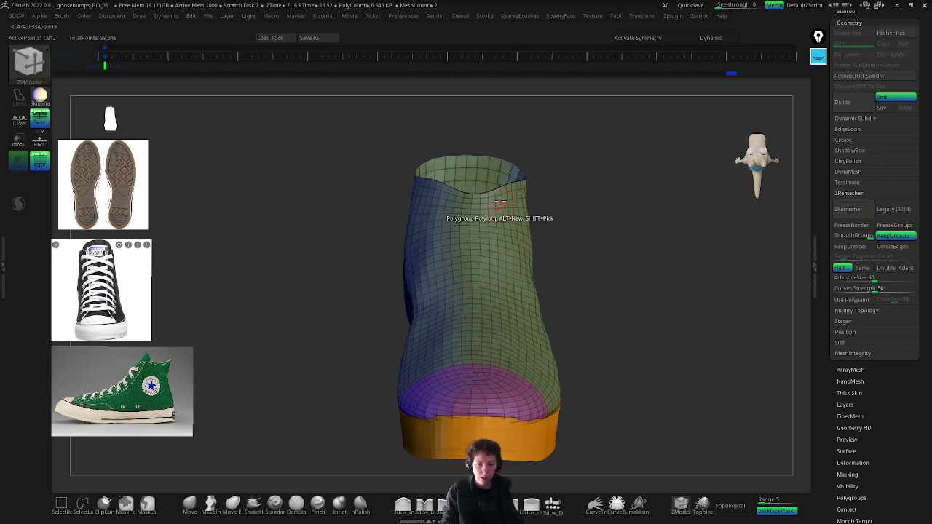
drag(592, 255, 566, 308)
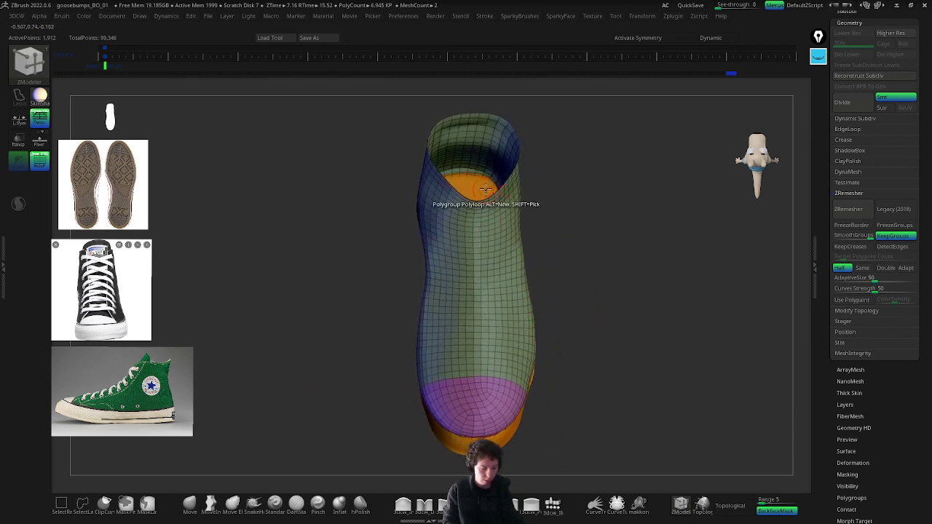
key(ctrl+shift)
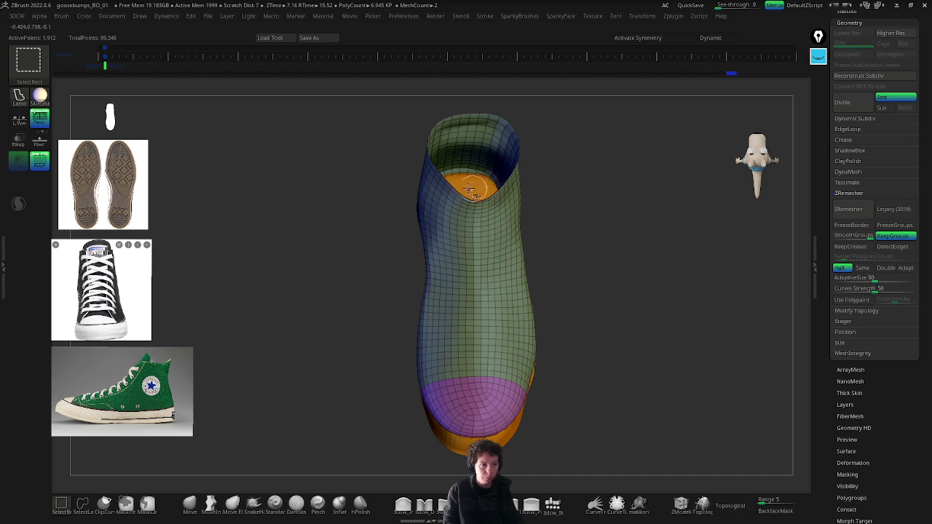
click(33, 72)
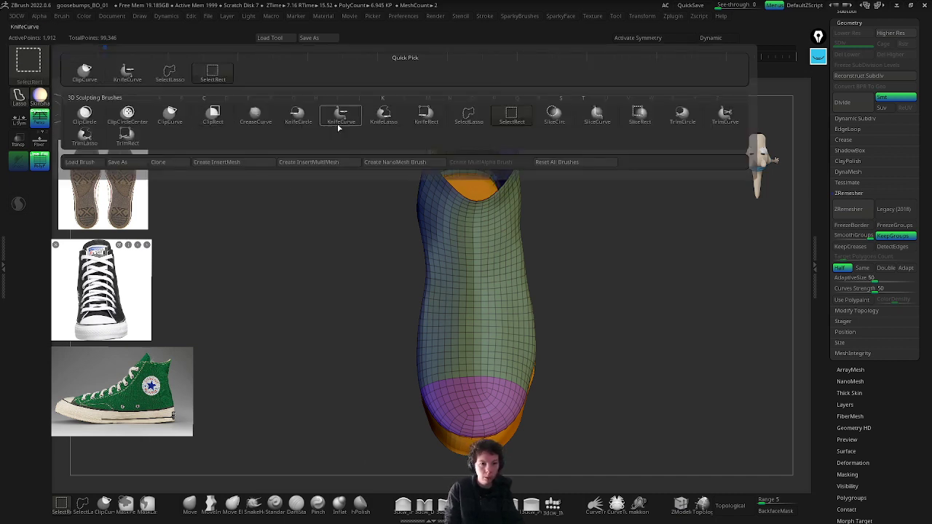
Step: Select the SliceCurve brush and orbit the shoe to an upright view
click(597, 117)
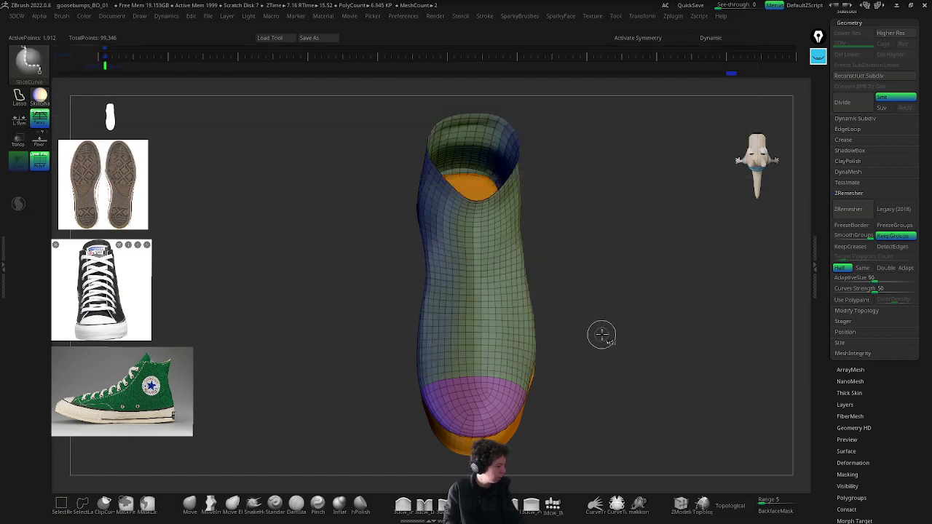
key(b)
key(z)
key(m)
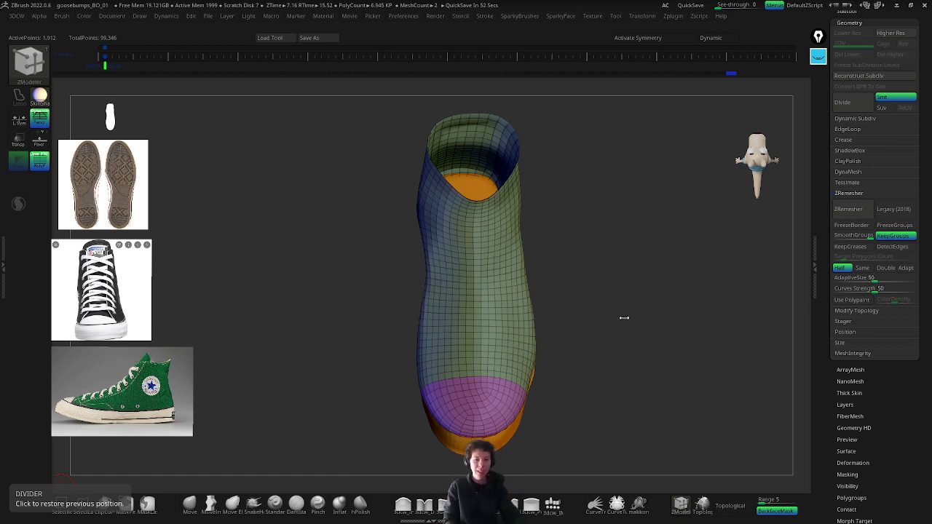
drag(614, 309, 587, 317)
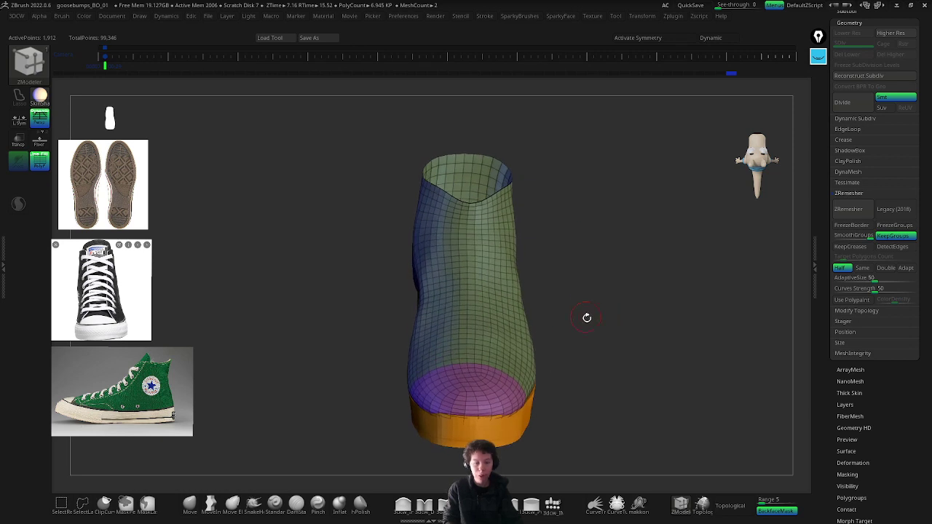
drag(605, 350, 568, 237)
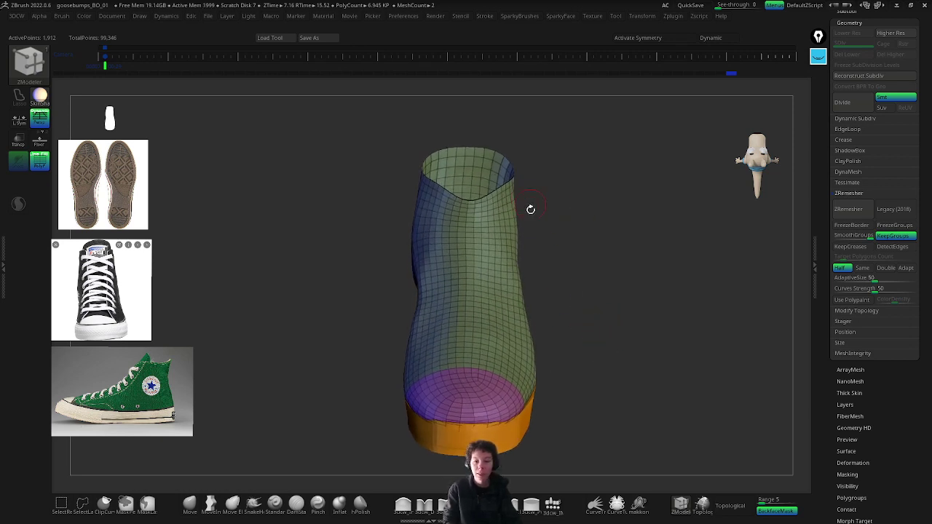
Step: Slice a curve down the outer side from collar to toe, creating an orange side panel
key(ctrl+shift)
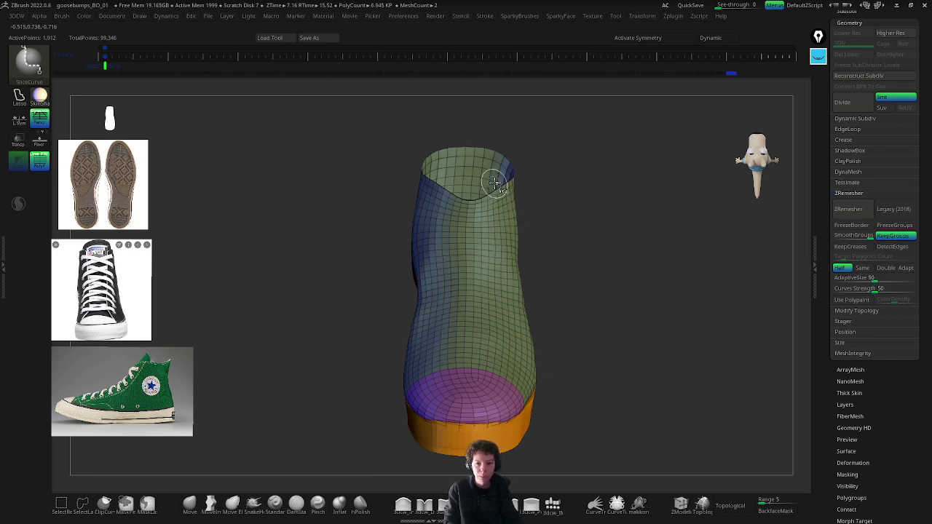
ctrl+shift+drag(512, 145, 487, 180)
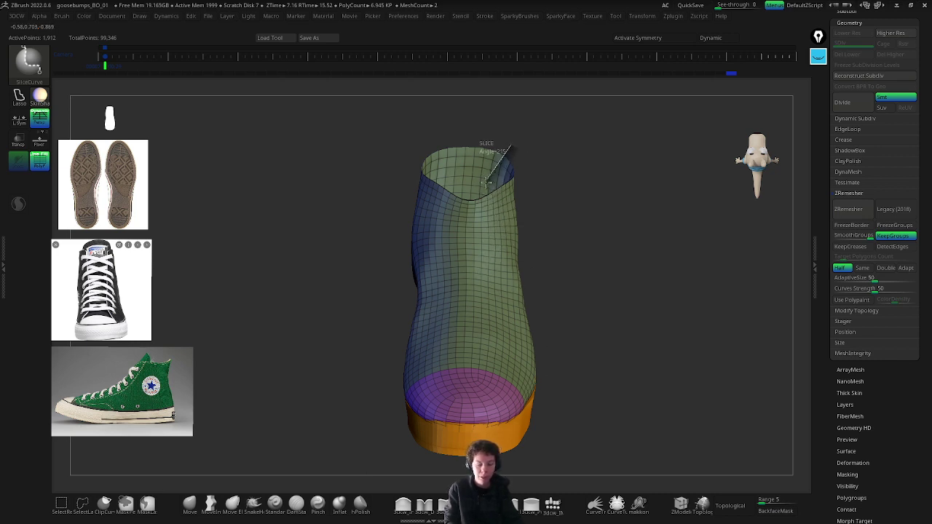
mouse_move(485, 214)
ctrl+shift+mouse_down()
mouse_move(490, 346)
mouse_move(509, 373)
mouse_move(528, 380)
mouse_move(532, 397)
mouse_move(514, 379)
ctrl+shift+mouse_up()
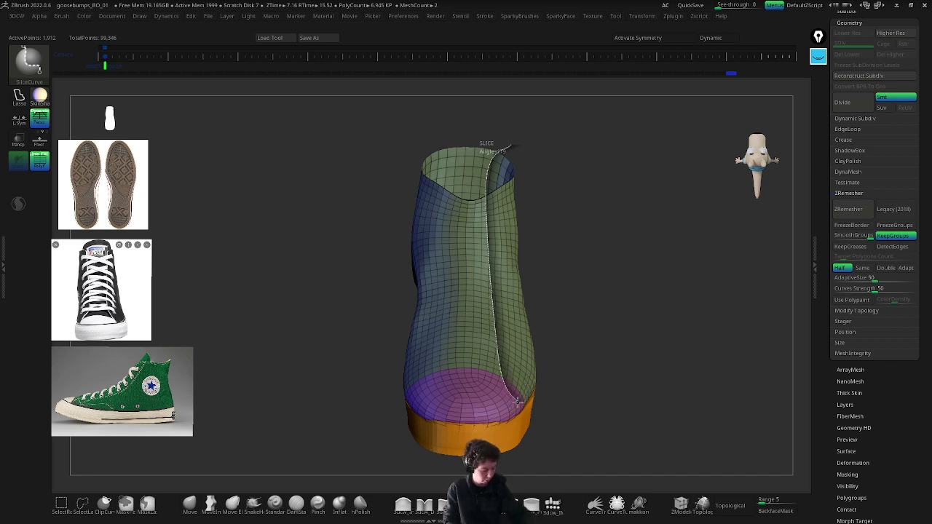
mouse_move(517, 401)
ctrl+shift+mouse_down()
mouse_move(512, 372)
mouse_move(523, 389)
ctrl+shift+mouse_up()
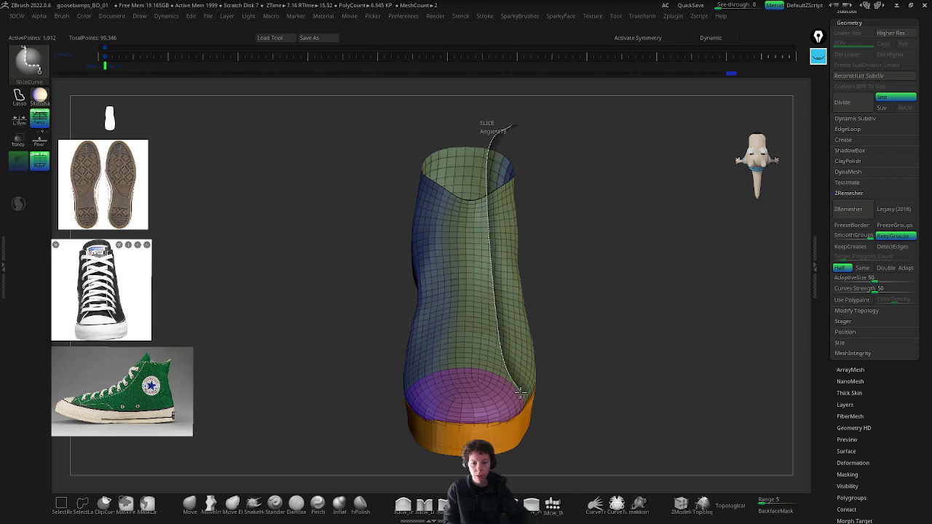
ctrl+shift+drag(521, 394, 521, 393)
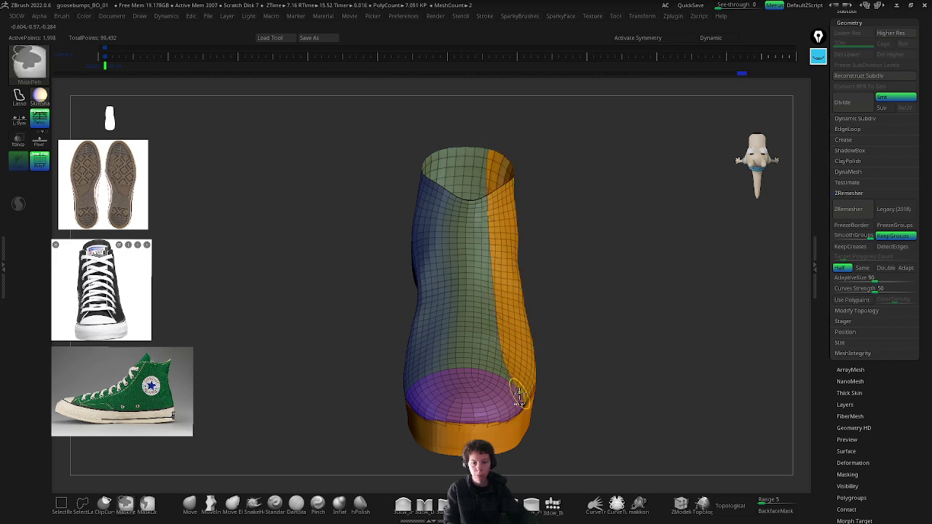
drag(612, 369, 579, 295)
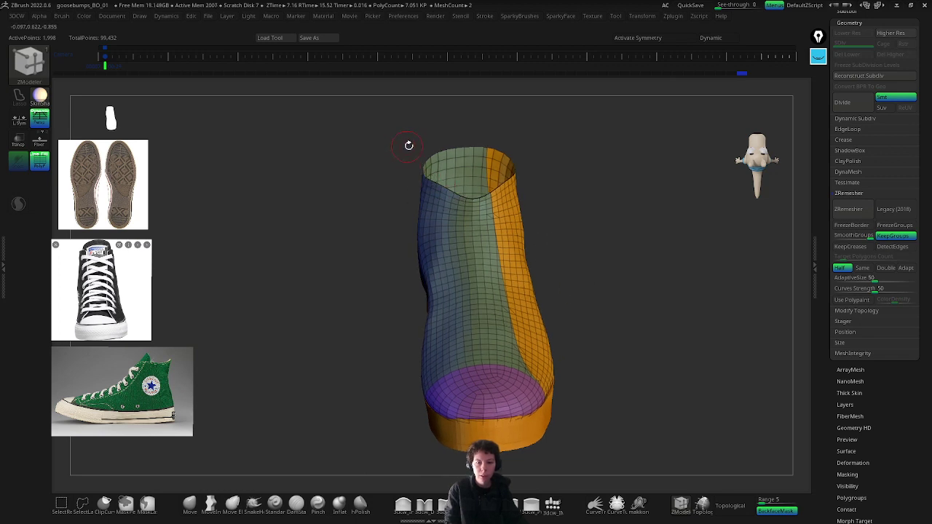
Step: Draw a second slice curve down the shoe's front from the collar toward the sole
key(ctrl+shift)
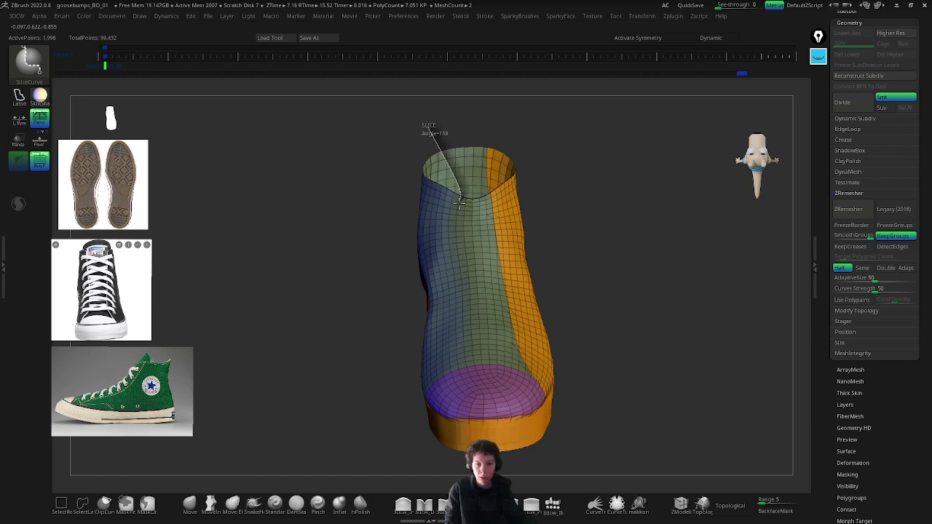
ctrl+shift+drag(457, 231, 464, 294)
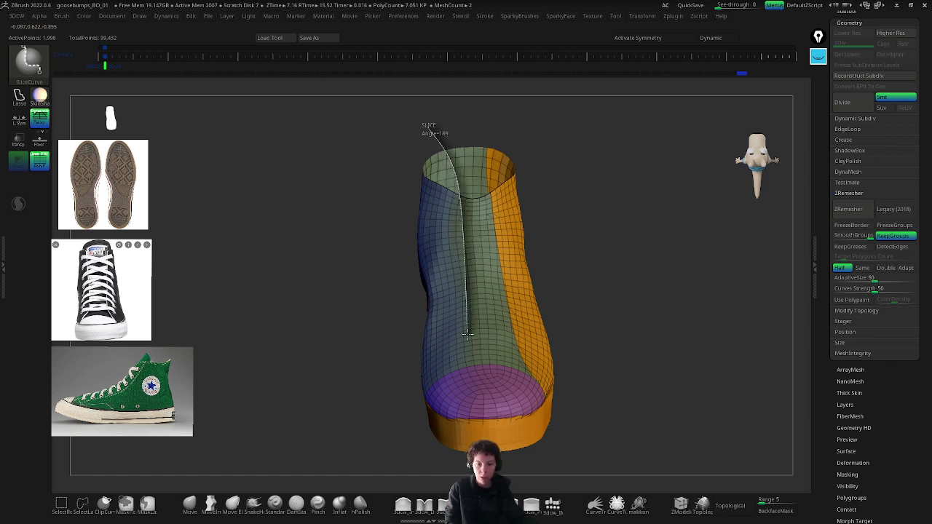
ctrl+shift+drag(466, 354, 423, 390)
mouse_move(603, 298)
mouse_down()
mouse_move(572, 318)
mouse_move(607, 318)
mouse_move(601, 357)
mouse_move(605, 308)
mouse_up()
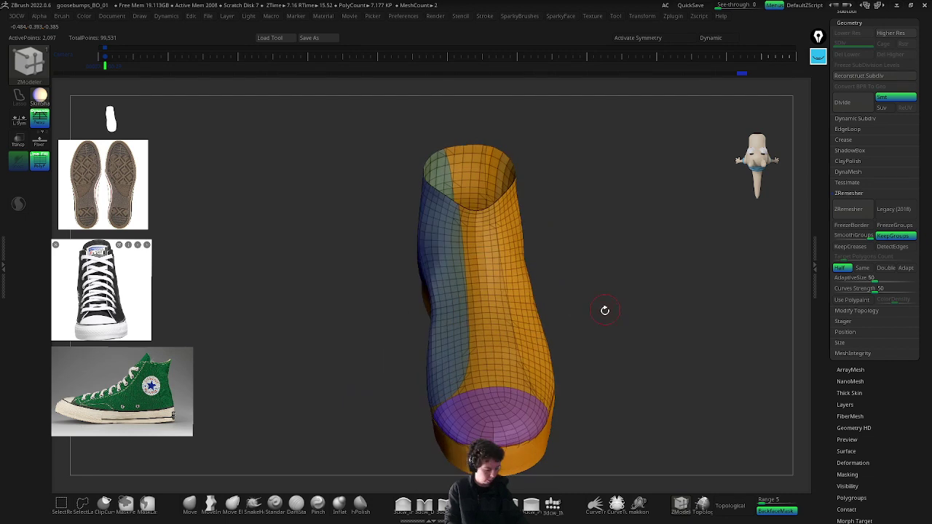
Step: Isolate the front tongue strip, give it a new red polygroup, and unhide the whole shoe
ctrl+shift+click(489, 328)
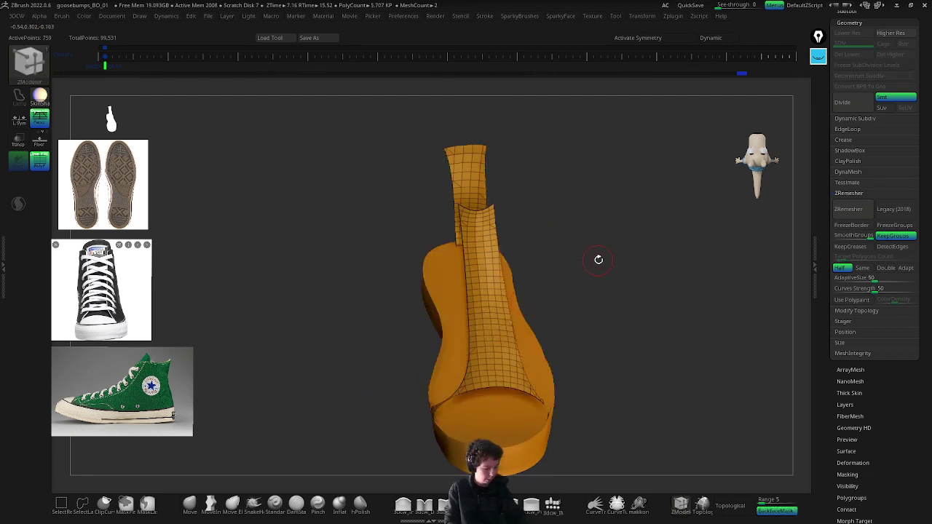
key(shift+f)
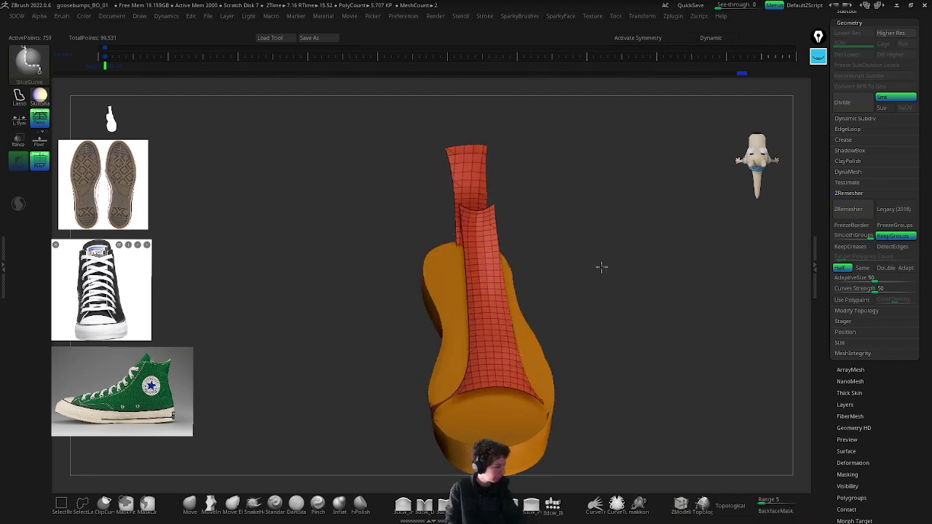
ctrl+shift+click(619, 252)
drag(583, 348, 641, 342)
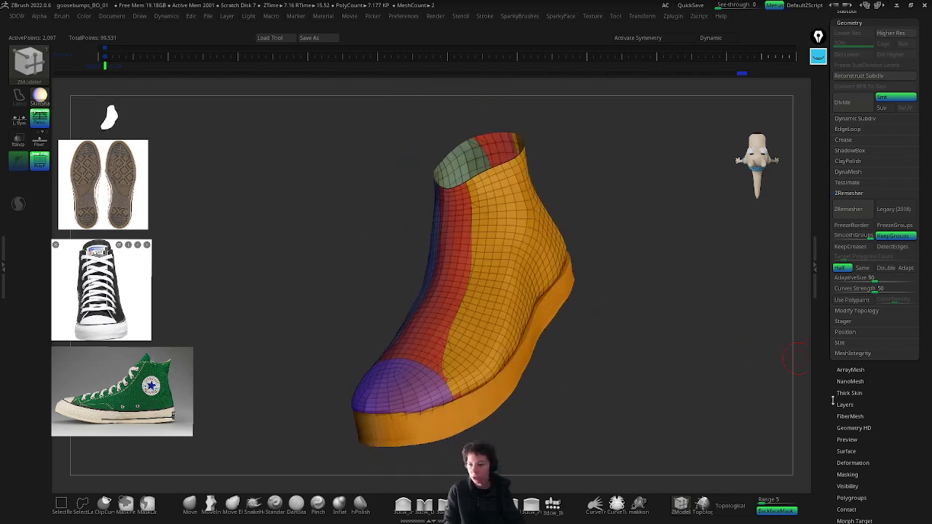
Step: Run Deformation > Polish By Groups on the shoe mesh and turn it to inspect the toe
scroll(855, 299, down, 5)
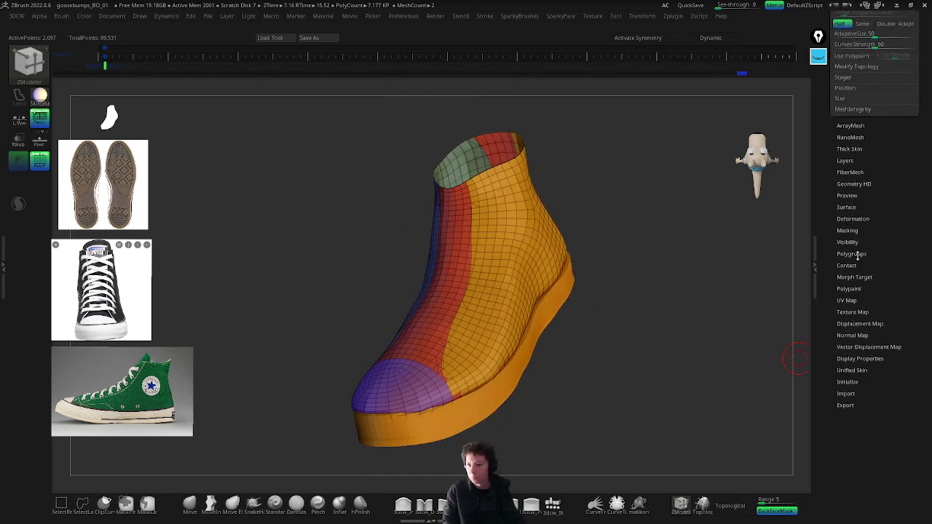
click(853, 218)
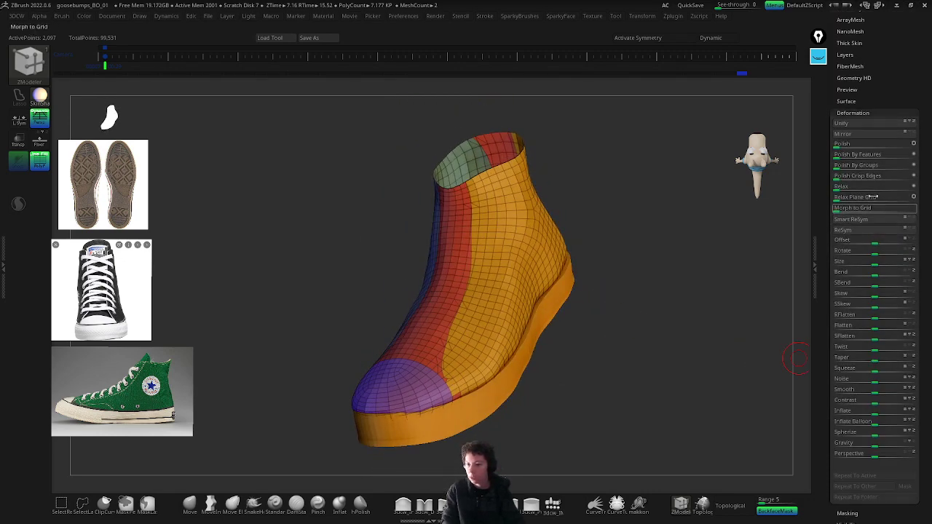
click(841, 166)
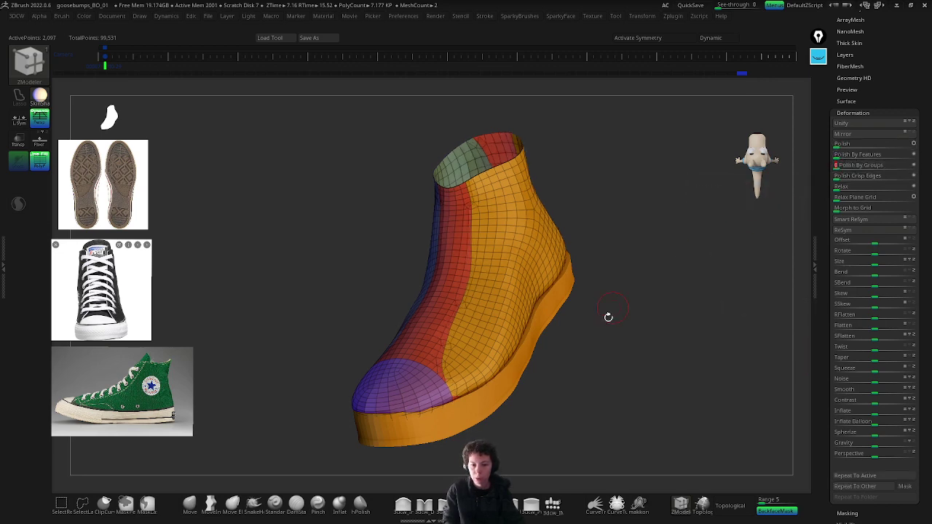
mouse_move(608, 316)
mouse_down()
mouse_move(614, 380)
mouse_move(610, 366)
mouse_up()
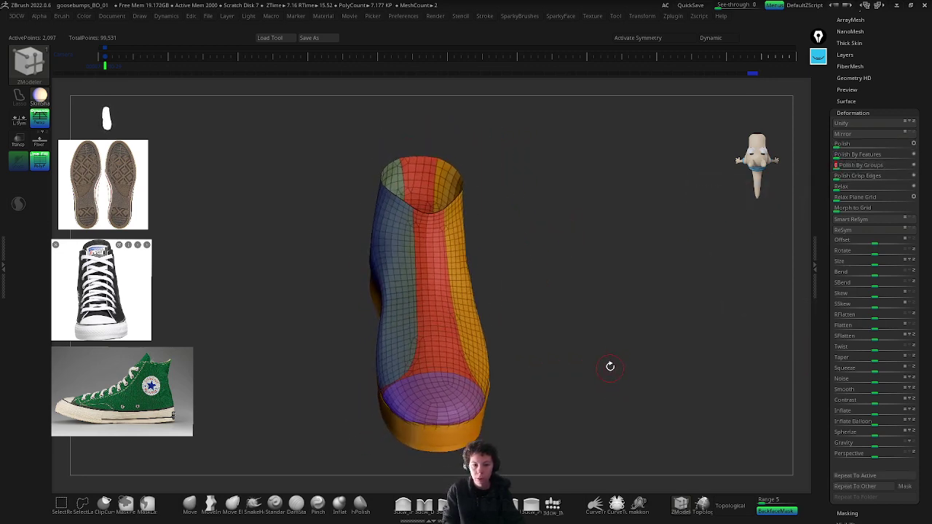
drag(576, 332, 507, 315)
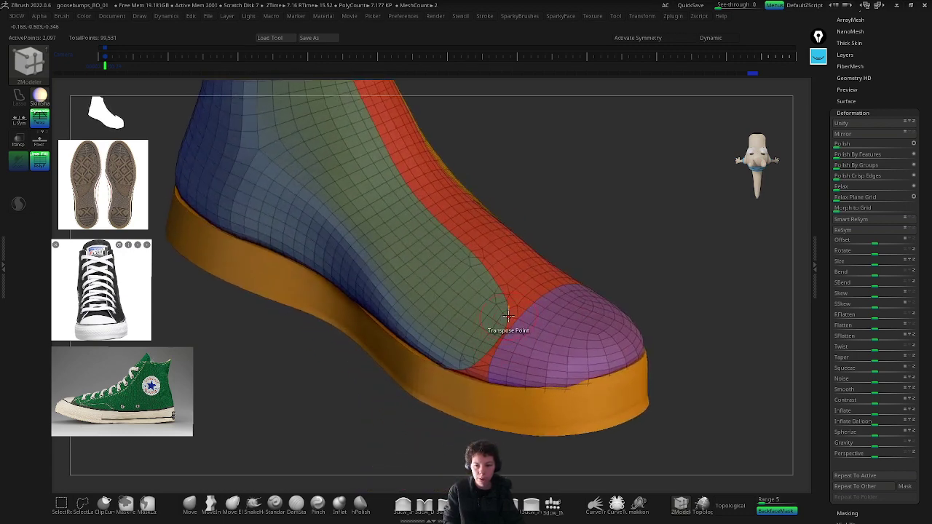
Step: Zoom in on the toe of the upper and shift-smooth it
mouse_move(512, 357)
right_down()
mouse_move(503, 367)
mouse_move(511, 358)
right_up()
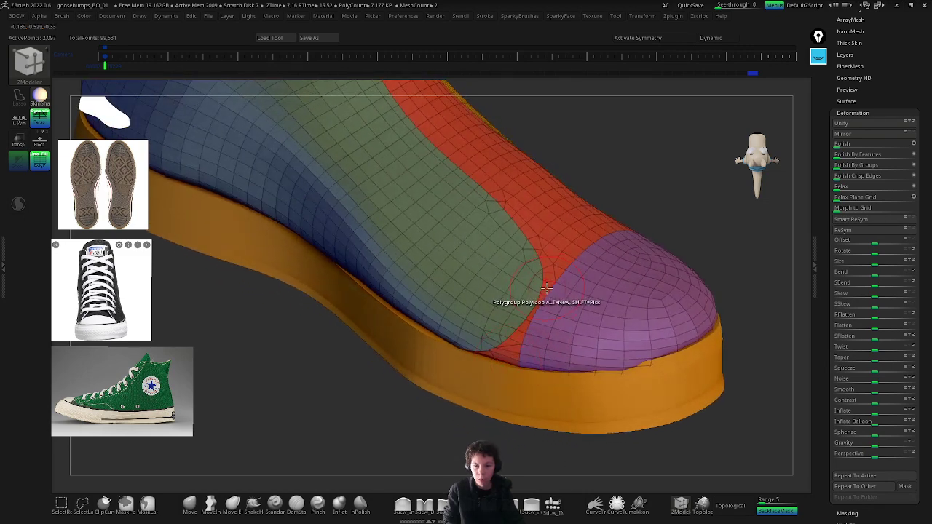
right_drag(522, 326, 510, 333)
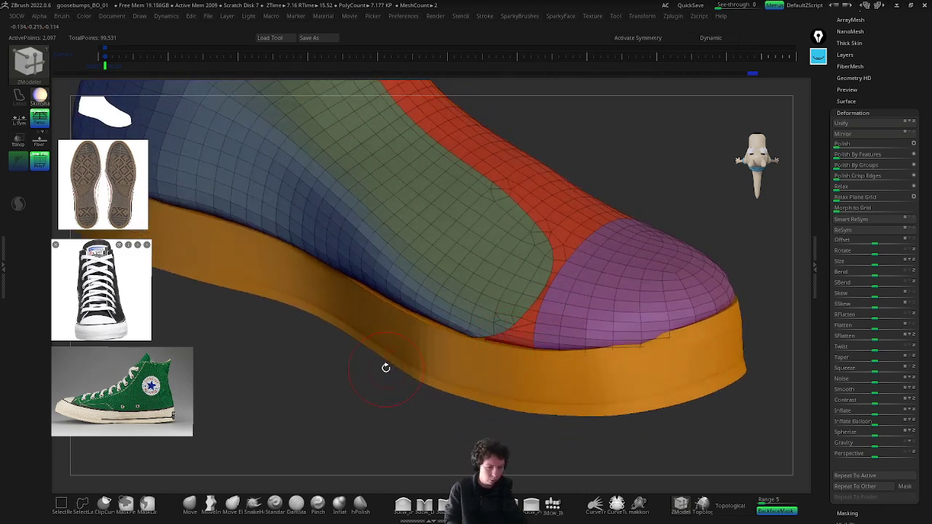
right_drag(386, 368, 543, 356)
right_drag(551, 267, 590, 257)
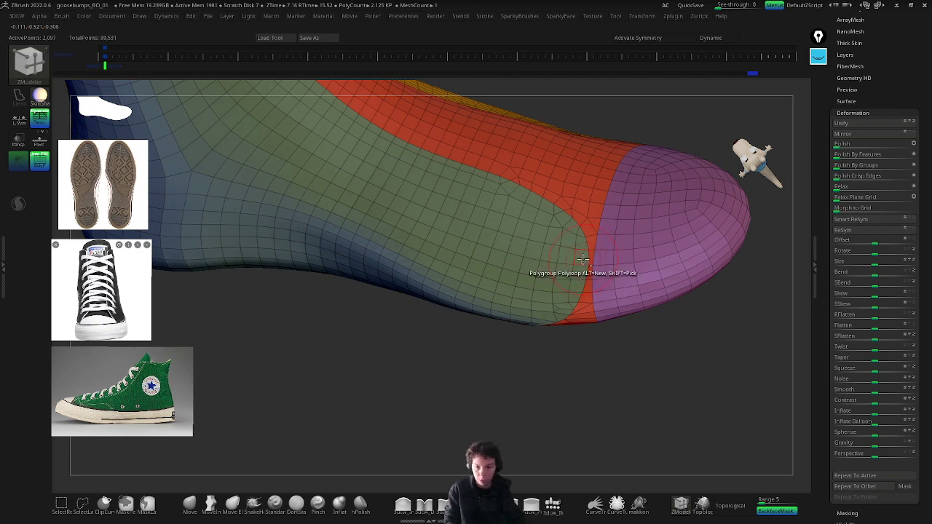
key(shift)
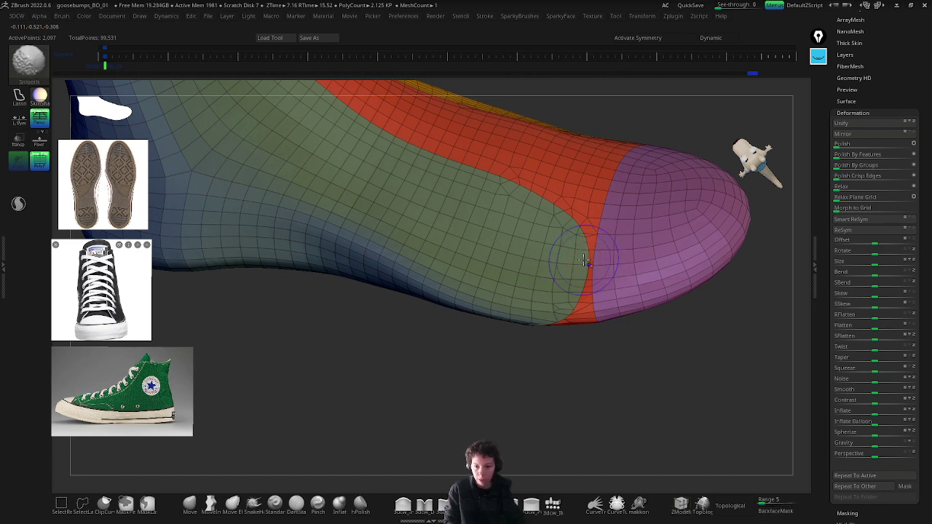
key(f)
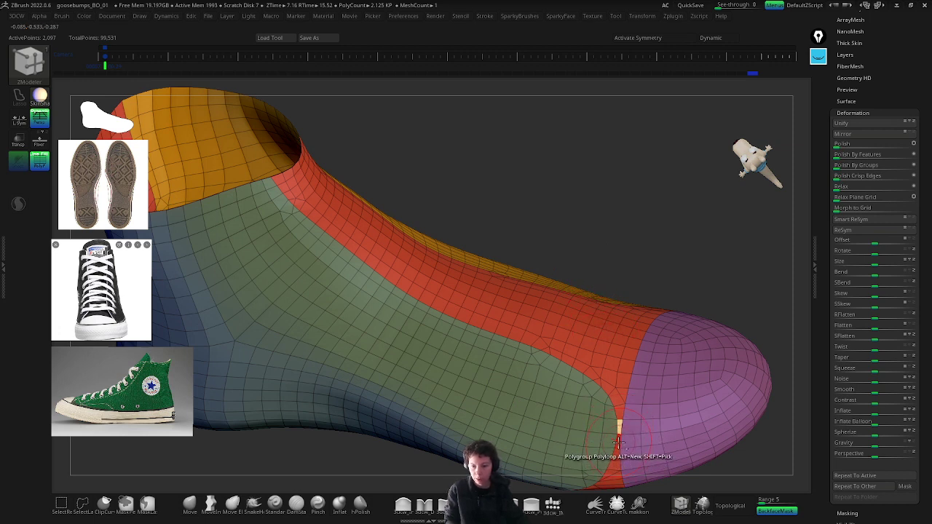
key(shift)
key(shift)
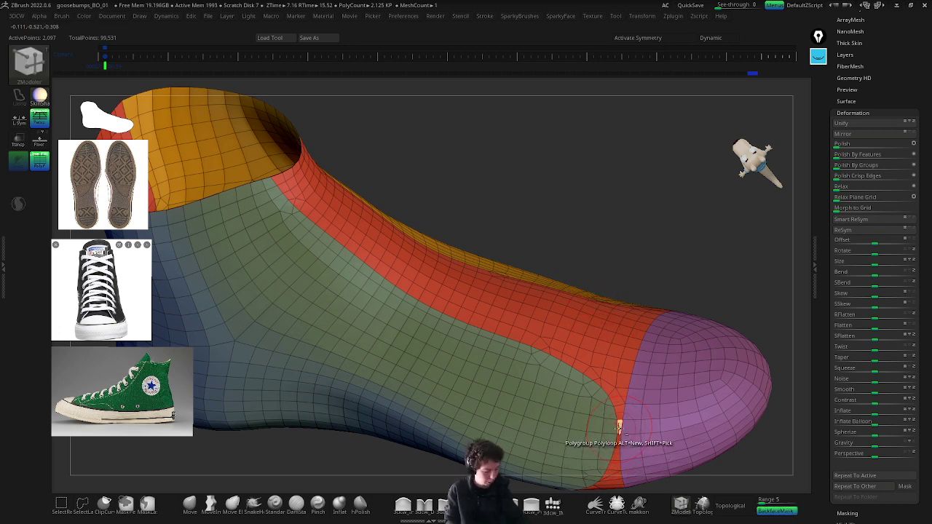
key(ctrl)
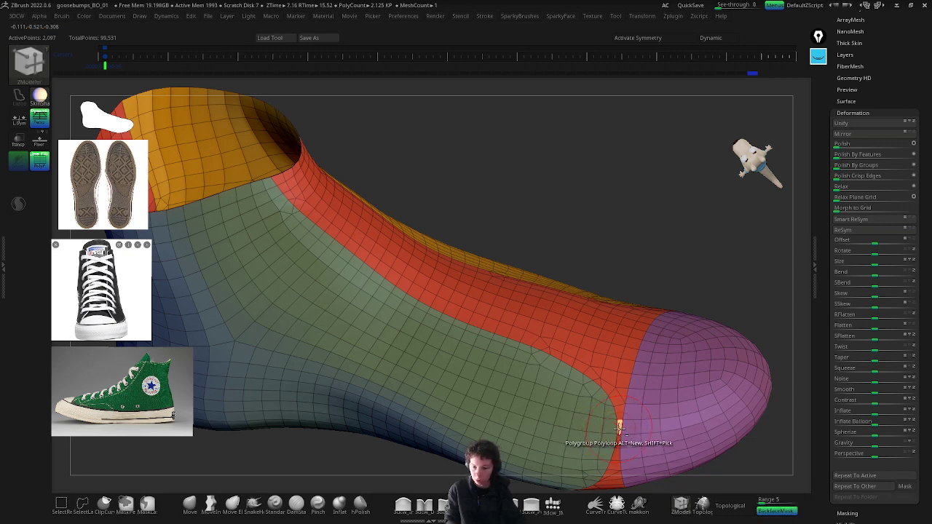
shift+click(618, 429)
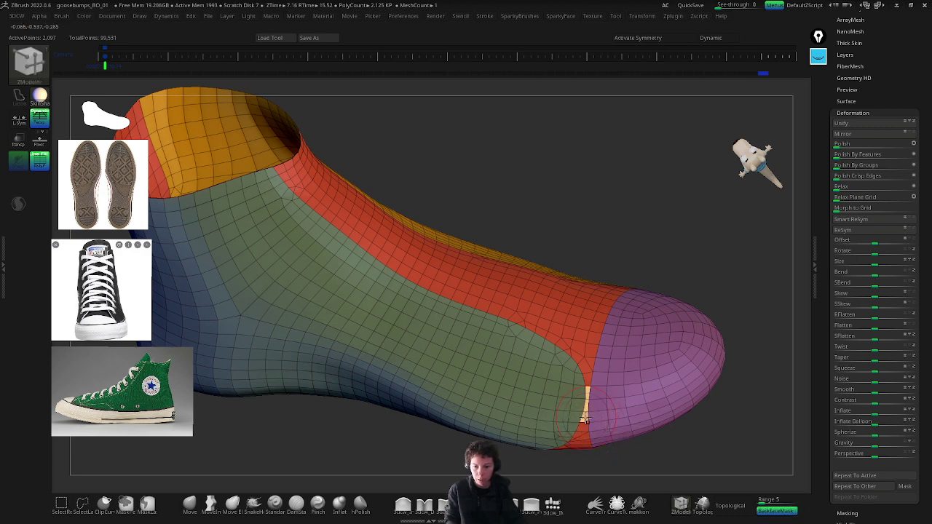
Step: Add a polygroup loop where the side panel meets the toe cap, undoing stray loops
drag(583, 455, 572, 381)
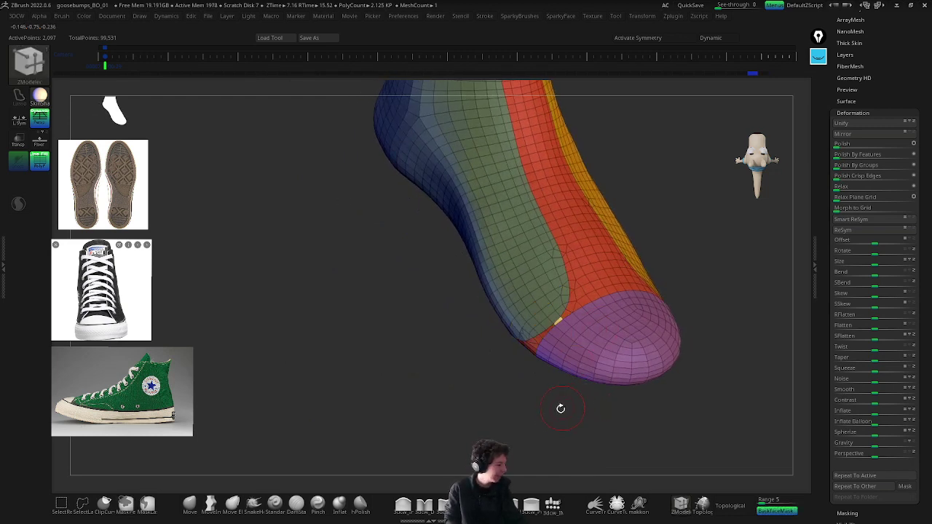
drag(559, 406, 502, 343)
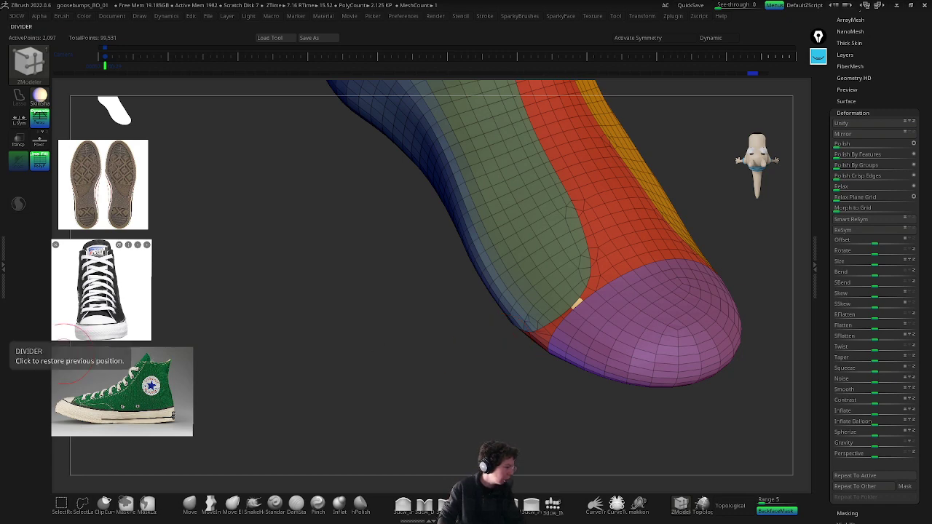
drag(563, 387, 493, 379)
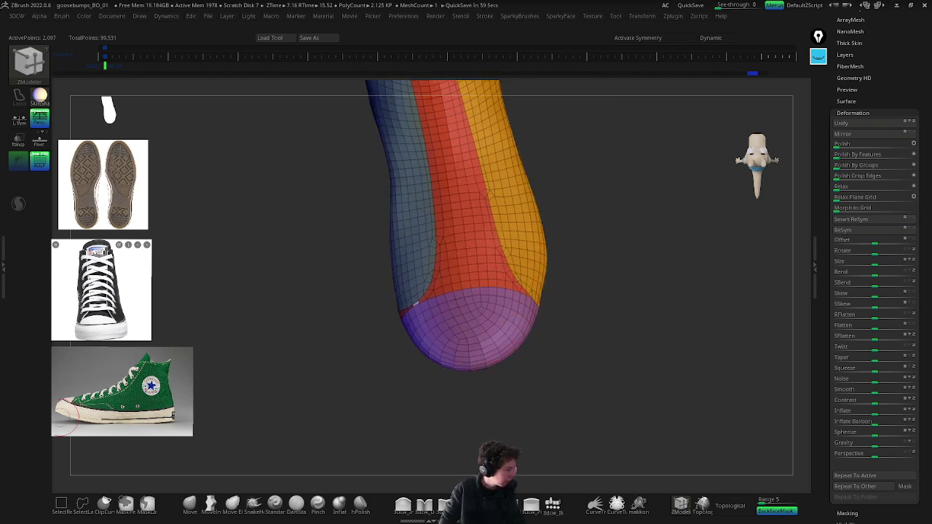
drag(296, 375, 473, 272)
right_drag(472, 272, 492, 240)
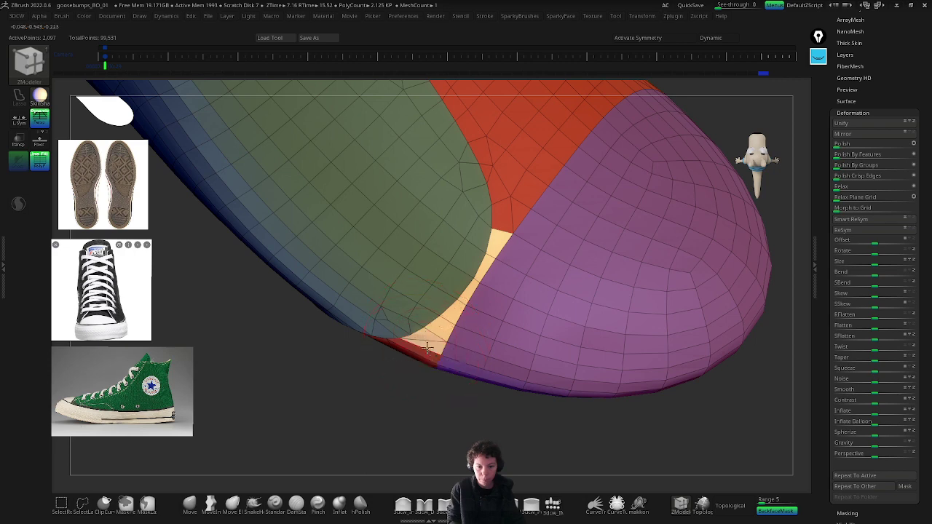
right_drag(407, 348, 506, 285)
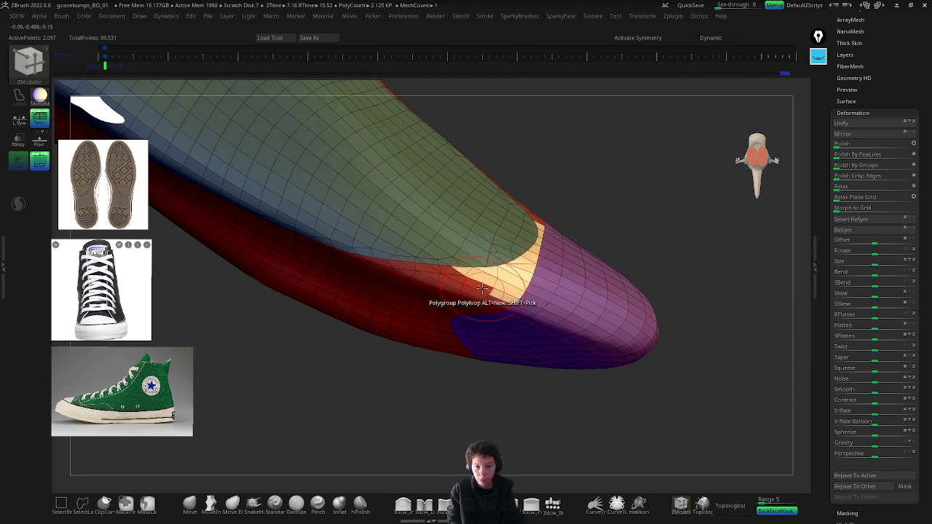
click(453, 275)
key(ctrl+z)
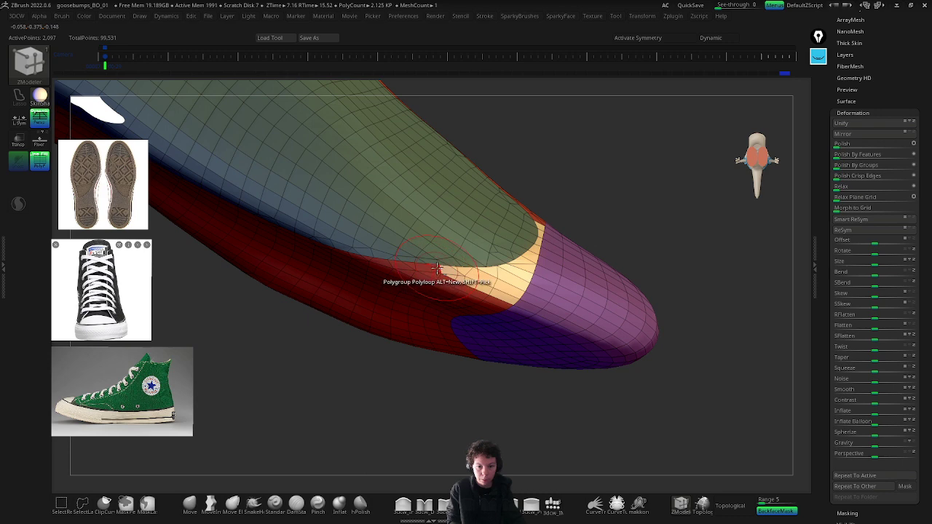
right_drag(462, 343, 460, 363)
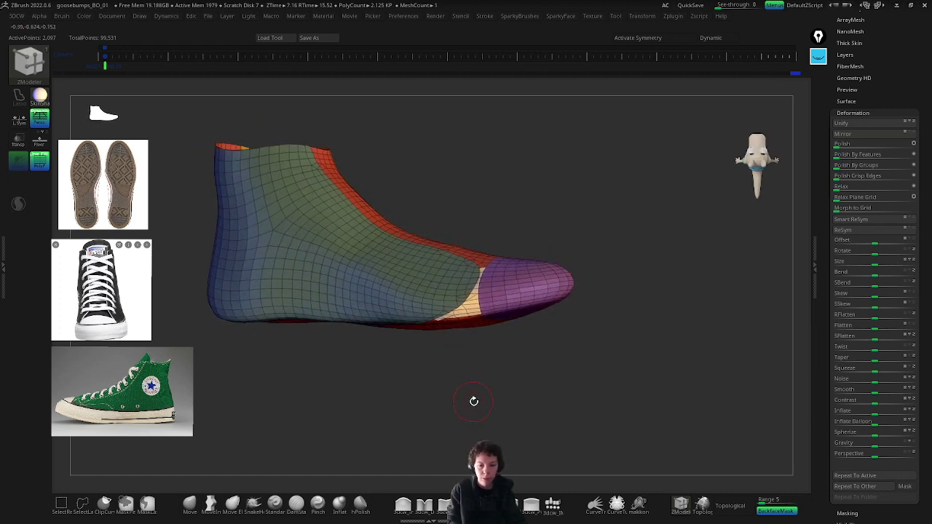
Step: Hide the toe polygroups, regroup the visible panels with Ctrl+W, unhide and polish by groups
right_drag(473, 401, 476, 396)
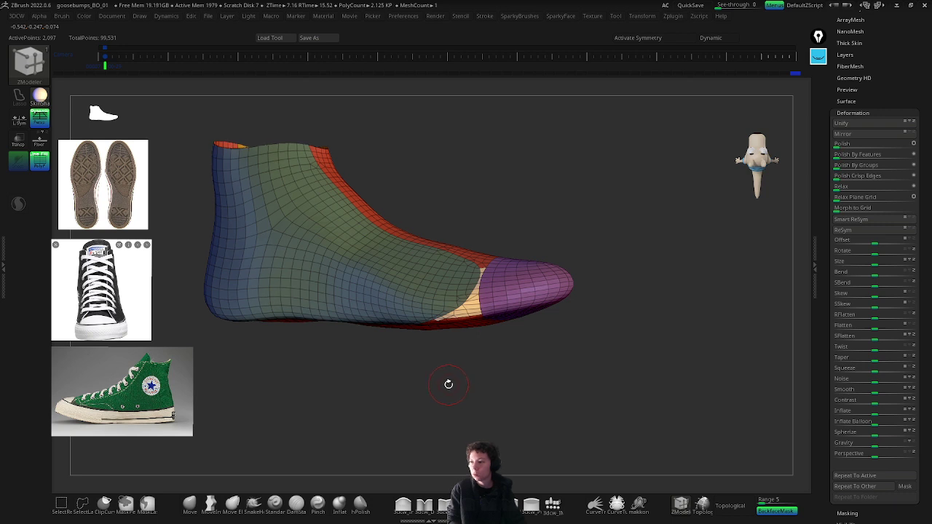
ctrl+shift+click(470, 306)
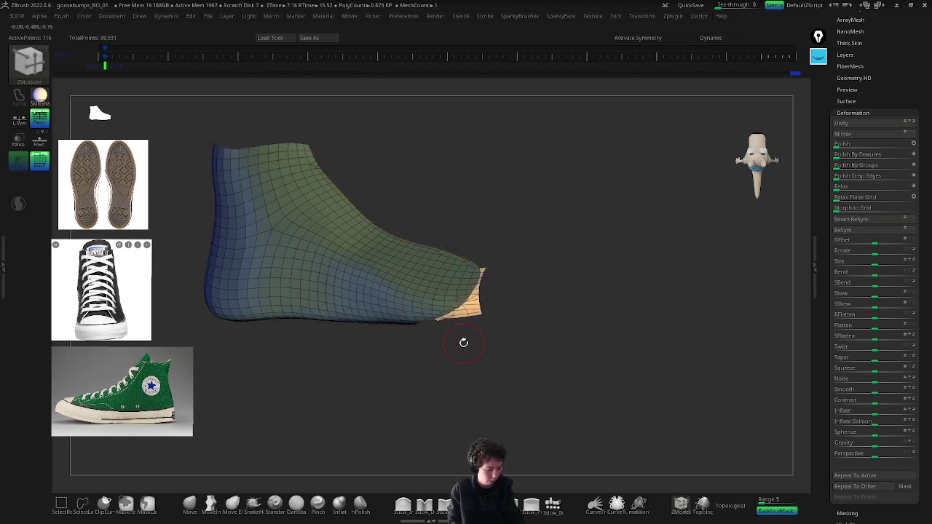
key(ctrl+w)
ctrl+shift+click(582, 309)
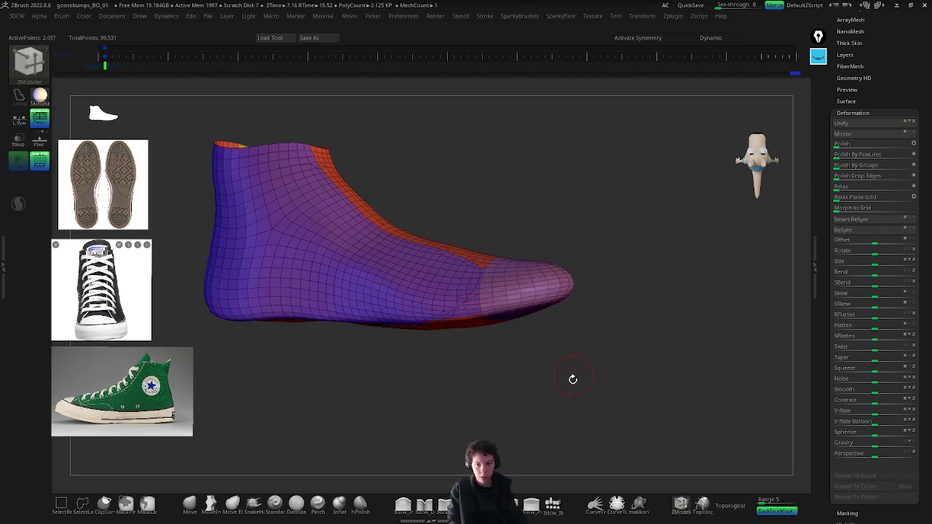
drag(573, 377, 804, 282)
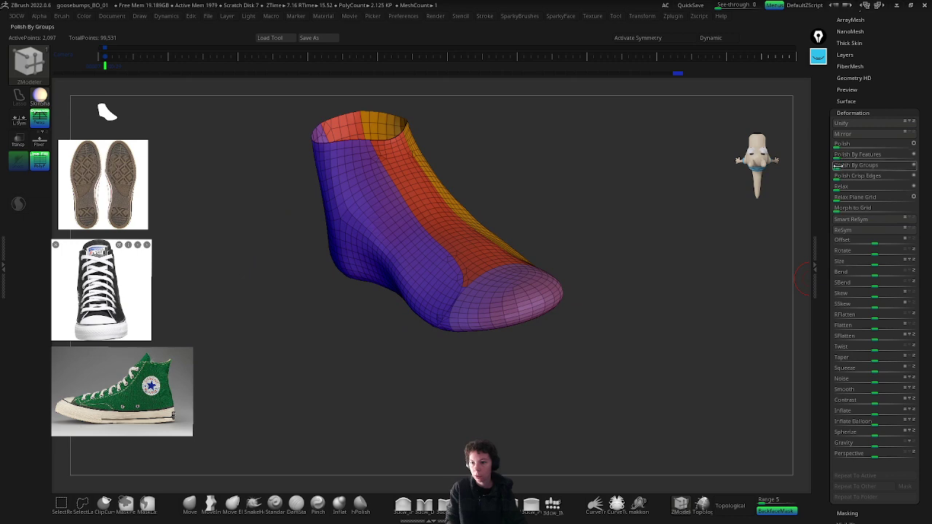
click(853, 165)
drag(783, 244, 638, 343)
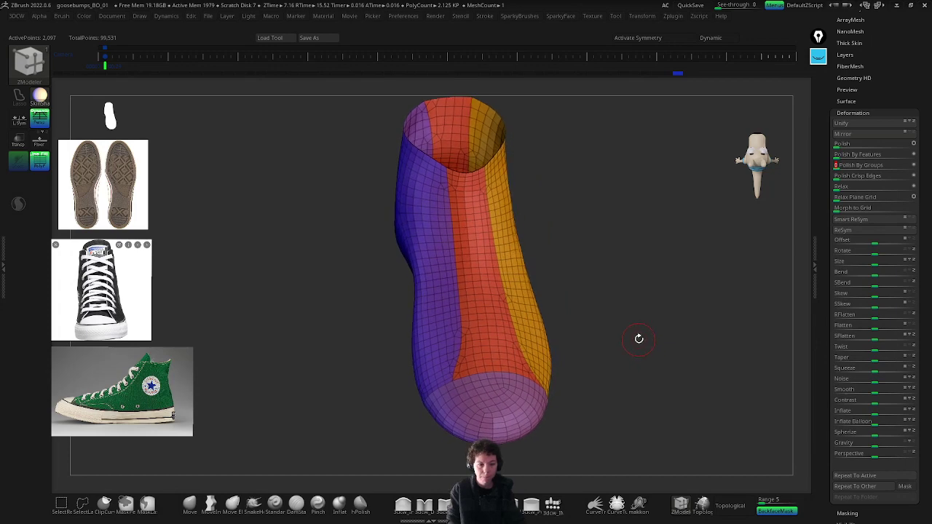
Step: Undo the polish, isolate the green side panel, give it new polygroup colours, then unhide all
key(ctrl+z)
key(ctrl+z)
key(ctrl+z)
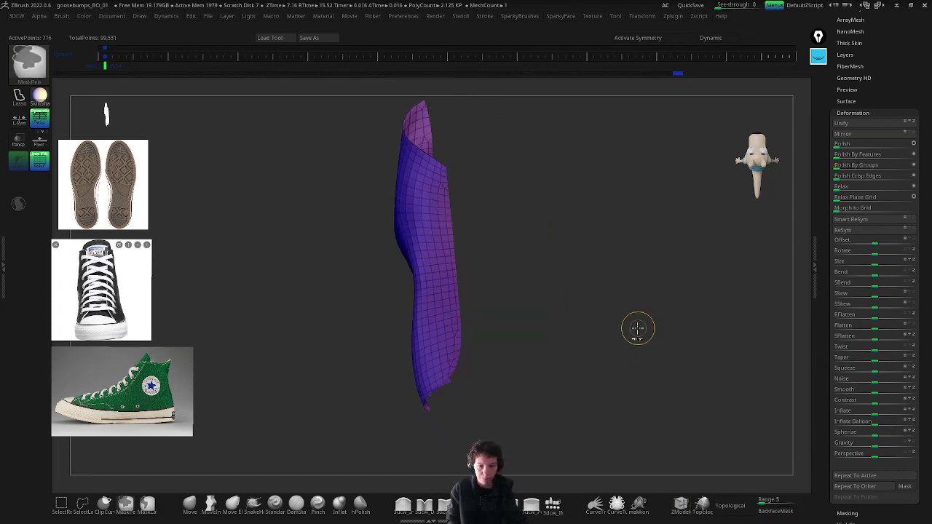
drag(595, 330, 494, 340)
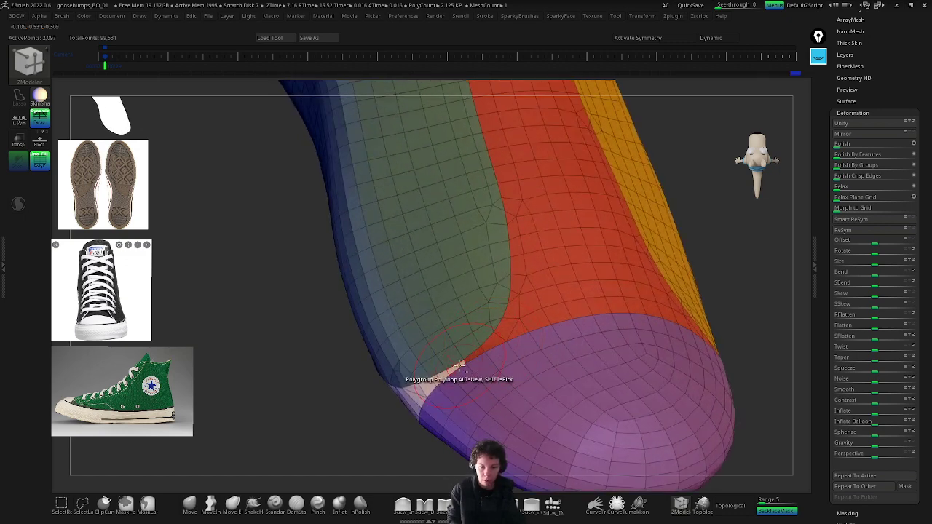
drag(501, 350, 415, 362)
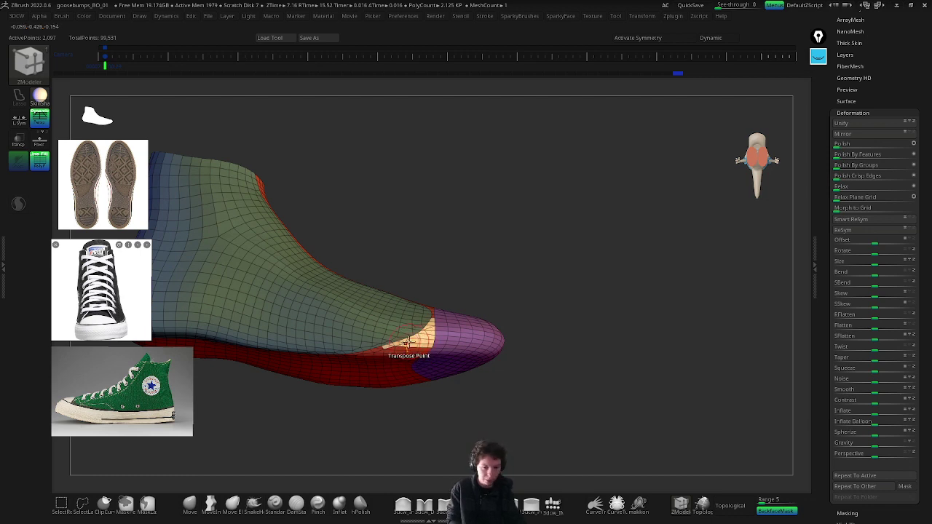
key(ctrl+shift)
ctrl+shift+click(414, 339)
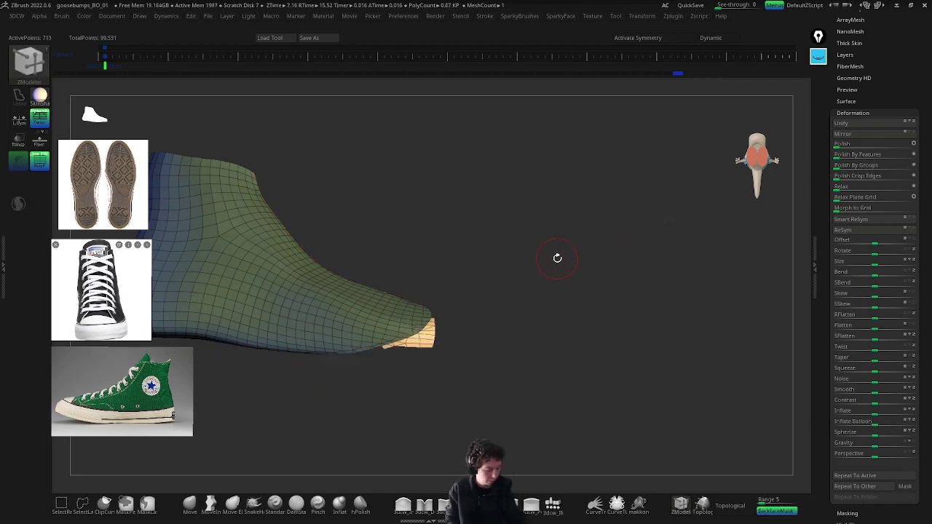
key(ctrl+w)
key(ctrl+w)
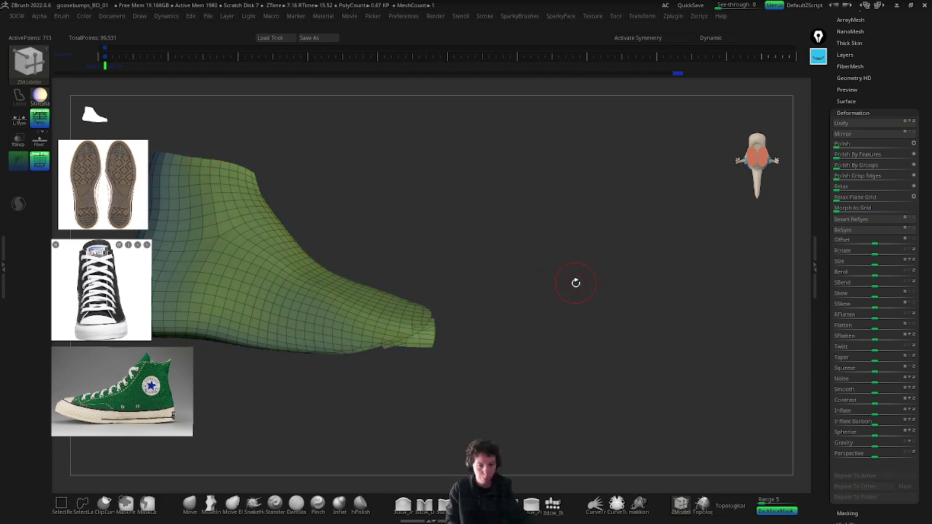
key(ctrl+w)
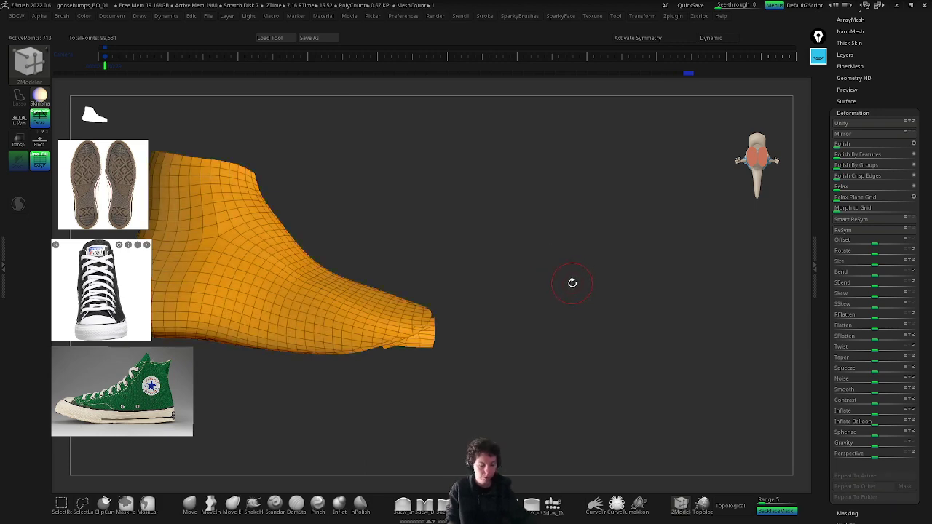
key(ctrl+w)
key(ctrl+w)
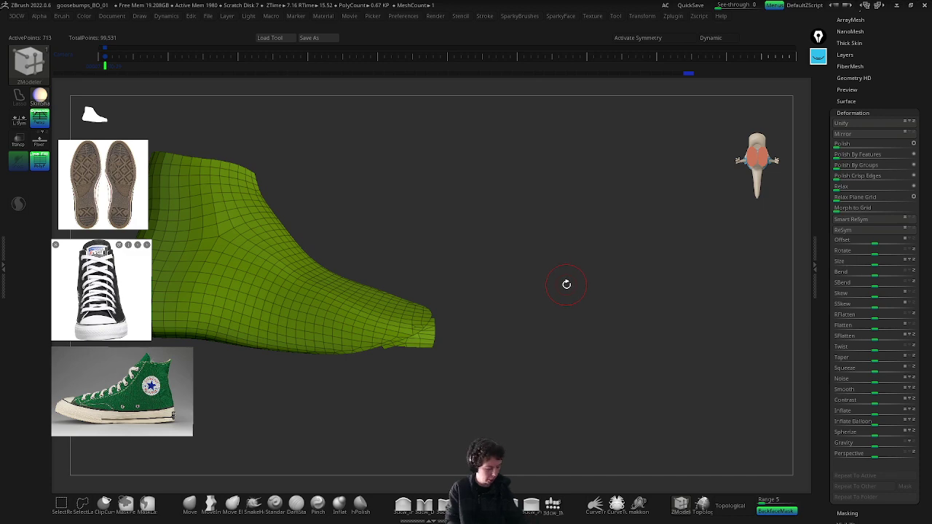
ctrl+shift+click(572, 281)
drag(622, 250, 745, 215)
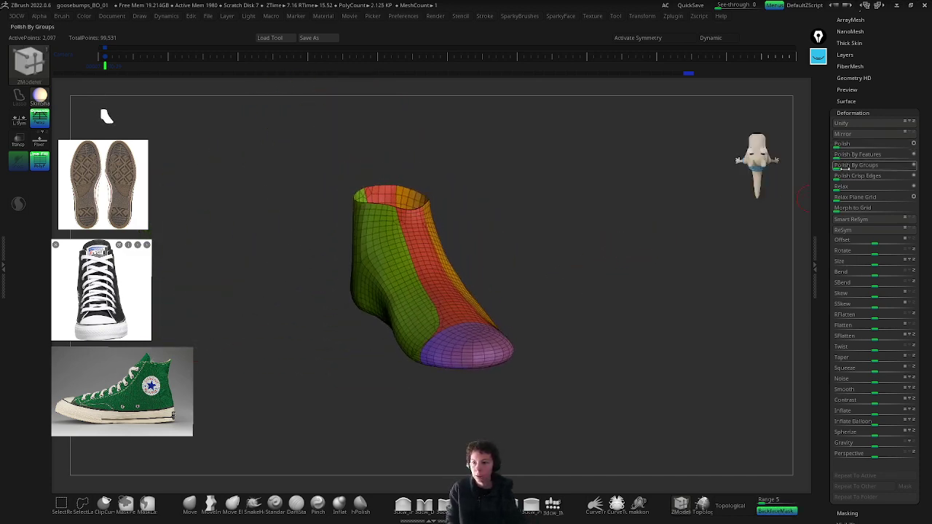
Step: Polish the upper by groups and view it upright with the orange sole beneath
click(840, 165)
mouse_move(699, 308)
mouse_down()
mouse_move(601, 308)
mouse_move(591, 357)
mouse_move(544, 386)
mouse_up()
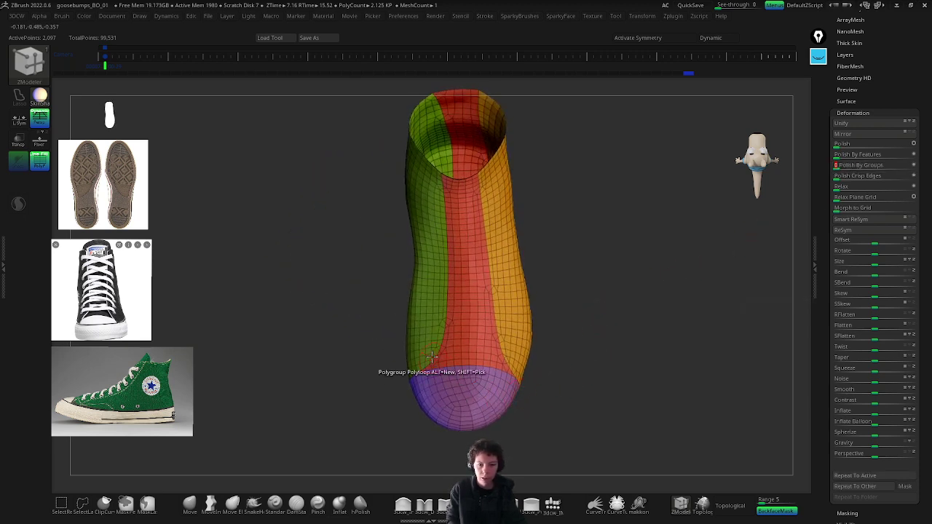
drag(408, 364, 568, 319)
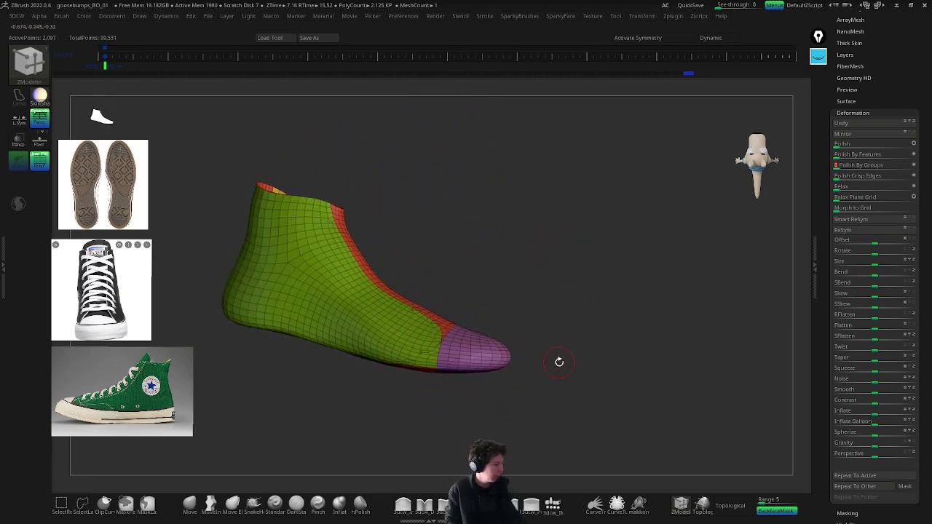
drag(557, 356, 643, 281)
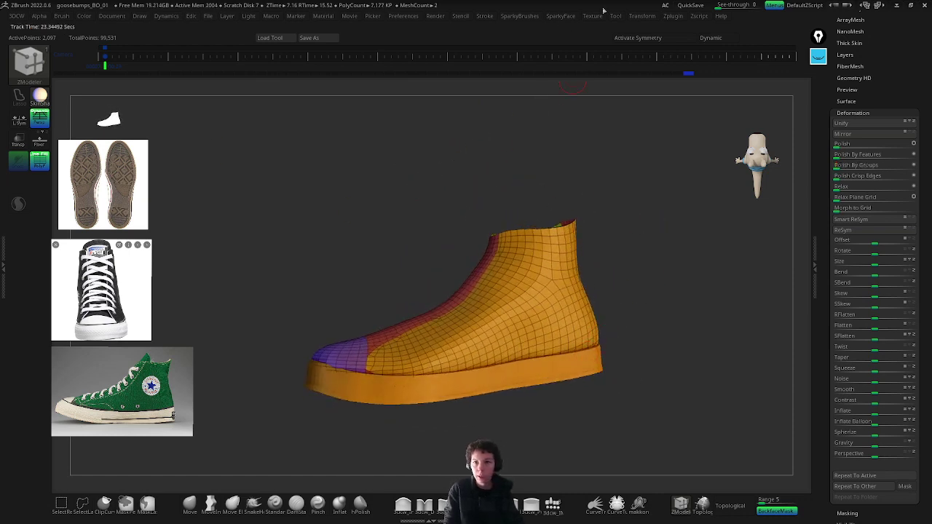
Step: Fill the sole subtool with a pale peach colour, then reselect the upper
click(573, 18)
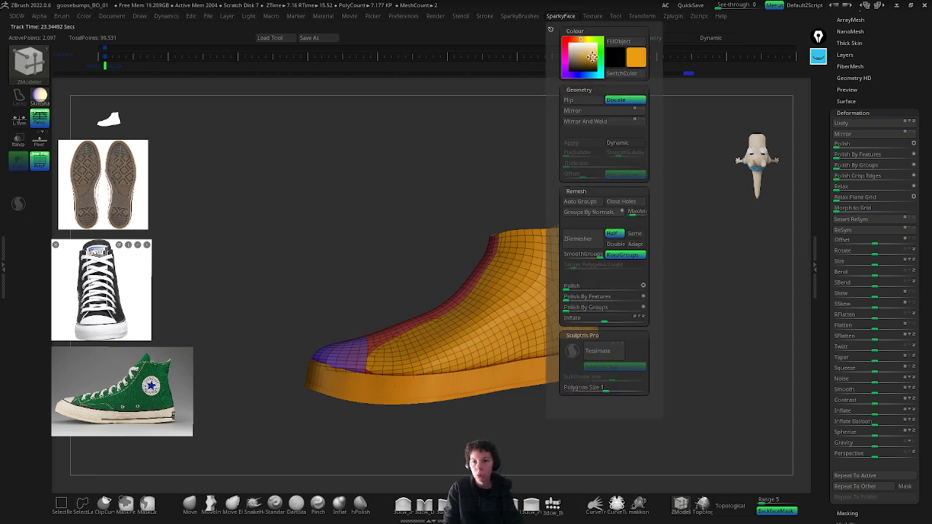
drag(592, 57, 571, 43)
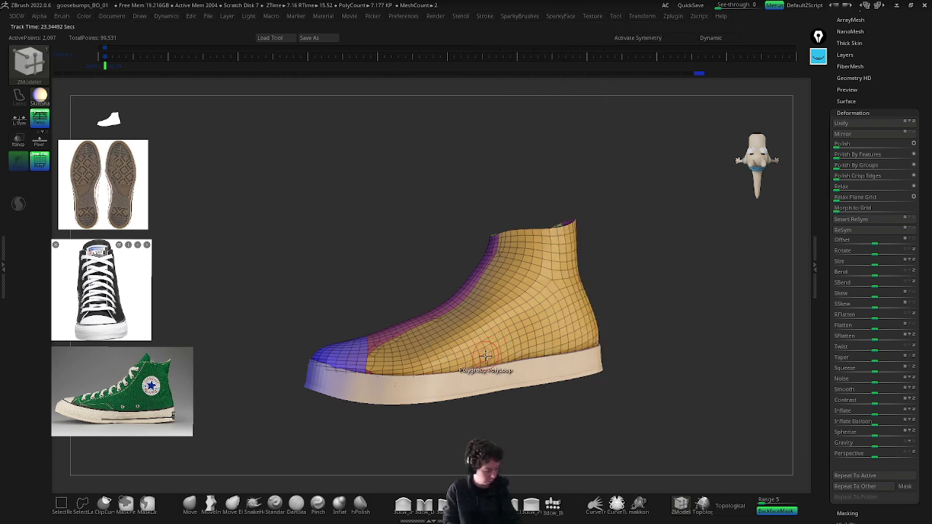
alt+click(472, 384)
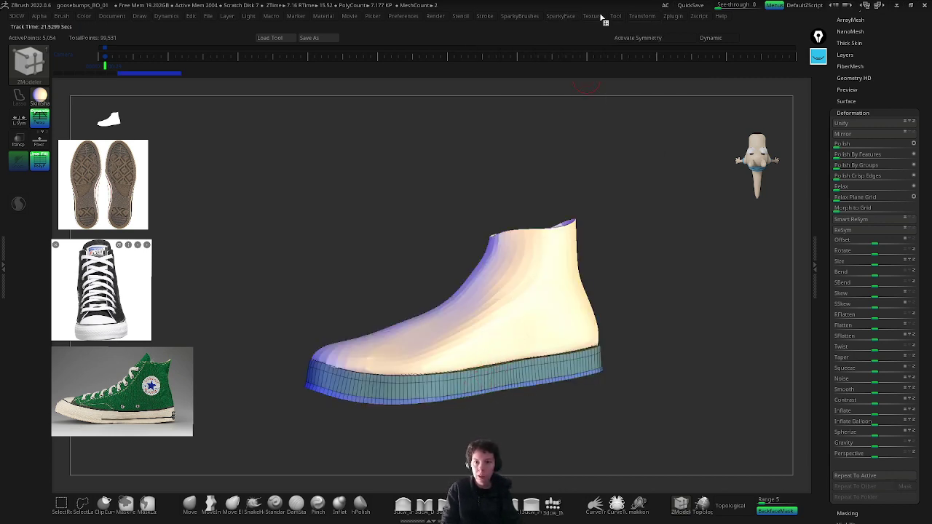
click(566, 19)
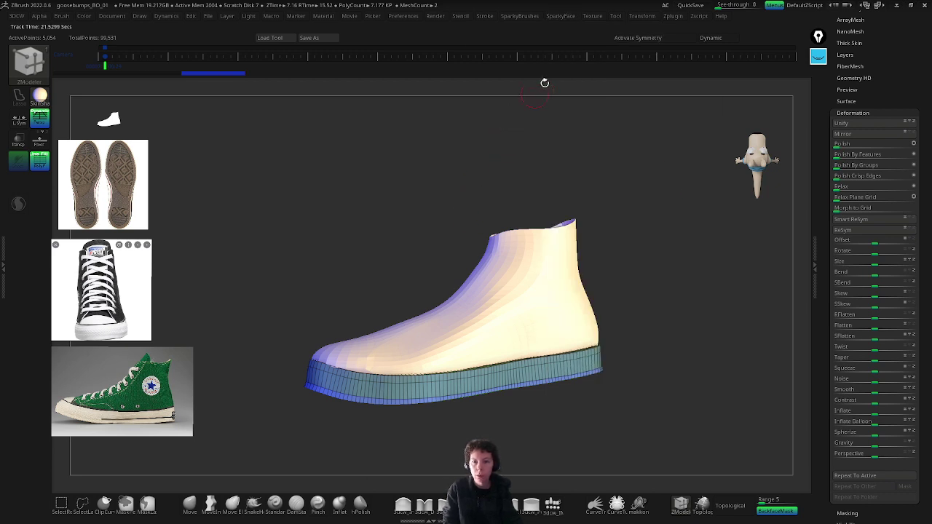
click(560, 21)
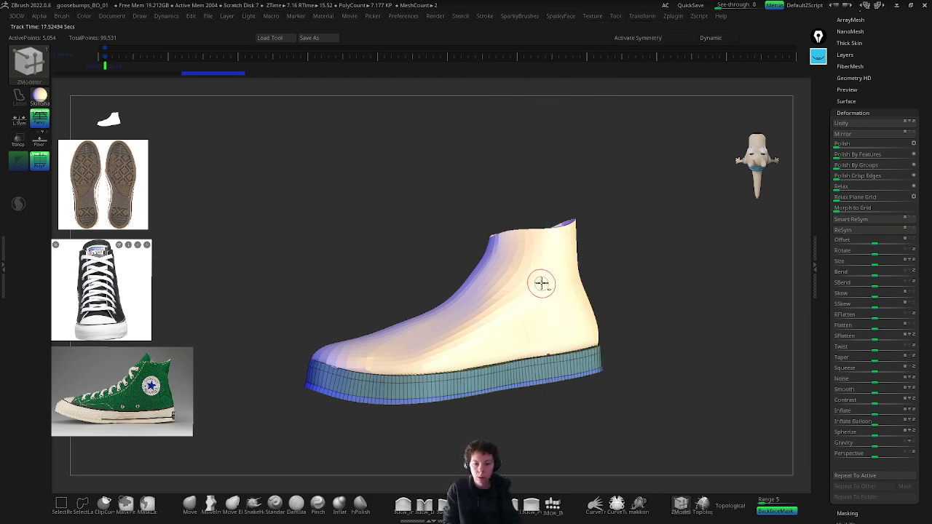
alt+click(541, 282)
drag(616, 303, 573, 352)
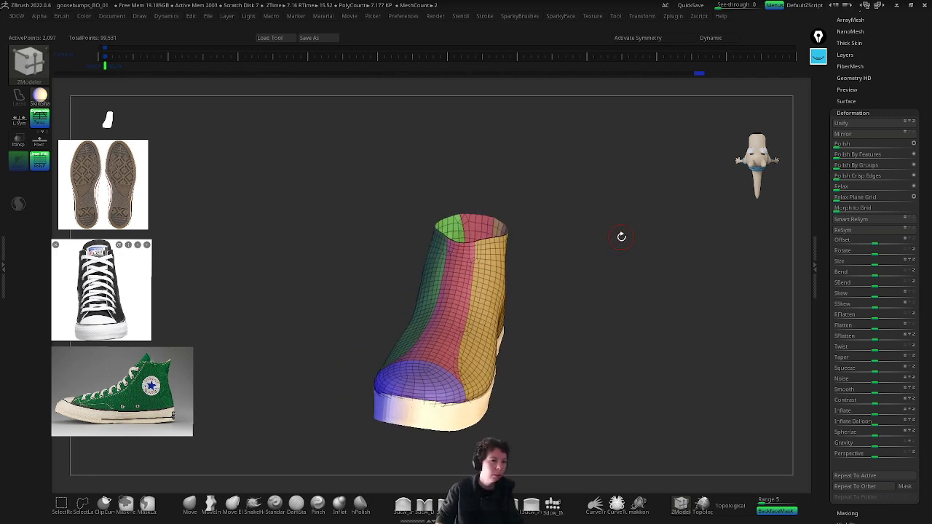
drag(568, 318, 547, 321)
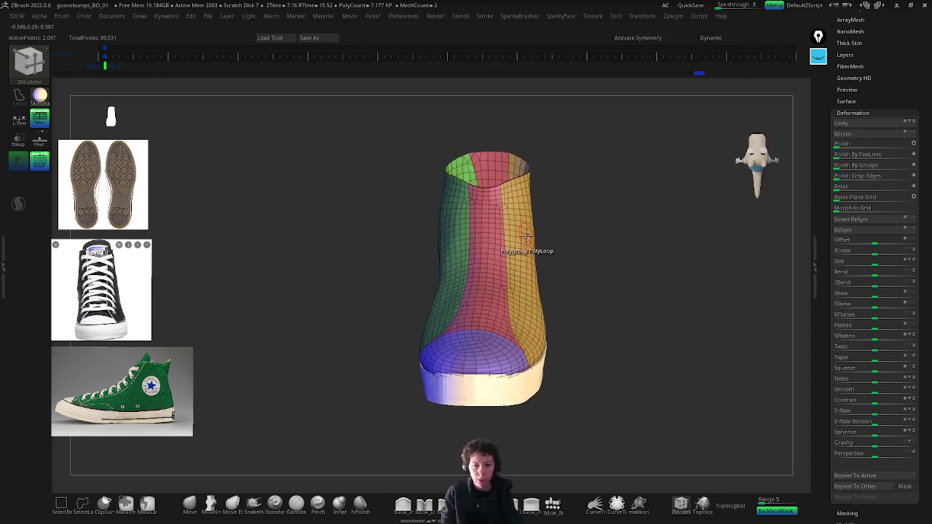
drag(477, 357, 481, 275)
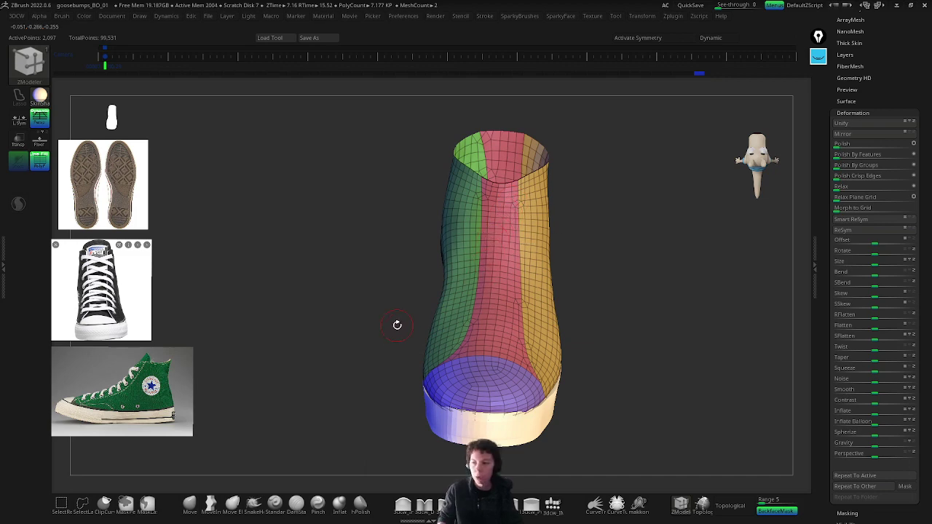
drag(439, 445, 481, 440)
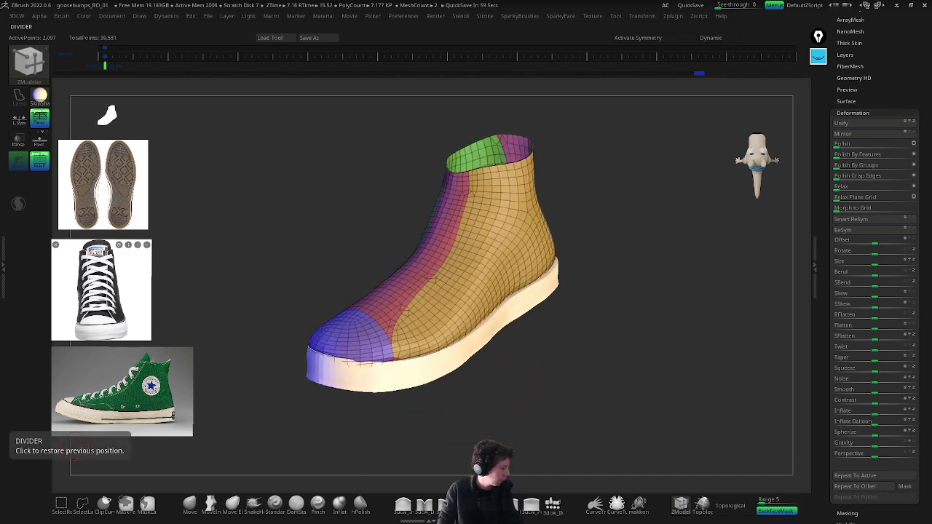
drag(313, 397, 538, 394)
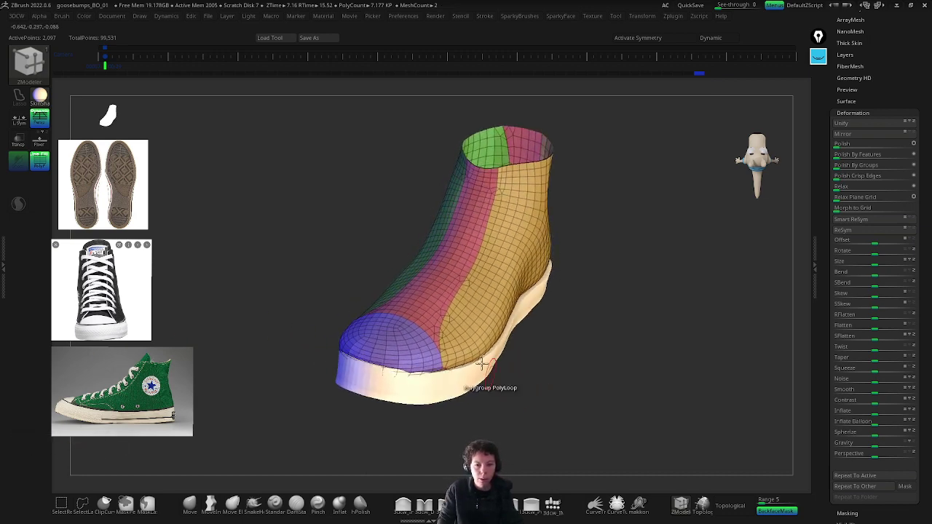
right_drag(481, 362, 479, 278)
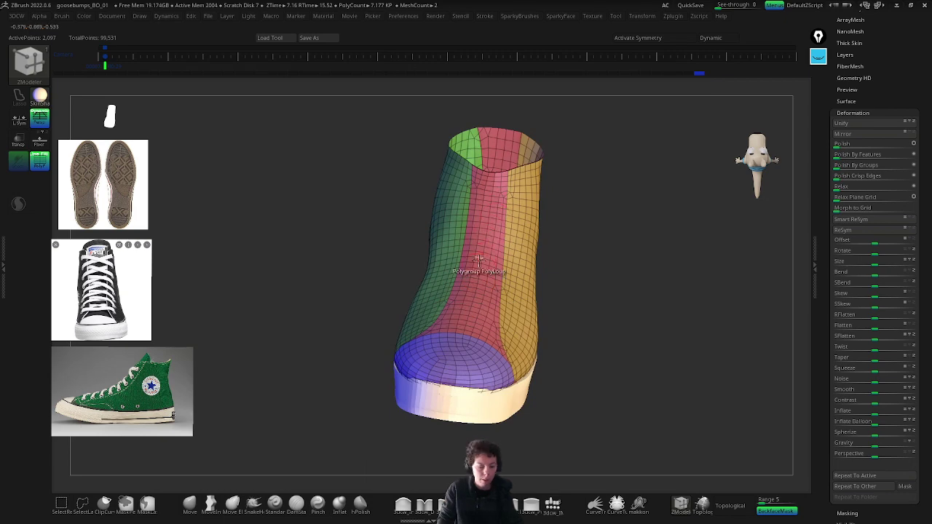
Step: Hide the red front strip polygroup so the rest of the shoe remains visible
ctrl+shift+click(478, 266)
ctrl+shift+click(630, 251)
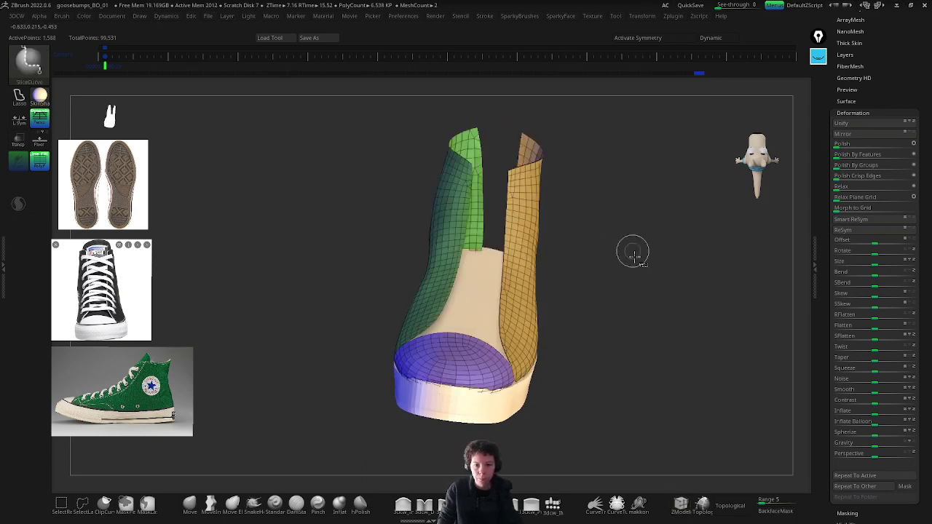
drag(624, 314, 464, 121)
drag(567, 239, 451, 235)
drag(455, 288, 396, 280)
Step: Orbit around the shoe to inspect its sides, sole underside and toe without the strip
drag(415, 319, 444, 335)
right_drag(440, 333, 428, 339)
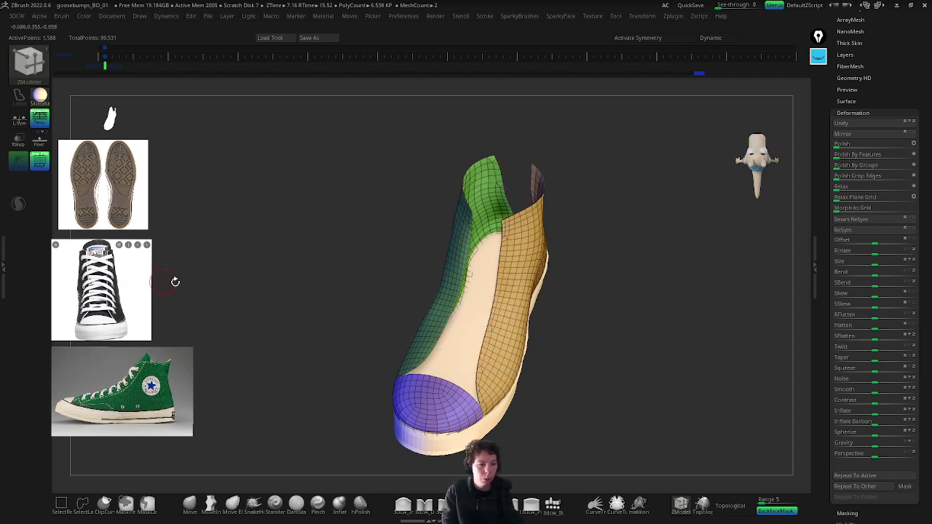
right_drag(527, 255, 537, 355)
mouse_move(87, 218)
right_down()
mouse_move(100, 195)
mouse_move(407, 308)
mouse_move(447, 270)
right_up()
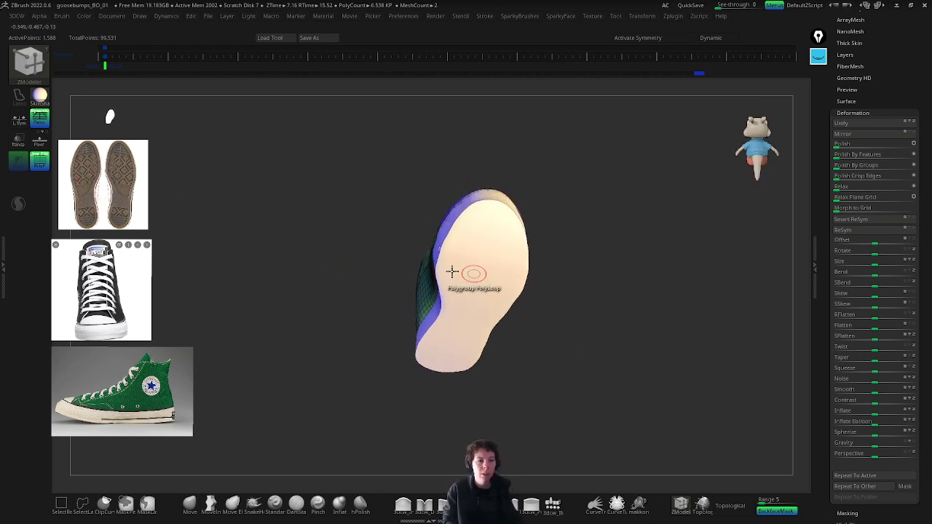
right_drag(167, 190, 556, 354)
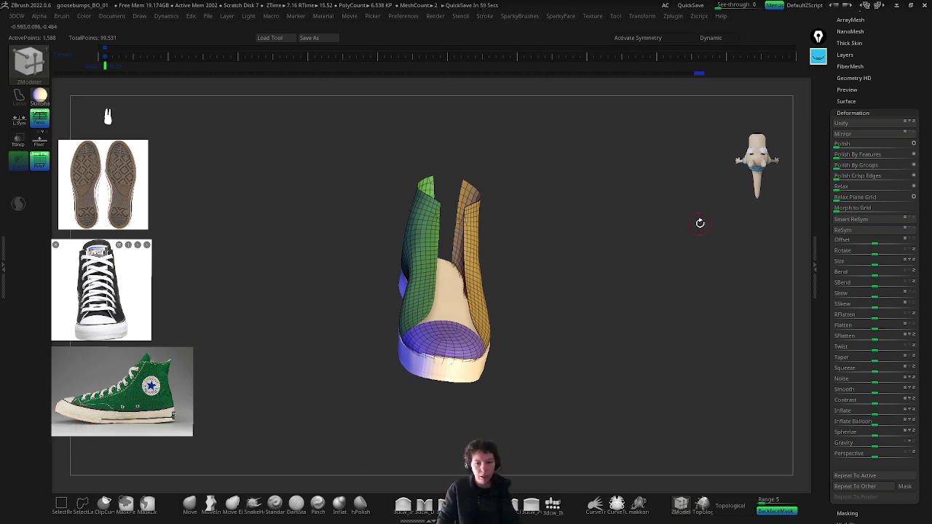
right_drag(615, 293, 603, 330)
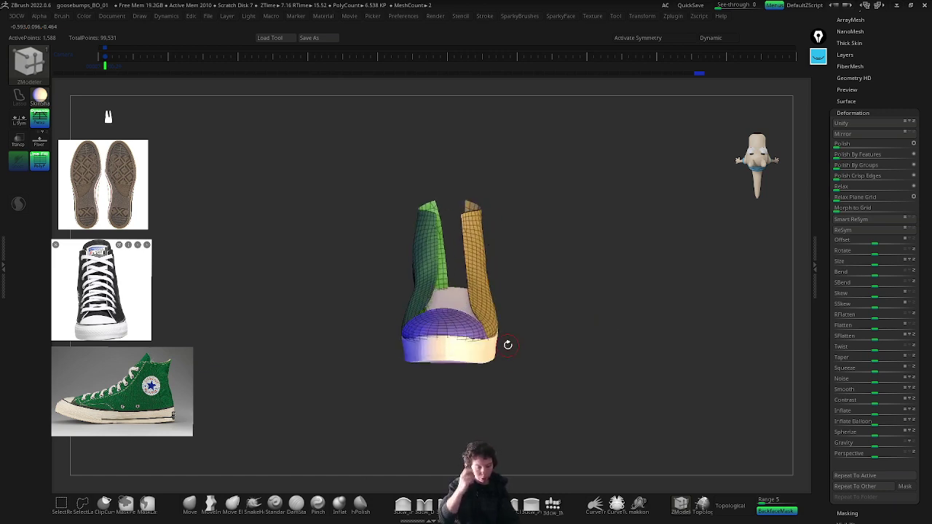
mouse_move(507, 345)
right_down()
mouse_move(560, 327)
mouse_move(551, 349)
mouse_move(498, 357)
mouse_move(509, 369)
mouse_move(518, 337)
right_up()
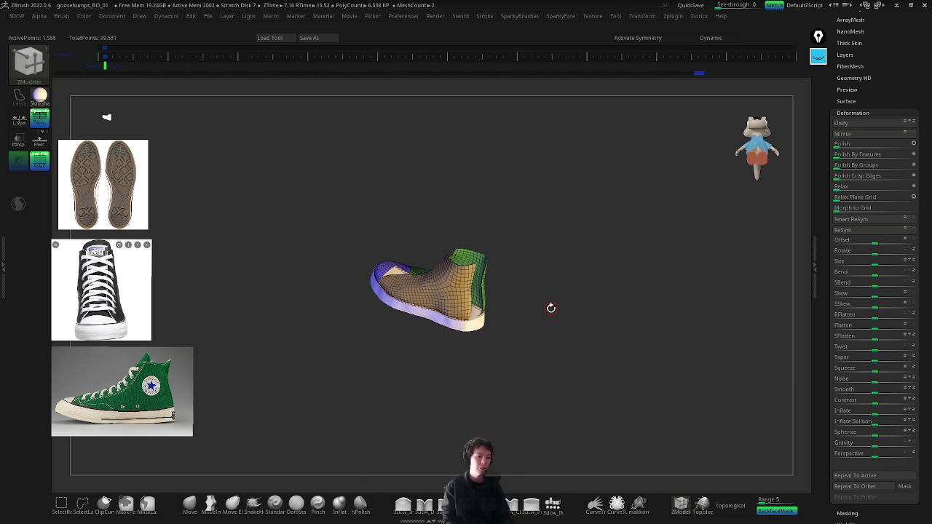
drag(551, 308, 562, 289)
drag(558, 288, 356, 416)
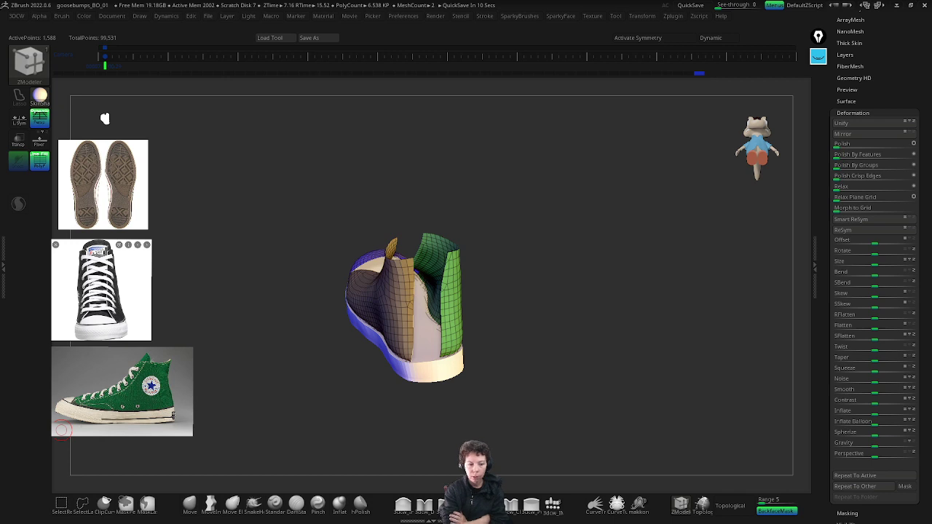
drag(599, 273, 537, 377)
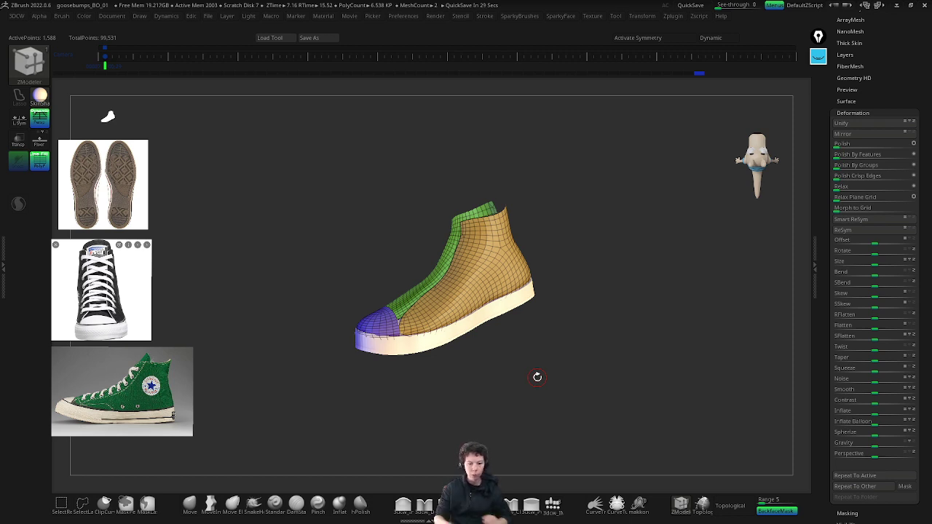
drag(537, 376, 522, 410)
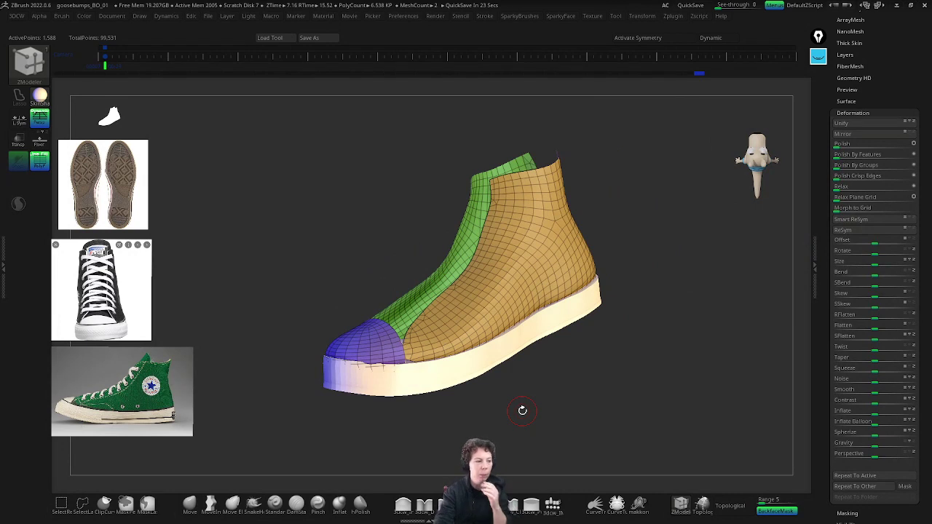
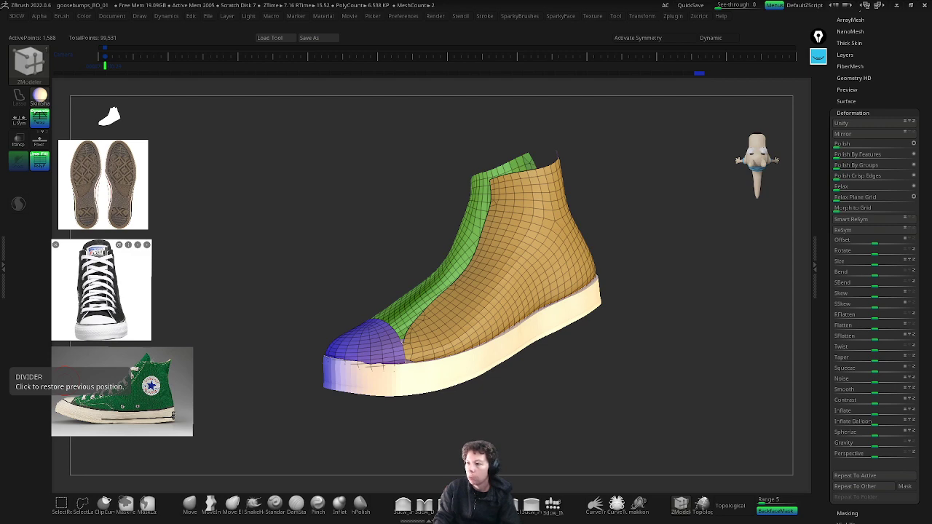
Step: Show the PureRef board of Converse sneakers, baseball gloves and seams over the sculpt, zooming to inspect
key(alt+Tab)
drag(314, 171, 344, 177)
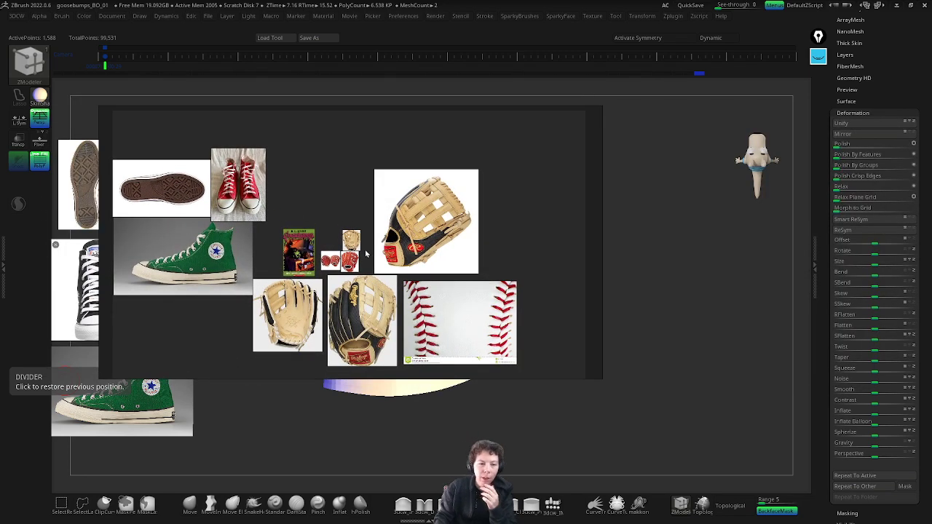
scroll(366, 253, down, 3)
scroll(364, 254, up, 6)
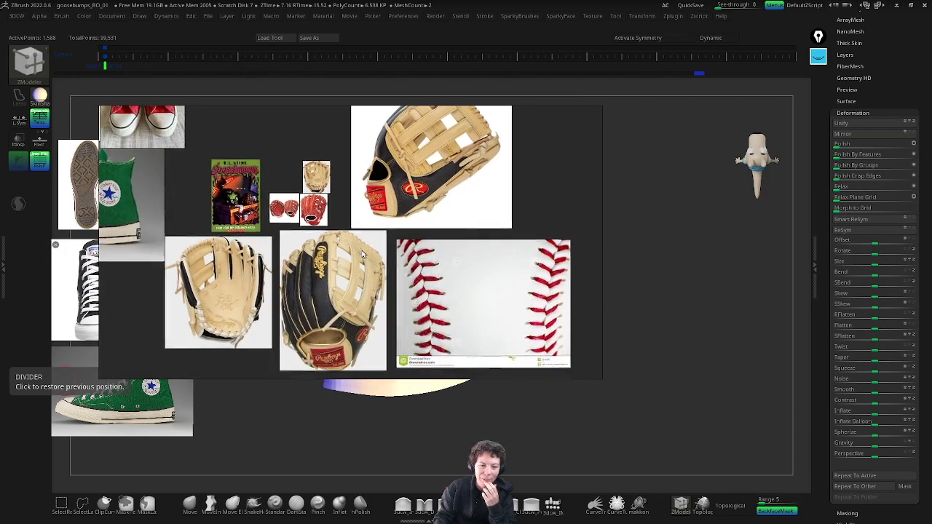
scroll(371, 256, up, 2)
scroll(373, 257, down, 4)
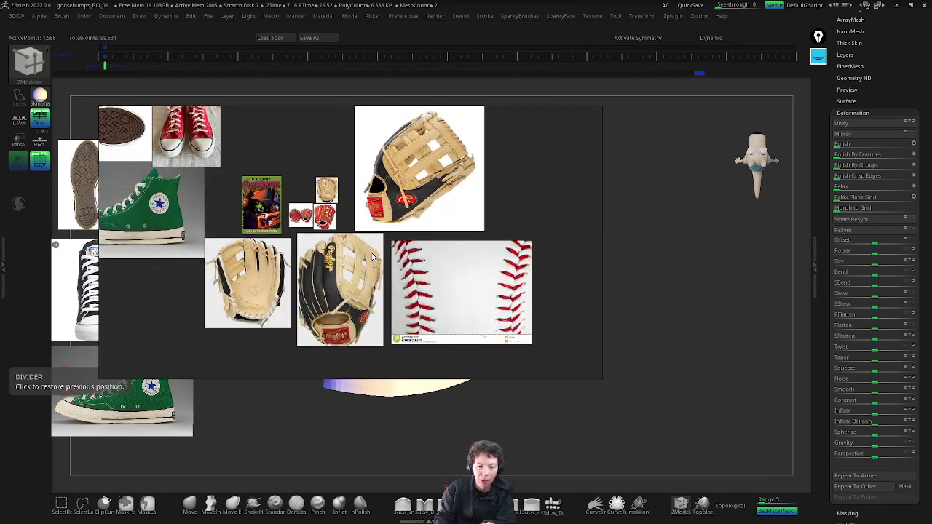